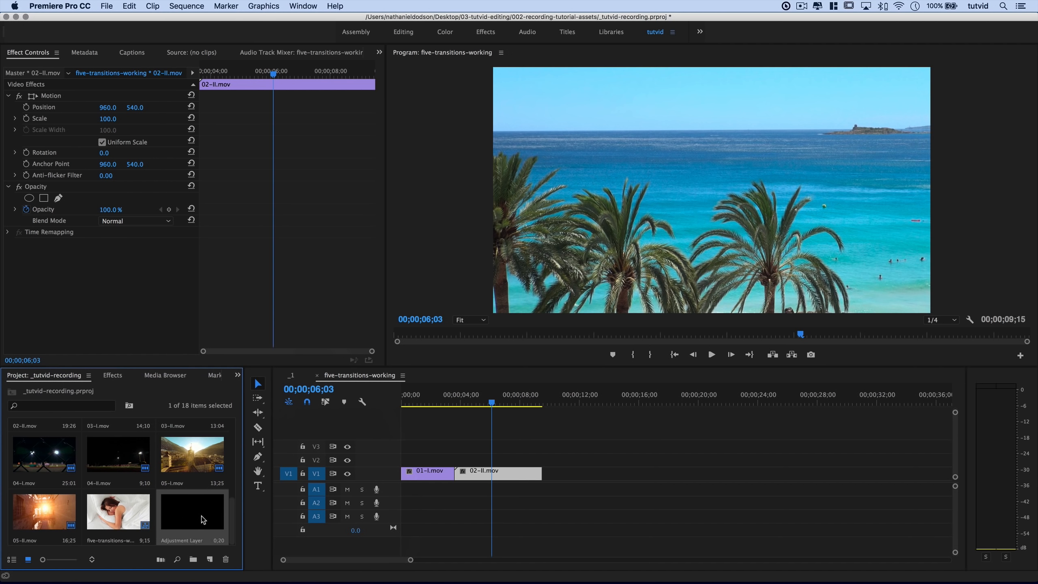
Drop the Adjustment Layer on V2 above the 01-I/02-II cut, zoom in there, and target V2 and V3.
double_click(203, 519)
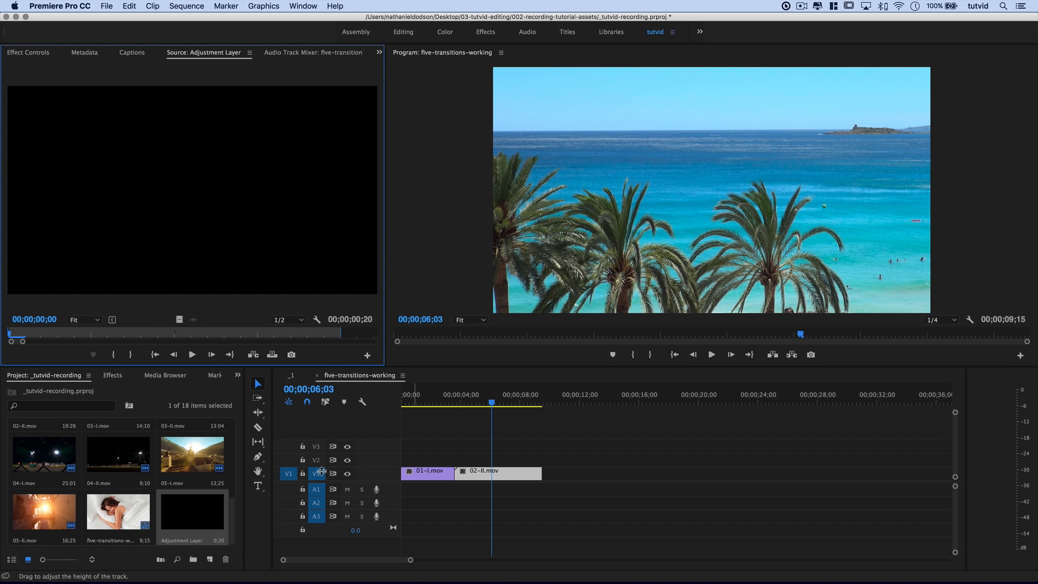
left_click_drag(209, 512, 459, 461)
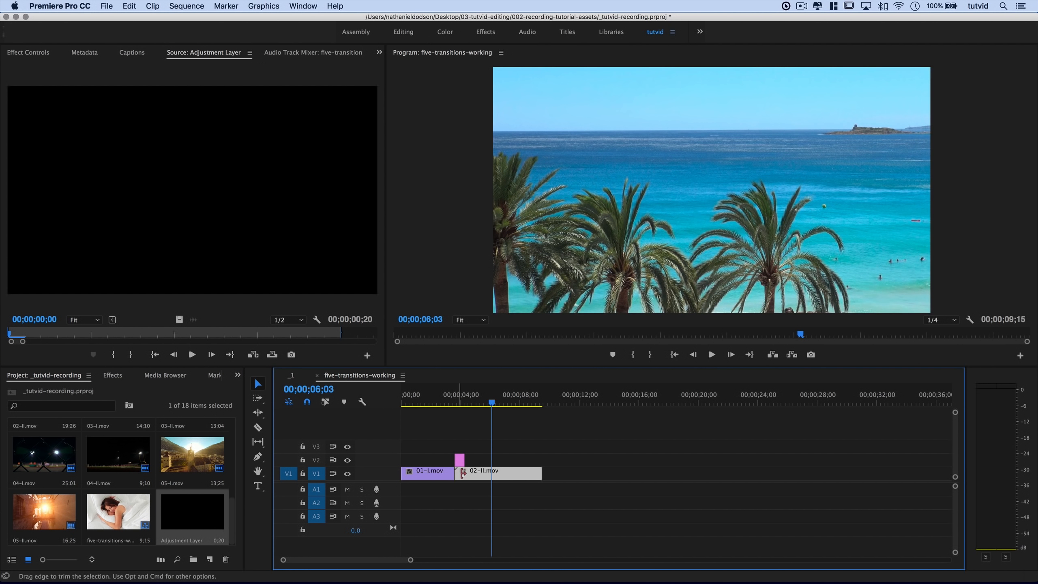
left_click(461, 404)
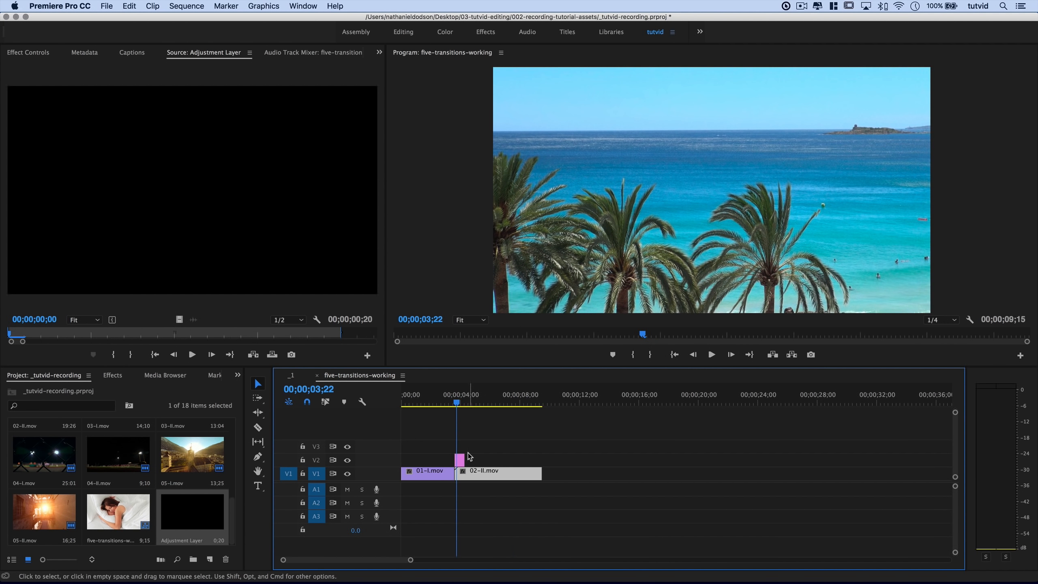
key("=")
key("=")
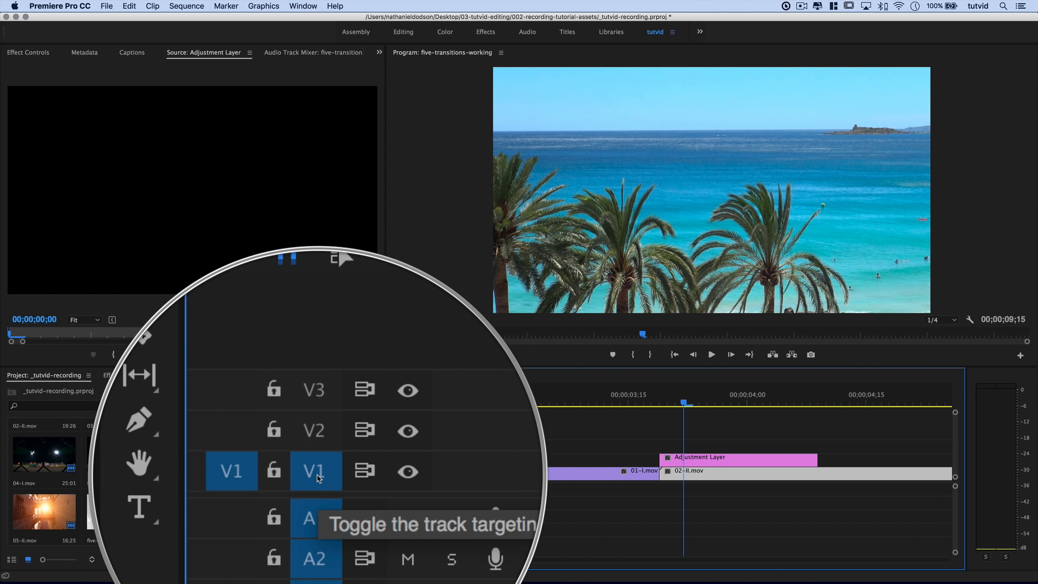
left_click(316, 460)
left_click(316, 446)
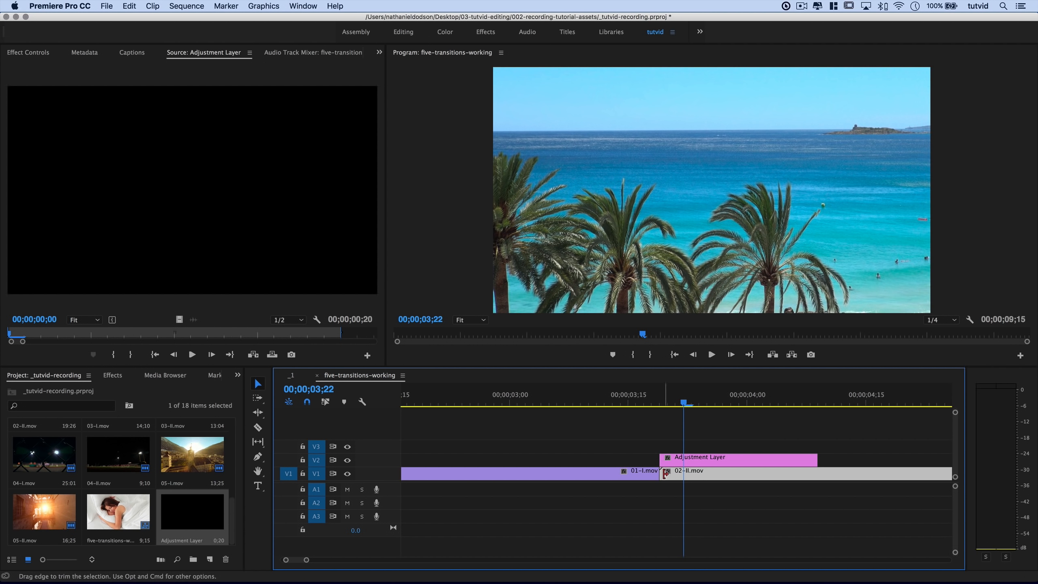
Extend the adjustment layer's start back to five frames before the cut.
left_click(660, 404)
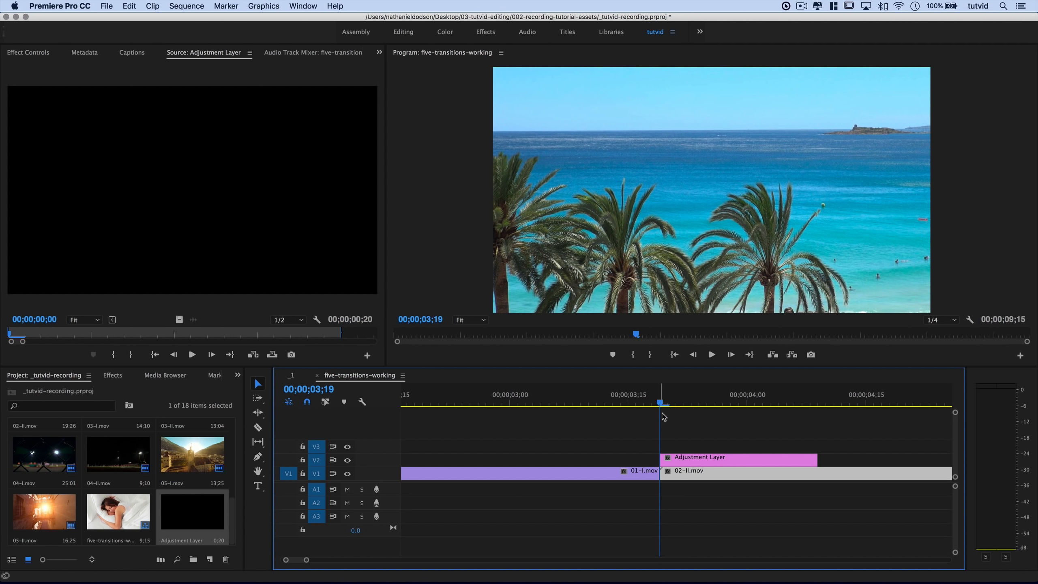
key("shift+Left")
left_click(658, 499)
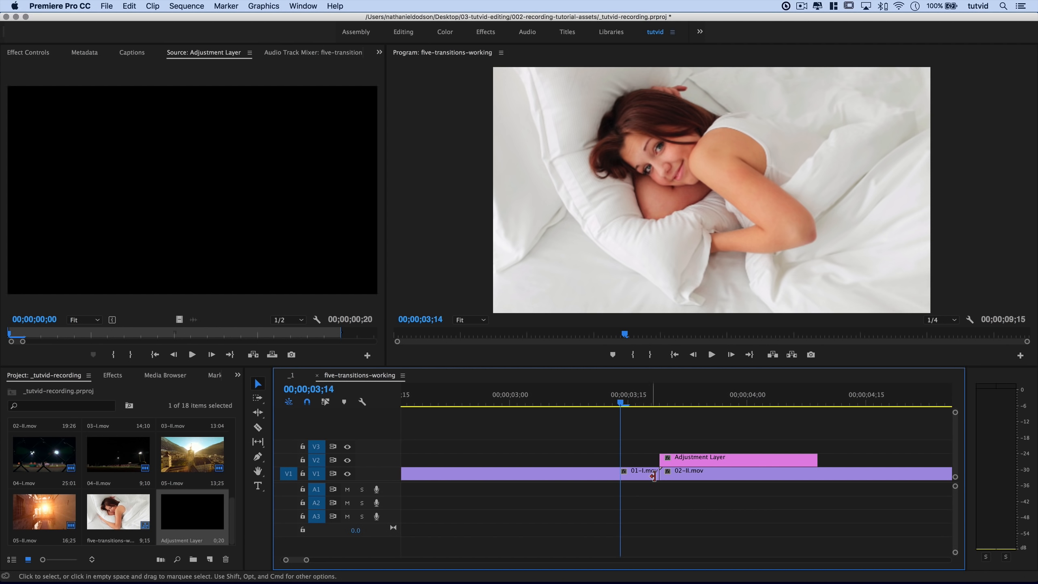
left_click(529, 473)
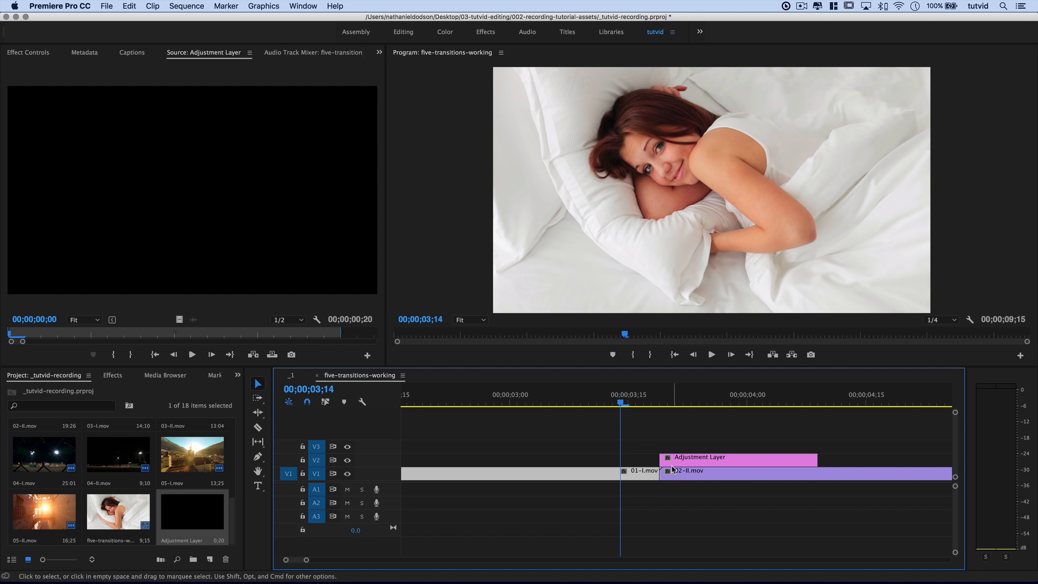
left_click_drag(661, 456, 620, 457)
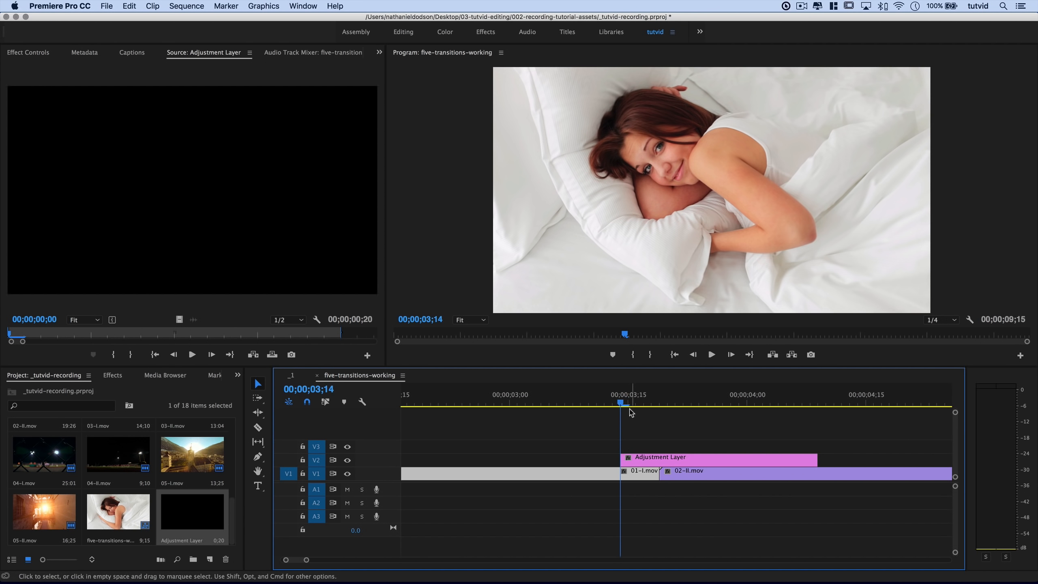
Trim the adjustment layer's end to five frames after the cut and scrub across it.
left_click(661, 508)
key("shift+Right")
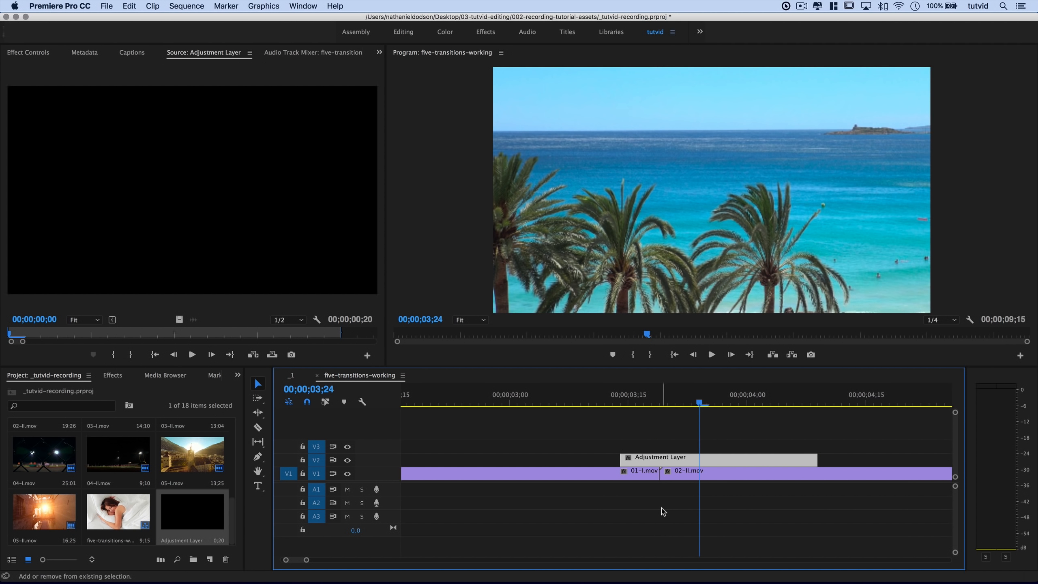
left_click_drag(822, 456, 698, 456)
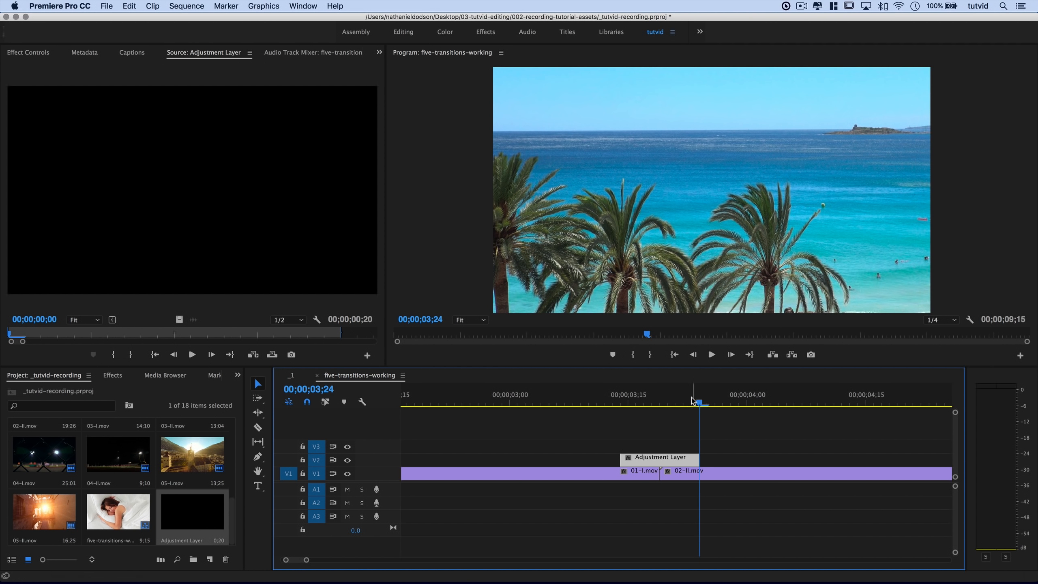
left_click_drag(642, 393, 659, 421)
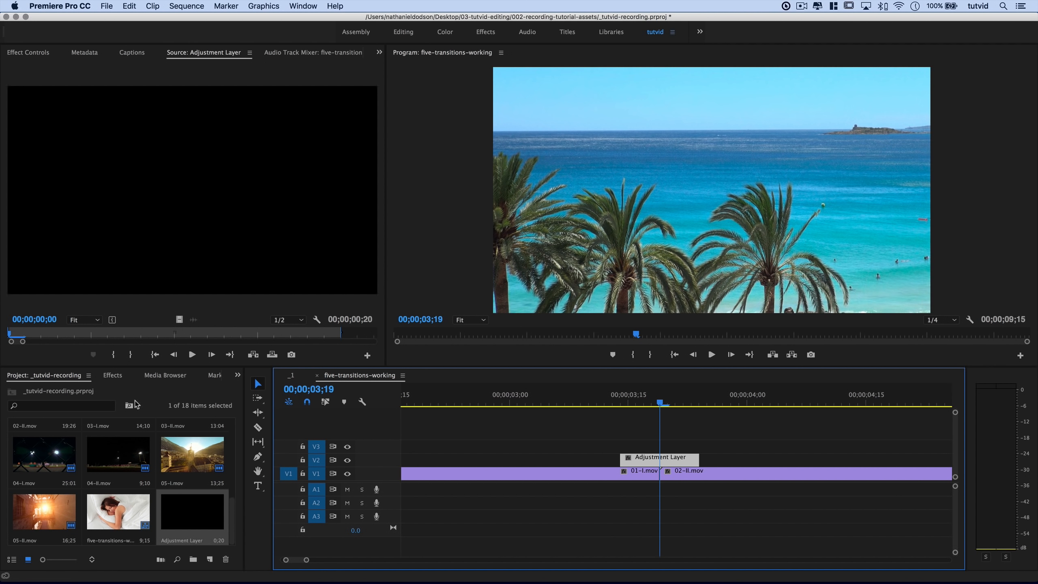
left_click(111, 376)
Search the effects for 'TRANSF' and apply Distort > Transform to the adjustment layer, then view Effect Controls.
left_click(77, 391)
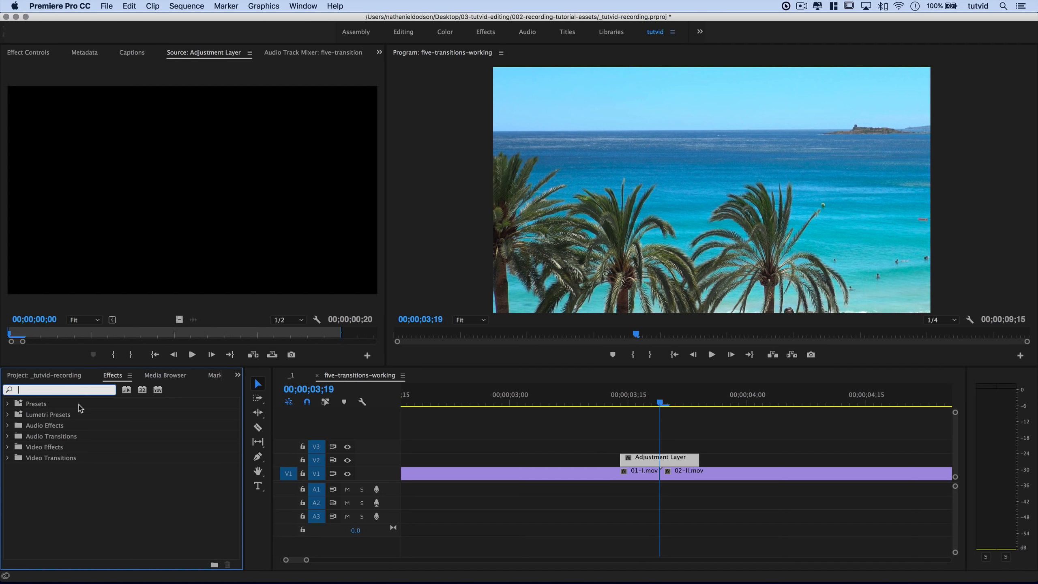
type("TRANSFORM")
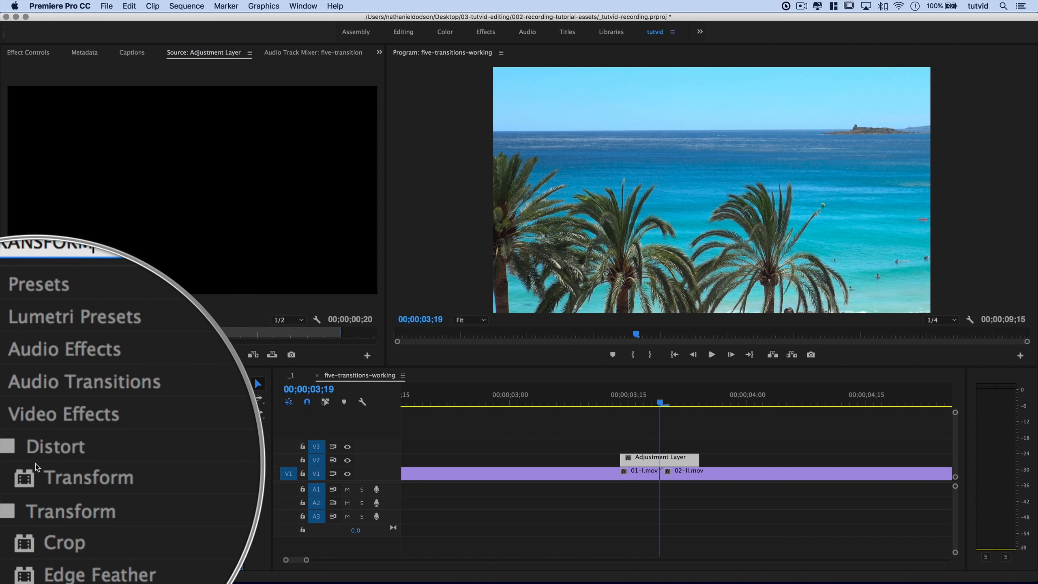
left_click_drag(45, 470, 679, 464)
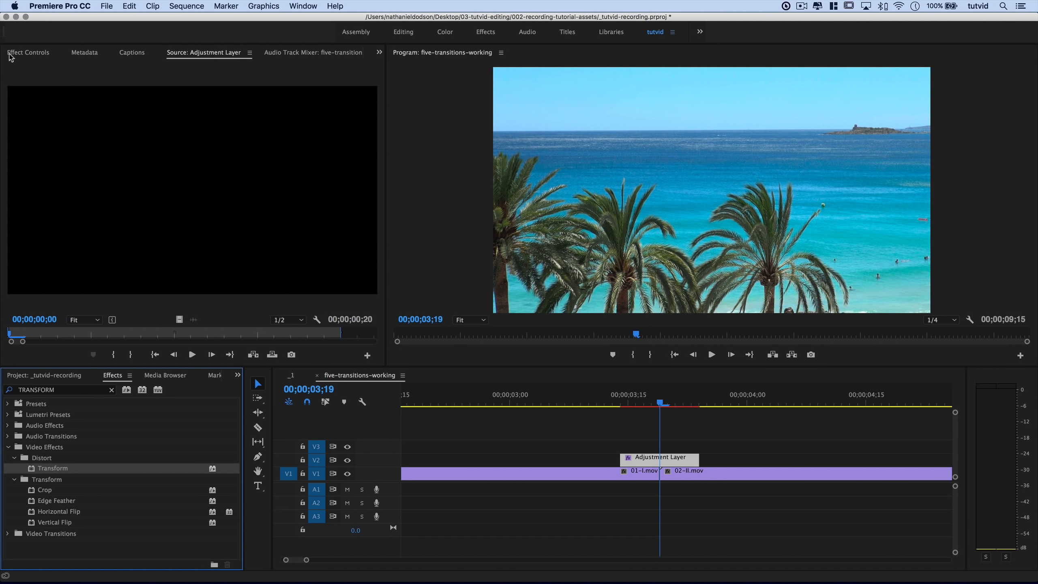
left_click(21, 57)
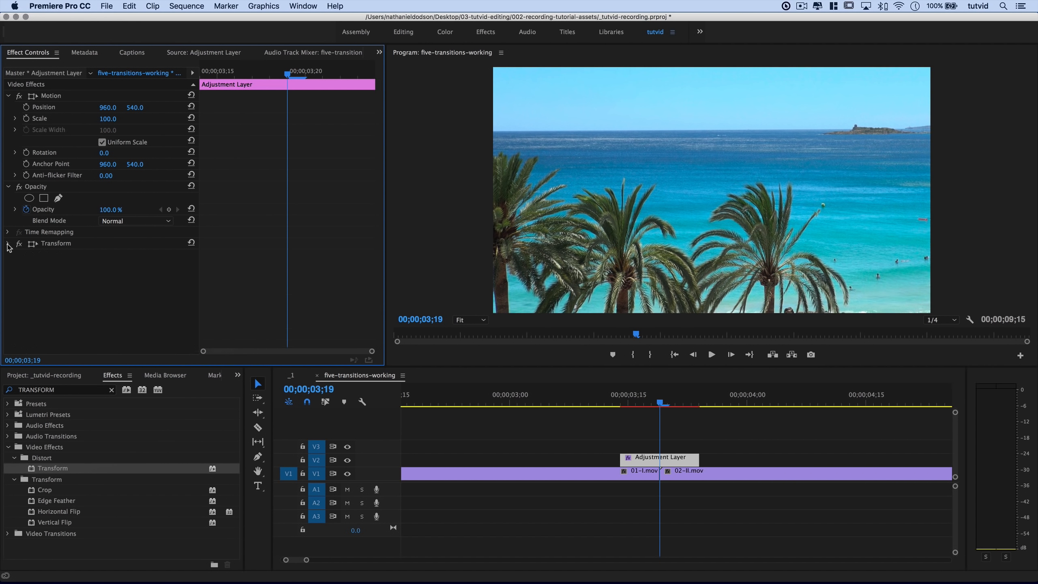
Keyframe Transform Scale at 200 on the cut and 100 at the layer's start.
left_click(55, 243)
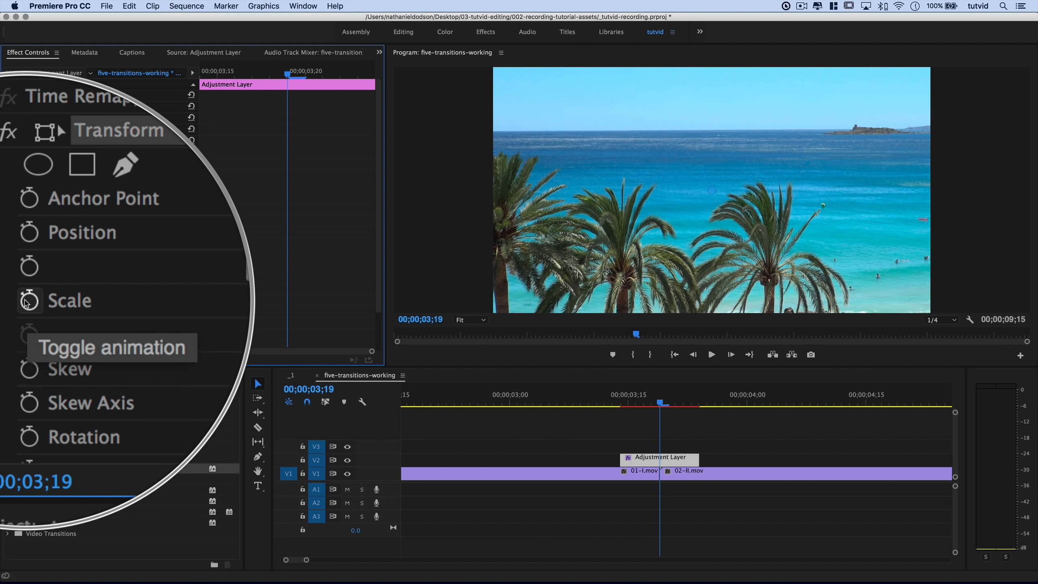
left_click(25, 300)
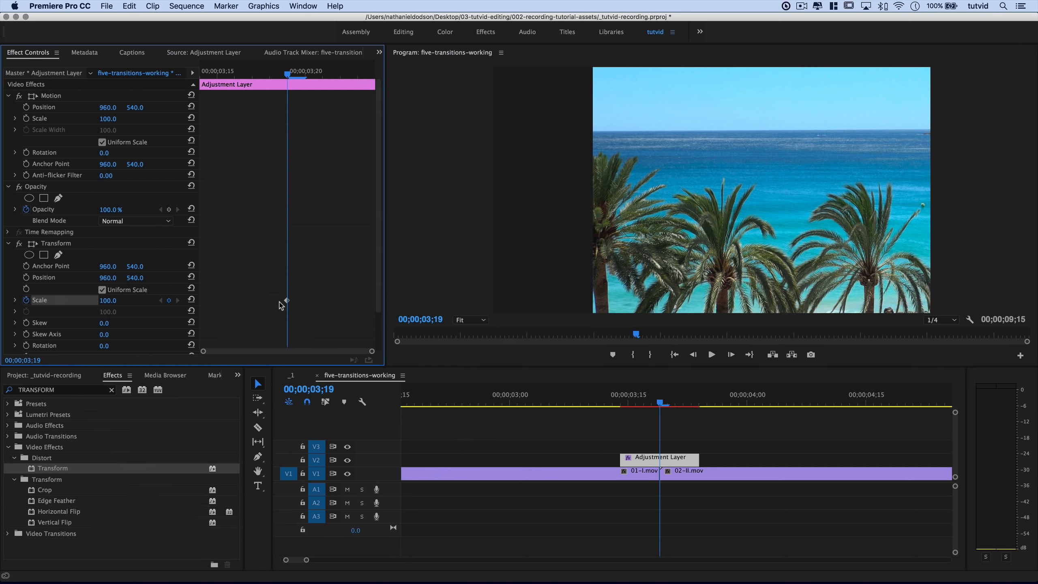
left_click(108, 300)
key("Tab")
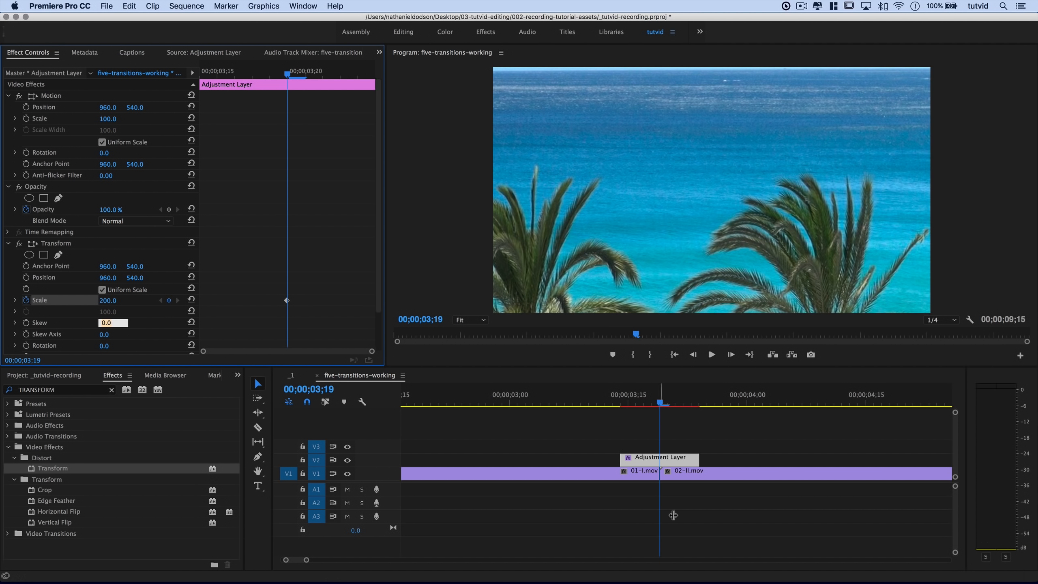
left_click(265, 81)
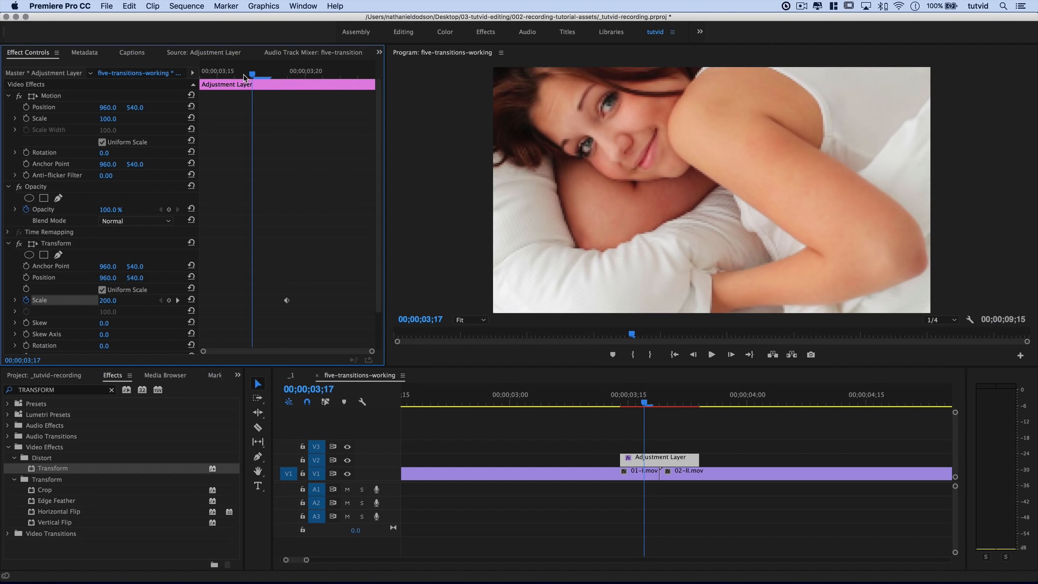
left_click(192, 301)
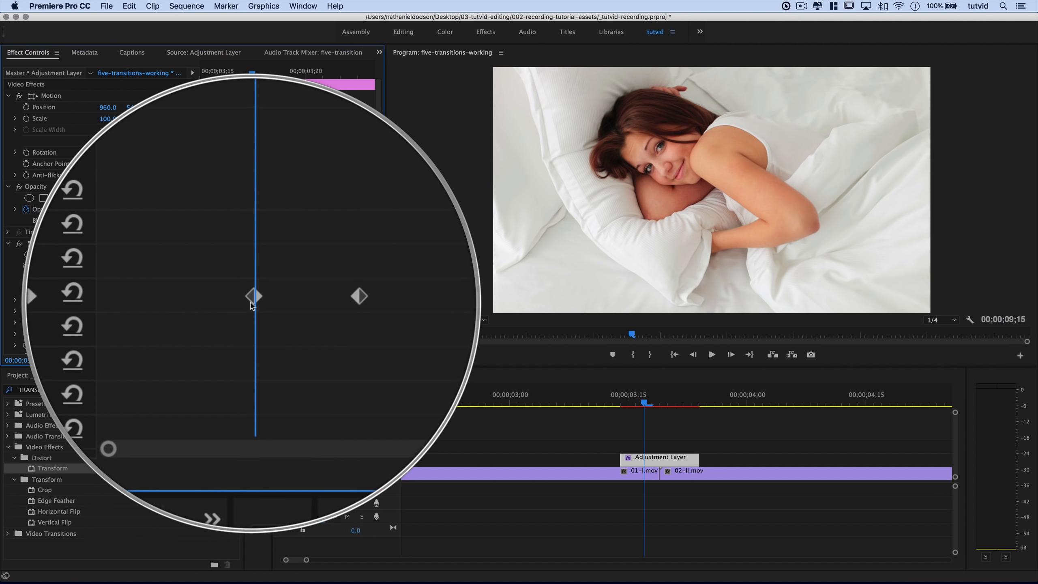
left_click_drag(252, 301, 201, 303)
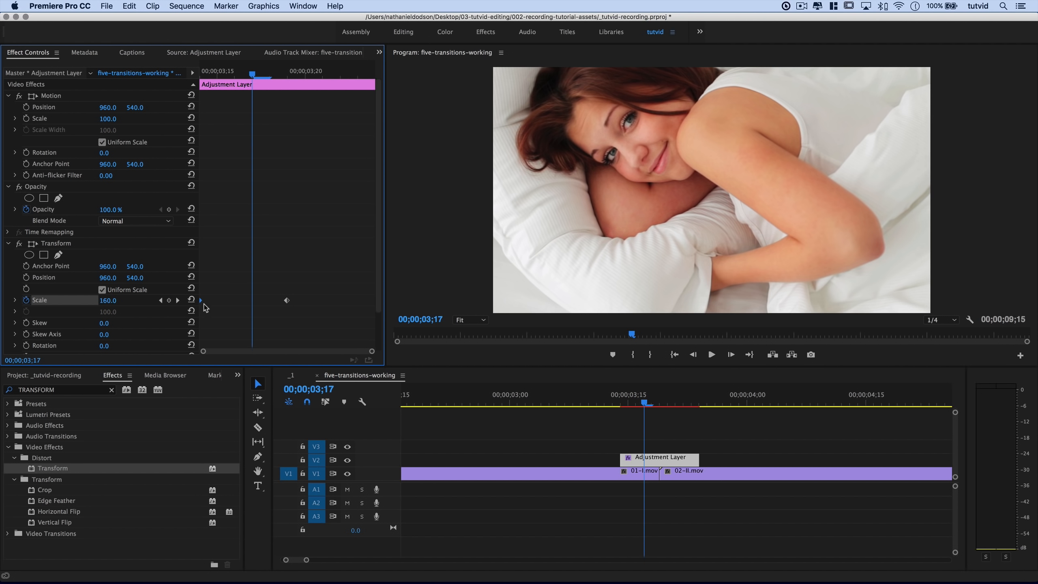
Add a Scale keyframe of 300 at the layer's end and play back the zoom.
left_click_drag(321, 86, 338, 181)
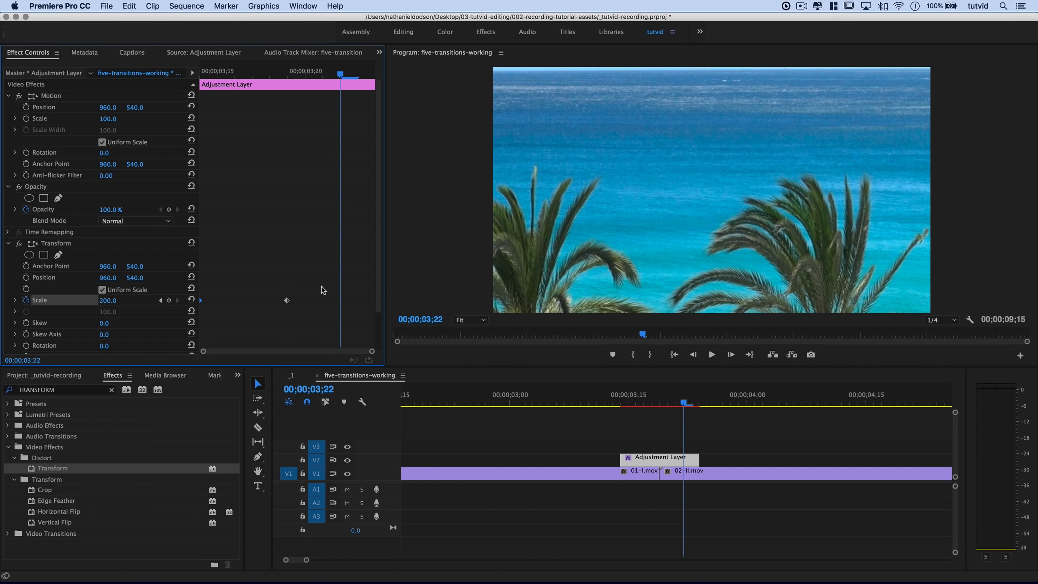
left_click(110, 300)
type("300")
key("Tab")
left_click_drag(341, 302, 375, 315)
mouse_move(262, 79)
left_mouse_down()
mouse_move(201, 88)
mouse_move(252, 84)
left_mouse_up()
key("space")
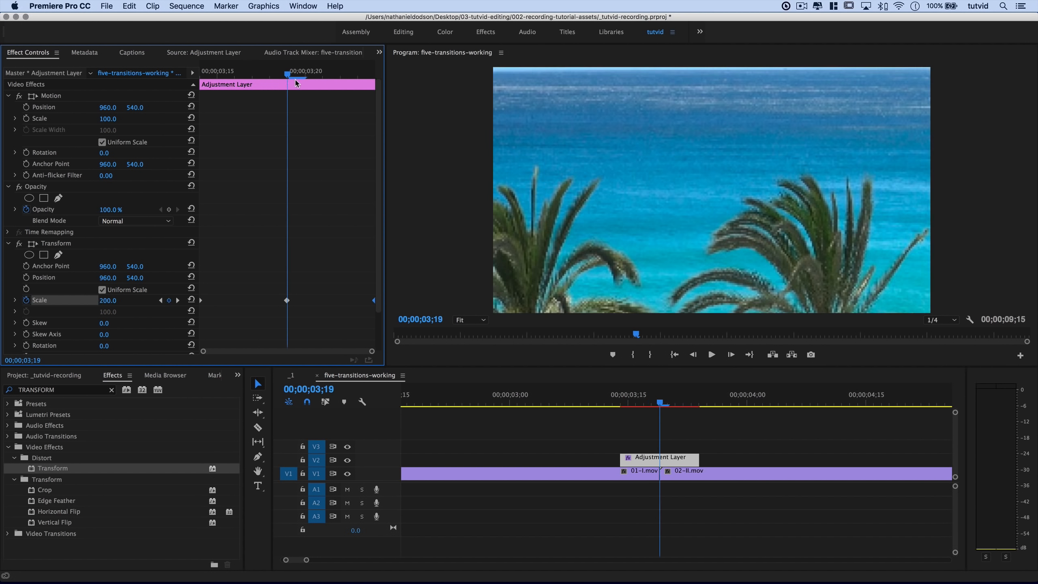
key("End")
left_click_drag(374, 74, 337, 86)
With the adjustment layer selected at the cut, set Transform's Shutter Angle to 360 and scrub to preview the blur.
left_click(543, 456)
key("minus")
key("minus")
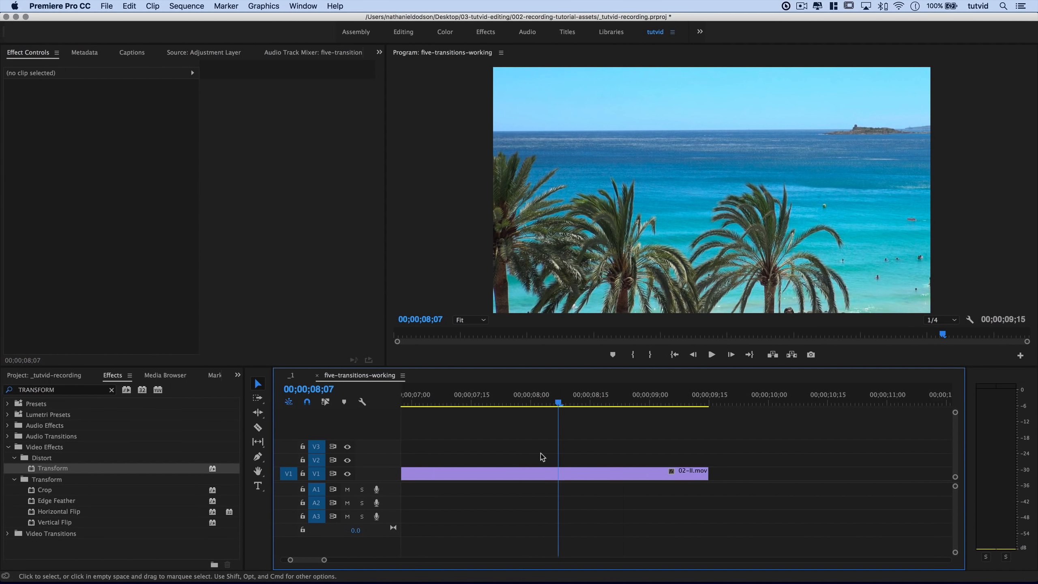
left_click(511, 400)
left_click(509, 459)
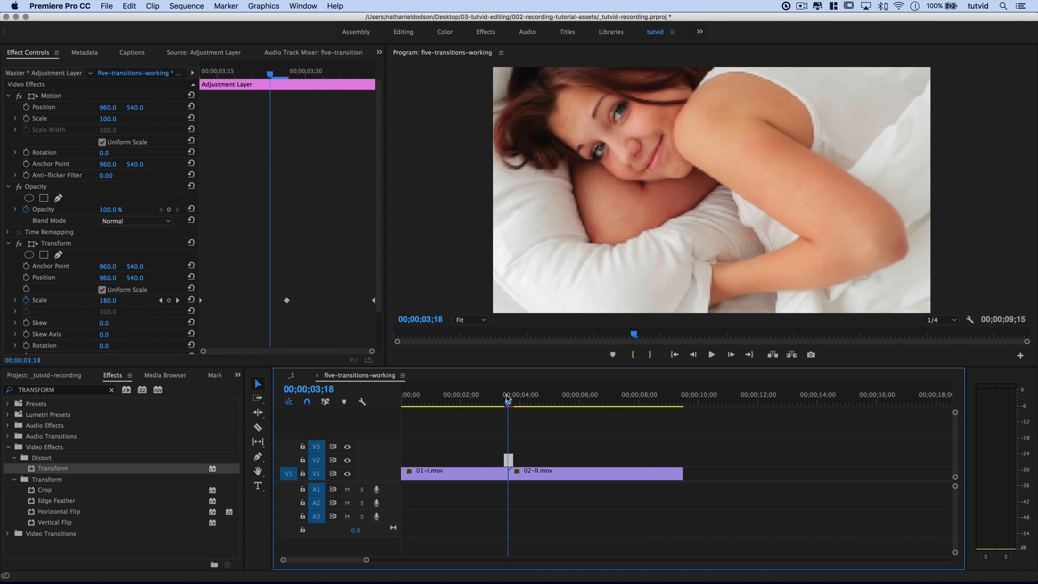
key("equal")
key("equal")
key("equal")
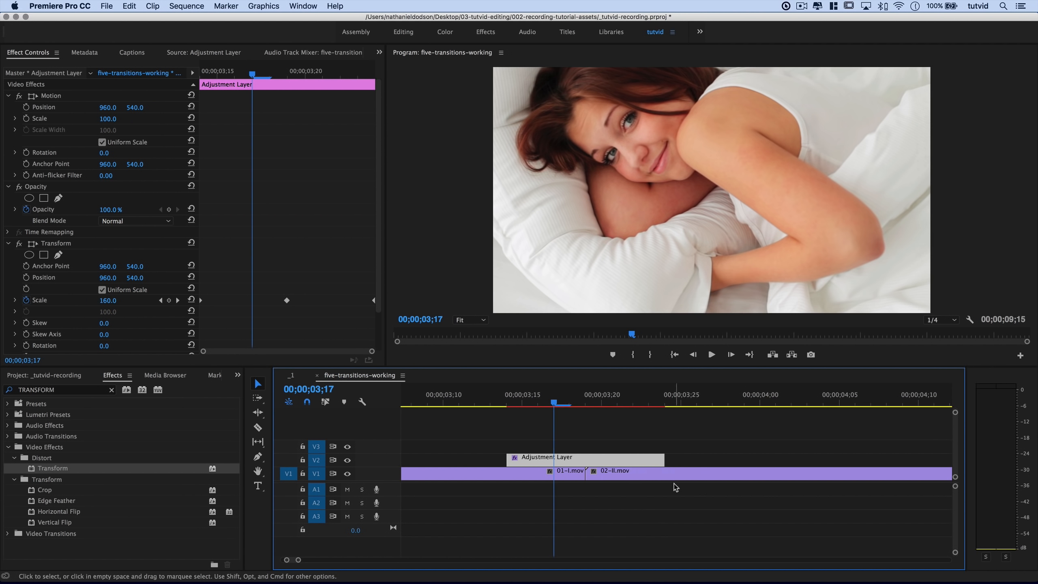
left_click(581, 406)
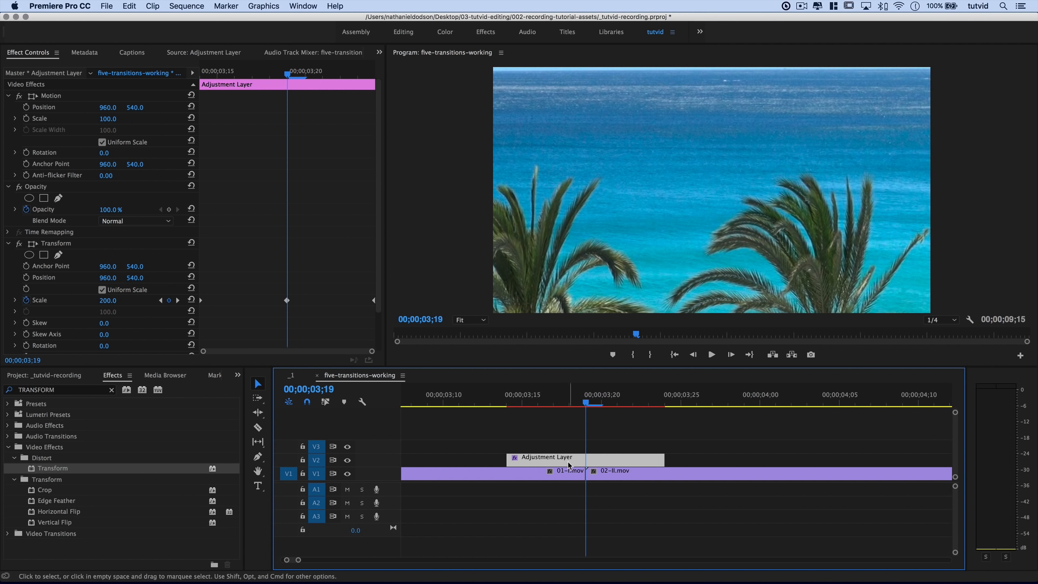
scroll(106, 291, "down", 2)
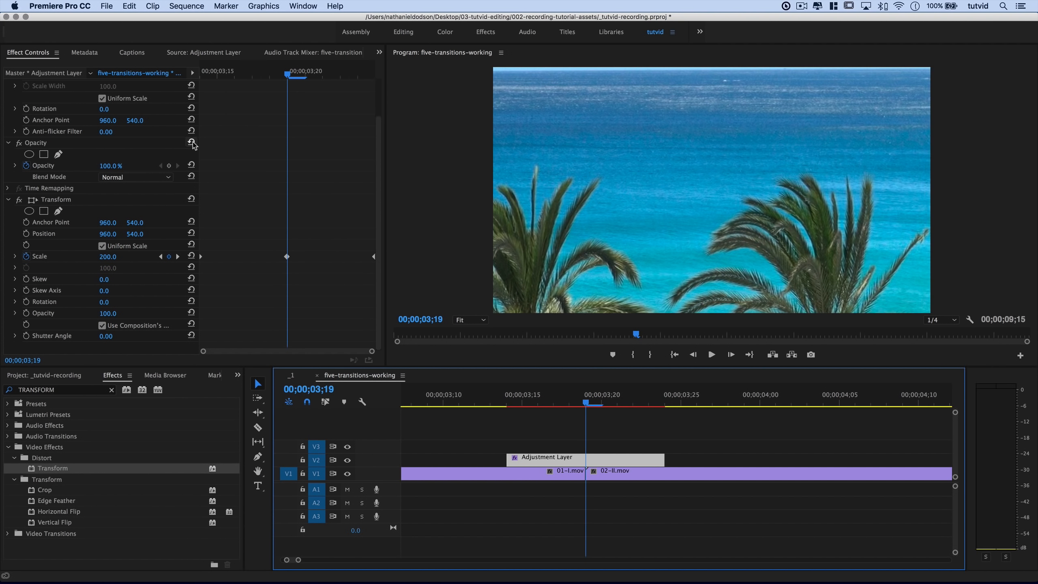
left_click_drag(199, 141, 266, 141)
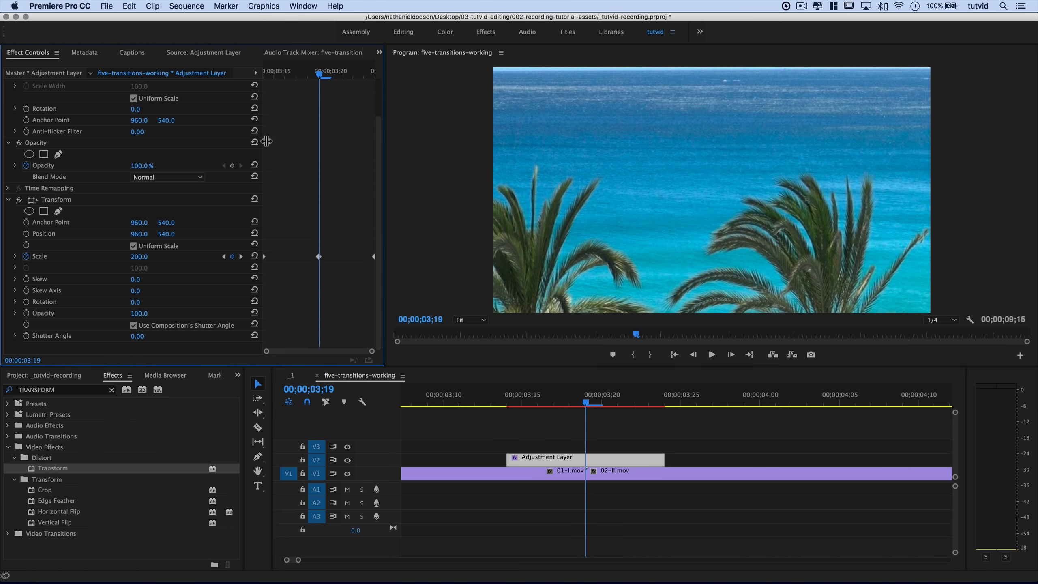
left_click(139, 335)
key("Return")
left_click_drag(519, 405, 586, 421)
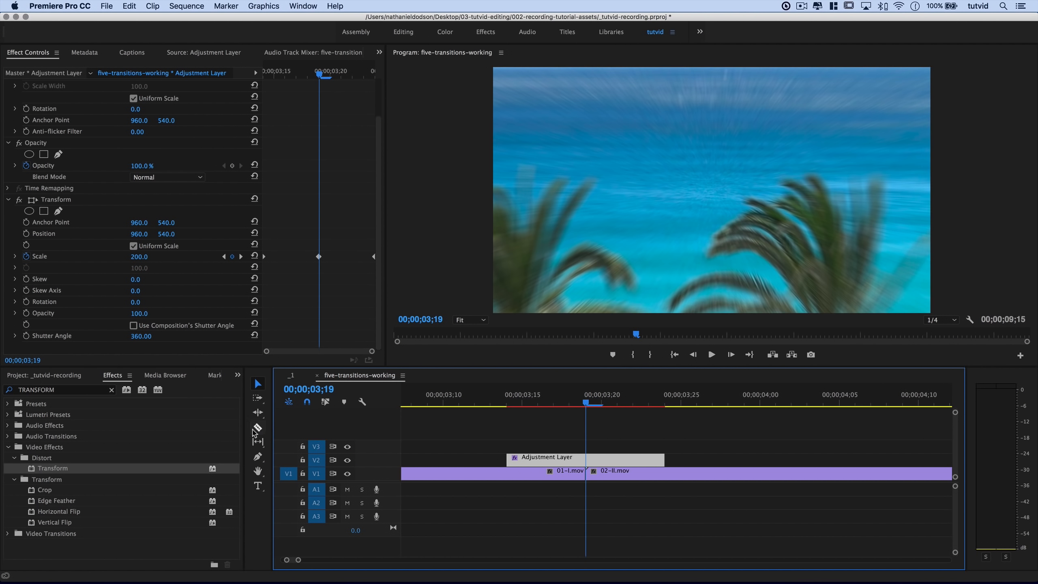
Razor 01-I.mov at the adjustment layer's start, select the second piece, and clear the Effects search.
left_click(259, 429)
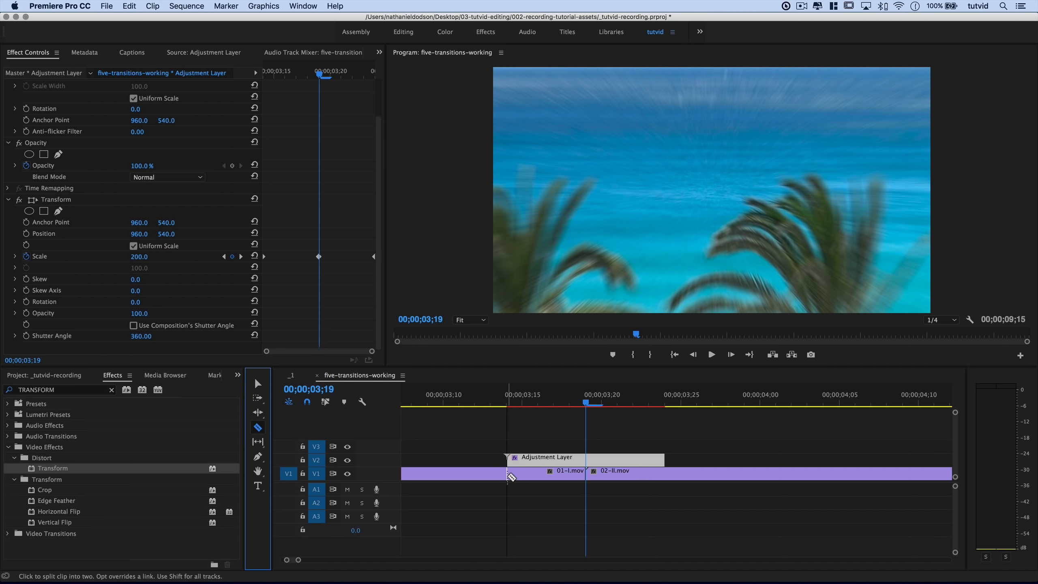
left_click(508, 475)
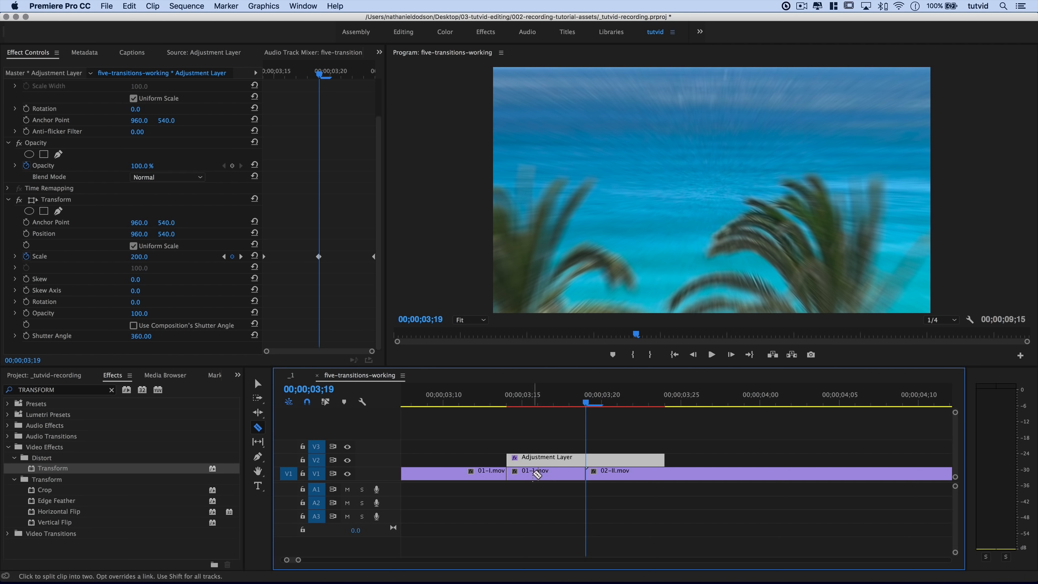
key("v")
key("Left")
key("Left")
key("Left")
key("Left")
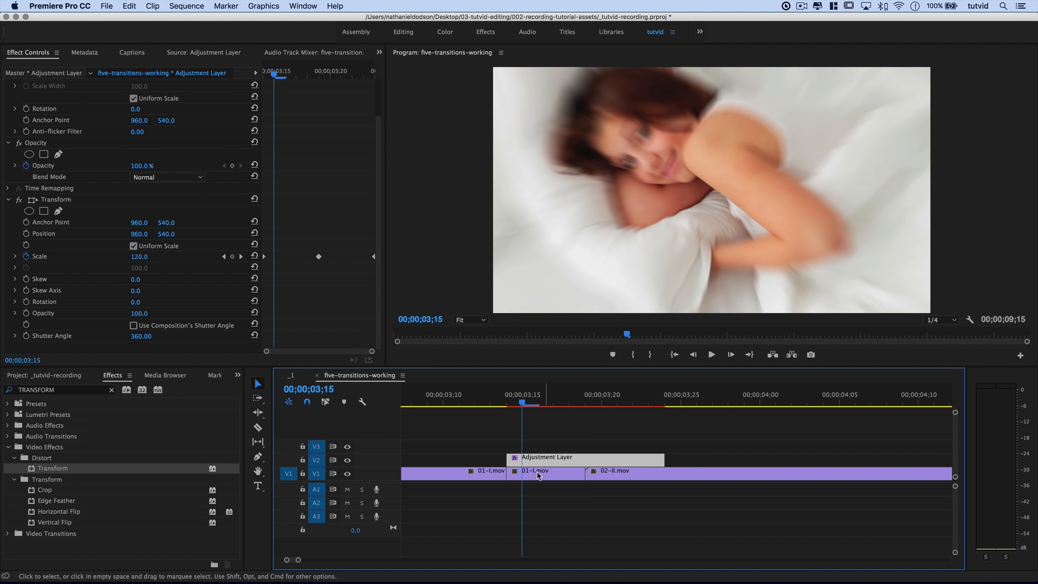
left_click(558, 474)
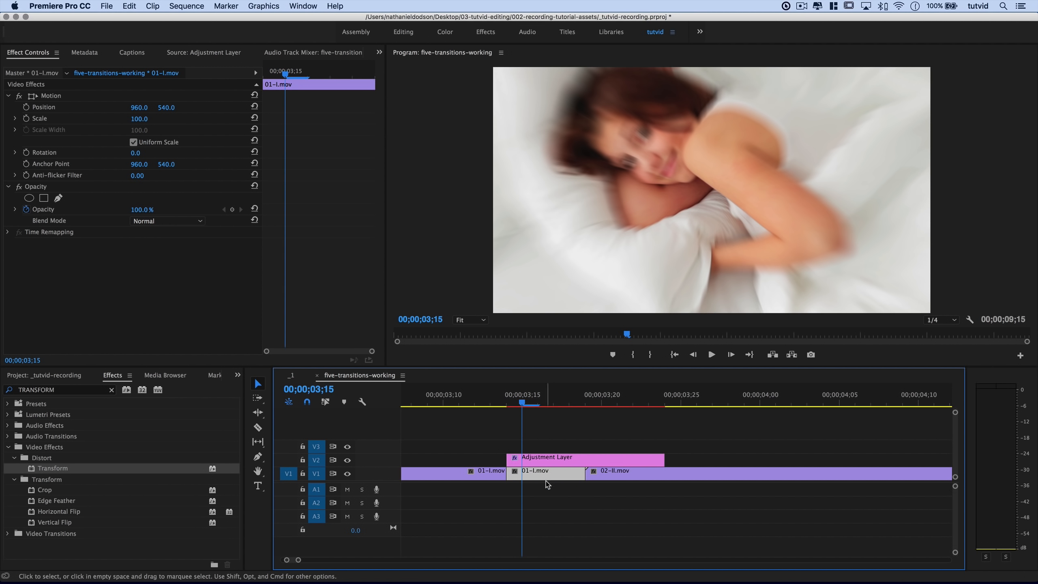
left_click(114, 393)
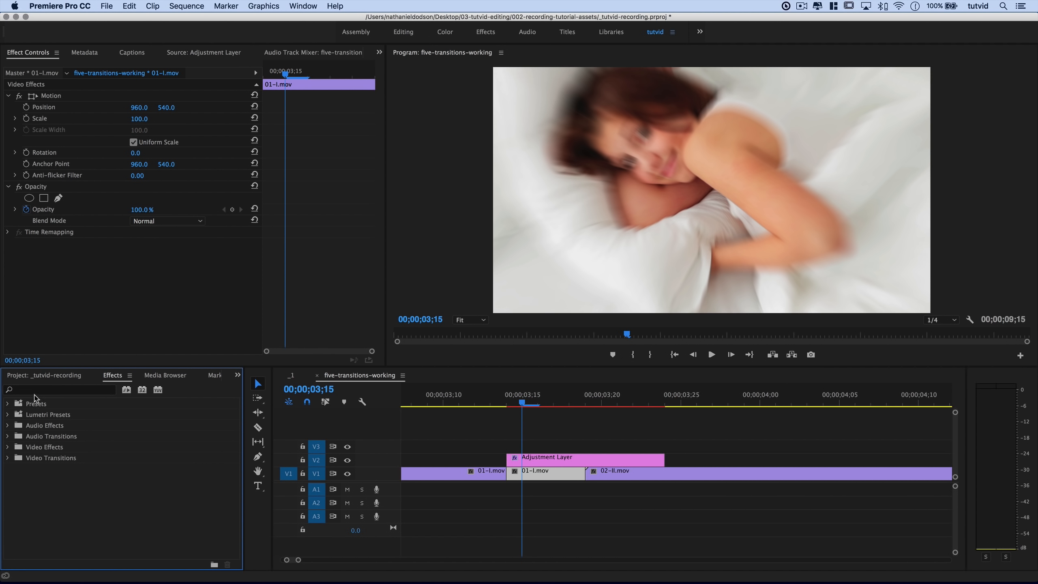
left_click(58, 390)
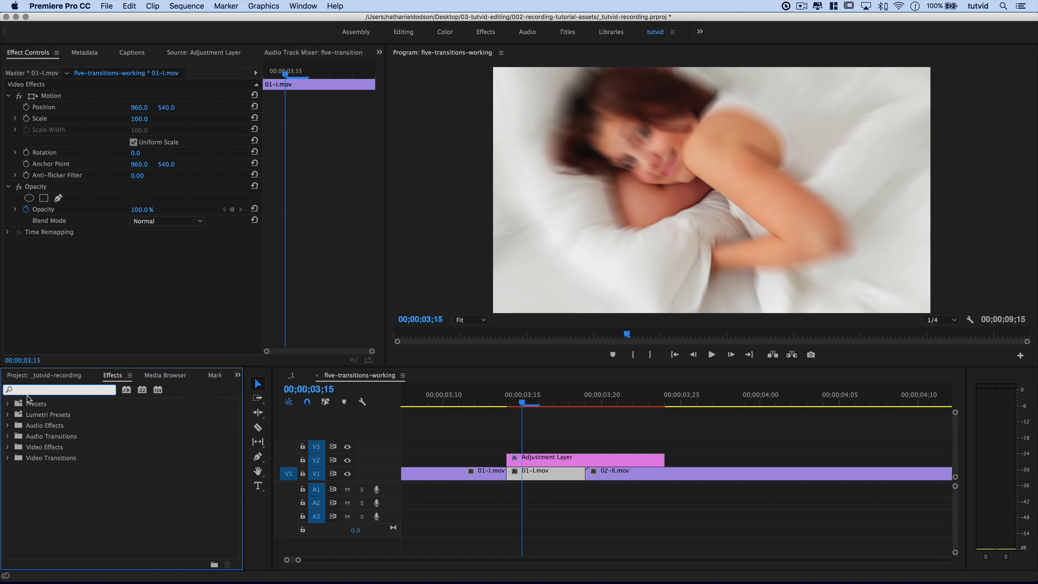
Apply Distort > Lens Distortion to the second 01-I.mov piece with a Curvature keyframe of 0 at its start.
double_click(36, 450)
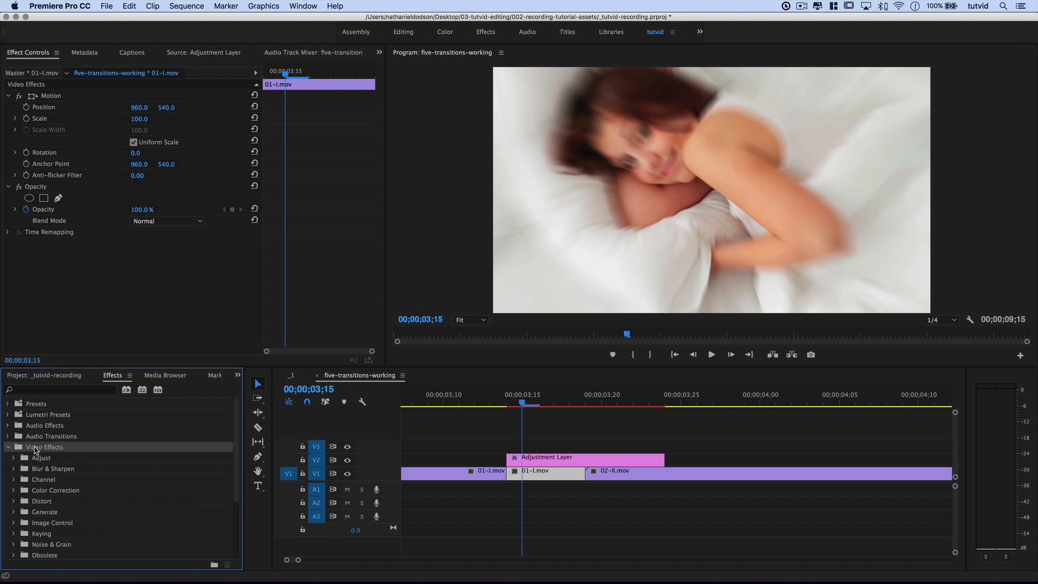
double_click(44, 504)
left_click_drag(47, 526, 527, 476)
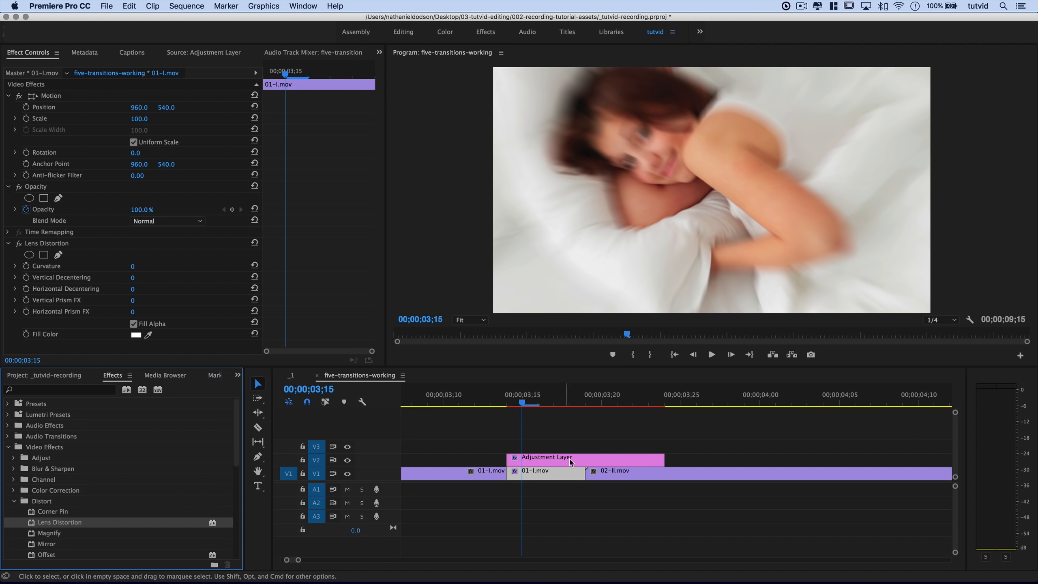
mouse_move(288, 76)
left_mouse_down()
mouse_move(269, 77)
mouse_move(278, 76)
left_mouse_up()
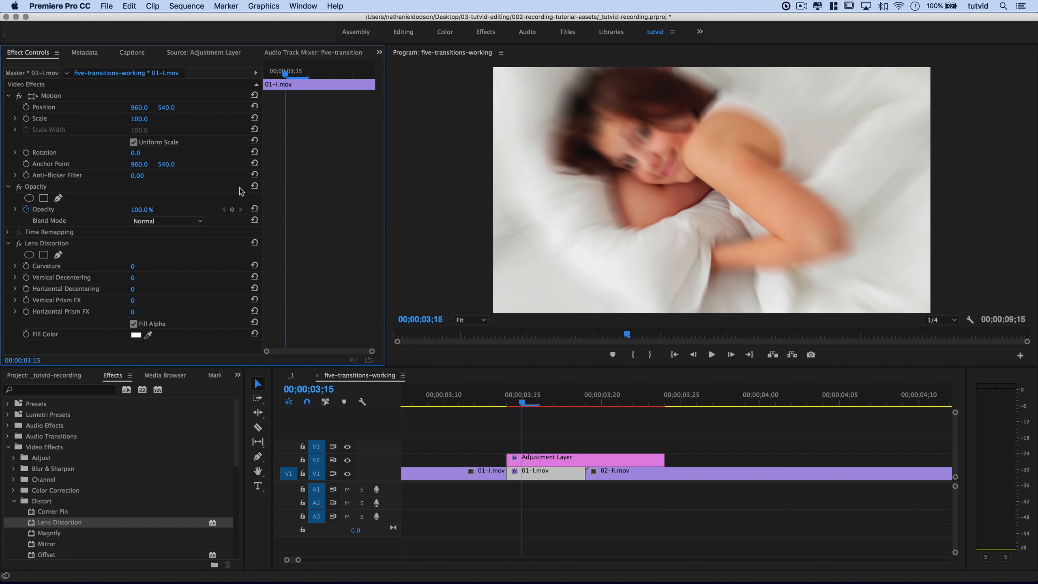
left_click(27, 266)
left_click_drag(285, 266, 264, 266)
Add a Curvature keyframe of -50 and move it later, near 3;18.
left_click(266, 79)
left_click_drag(266, 79, 342, 110)
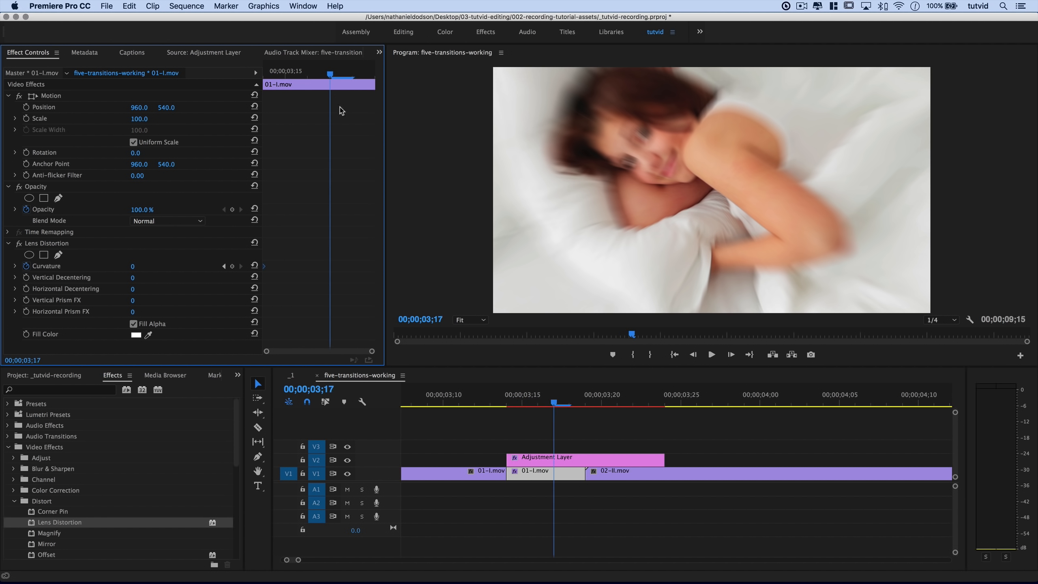
left_click(132, 268)
type("-50")
key("Tab")
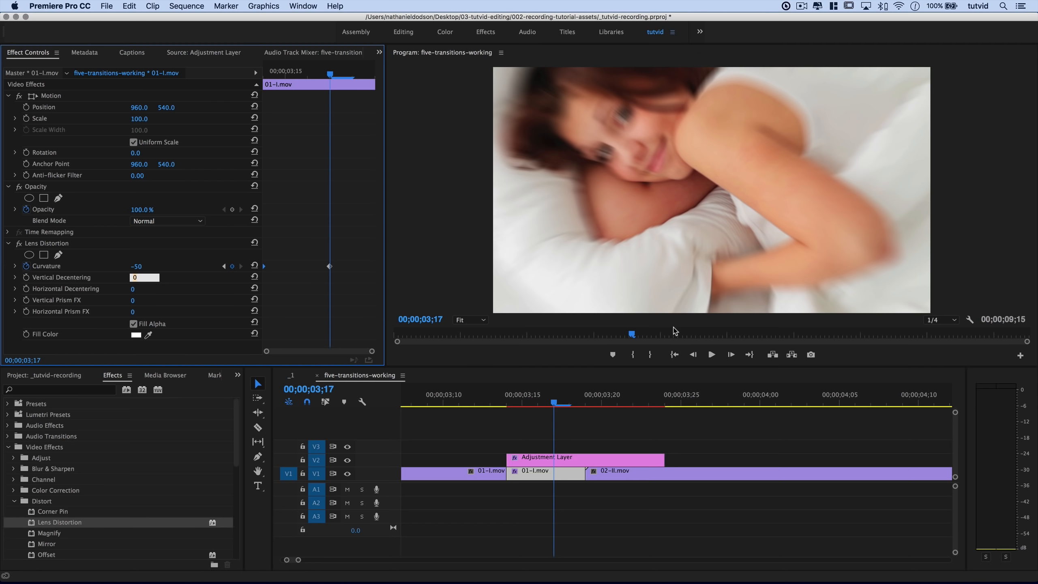
left_click_drag(330, 267, 368, 268)
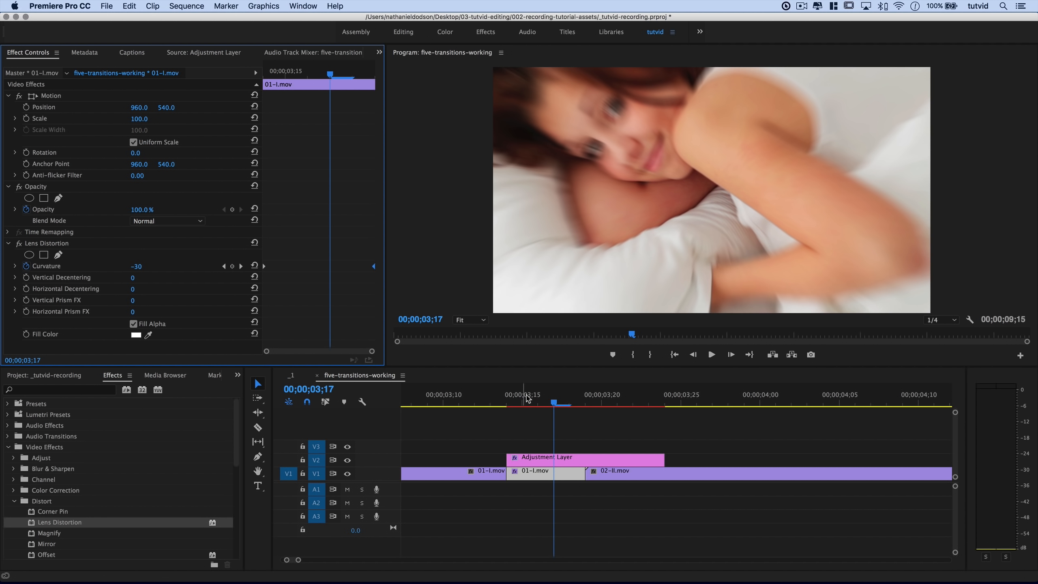
Preview the curvature ramp with track V2 hidden, then show V2 again.
left_click(509, 399)
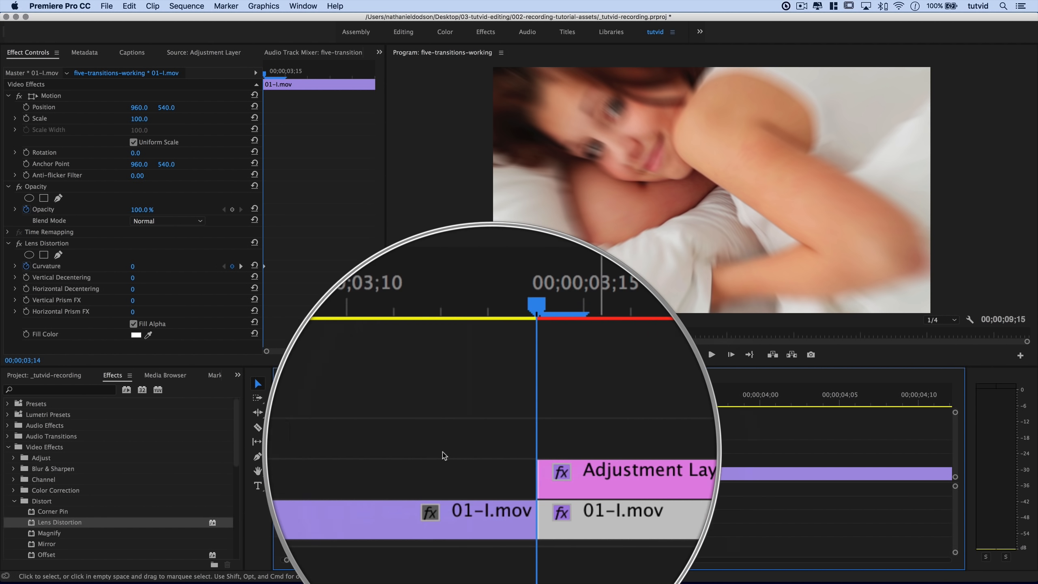
left_click(348, 460)
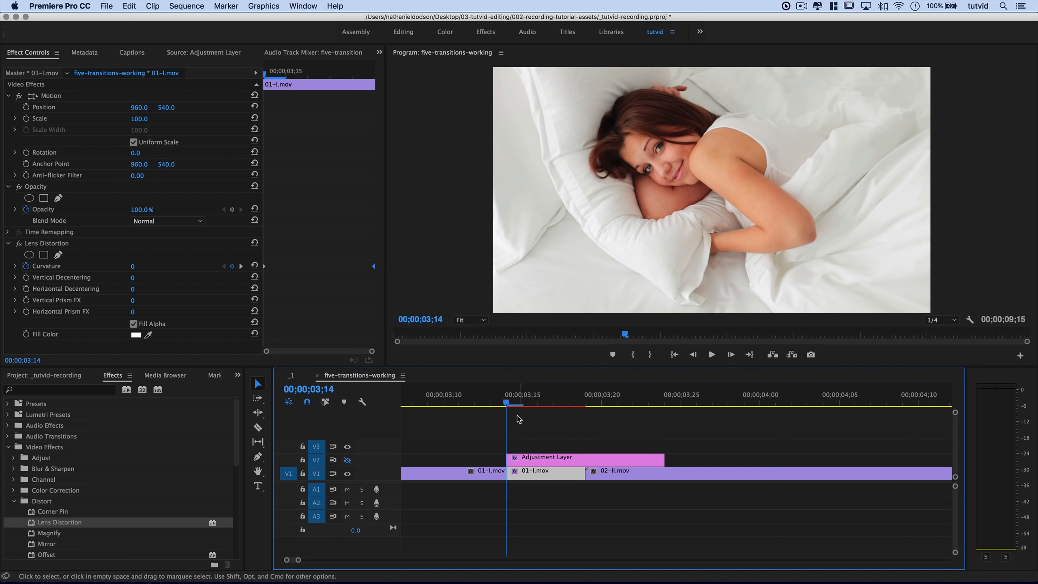
left_click_drag(511, 405, 569, 406)
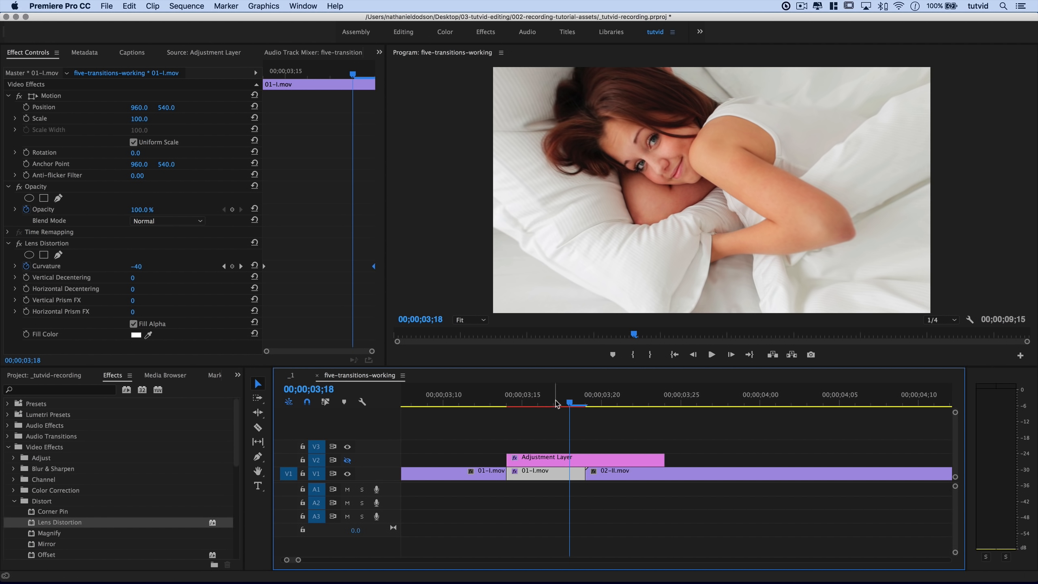
left_click_drag(557, 403, 538, 404)
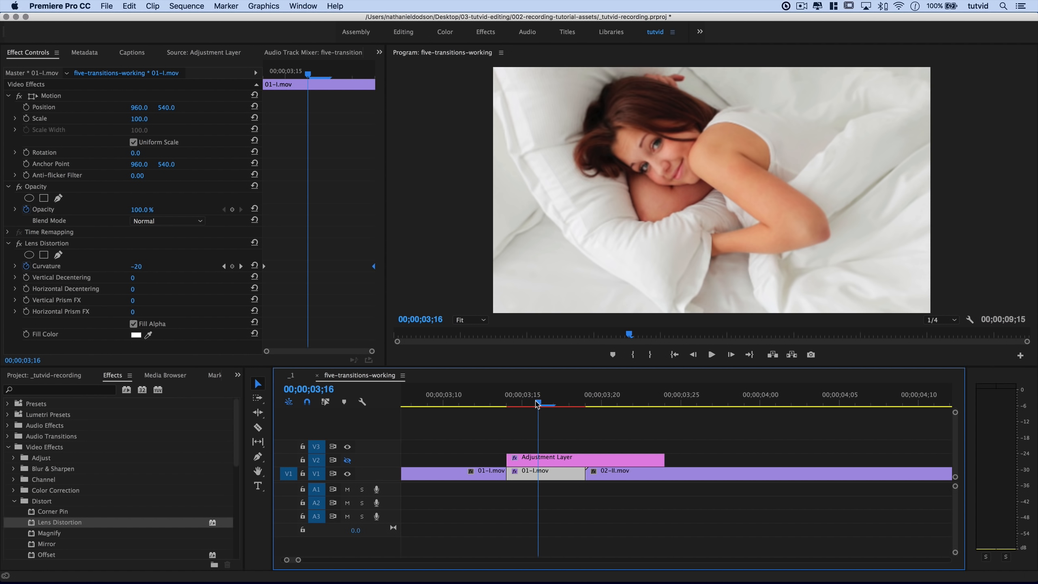
left_click(347, 460)
Razor 02-II.mov where the adjustment layer ends.
left_click(256, 428)
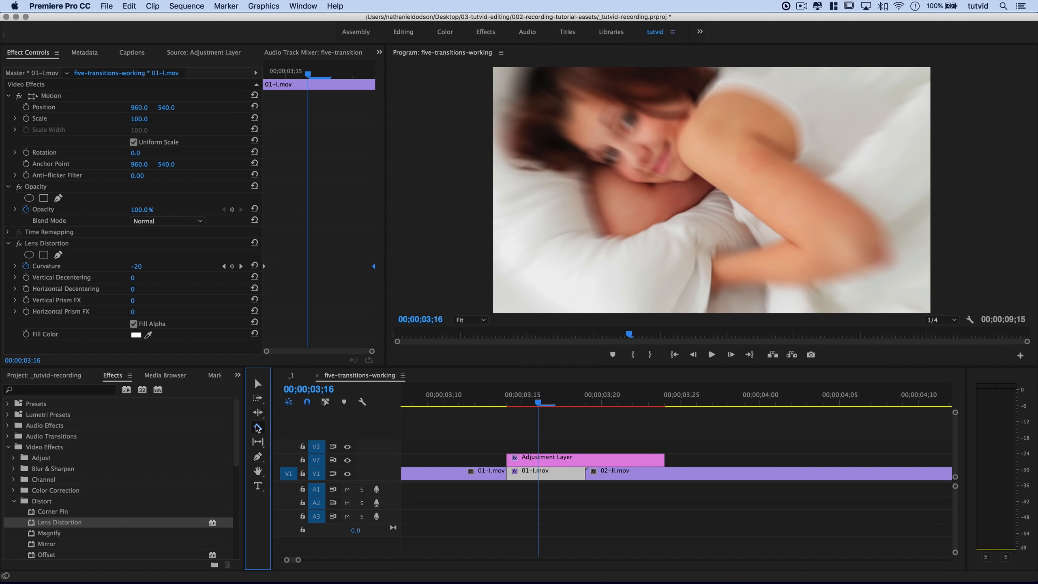
left_click(666, 473)
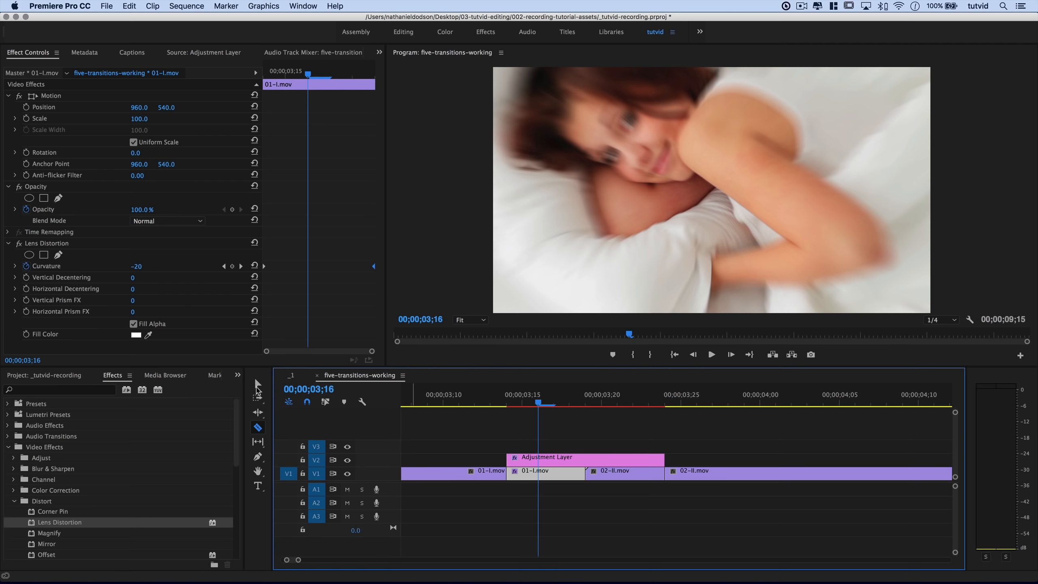
left_click(257, 383)
Apply Replicate (searched as 'Repli') to the 02-II.mov piece under the adjustment layer and set Count to 3.
left_click_drag(602, 394, 628, 416)
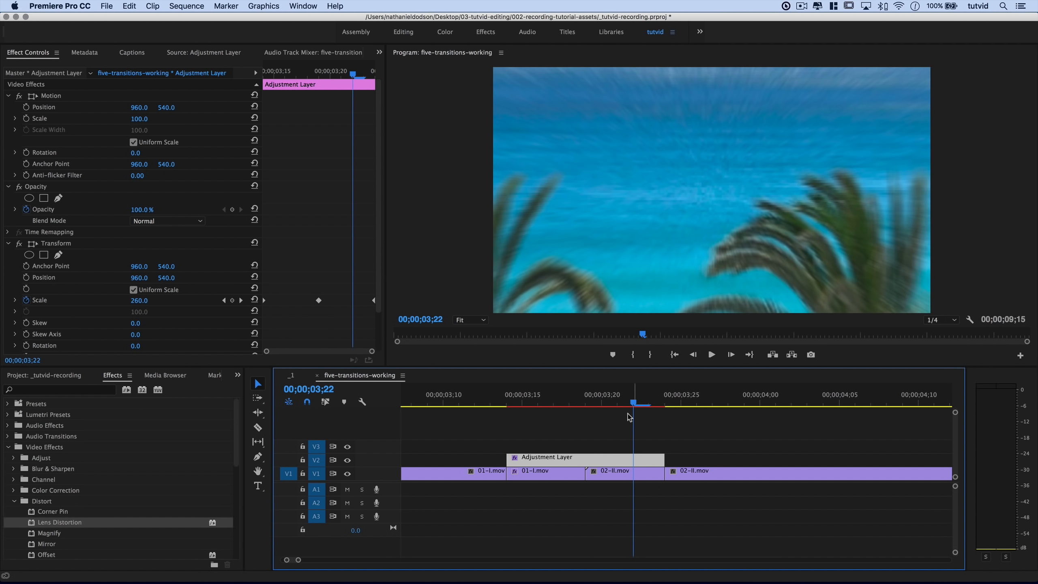
left_click(622, 476)
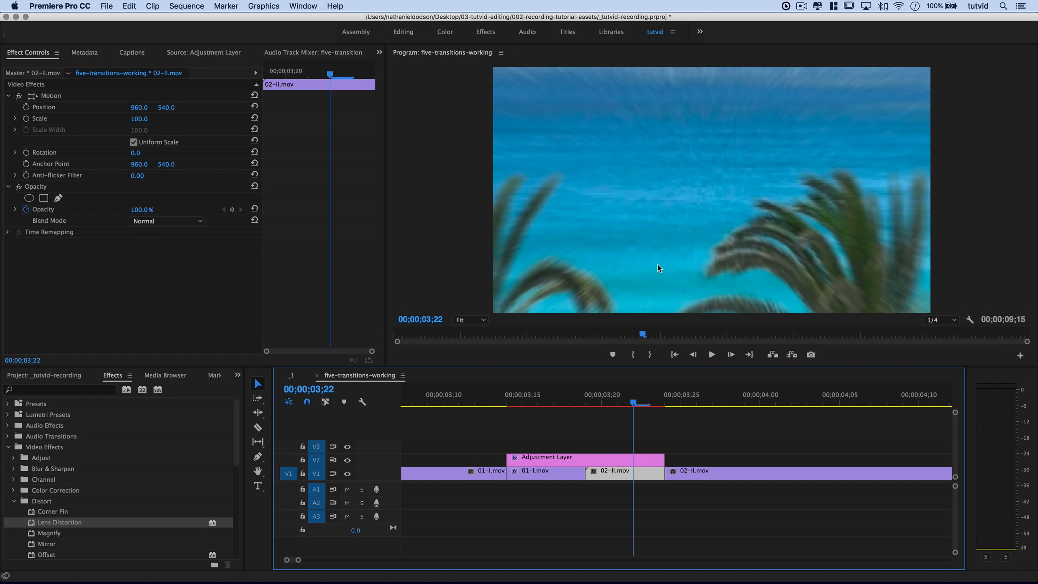
left_click_drag(607, 386, 634, 408)
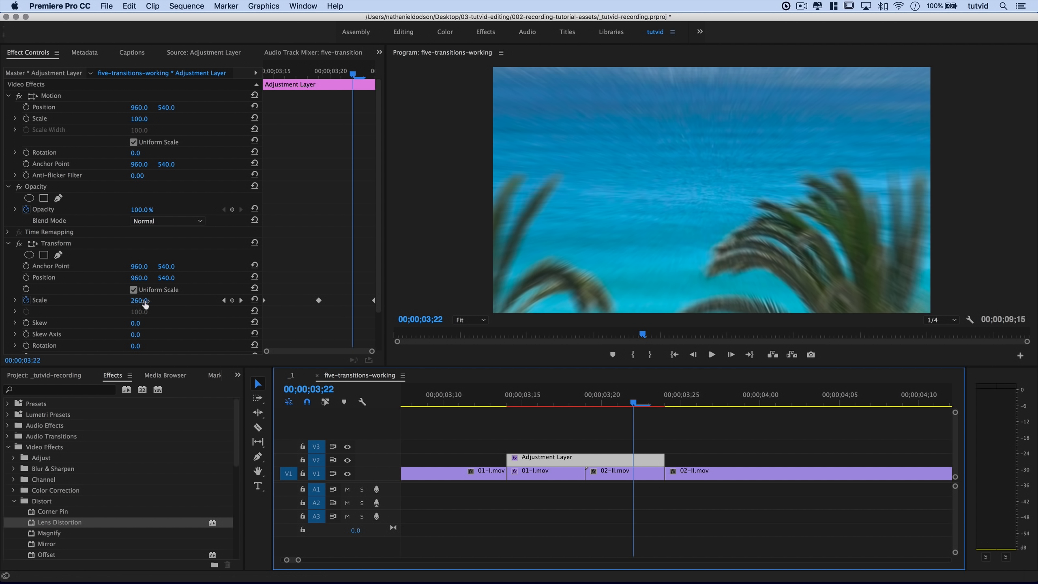
left_click(630, 474)
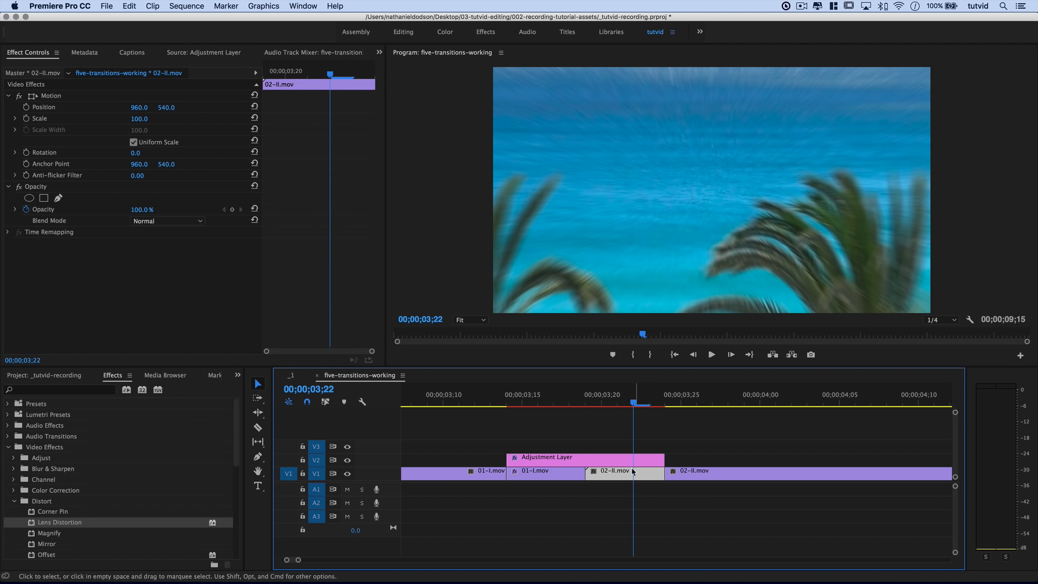
left_click(52, 389)
type("Replicate")
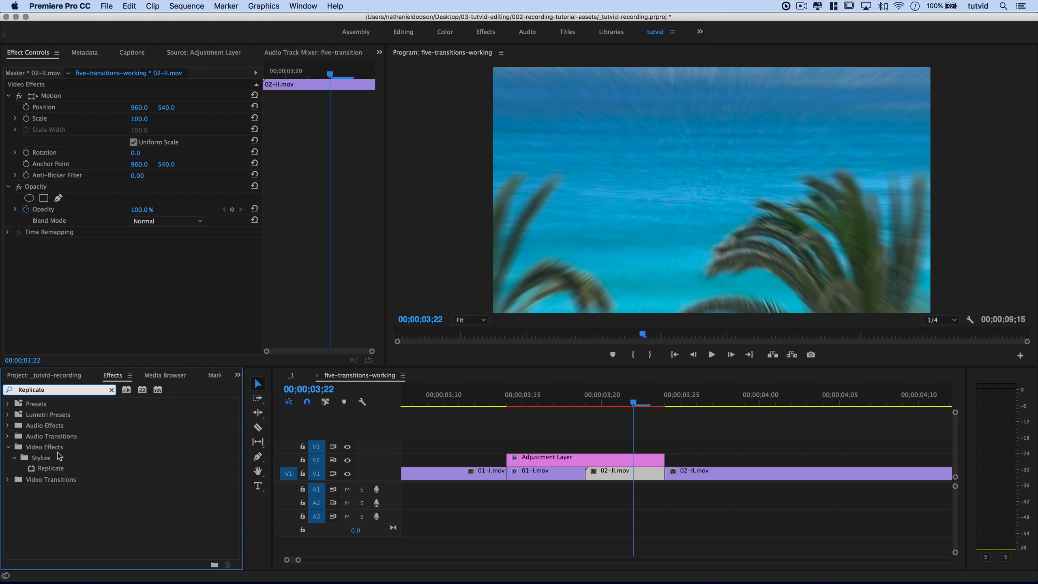
left_click_drag(51, 468, 631, 477)
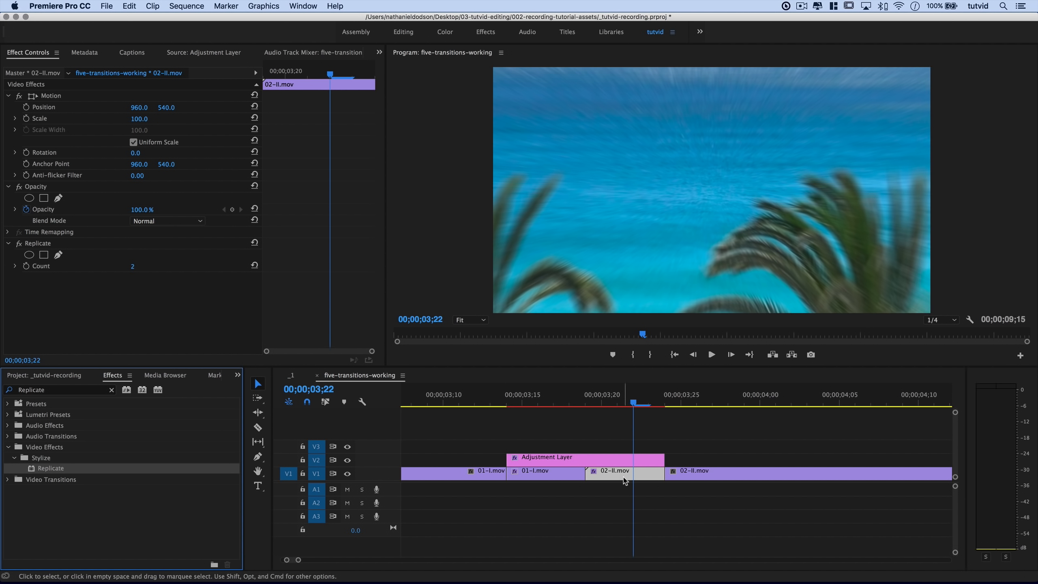
left_click(133, 267)
key("Tab")
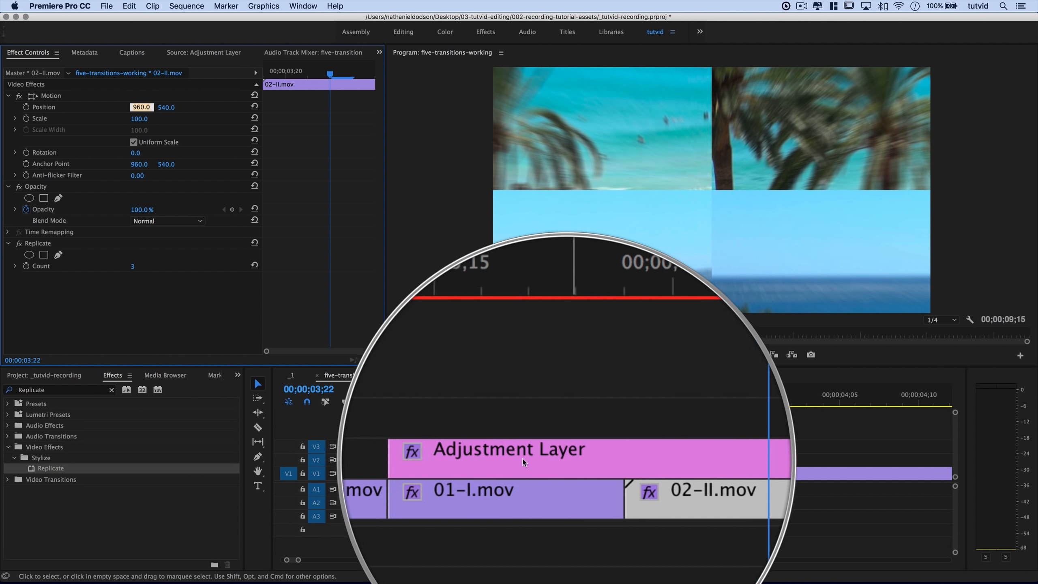
Hide track V2 to reveal the 3×3 replicated grid, collapse Replicate, and search Effects for 'Mir'.
left_click(348, 460)
right_click(348, 459)
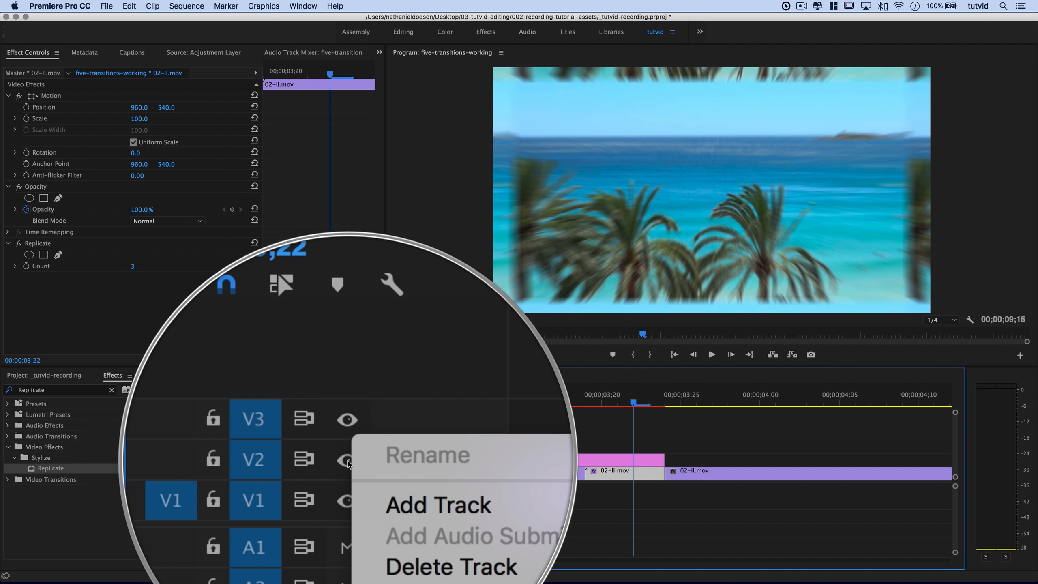
left_click(347, 459)
left_click(347, 460)
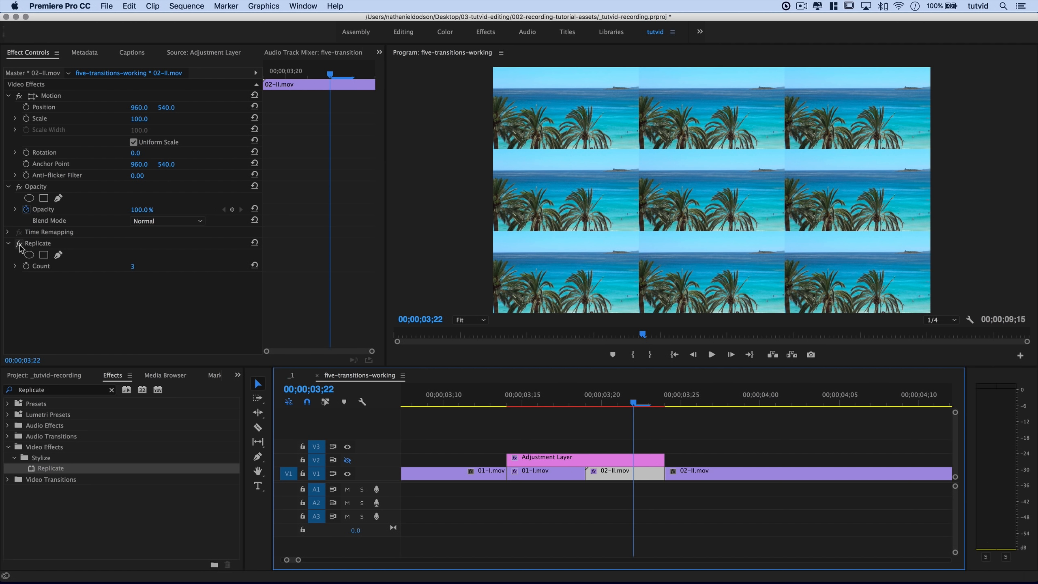
left_click(7, 244)
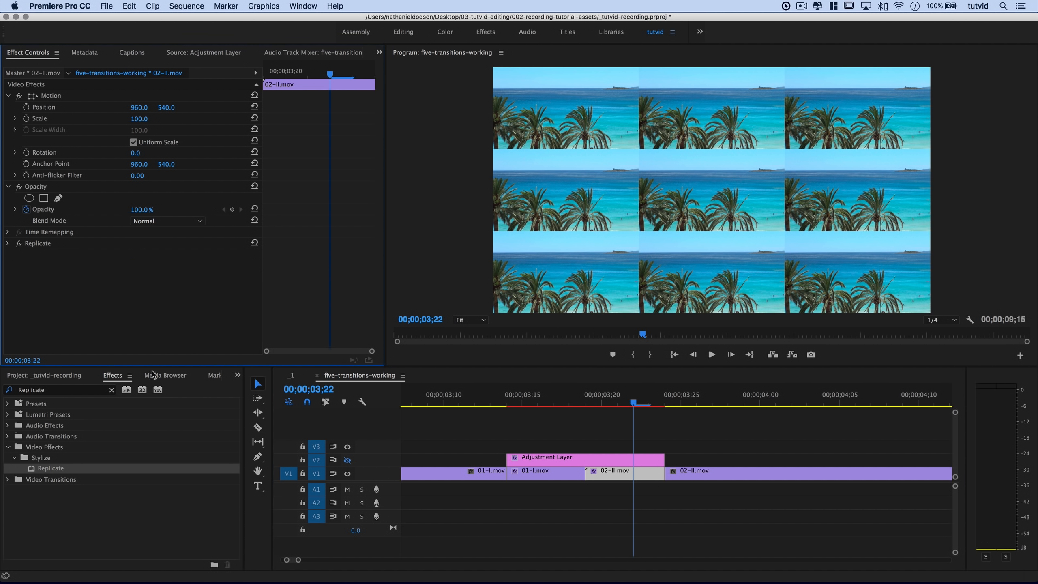
left_click(41, 393)
type("Mirror")
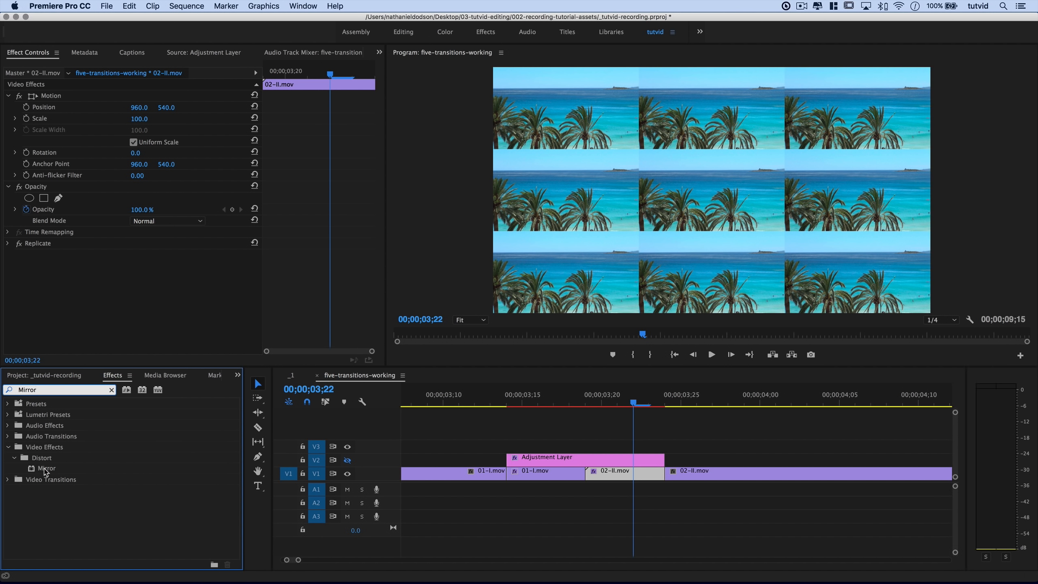
Apply Mirror to 02-II.mov and duplicate it until four collapsed Mirror effects sit below Replicate.
left_click_drag(46, 468, 608, 457)
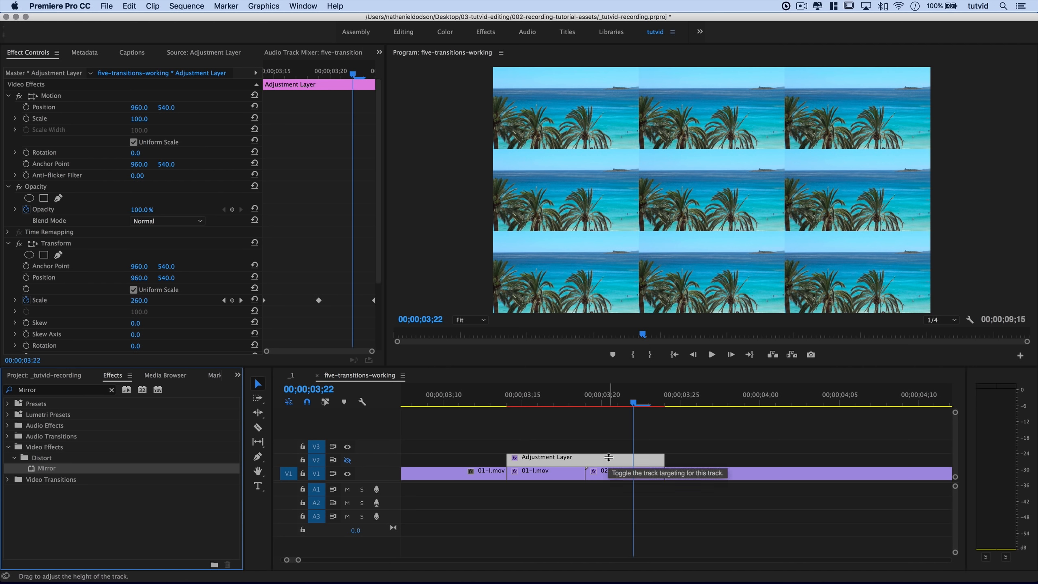
left_click(8, 244)
left_click_drag(46, 469, 613, 473)
left_click(47, 257)
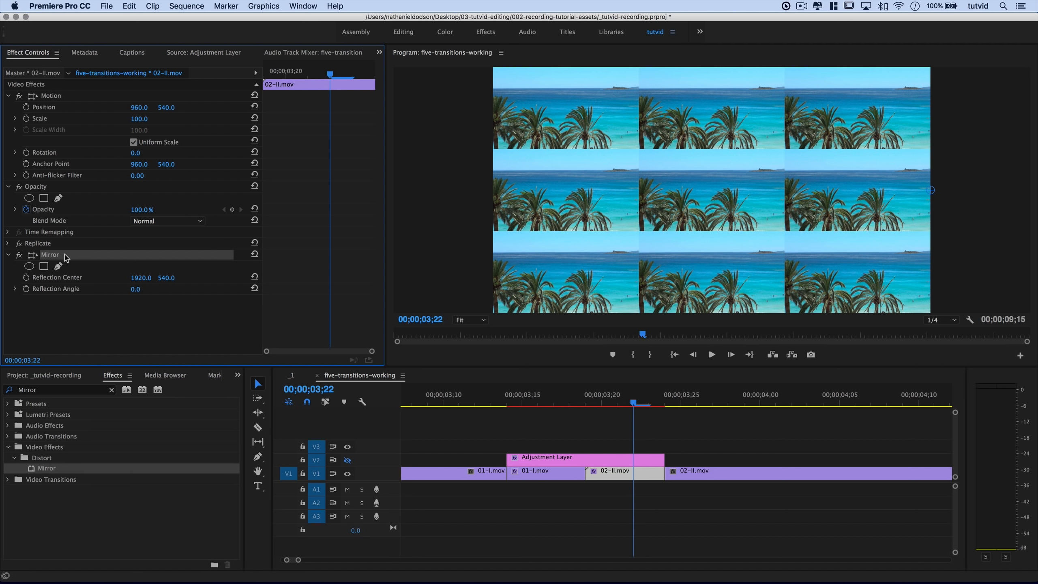
key("super+c")
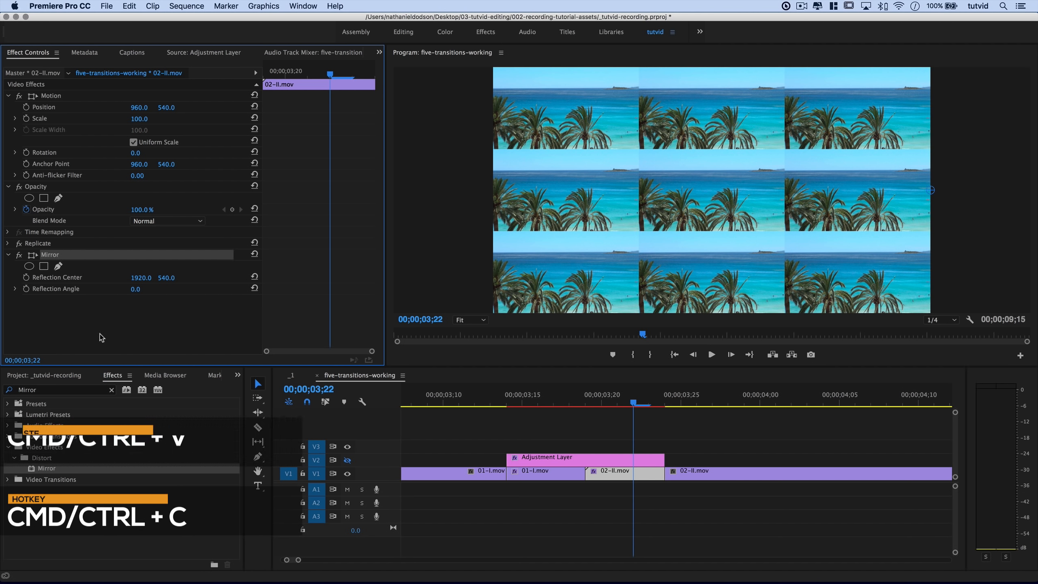
key("super+v")
key("super+v")
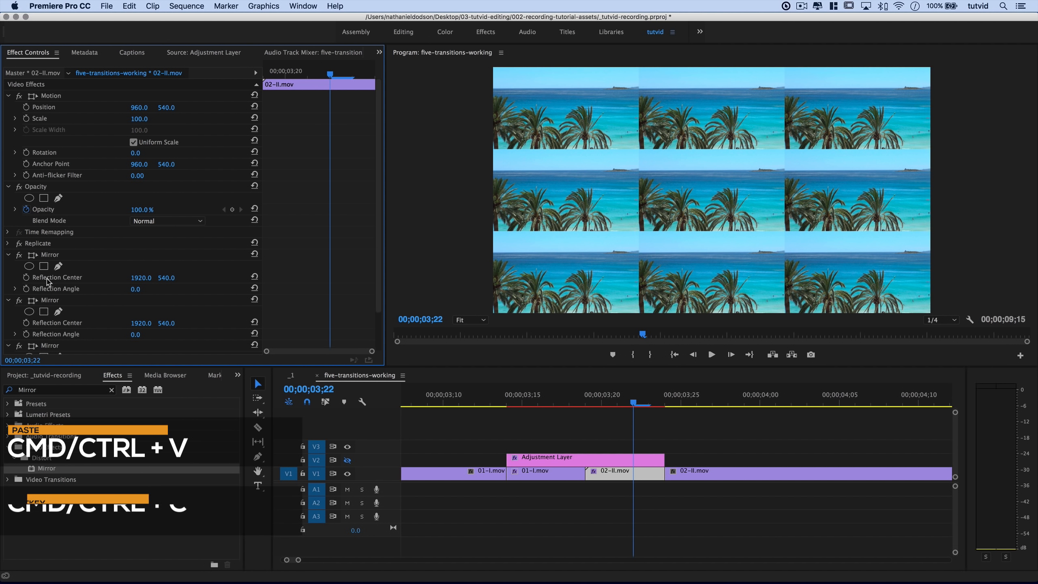
left_click(8, 254)
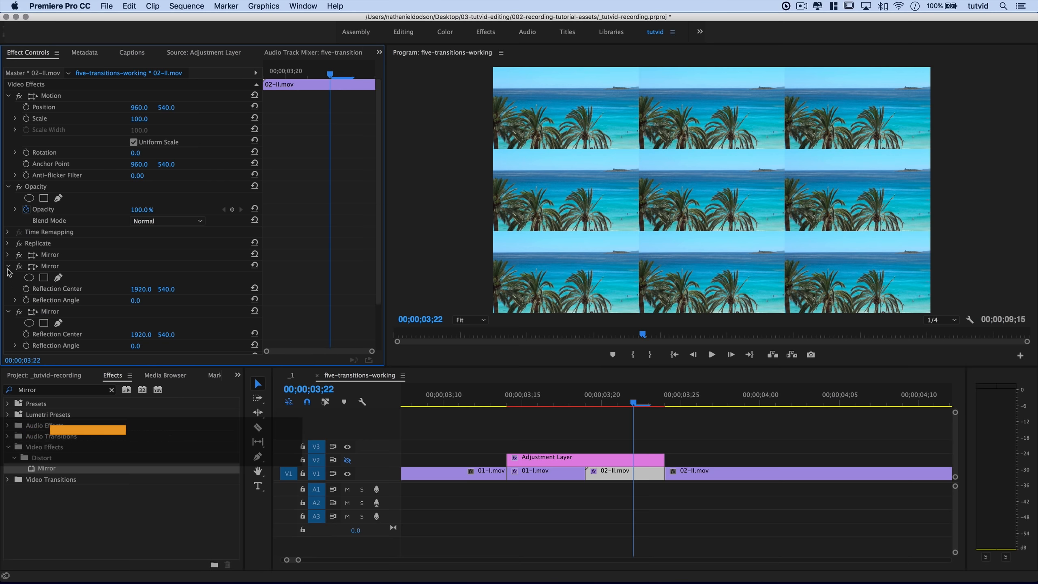
left_click(8, 265)
left_click(8, 277)
left_click(8, 289)
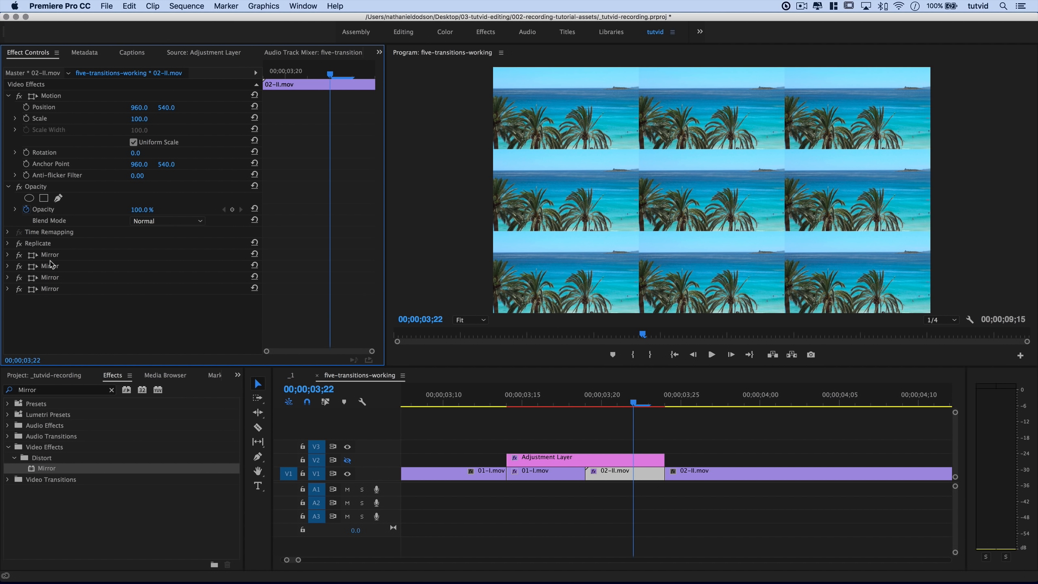
Set the first Mirror's Reflection Center X to 1279.
left_click(8, 255)
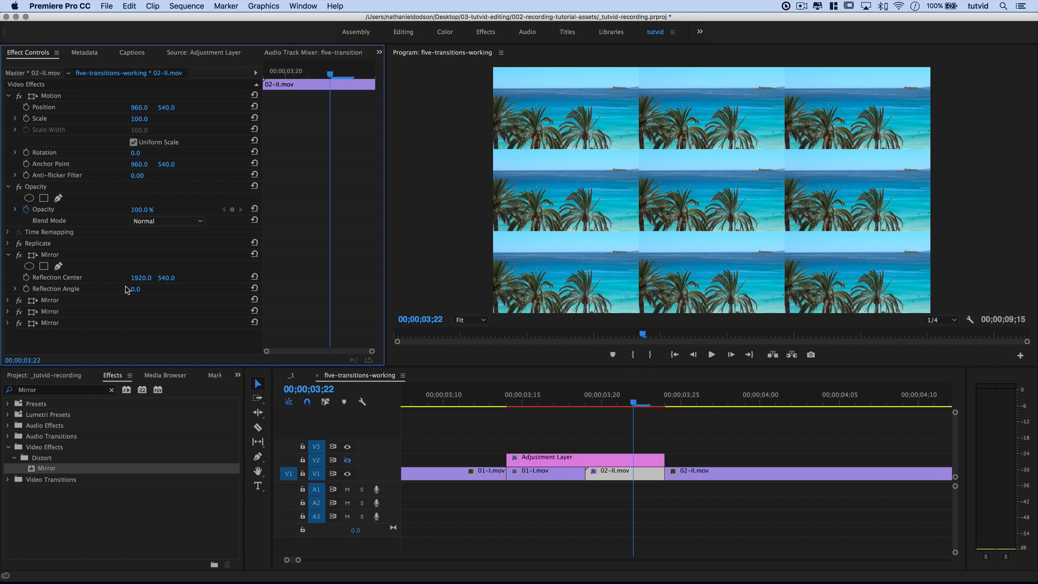
left_click(141, 277)
type("1279")
key("Tab")
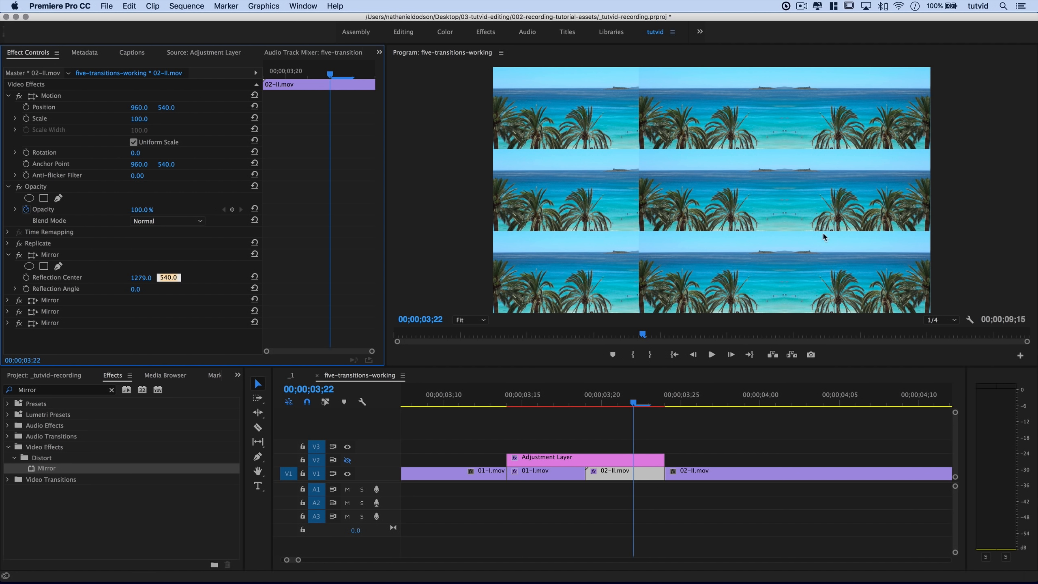
left_click(8, 254)
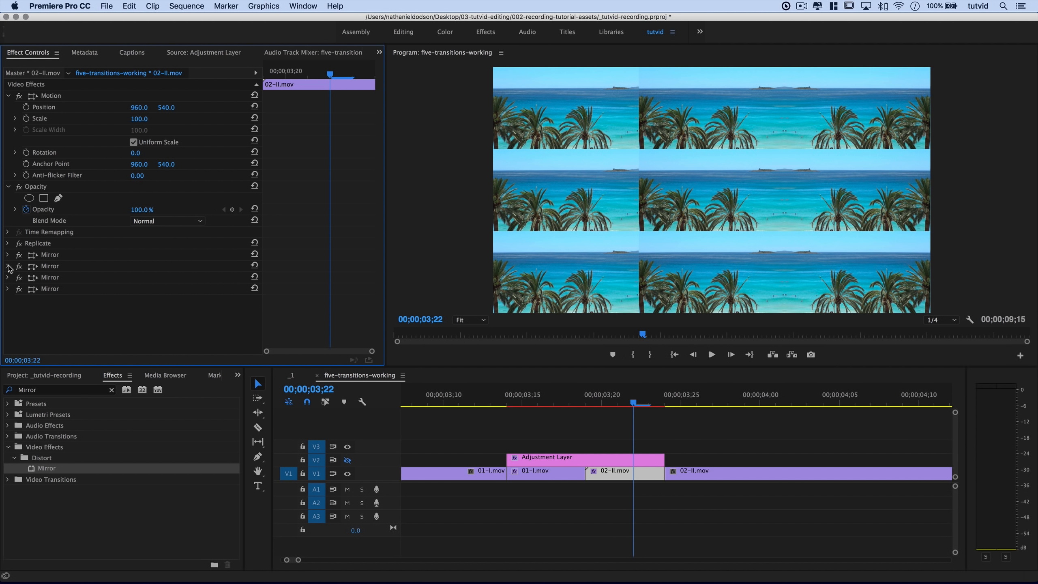
Give the second Mirror Reflection Center 640, 718 and a 90° Reflection Angle.
left_click(7, 266)
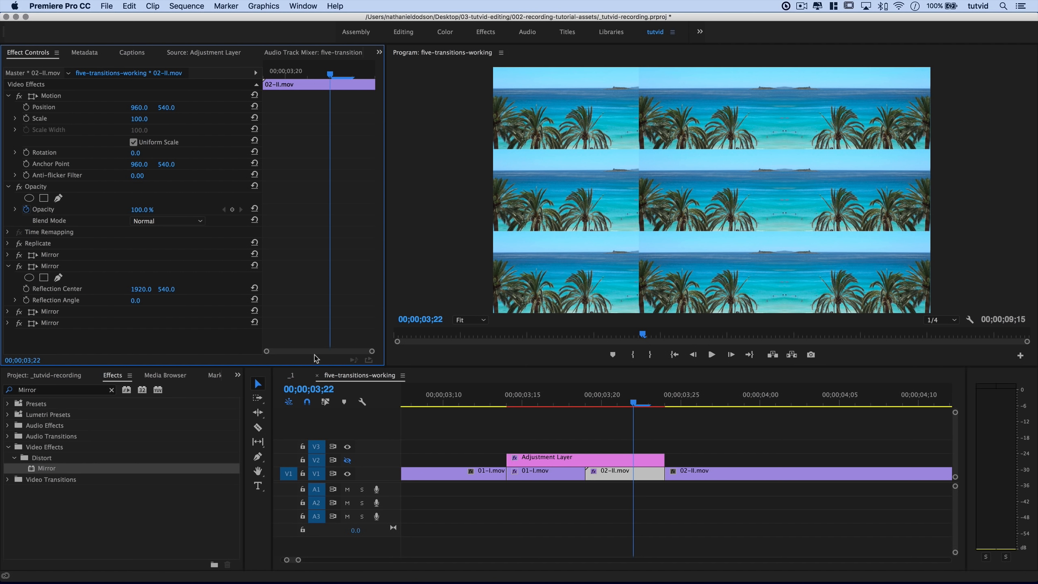
left_click(139, 289)
type("640")
key("Tab")
key("Tab")
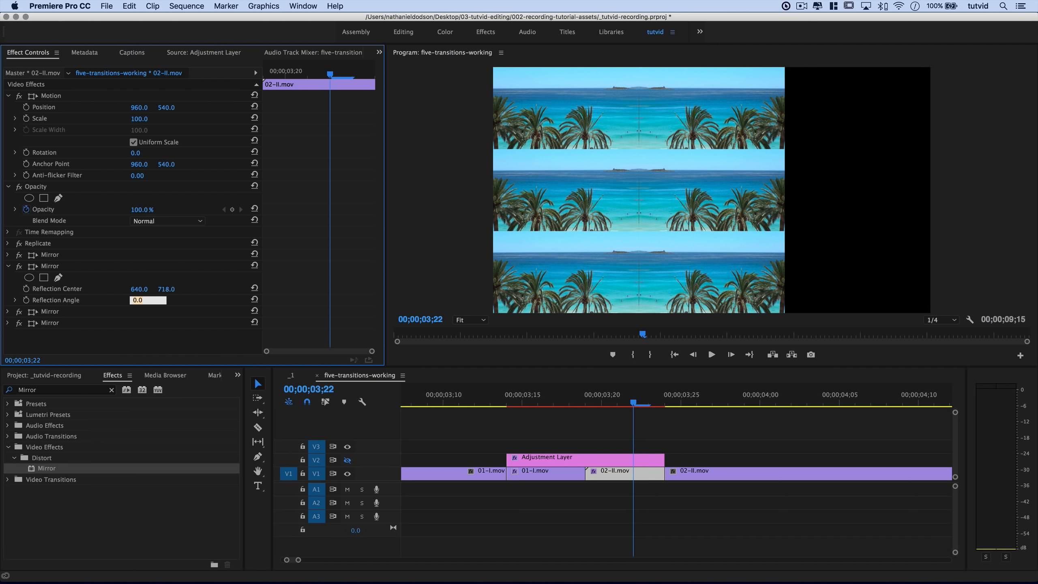
type("90")
key("Tab")
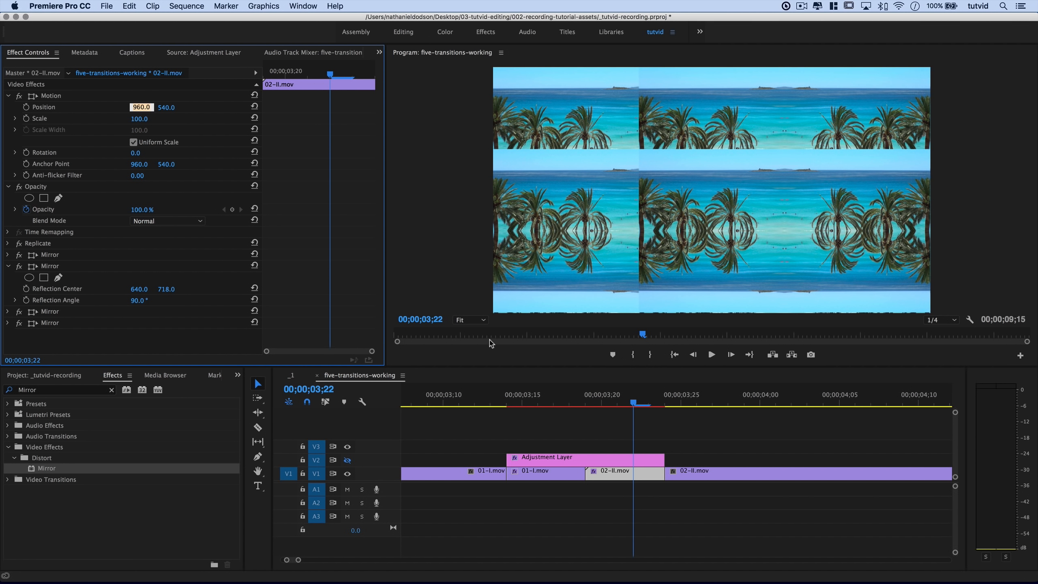
Set the third Mirror's Reflection Center X to 640 with a 180° angle.
left_click(8, 265)
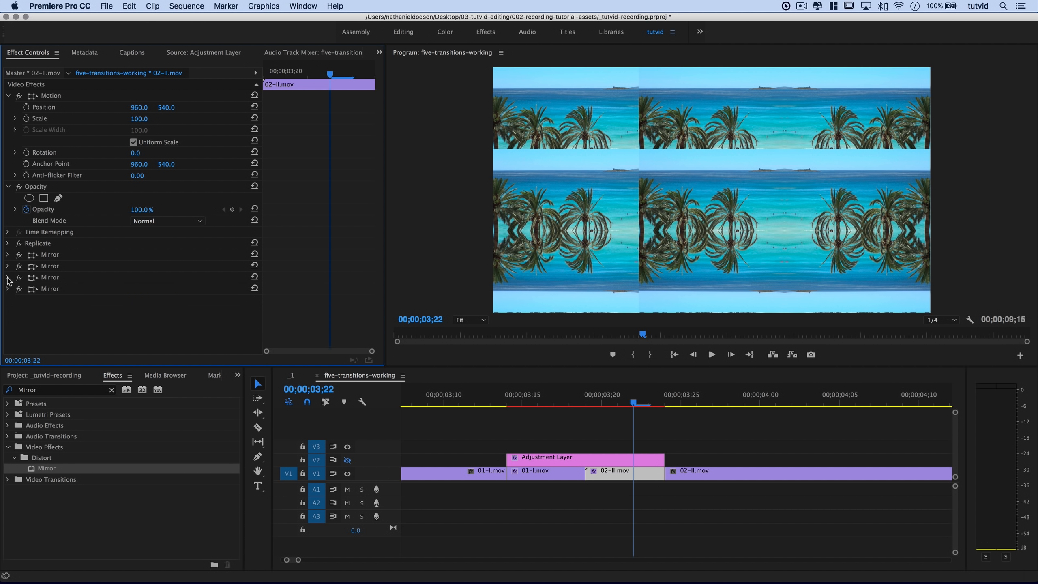
left_click(8, 278)
left_click(142, 299)
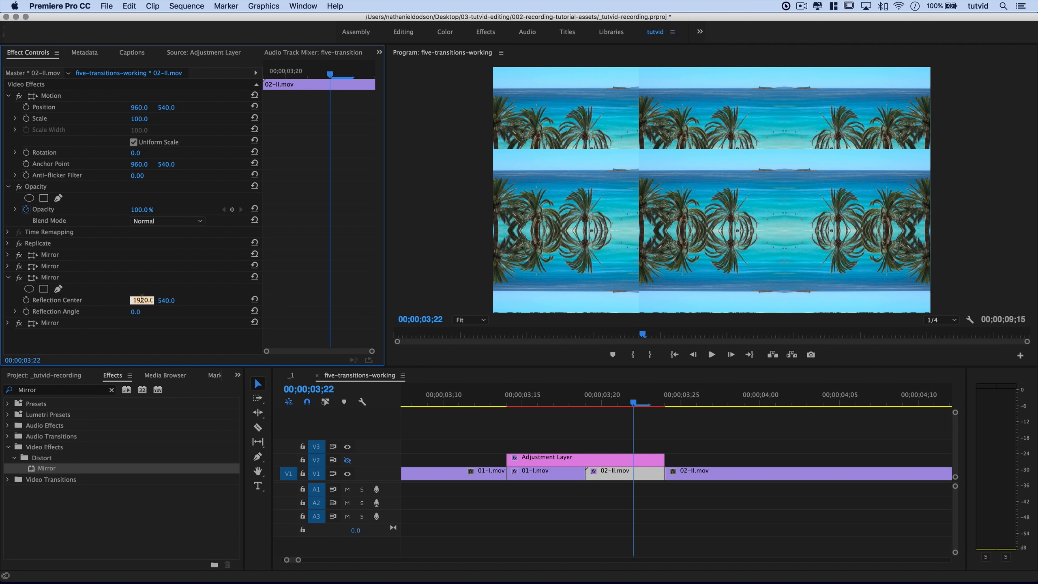
type("640")
key("Tab")
key("Tab")
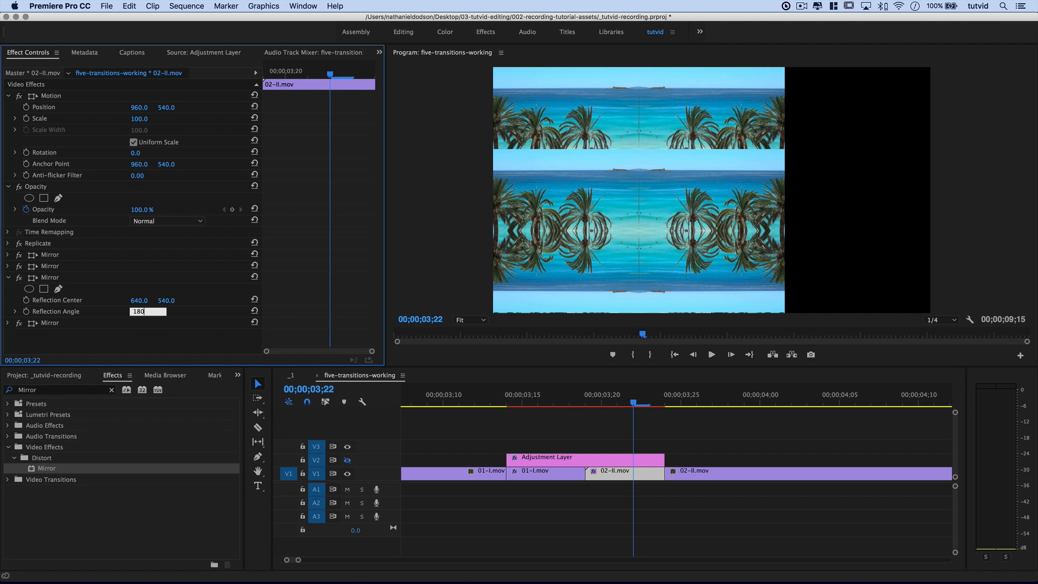
key("Tab")
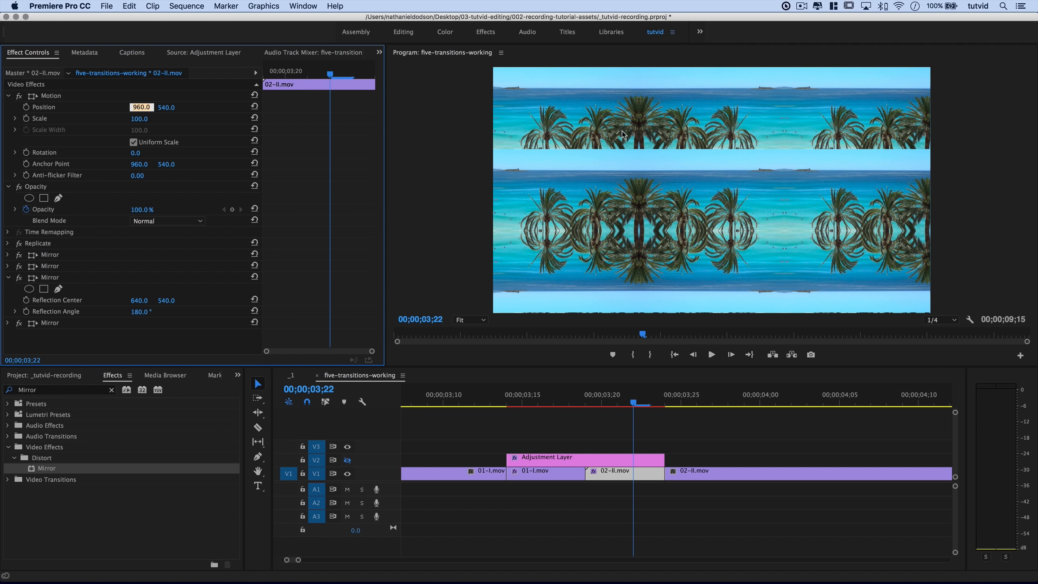
left_click(9, 278)
Give the fourth Mirror Reflection Center 640, 360 and a 270° Reflection Angle.
left_click(8, 289)
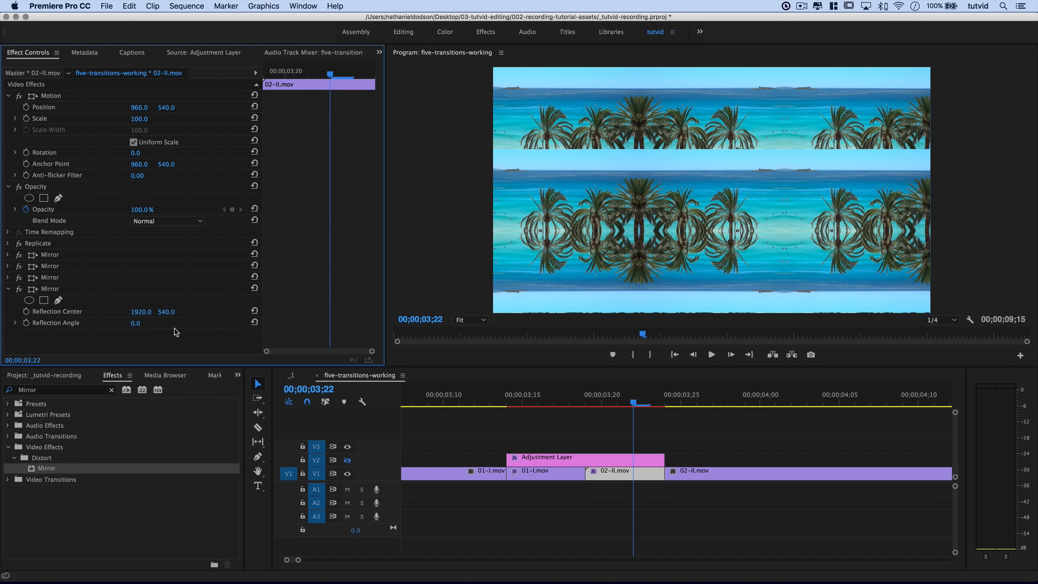
left_click(138, 312)
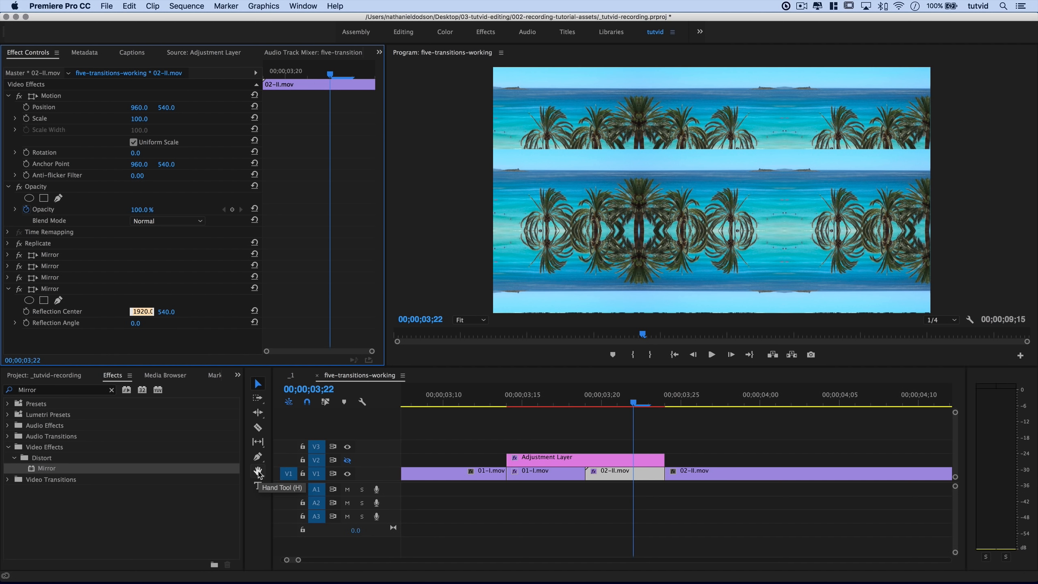
type("640")
key("Tab")
type("360")
key("Tab")
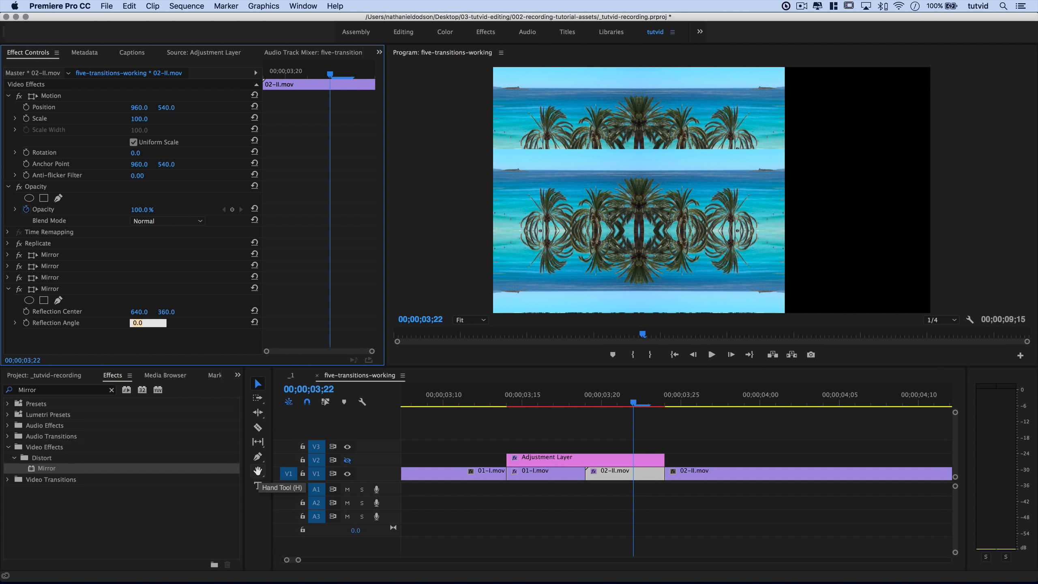
type("270")
key("Tab")
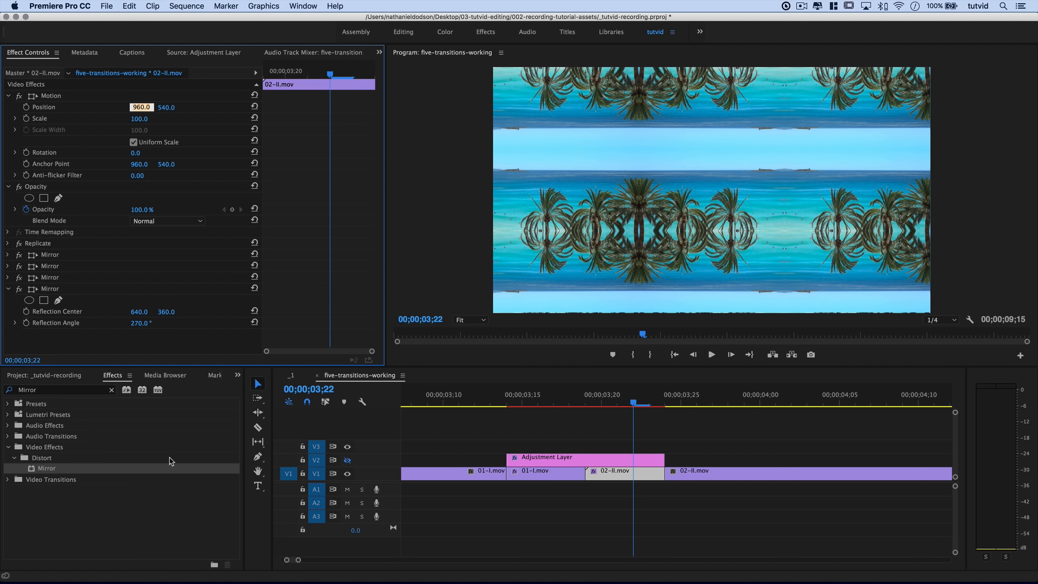
left_click(9, 289)
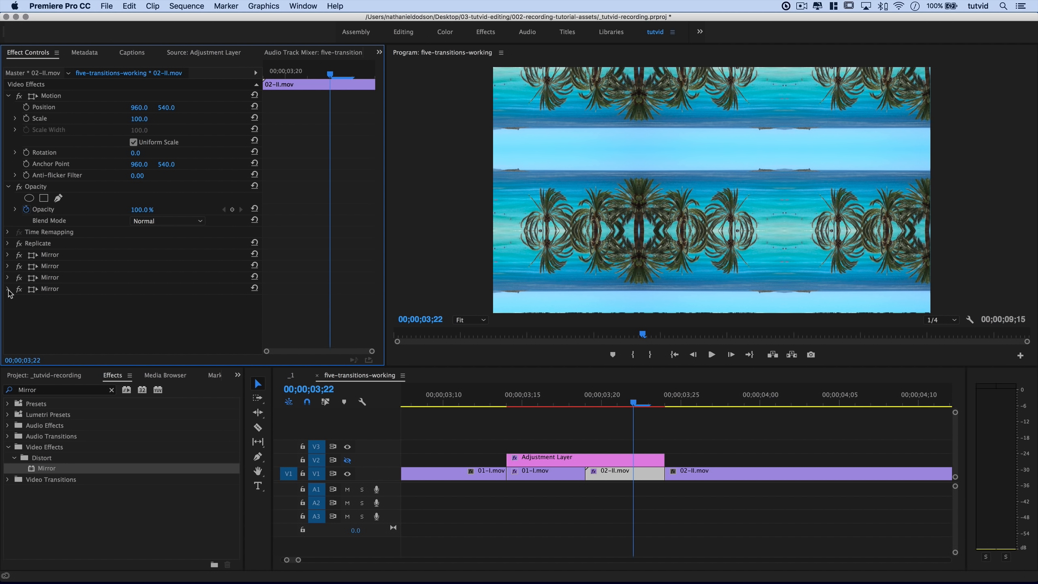
Save Replicate and the four Mirror effects together as a 3x3 preset.
left_click(50, 244)
left_click(60, 254, "shift")
left_click(64, 266, "shift")
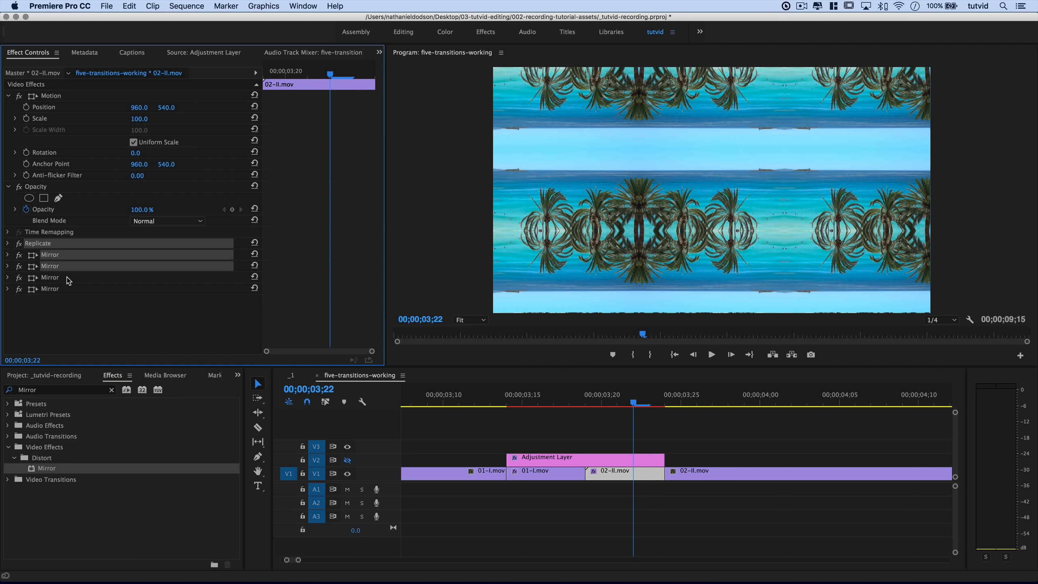
left_click(66, 278, "shift")
left_click(65, 289, "shift")
right_click(56, 247)
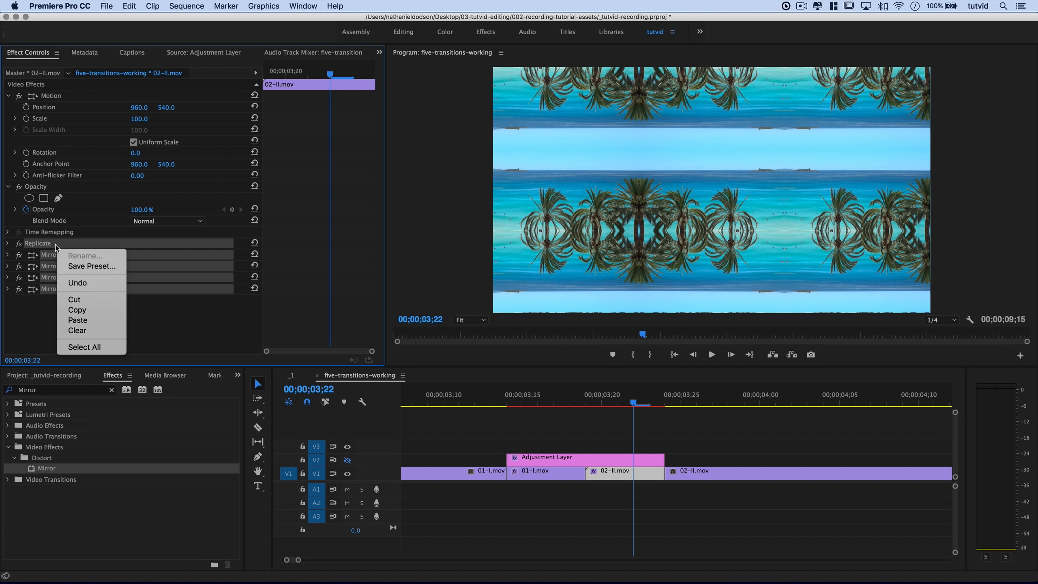
left_click(86, 266)
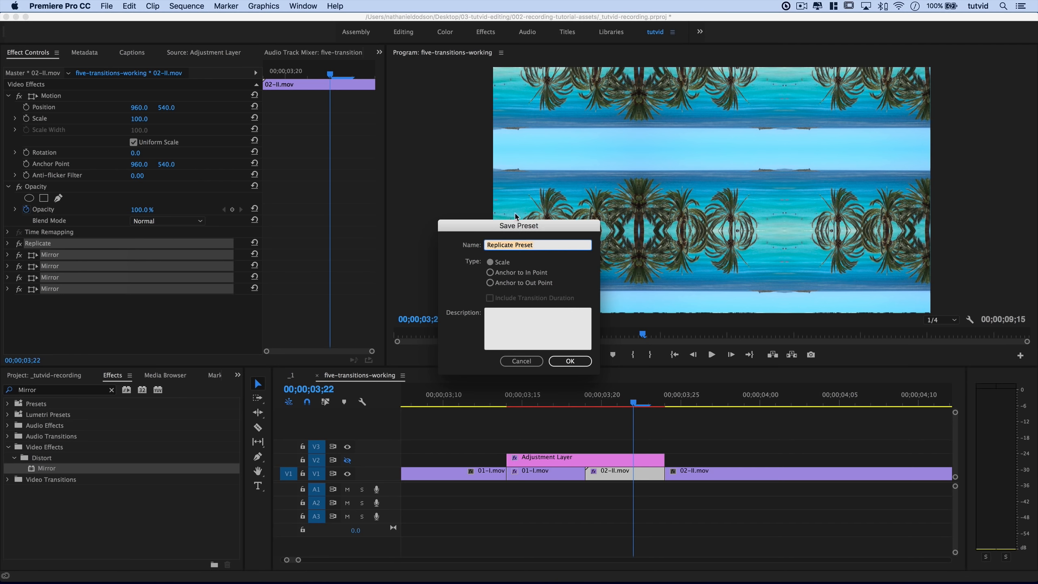
left_click_drag(516, 228, 427, 228)
type("3x3")
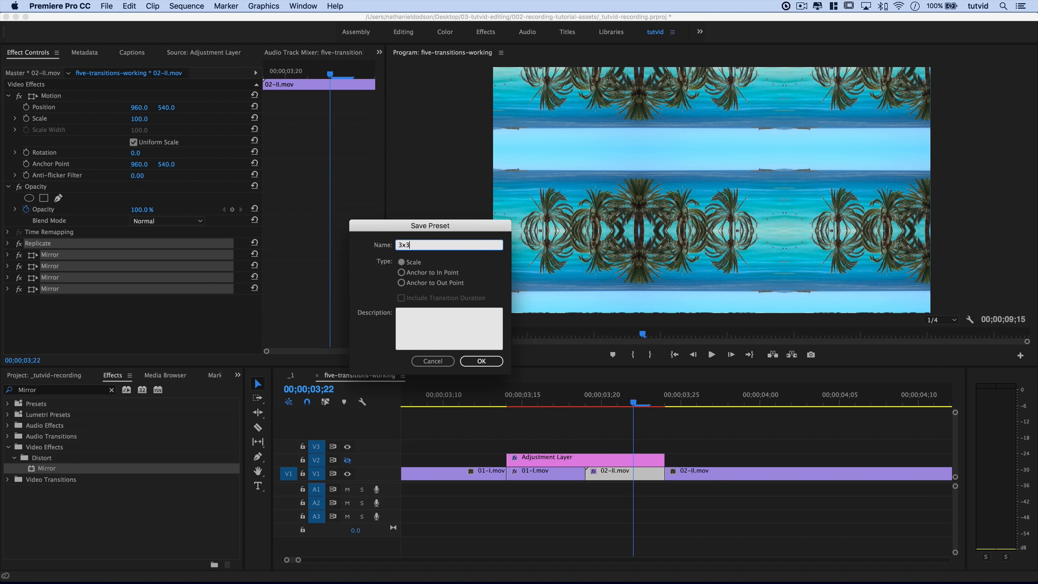
left_click(482, 361)
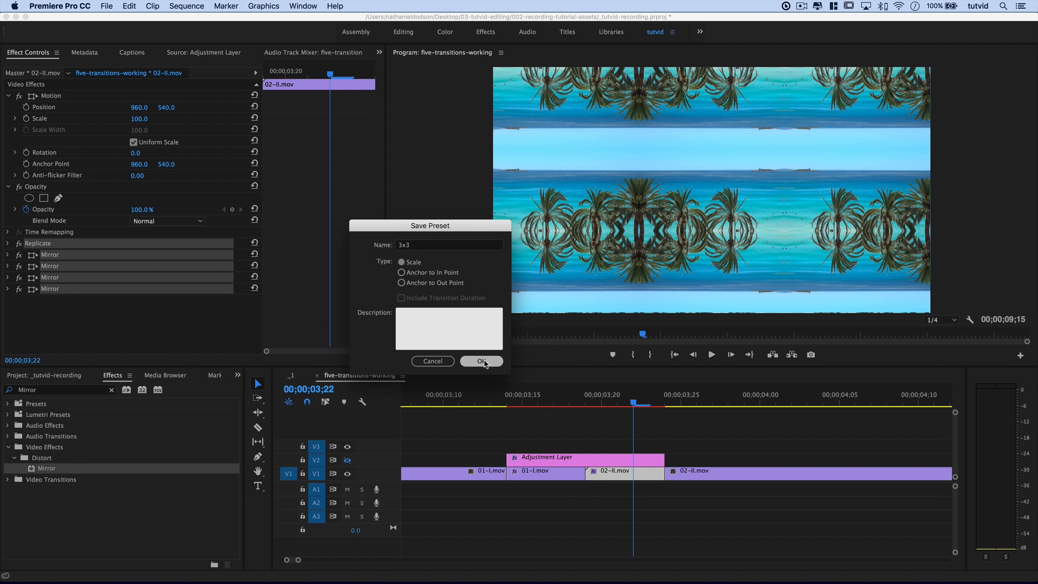
Clear the Mirror search, expand the Presets folder, and deselect the effects.
left_click(111, 389)
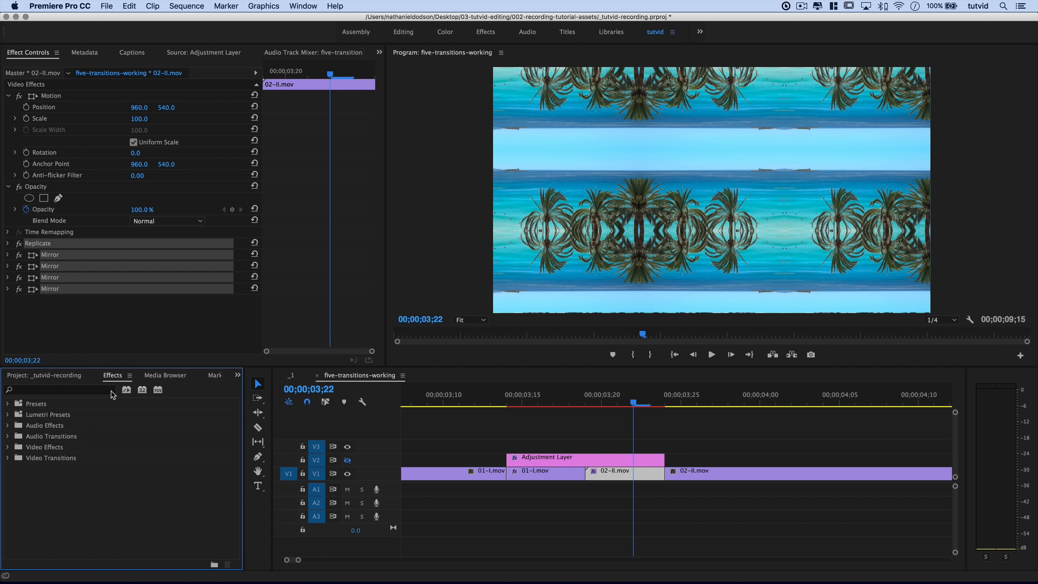
left_click(7, 403)
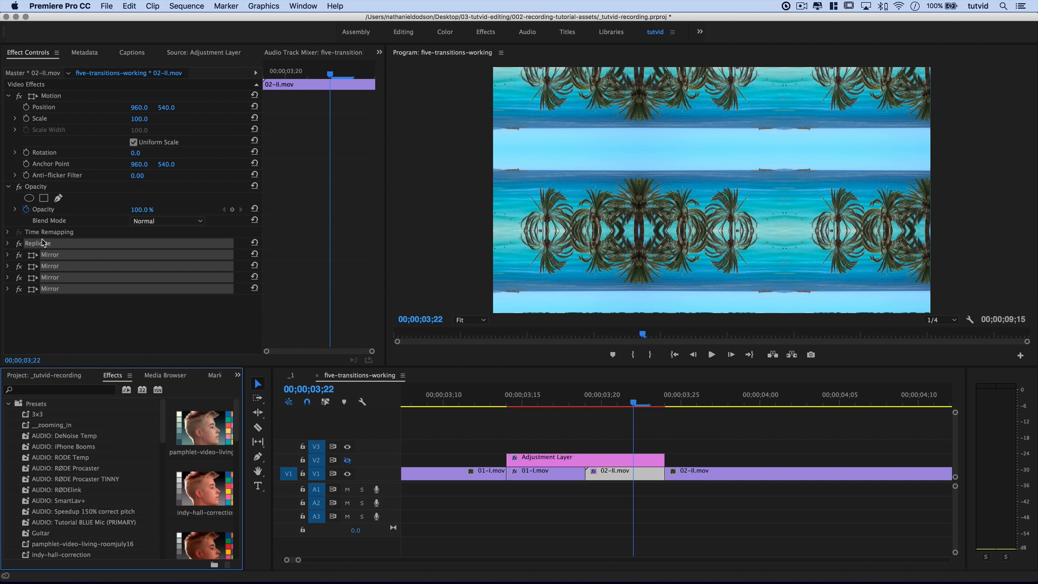
left_click(59, 304)
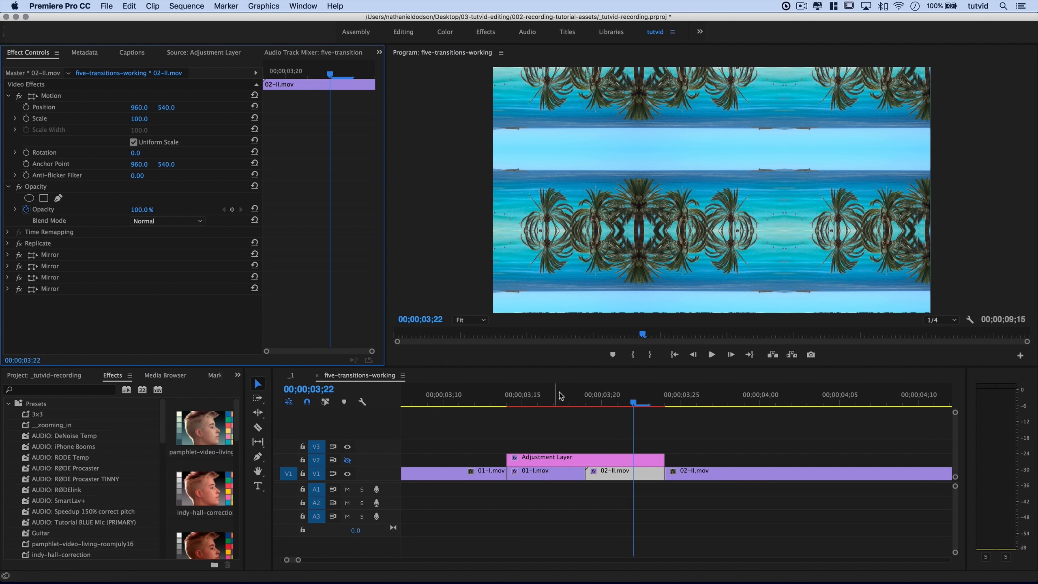
Save 01-I.mov's Lens Distortion as preset 'Zoom In Transition 01'.
left_click(538, 399)
left_click(538, 457)
left_click(542, 475)
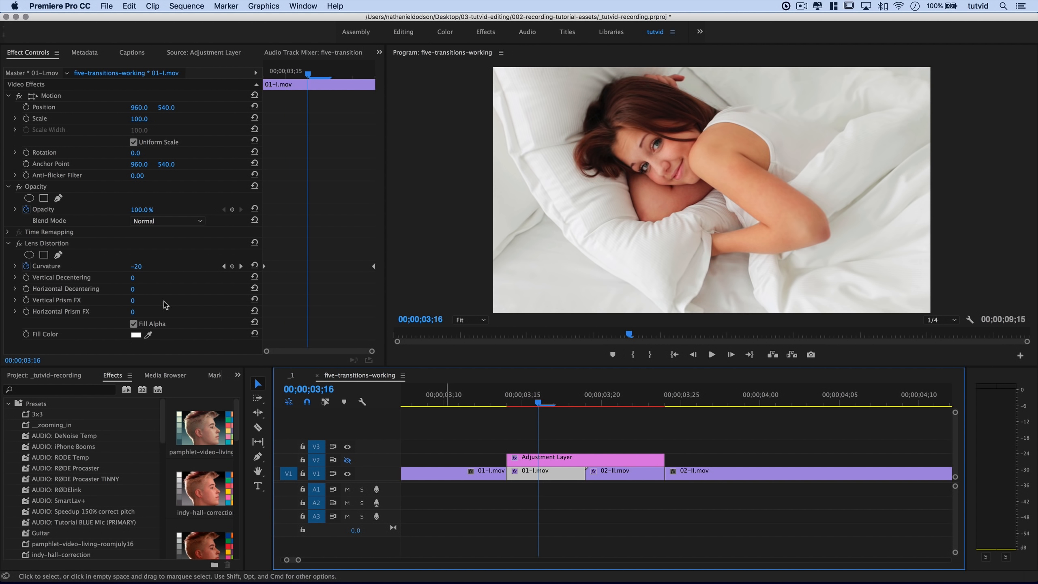
left_click(84, 245)
right_click(113, 253)
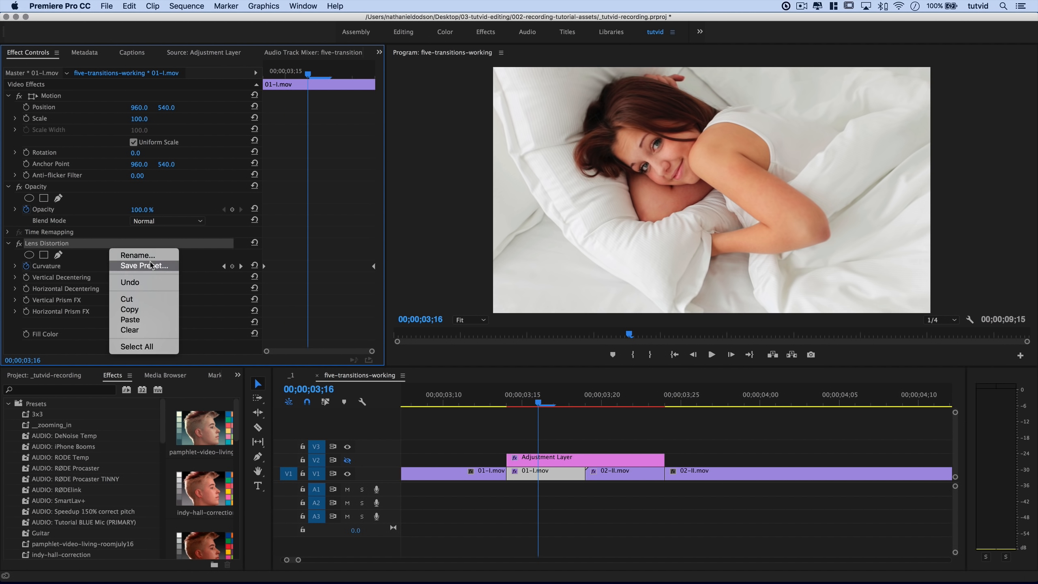
left_click(135, 265)
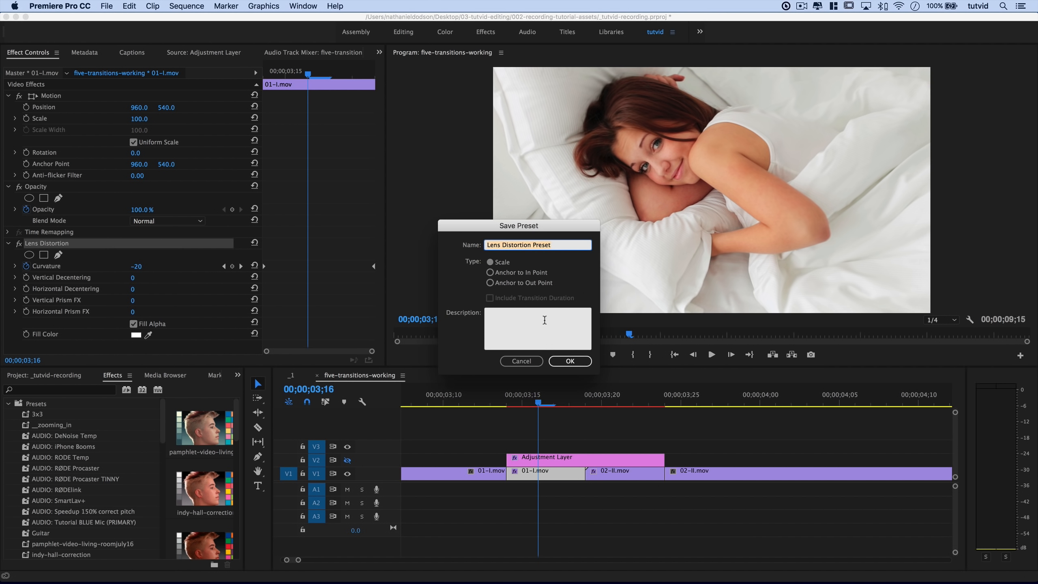
type("Zoom In Transition 01")
left_click(572, 360)
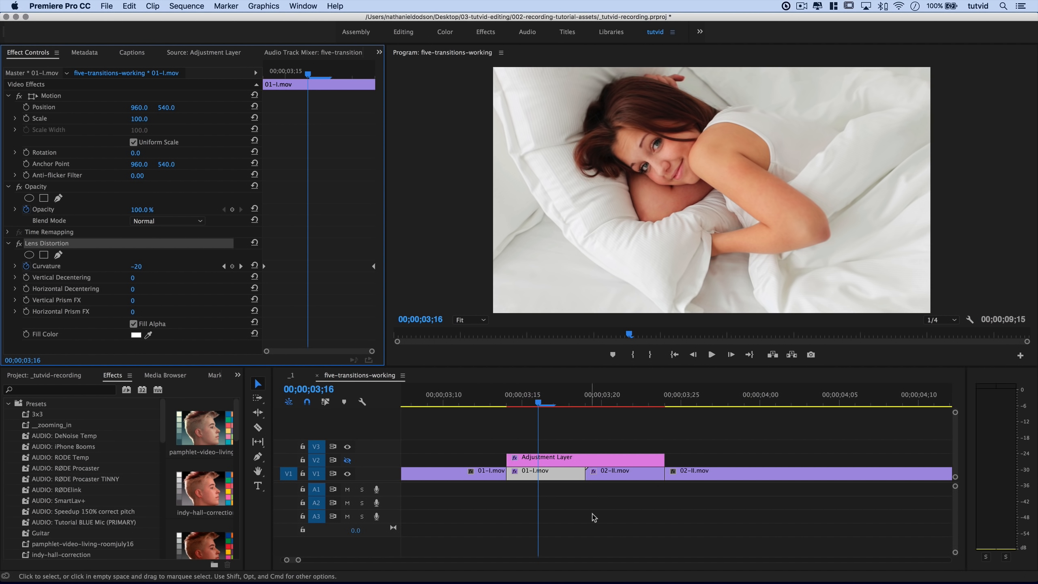
Save 02-II.mov's Replicate and four Mirrors as preset 'Zoom In Transition 02'.
left_click(608, 474)
left_click(64, 243)
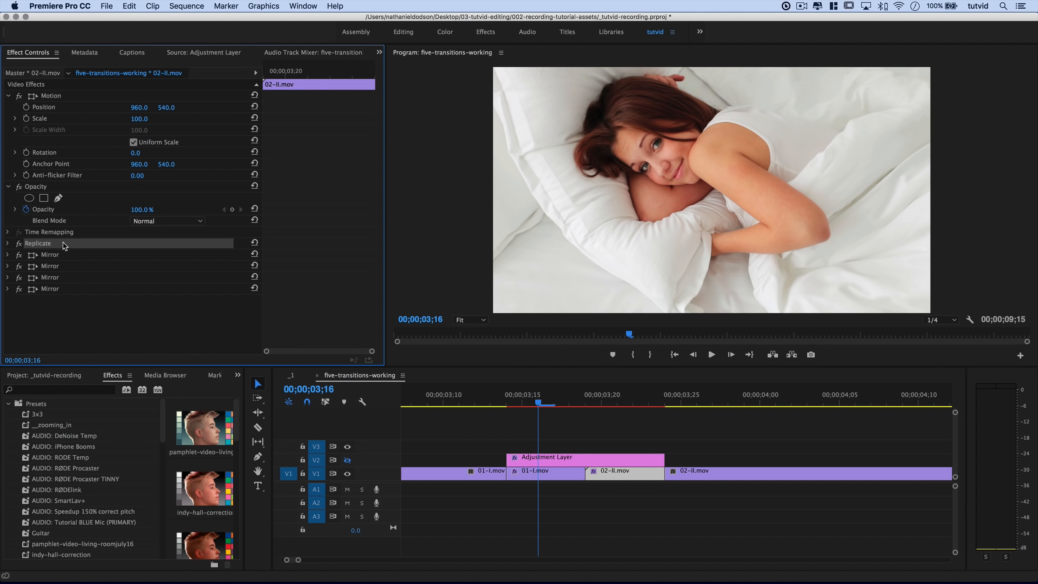
left_click(64, 255, "super")
left_click(63, 266, "super")
left_click(62, 278, "super")
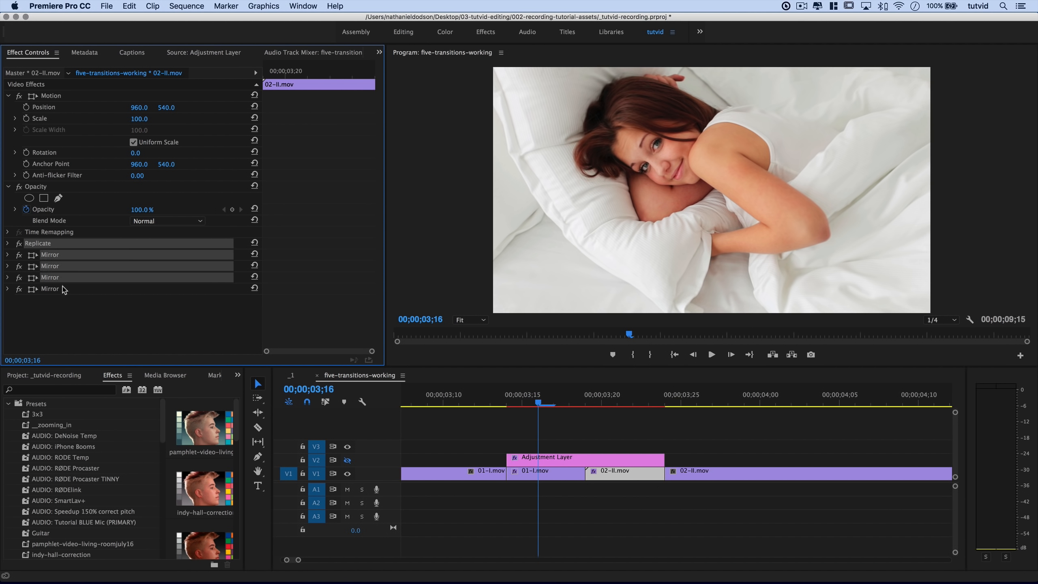
left_click(63, 289, "super")
right_click(80, 246)
left_click(106, 264)
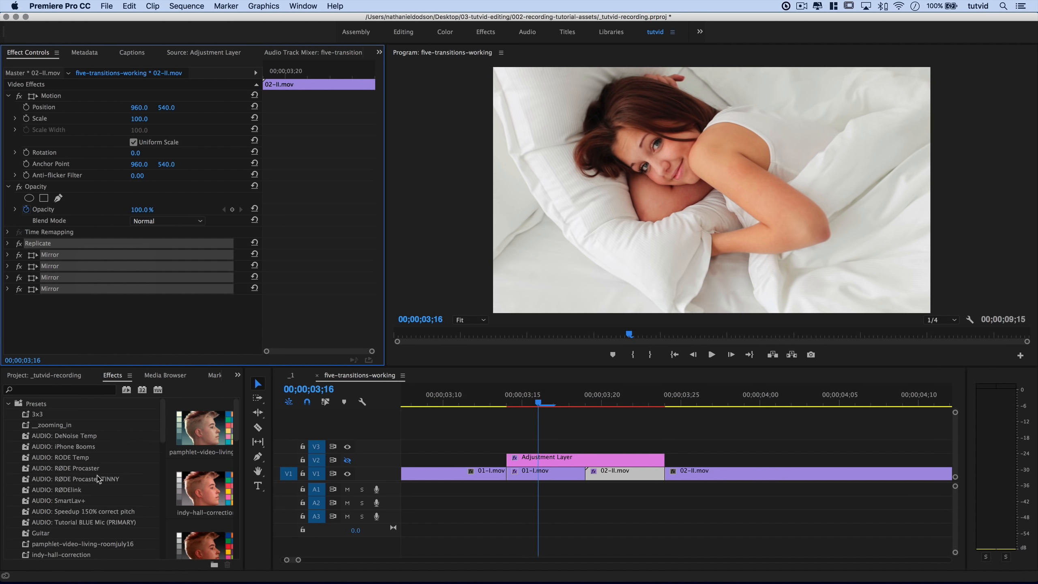
type("Zoom In Transition 02")
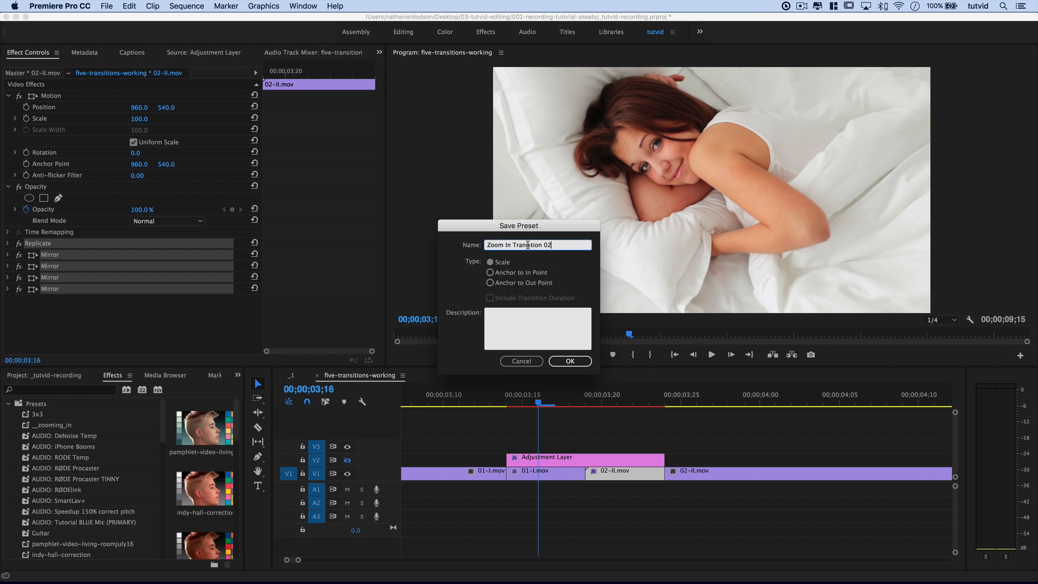
key("BackSpace")
key("BackSpace")
type("si")
left_click(570, 360)
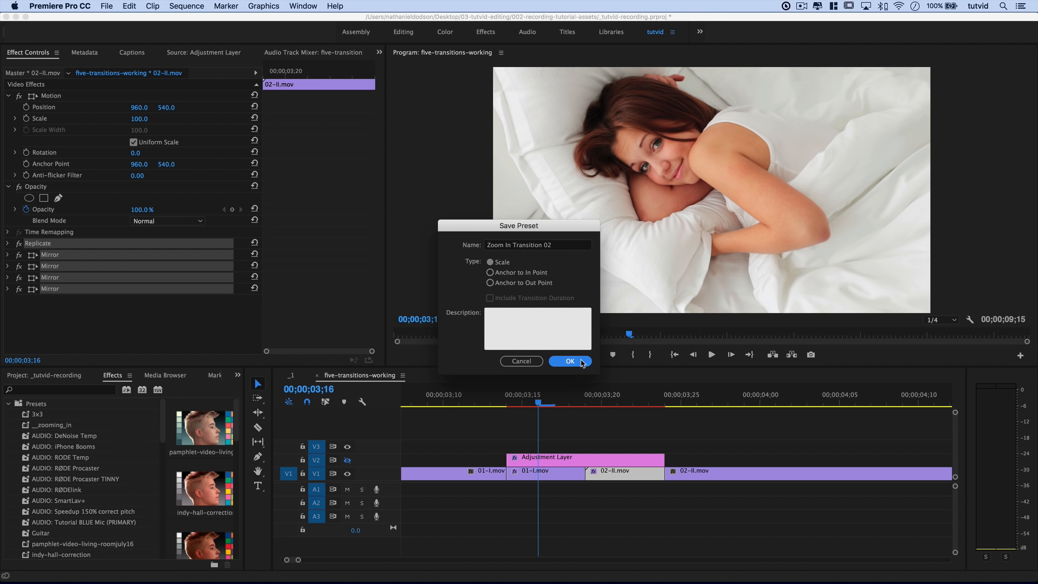
left_click(565, 460)
Save the Adjustment Layer's Transform effect as preset 'Zoom In Transition Adjustment Layer'.
left_click(58, 246)
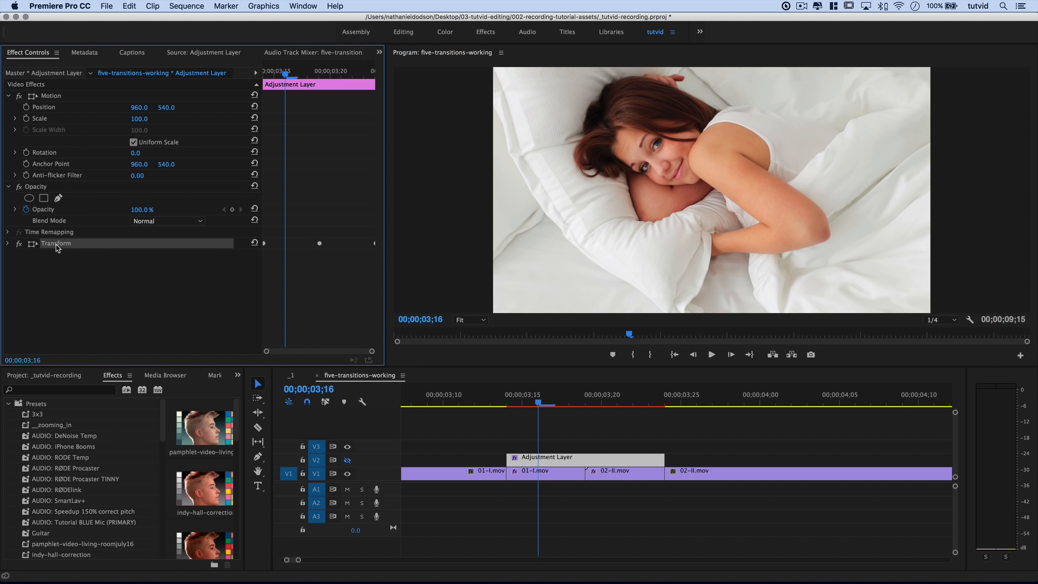
right_click(63, 247)
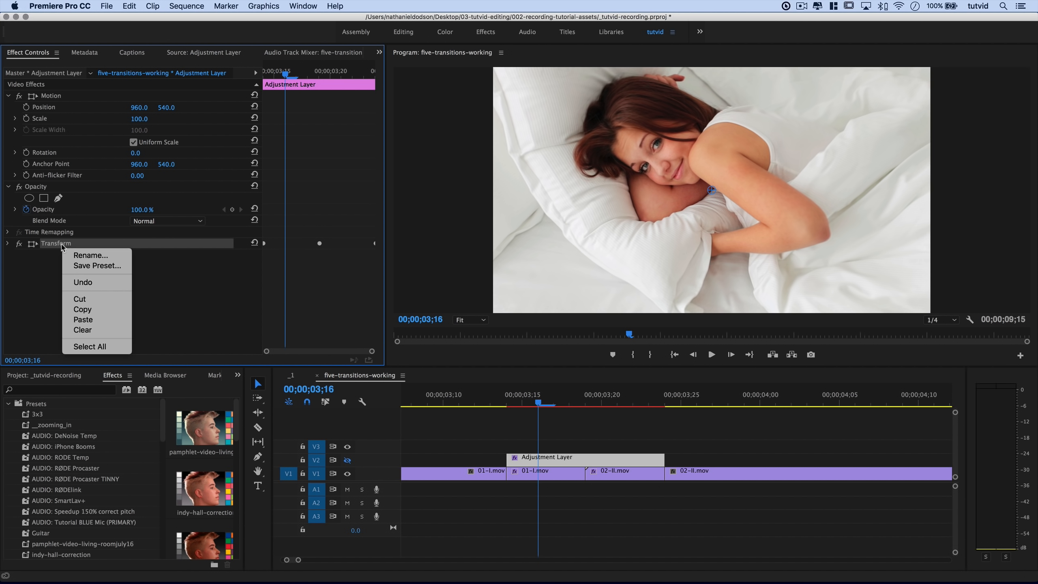
left_click(102, 265)
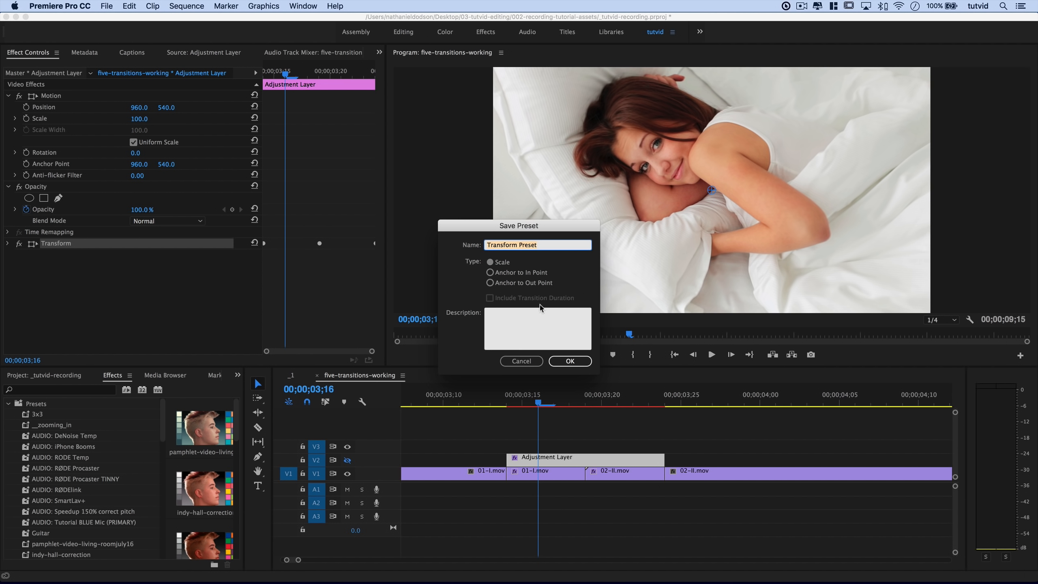
type("Z")
type("oom In Transition Adjustment Layer")
key("Return")
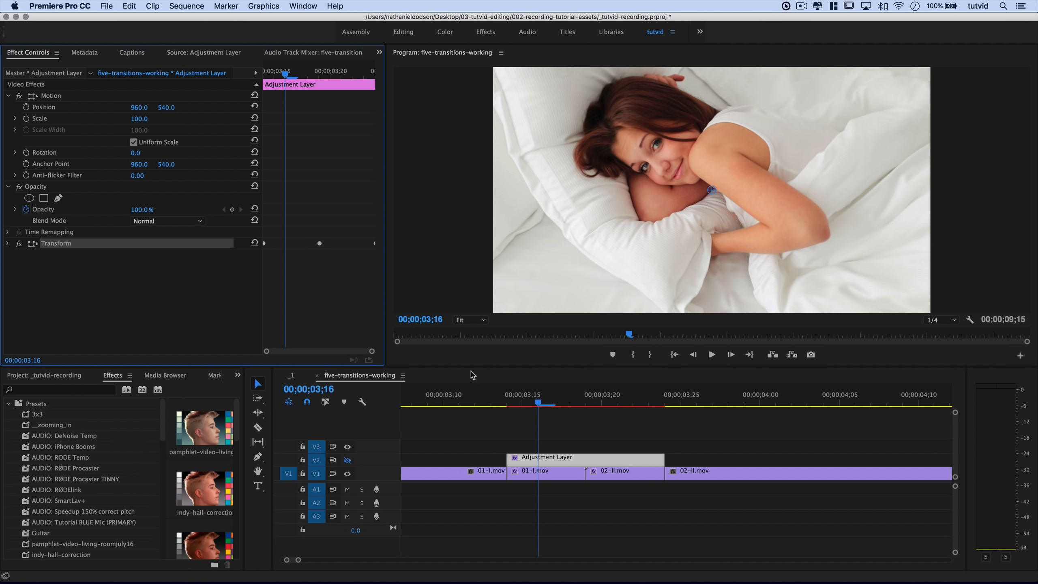
scroll(68, 473, "down", 15)
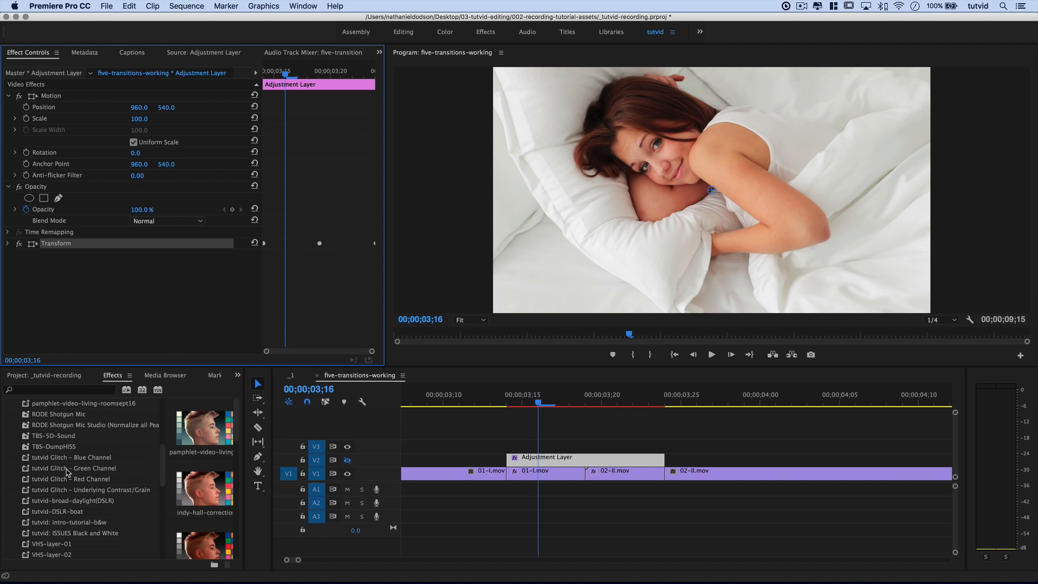
Turn V2 output back on and render In to Out from 03;08 to 04;01.
scroll(68, 472, "down", 4)
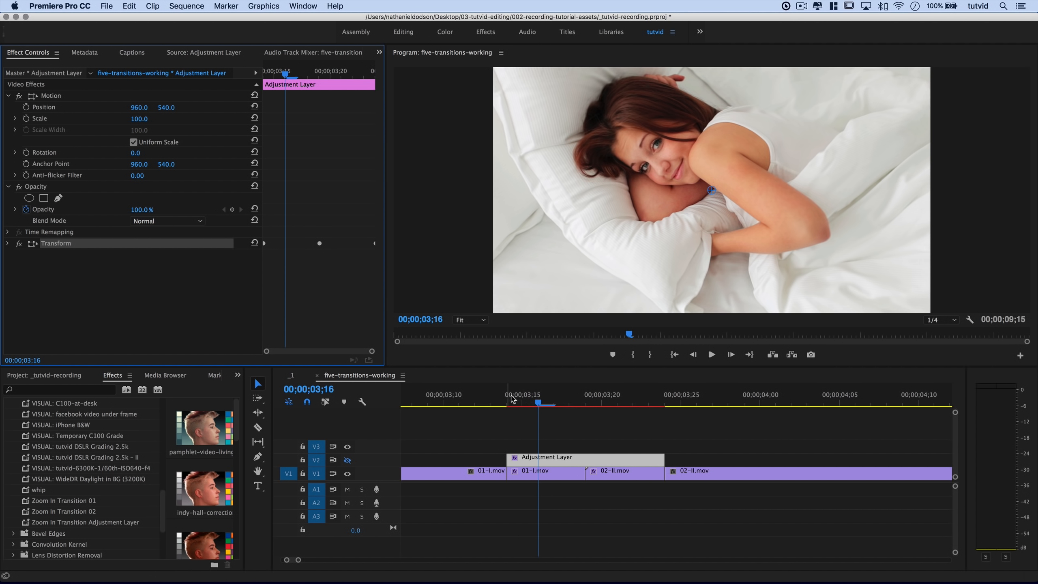
left_click_drag(537, 401, 410, 402)
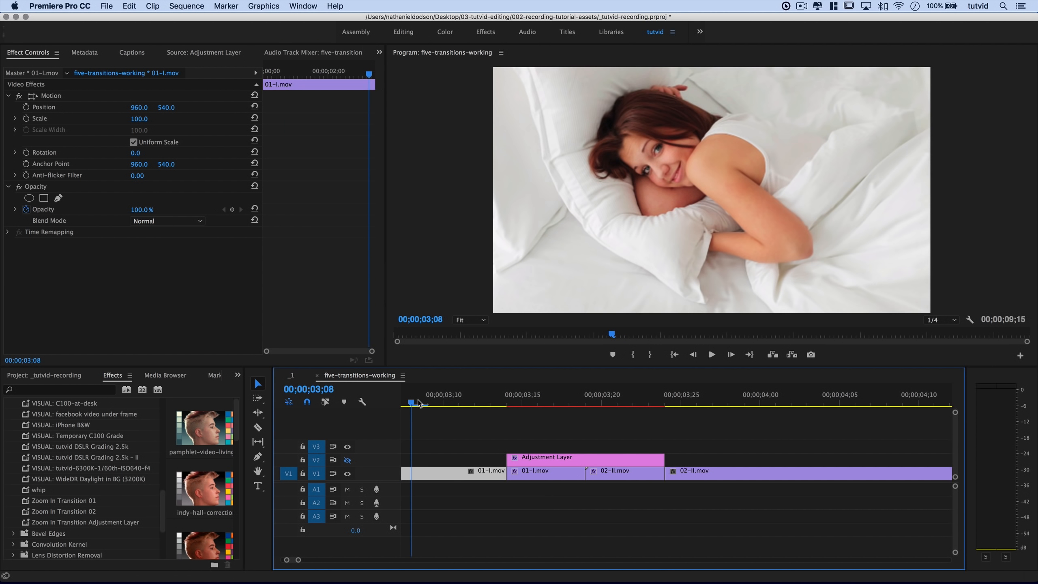
left_click(348, 460)
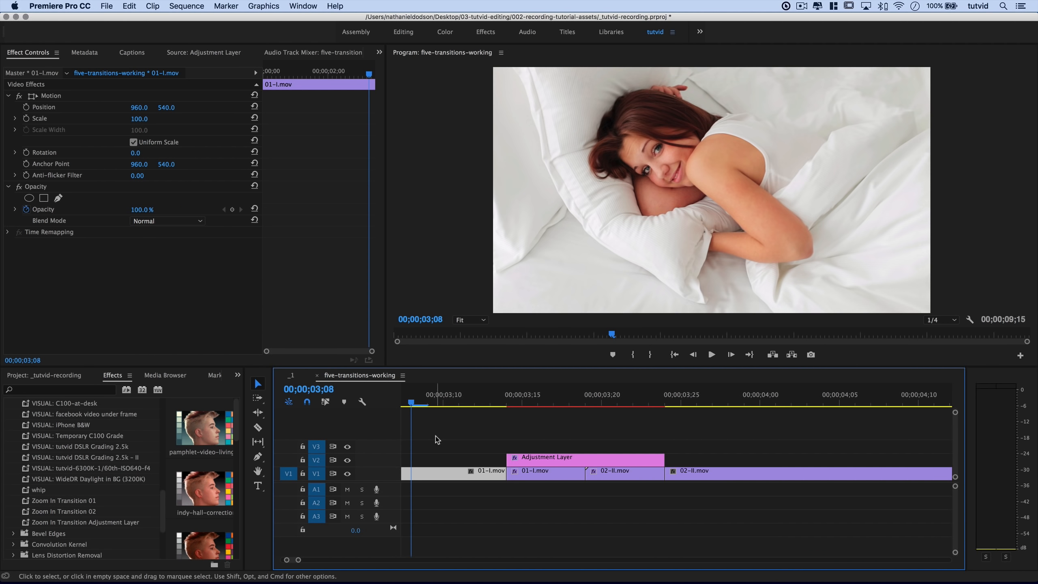
key("super+a")
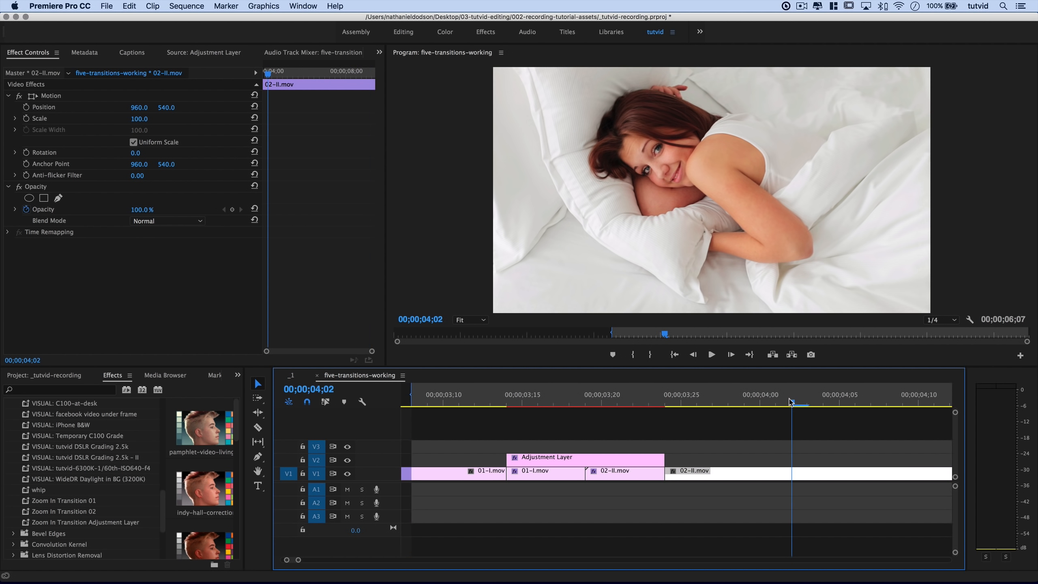
left_click(775, 402)
key("o")
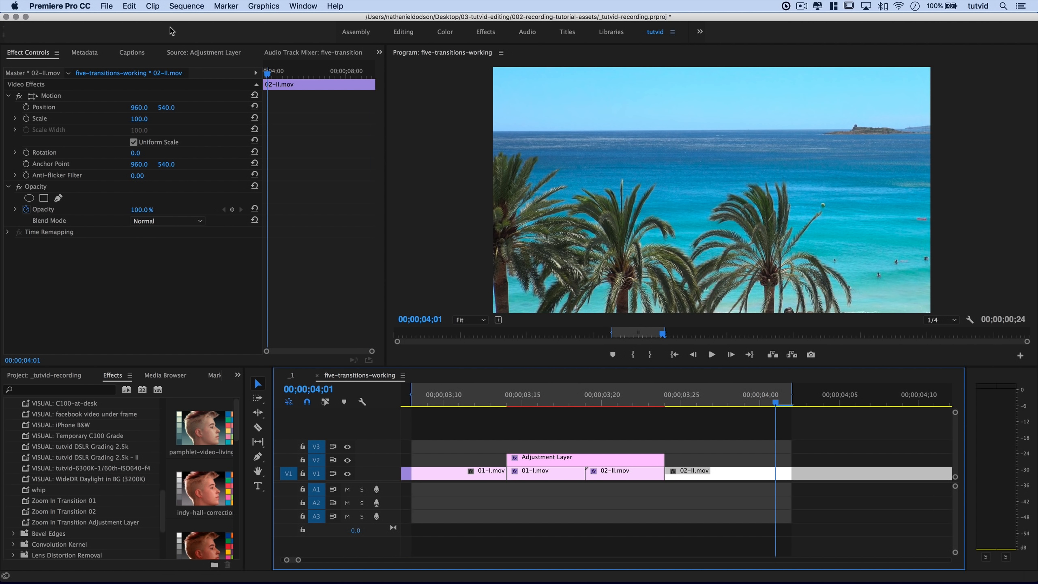
left_click(186, 6)
left_click(196, 57)
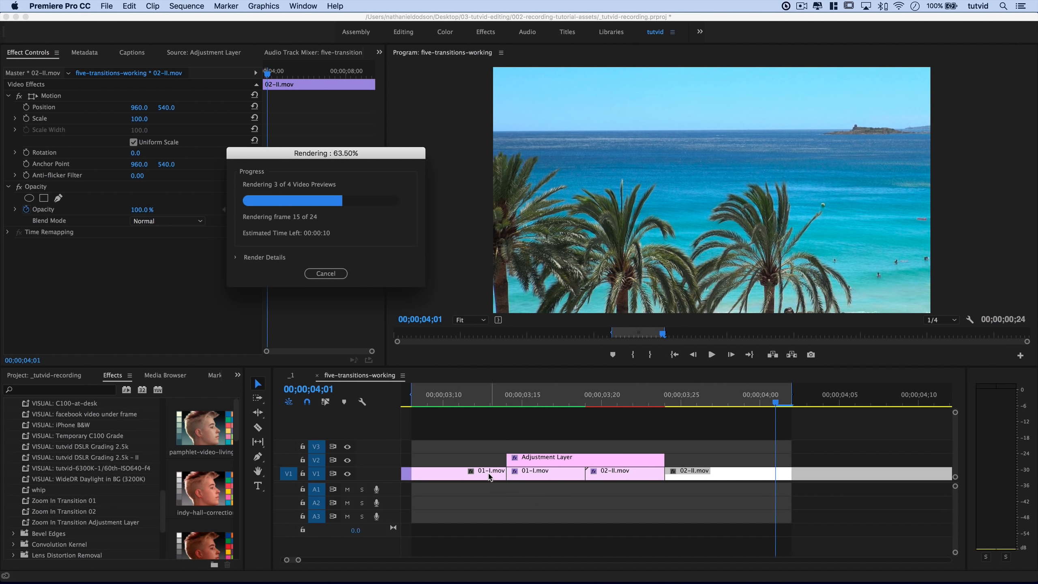
Clear the In/Out marks and play back the rendered transition.
scroll(452, 426, "up", 2)
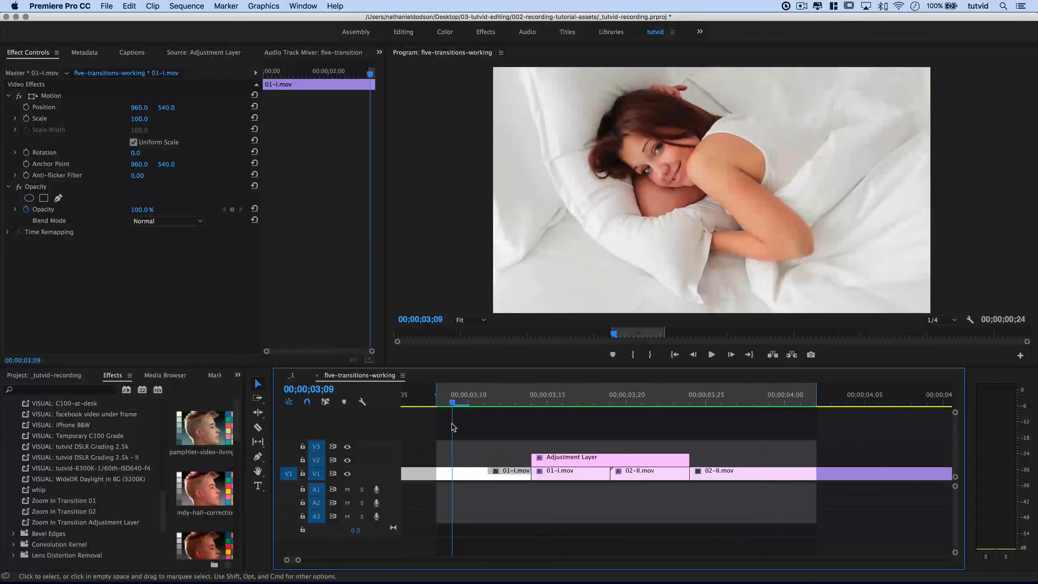
key("Left")
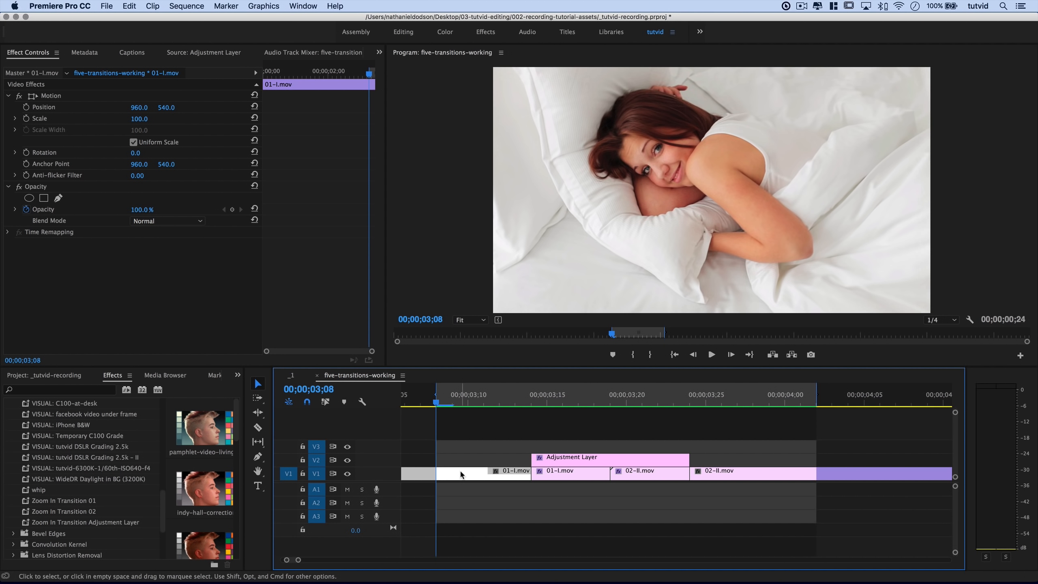
key("alt+x")
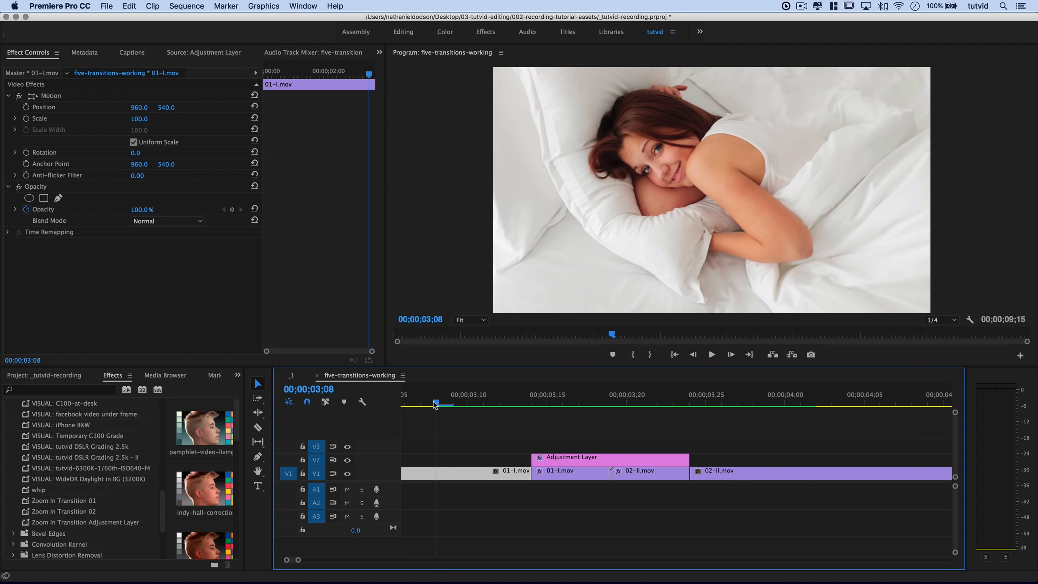
key("space")
left_click(467, 403)
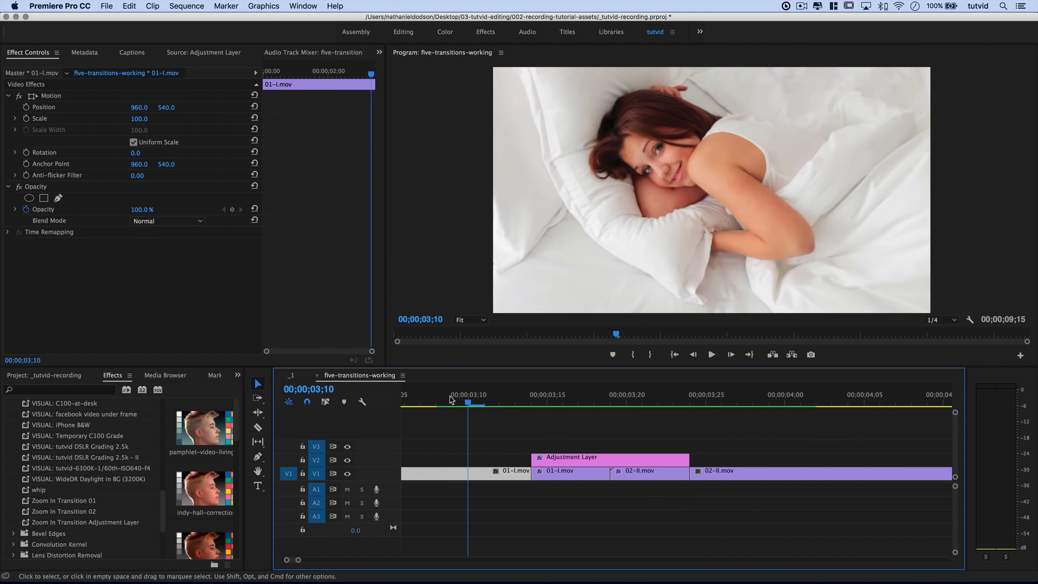
mouse_move(451, 400)
left_mouse_down()
mouse_move(700, 435)
mouse_move(516, 425)
mouse_move(608, 426)
mouse_move(714, 464)
mouse_move(447, 417)
left_mouse_up()
key("space")
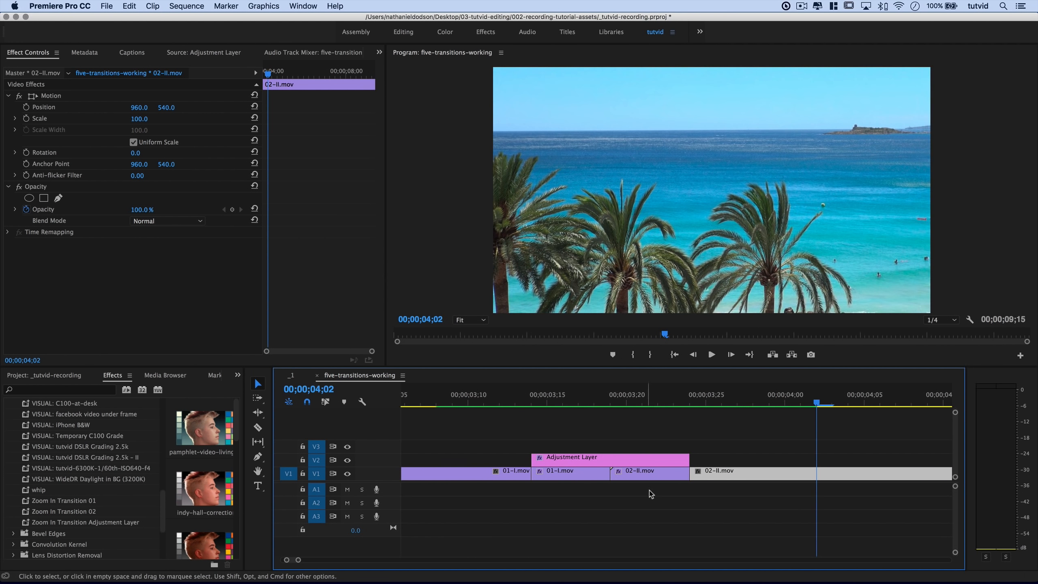
key("minus")
key("minus")
key("minus")
key("minus")
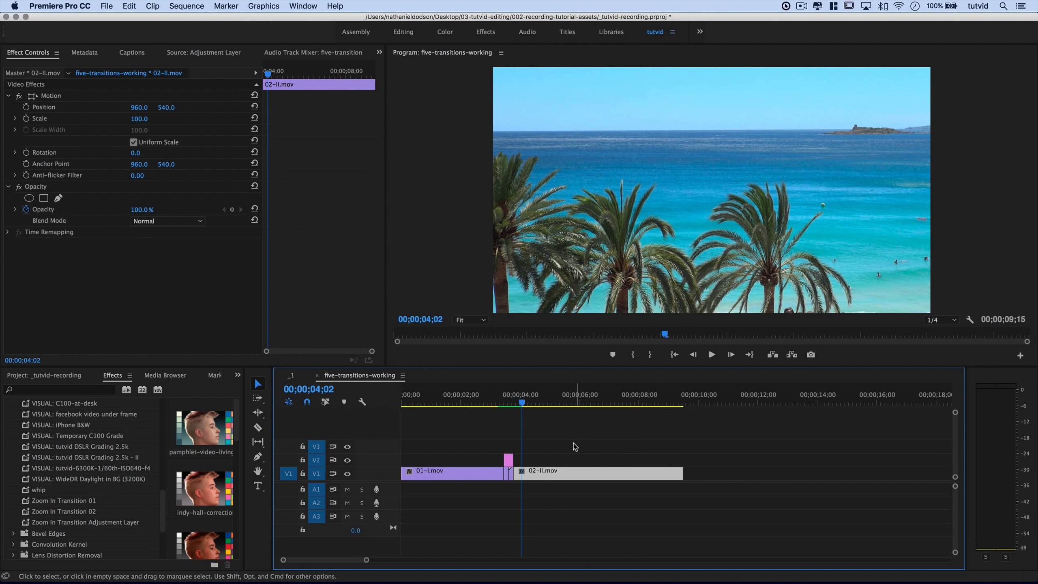
Snap the playhead to the 02-I/02-II edit, then step back five frames to 17;21.
left_click(573, 442)
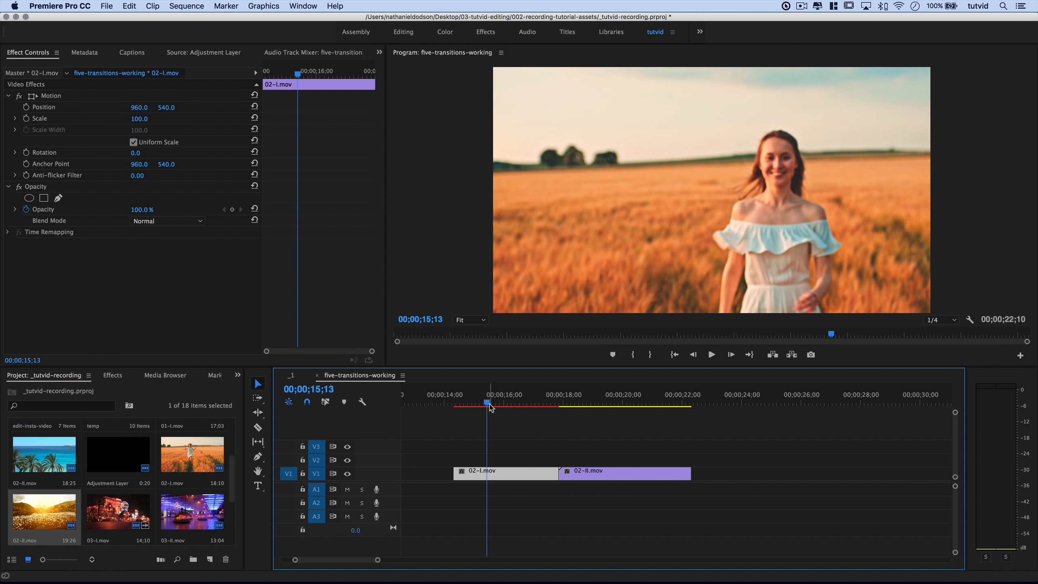
left_click_drag(489, 407, 548, 434)
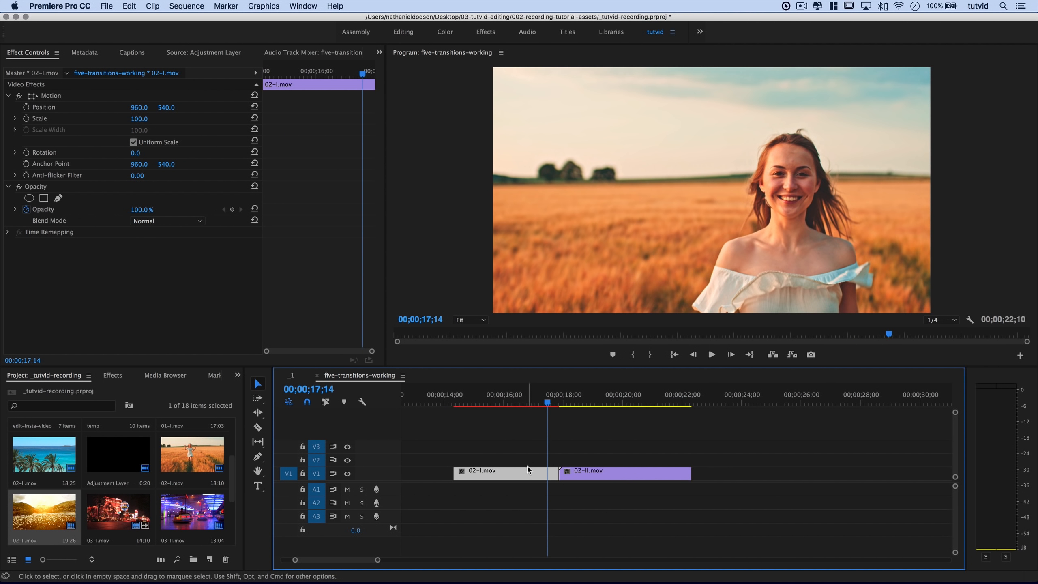
key("Down")
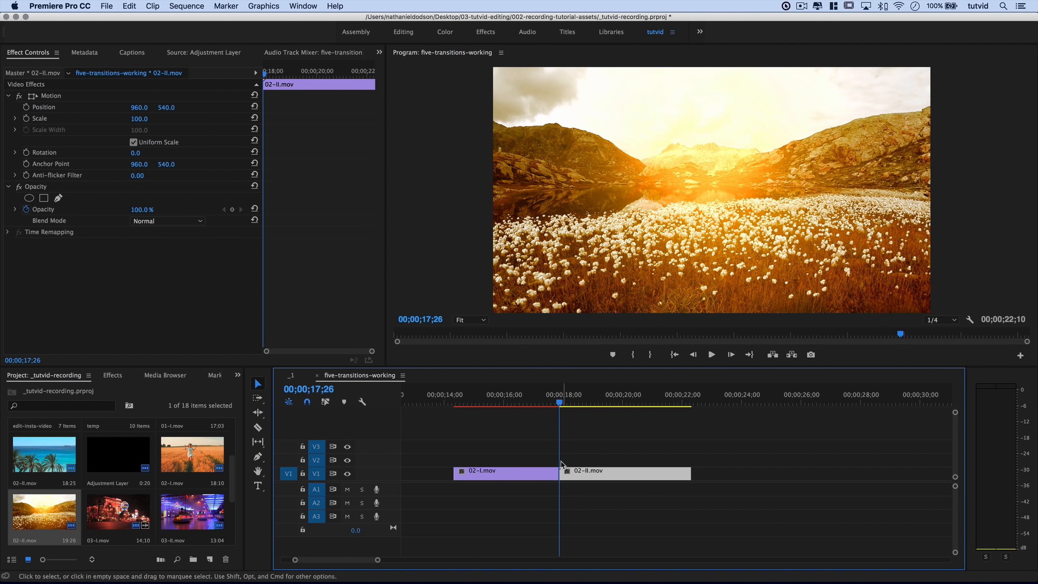
key("=")
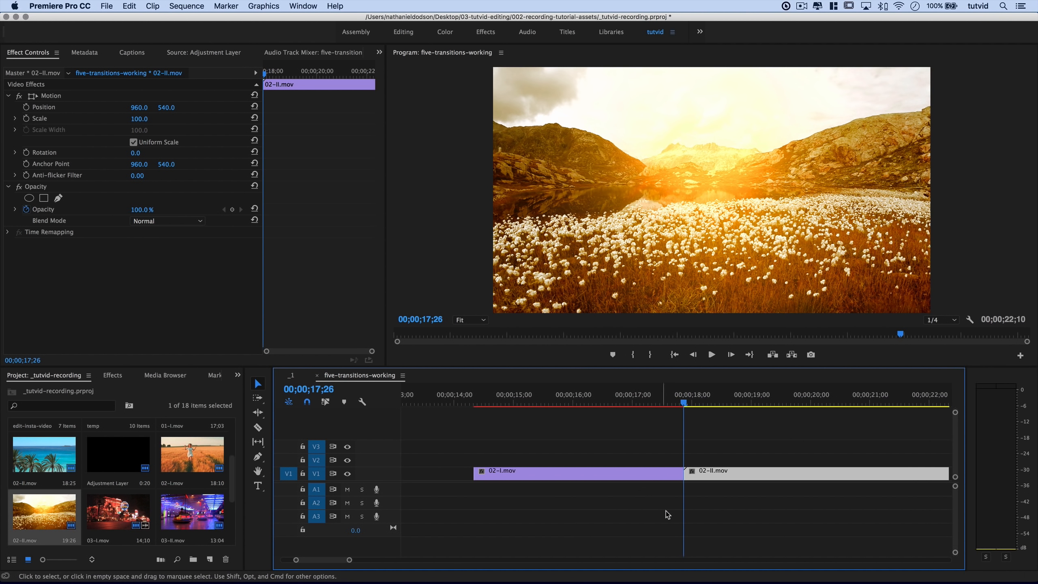
scroll(665, 511, "down", 2)
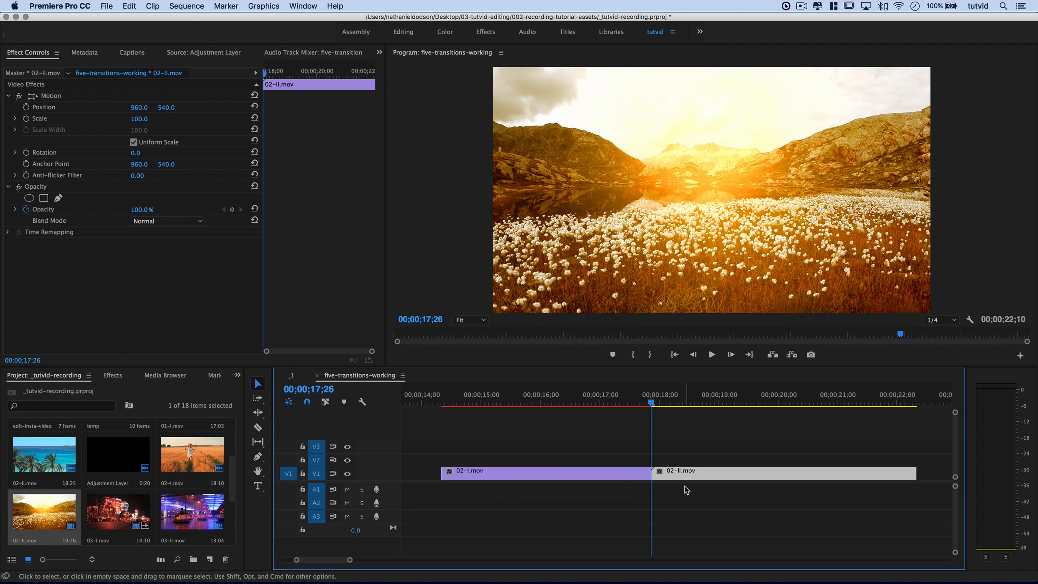
key("shift+Left")
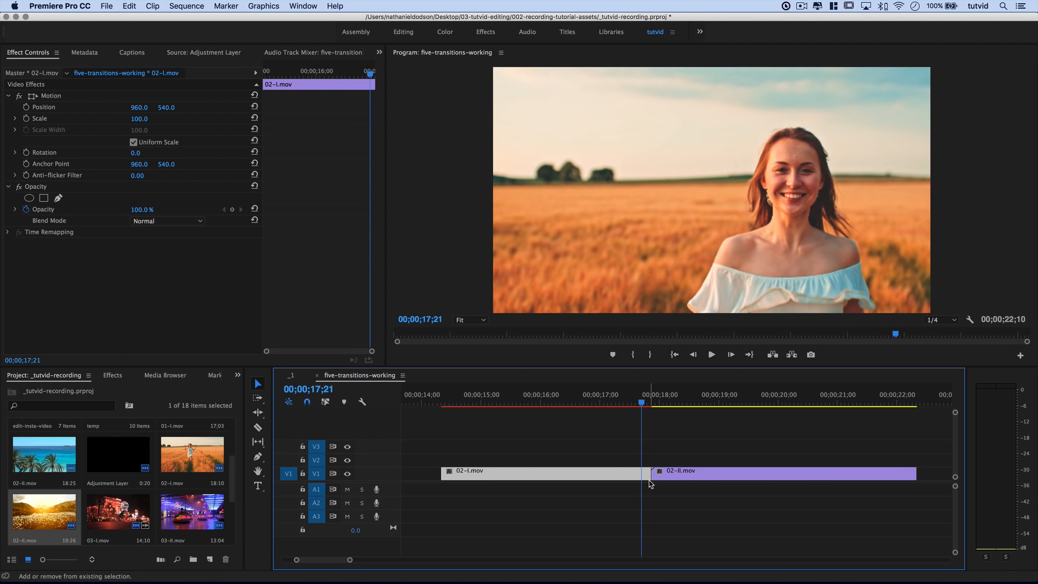
left_click(258, 427)
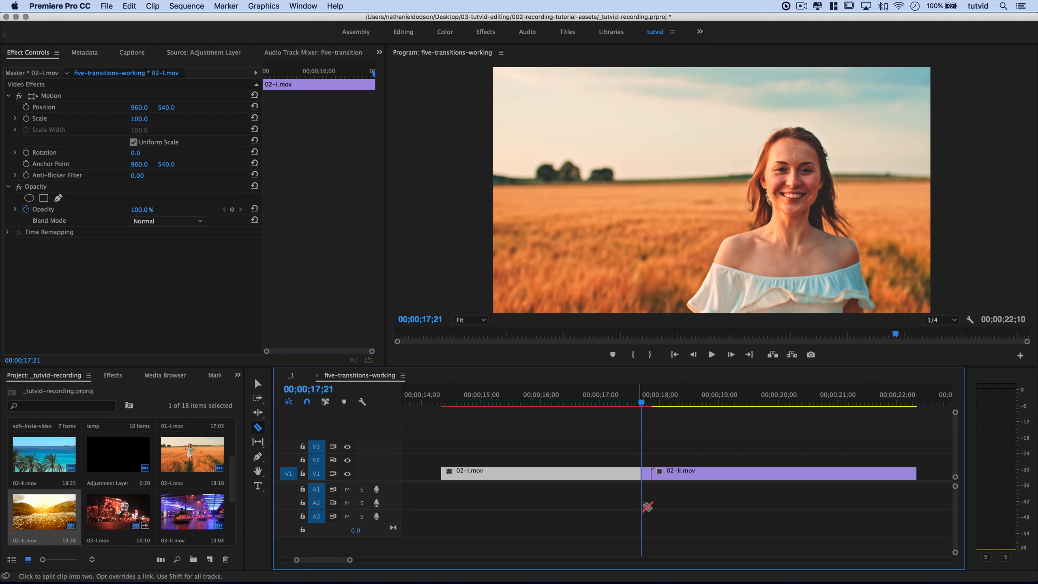
Split the V1 clips at 17;21 and 18;01, five frames either side of the cut.
left_click(707, 534)
key("shift+Right")
key("shift+Right")
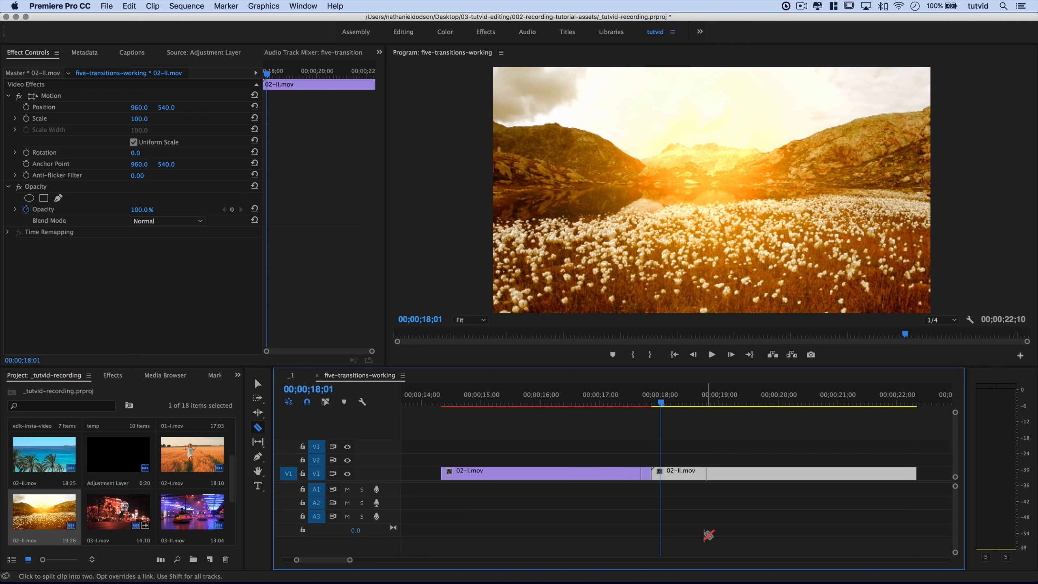
key("super+z")
key("super+k")
key("=")
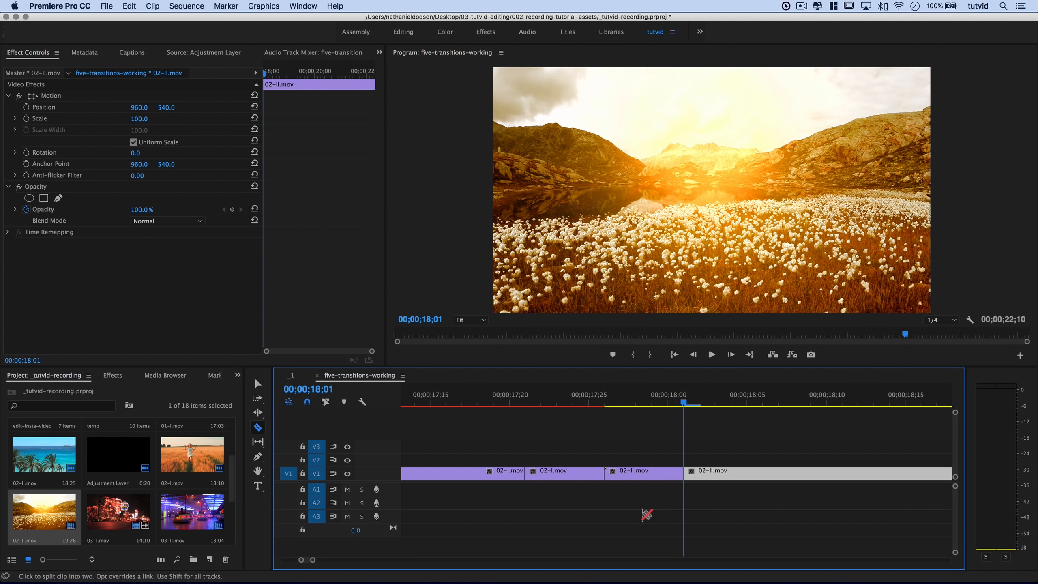
key("minus")
left_click(644, 394)
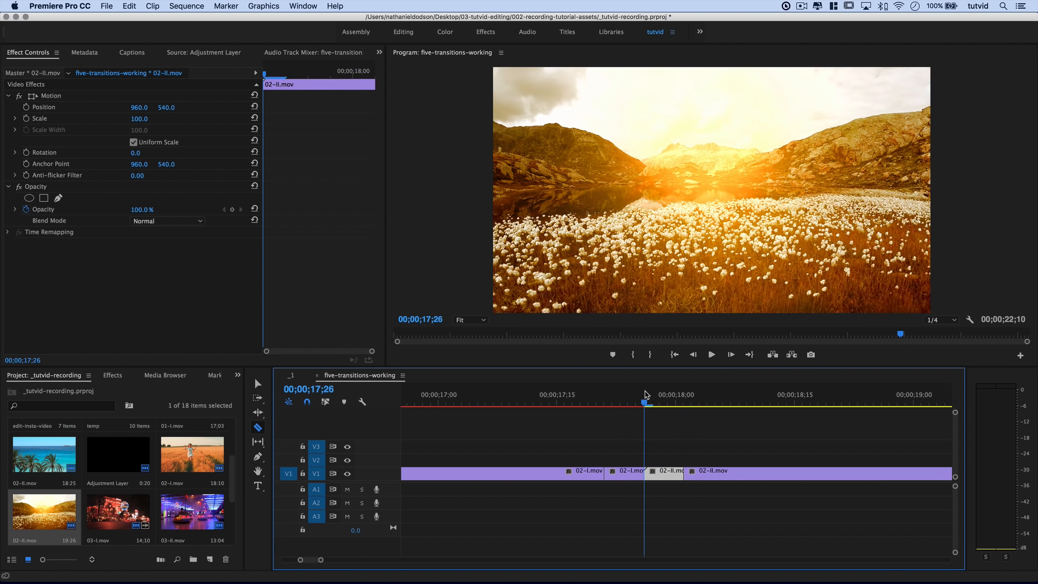
left_click_drag(645, 394, 632, 413)
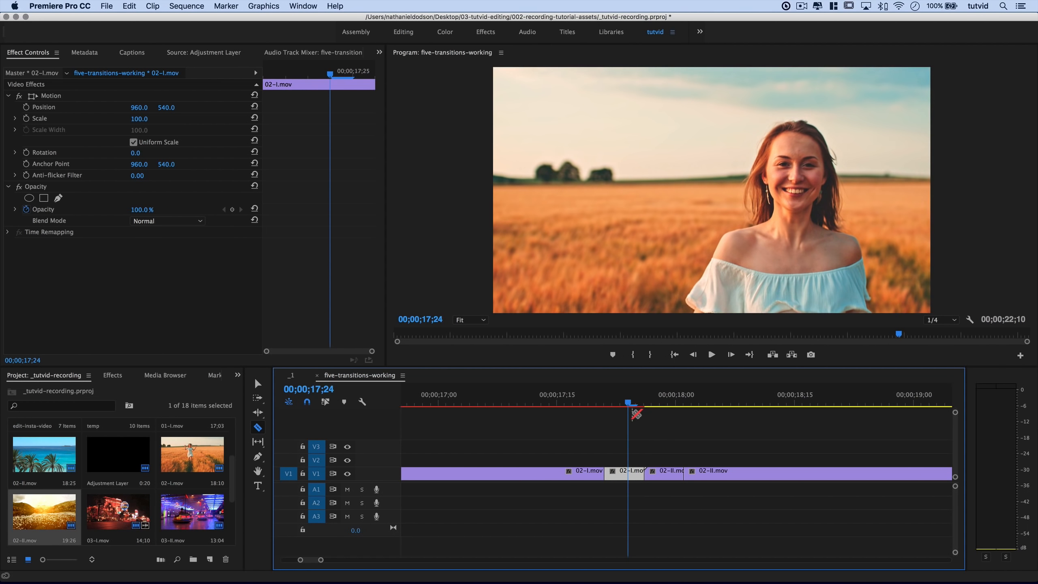
left_click(257, 383)
Apply Lens Distortion from Video Effects > Distort to both short pieces around the cut.
left_click(118, 376)
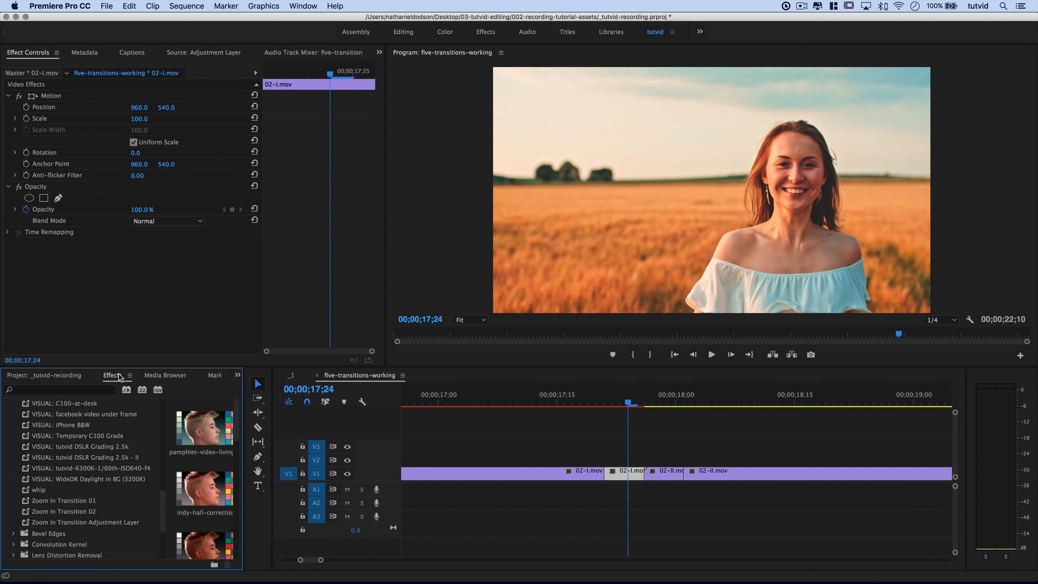
scroll(94, 460, "up", 10)
left_click(7, 403)
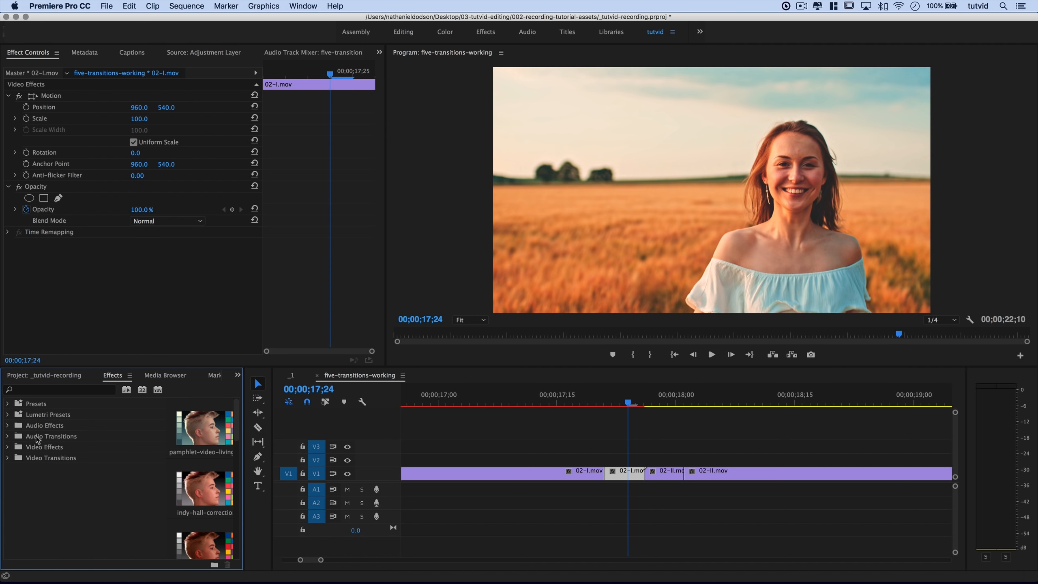
double_click(47, 448)
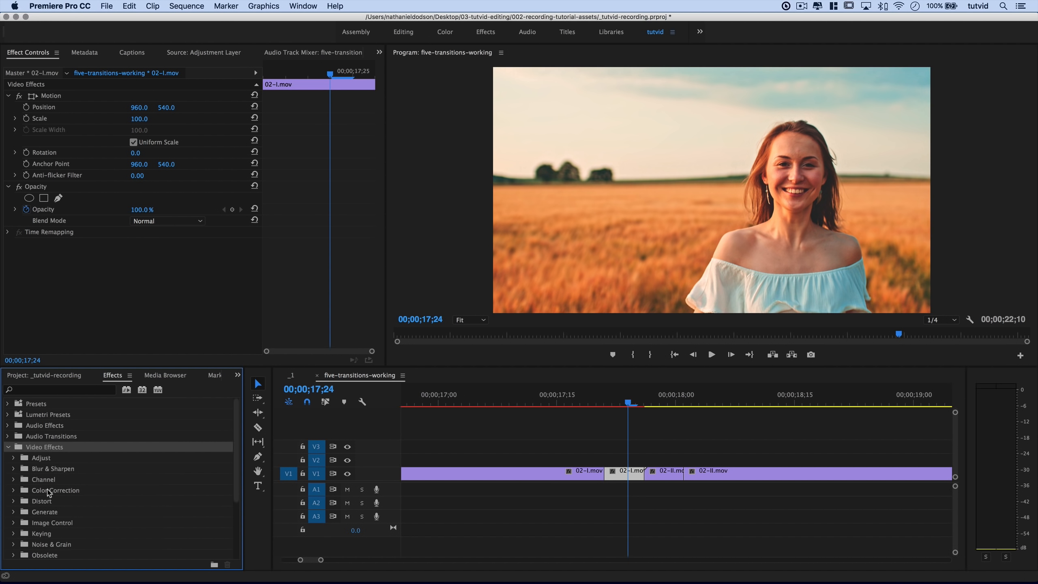
double_click(48, 501)
left_click(67, 523)
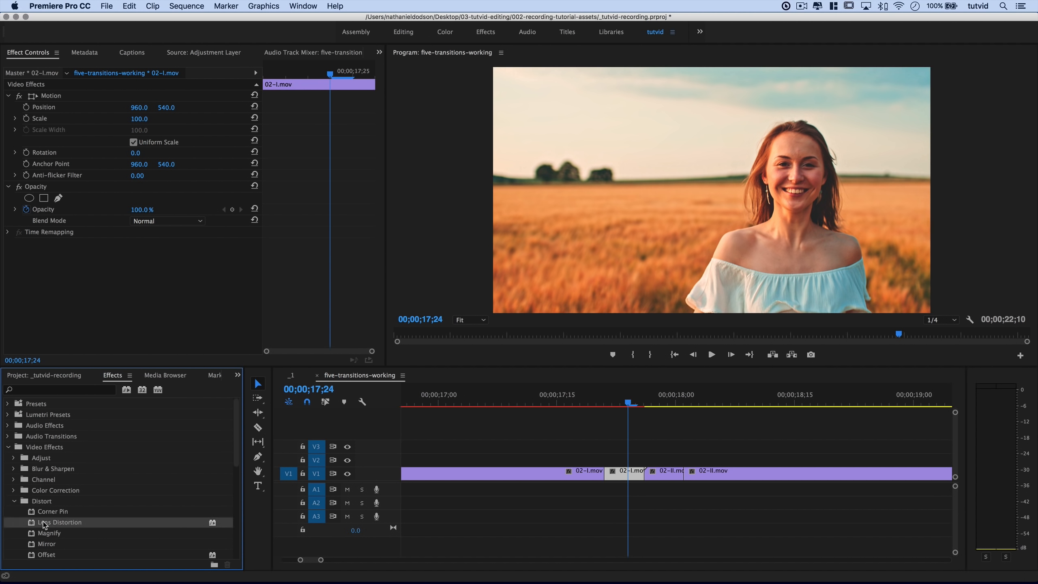
left_click_drag(50, 526, 625, 475)
left_click_drag(65, 527, 661, 469)
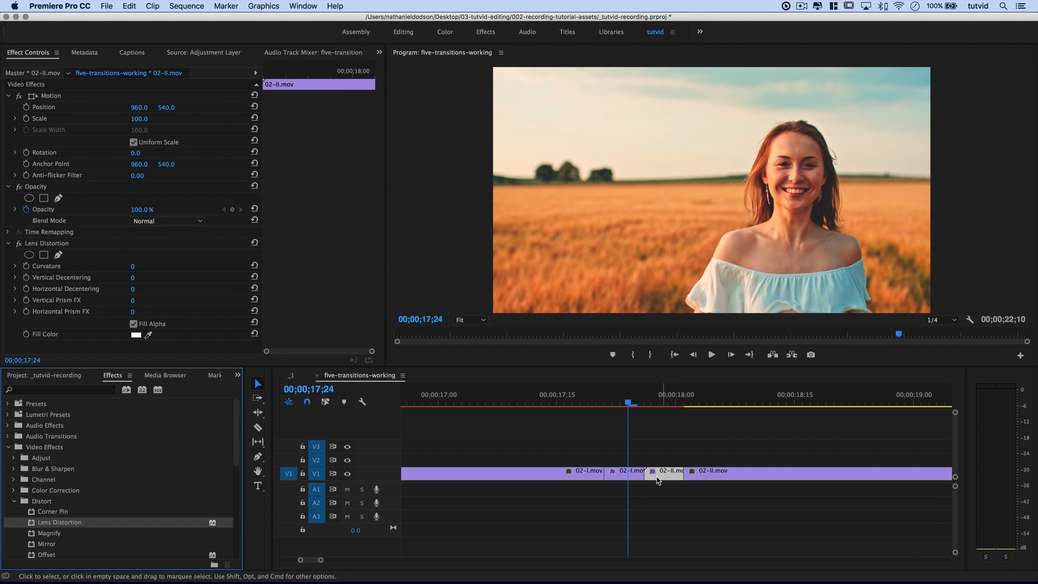
Start a Curvature keyframe at 0 on the short 02-I.mov piece's Lens Distortion.
left_click(626, 478)
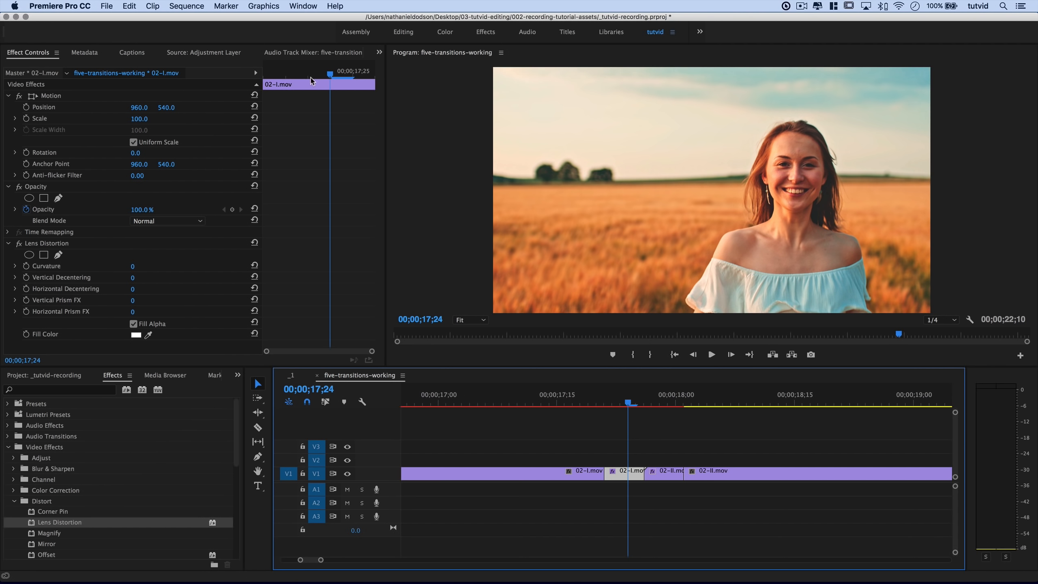
left_click(285, 75)
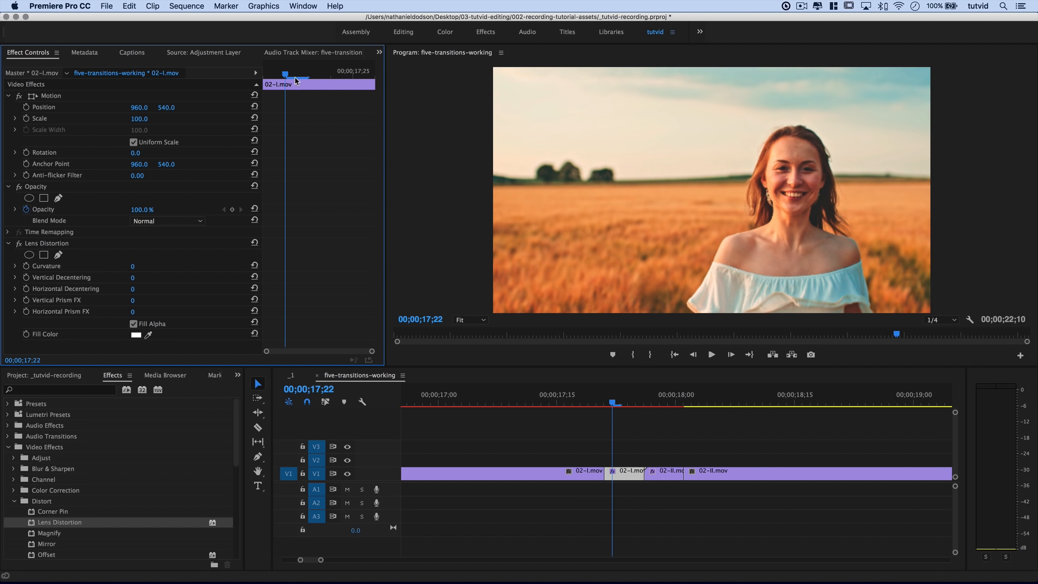
left_click(26, 266)
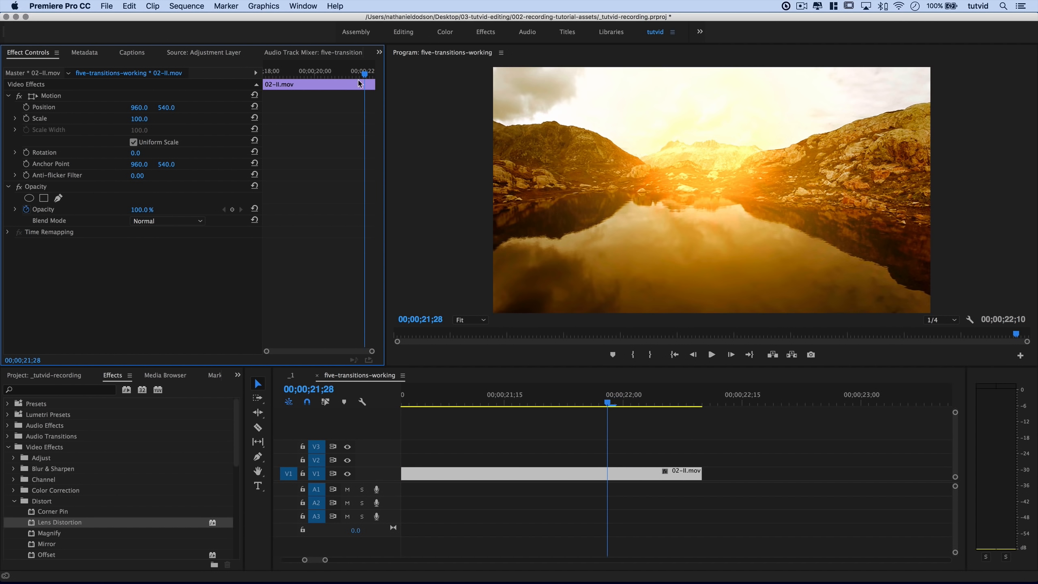
scroll(552, 442, "left", 3)
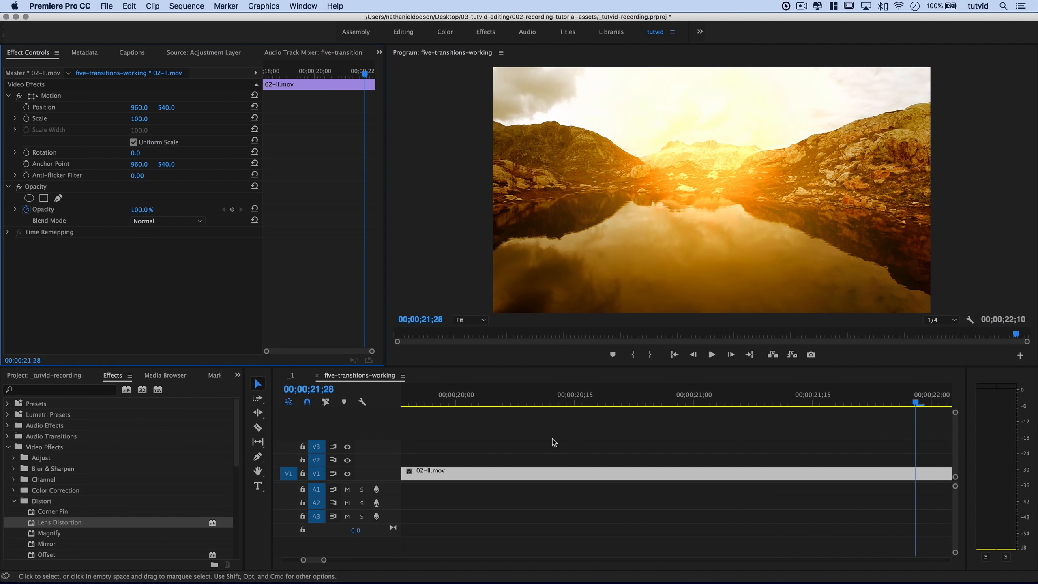
left_click(551, 442)
key("minus")
key("minus")
key("minus")
left_click(588, 397)
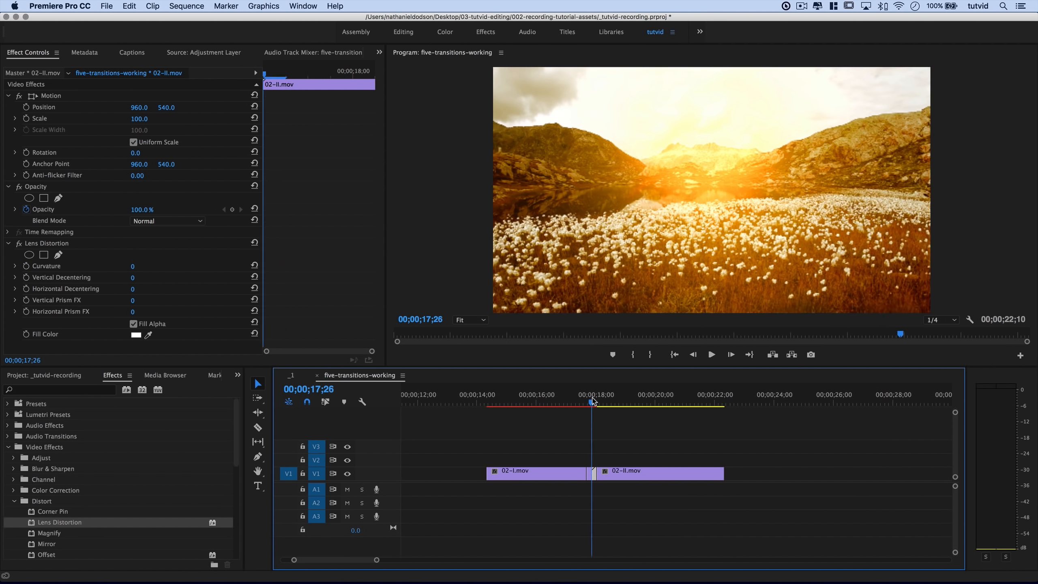
key("equal")
key("equal")
key("equal")
key("equal")
key("equal")
Add a -100 Curvature keyframe to the short 02-I piece.
left_click(603, 475)
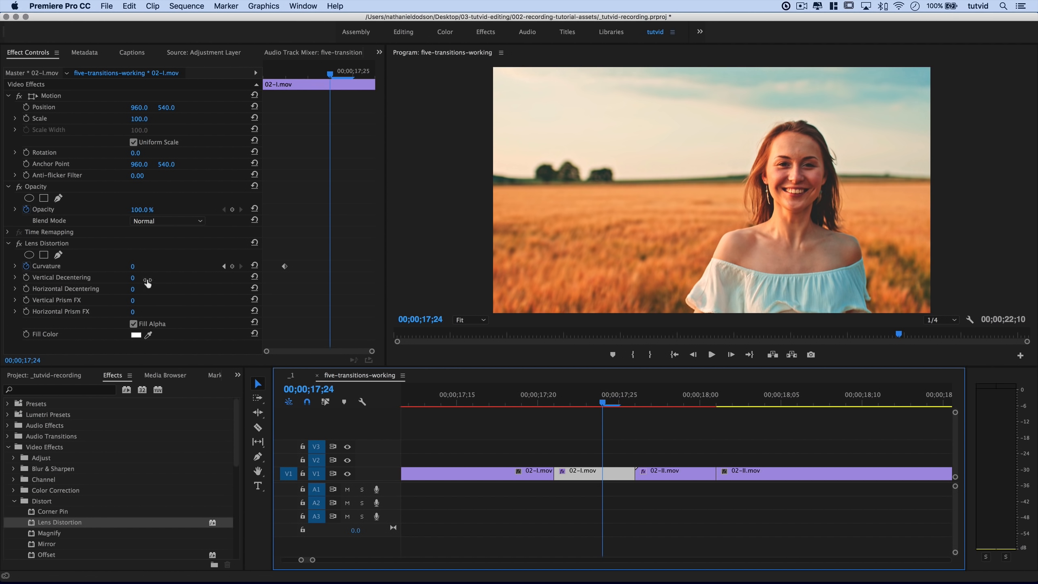
left_click(133, 266)
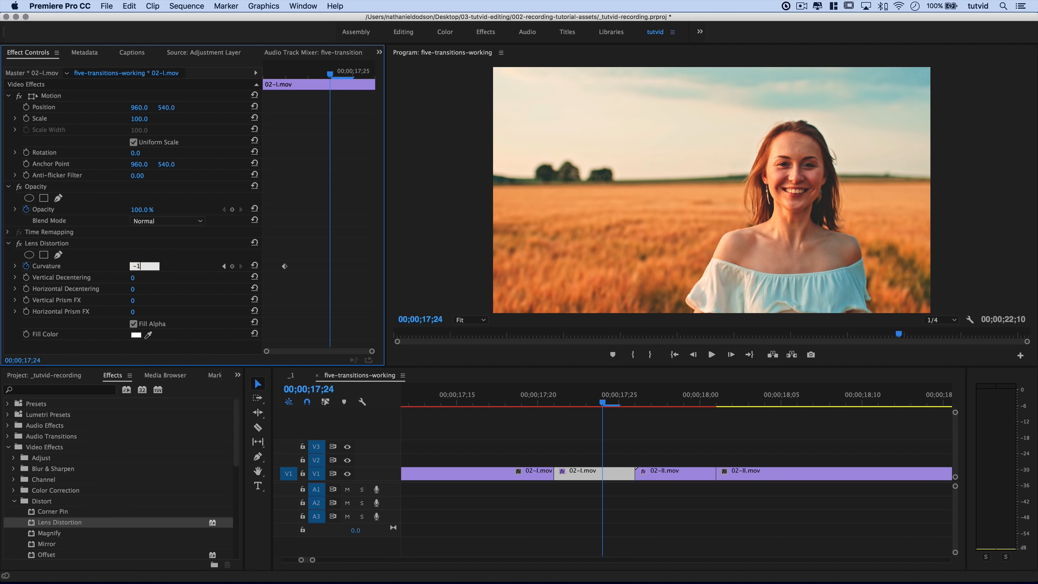
key("Tab")
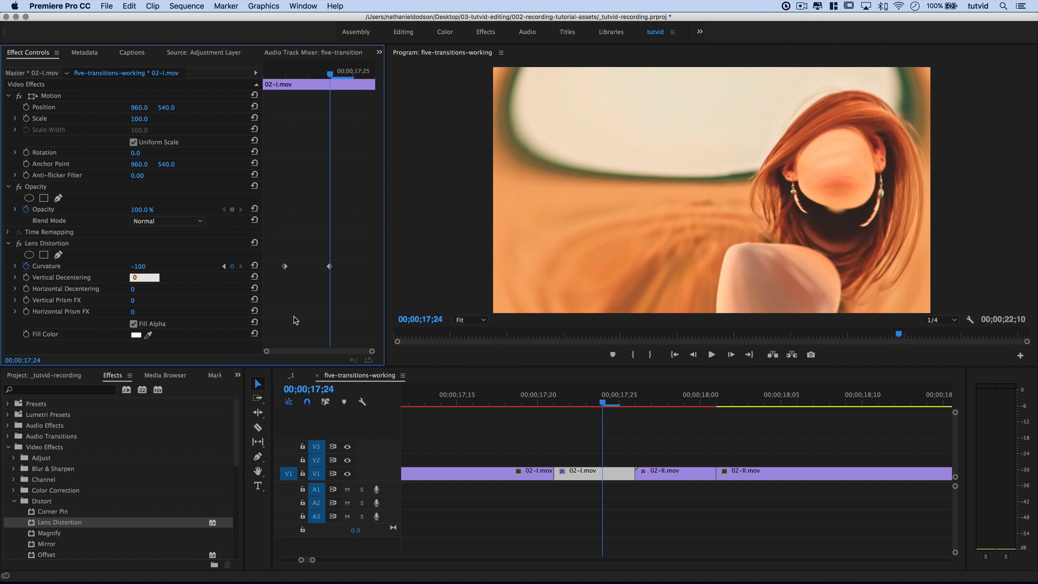
Ease the Curvature keyframes and place them at the clip's start and end.
left_click_drag(329, 268, 272, 277)
right_click(284, 269)
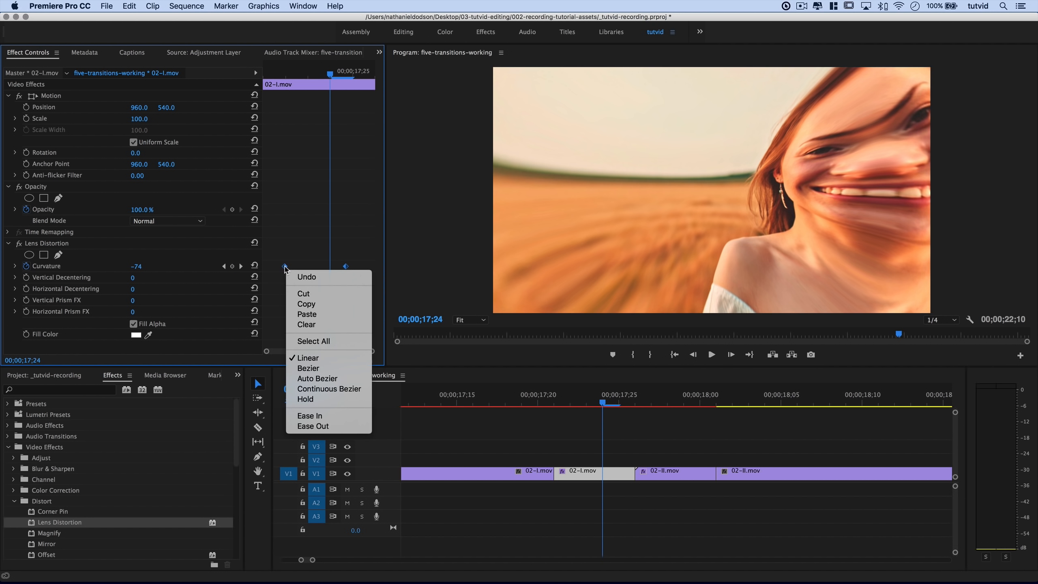
left_click(347, 425)
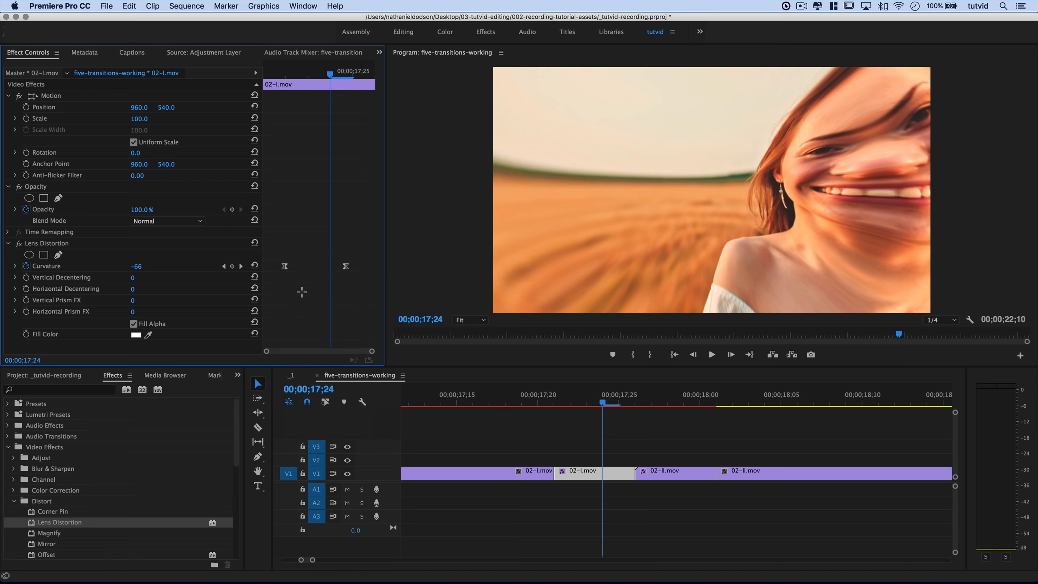
left_click_drag(285, 267, 264, 273)
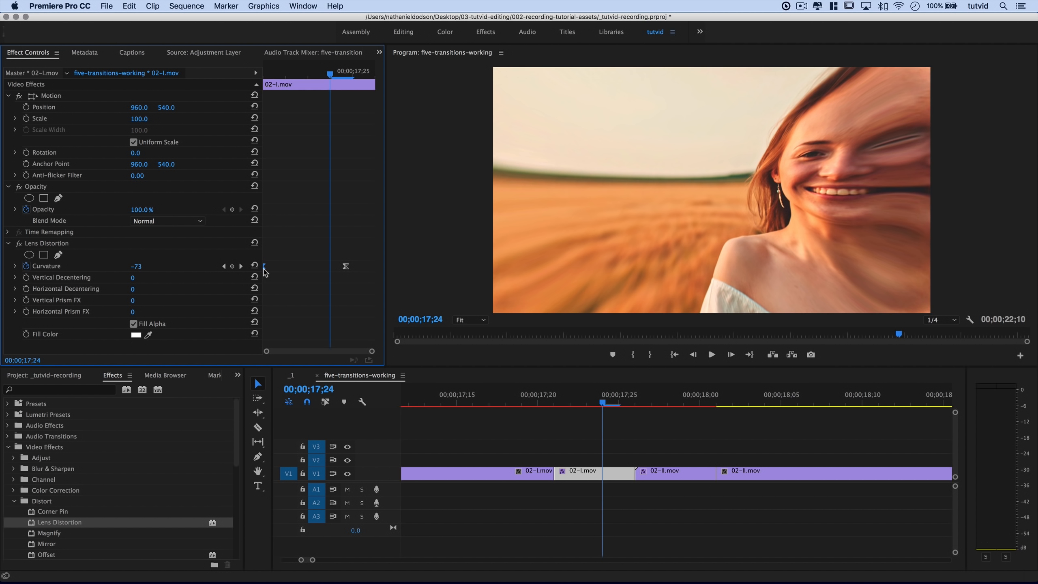
left_click_drag(345, 268, 373, 269)
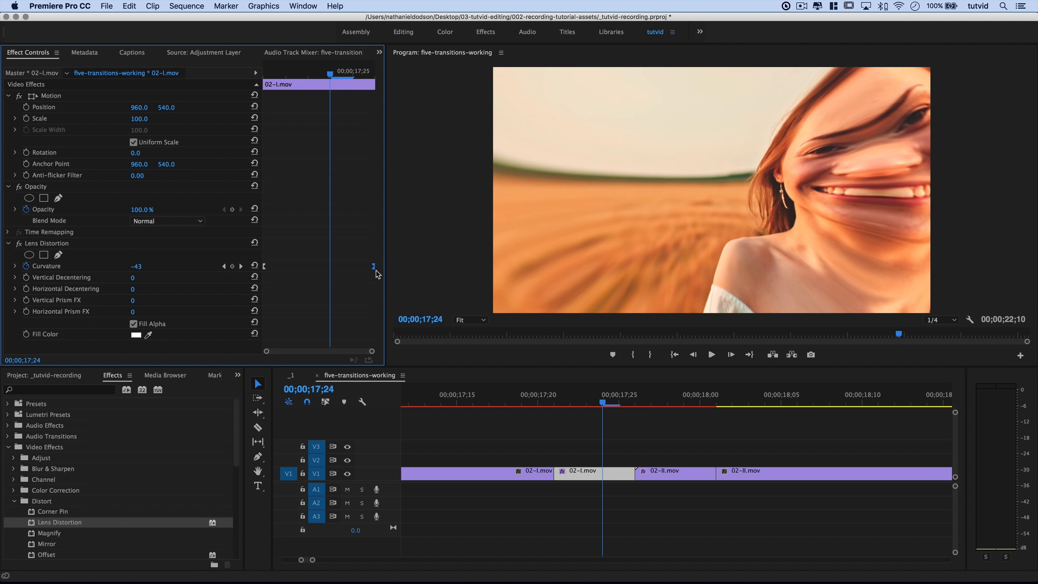
left_click(51, 244)
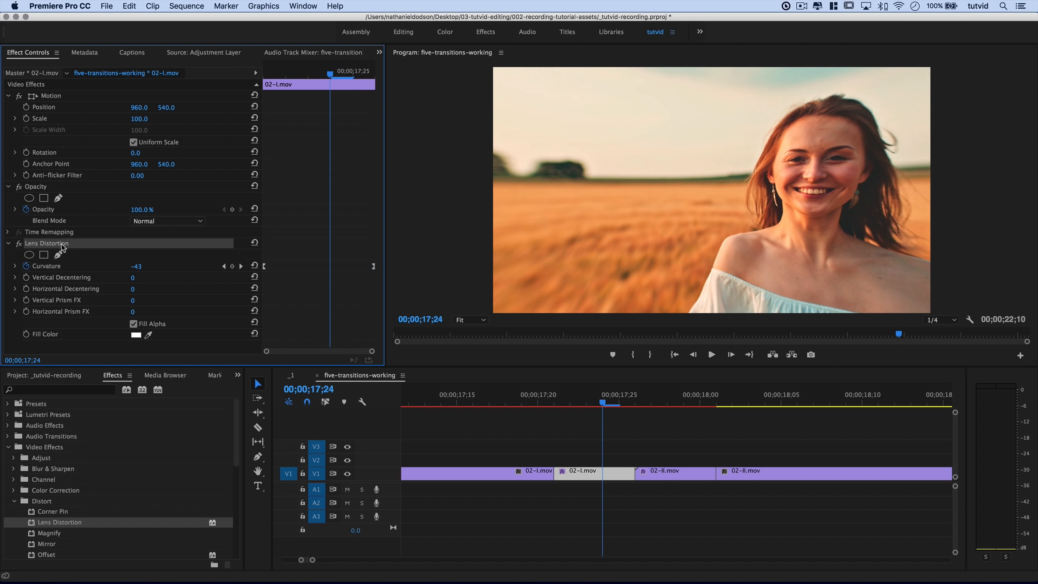
right_click(62, 247)
Save the Lens Distortion preset as 'Lens Distortion Trans 01', then move the playhead to 17;28 in 02-II.mov.
left_click(94, 267)
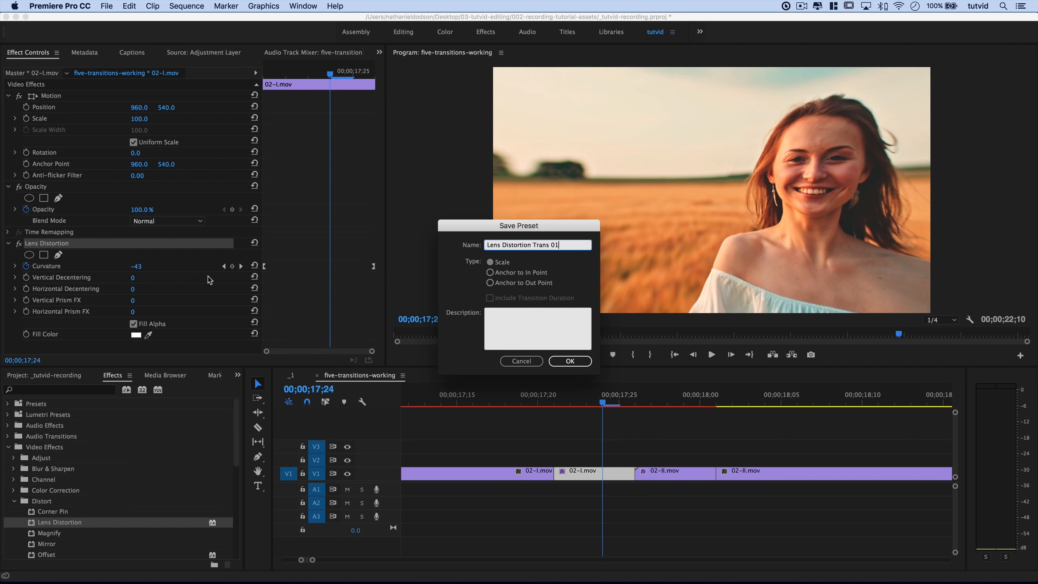
left_click(570, 361)
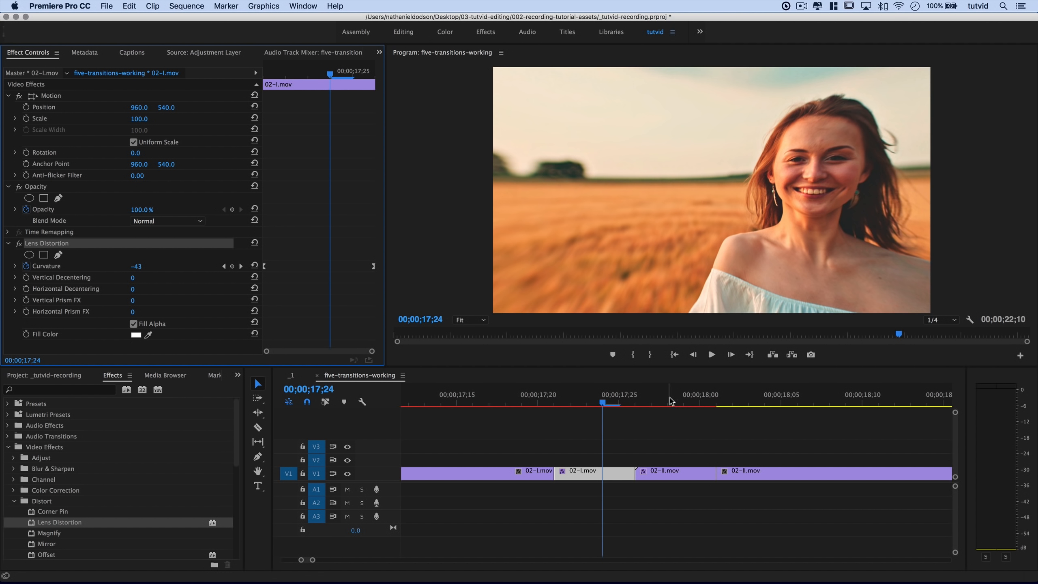
left_click(669, 443)
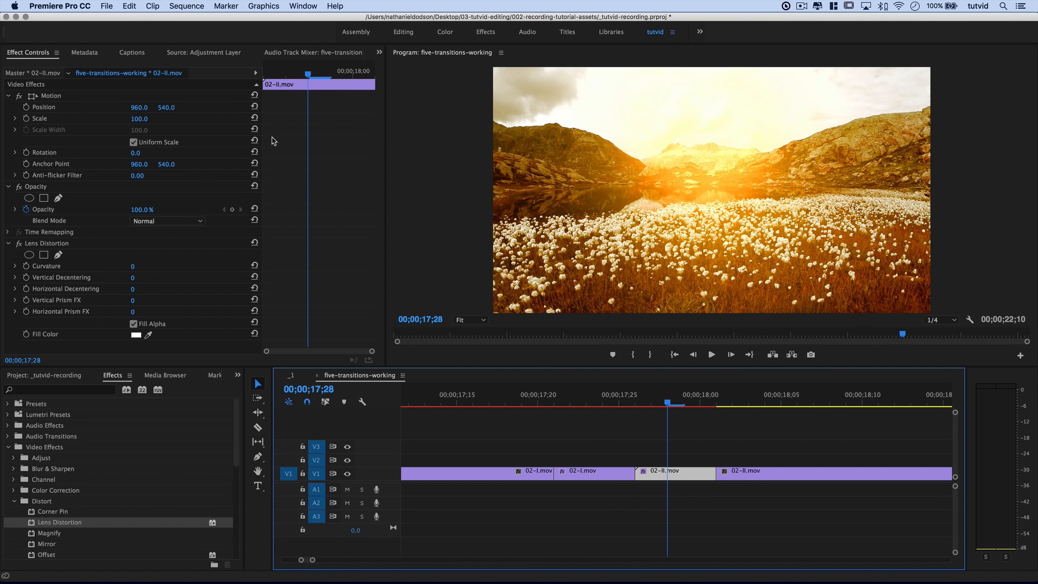
Keyframe 02-II.mov's Curvature at -100 at the clip start and at 0 at 18;00.
left_click_drag(303, 84, 285, 78)
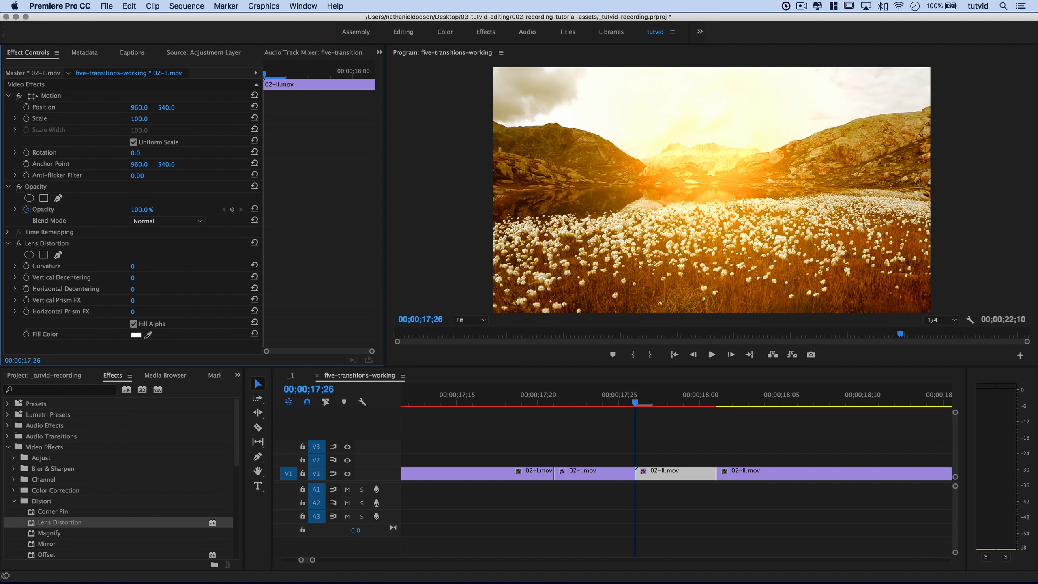
left_click(132, 266)
type("-100")
key("Tab")
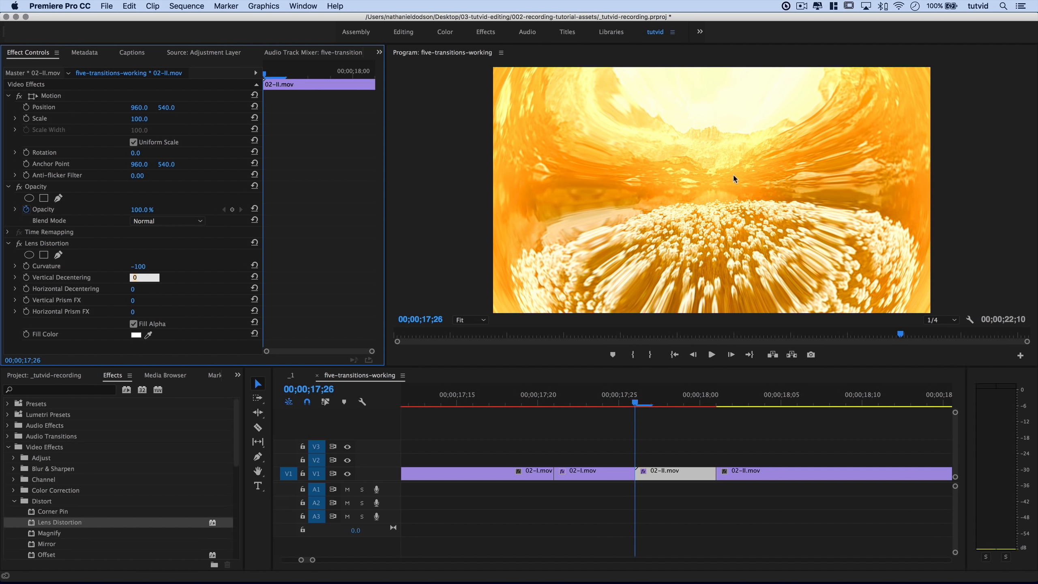
left_click(27, 266)
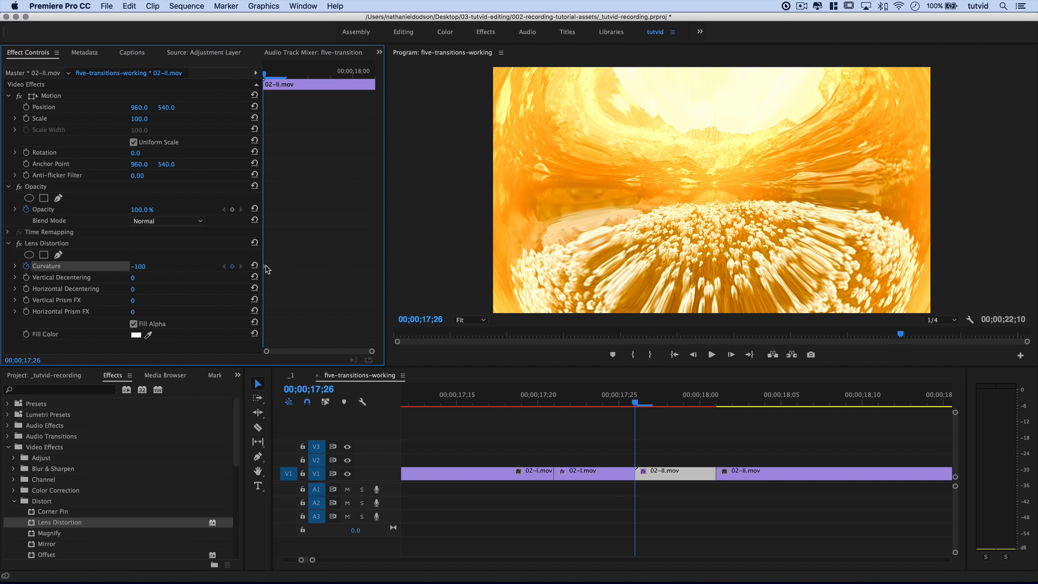
left_click_drag(265, 266, 291, 266)
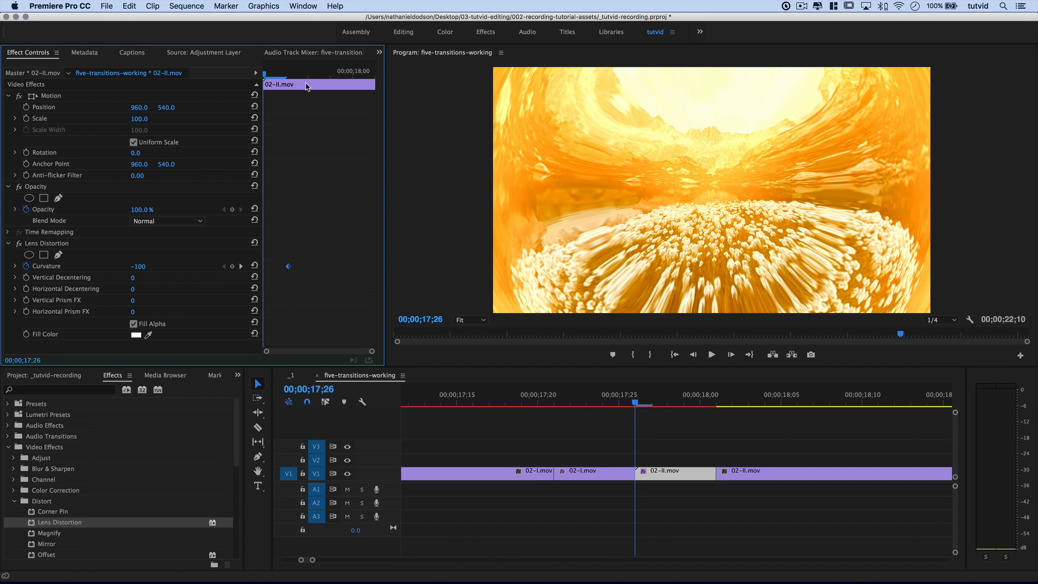
key("Down")
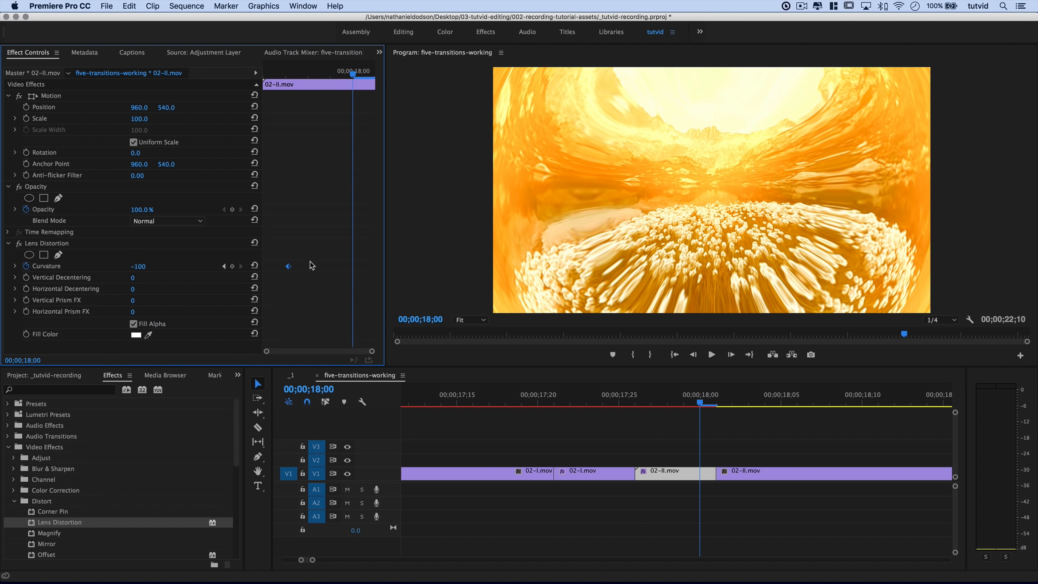
left_click(254, 266)
Apply Ease Out to both Curvature keyframes and drag them to the clip's start and end.
left_click_drag(272, 241, 356, 285)
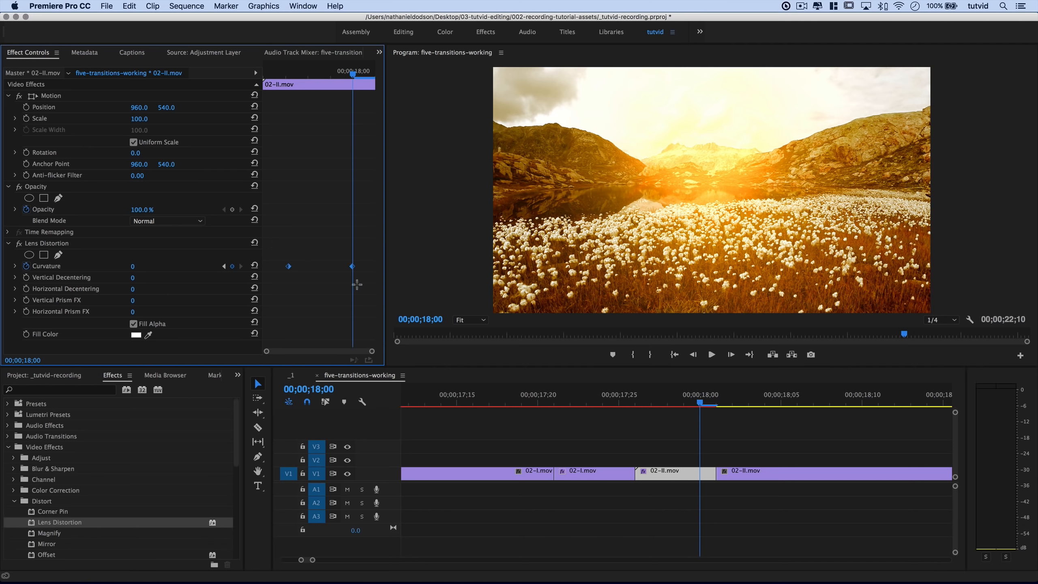
right_click(354, 272)
left_click(382, 430)
left_click_drag(291, 269, 266, 269)
left_click_drag(357, 271, 376, 271)
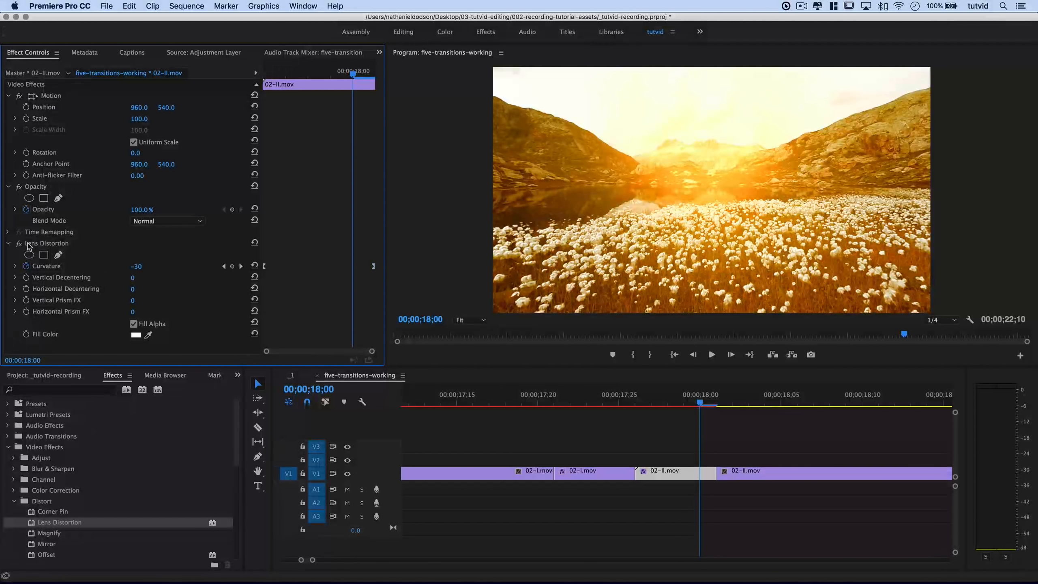
left_click(29, 245)
Save the Lens Distortion effect as the preset 'Lens Distortion Trans 02'.
right_click(49, 244)
left_click(68, 265)
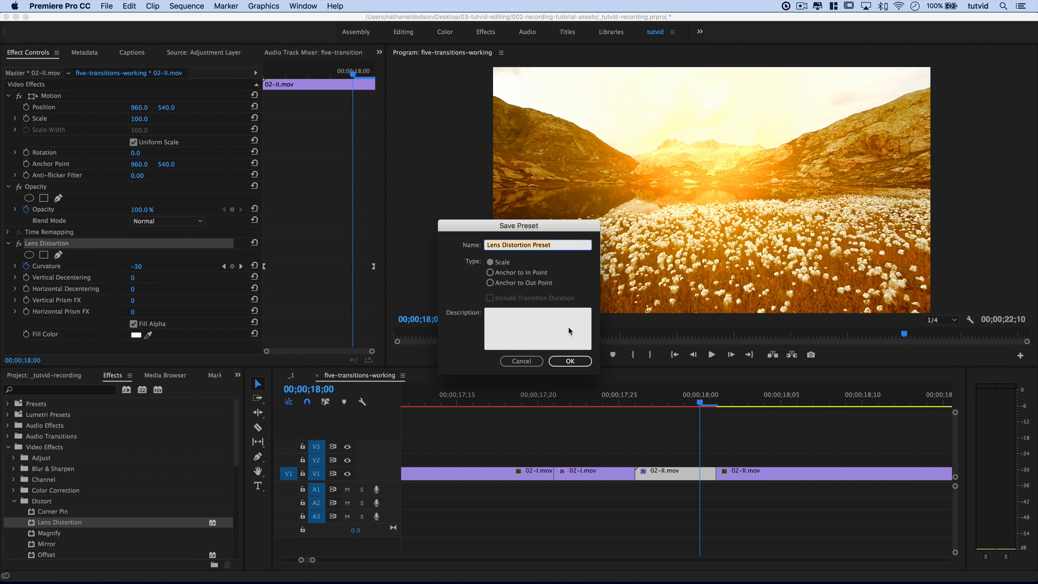
double_click(539, 245)
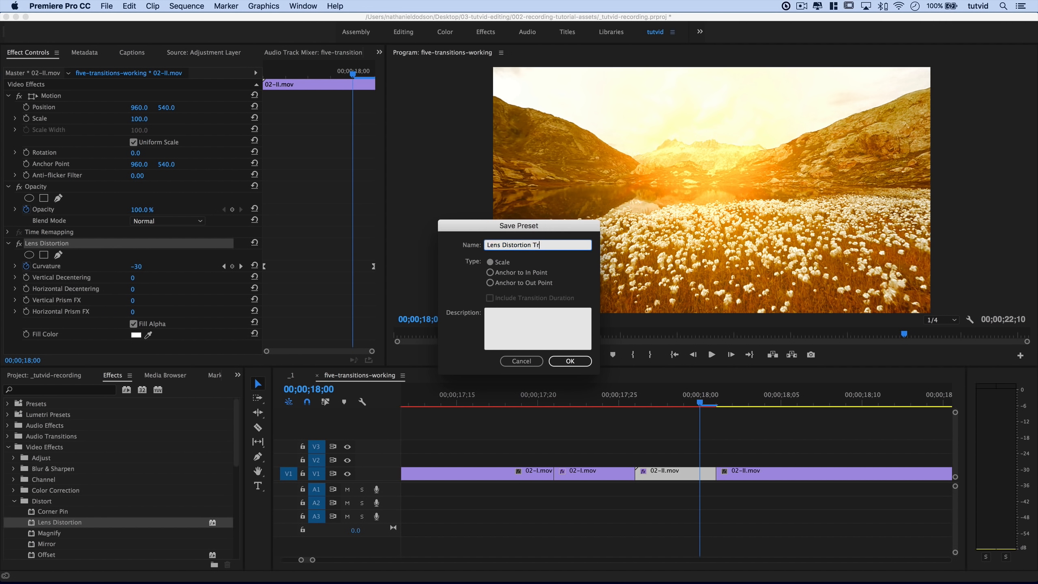
left_click(570, 360)
Deselect the timeline, zoom out, and park the playhead at 17;14 before the cut.
left_click(650, 427)
key("minus")
key("minus")
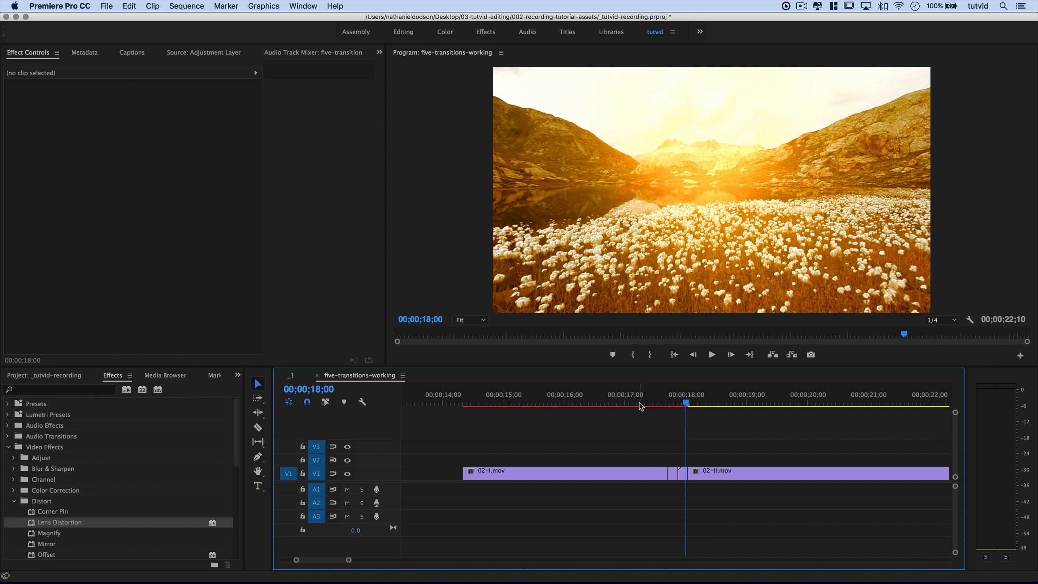
left_click(654, 402)
Render the range from In 17;14 to Out 18;13 with Render Selection, then clear the In/Out marks.
key("i")
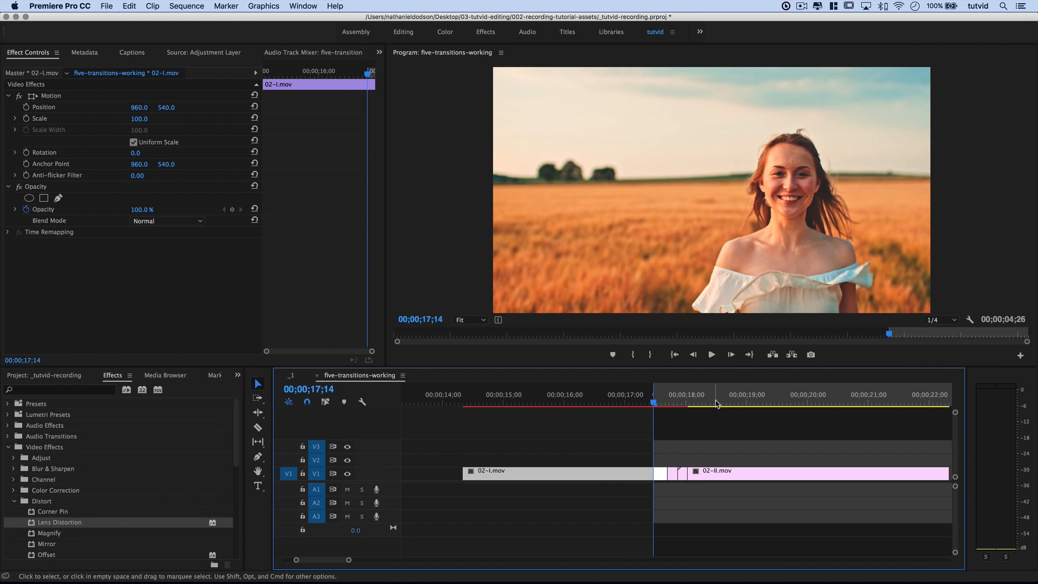
left_click(713, 403)
key("o")
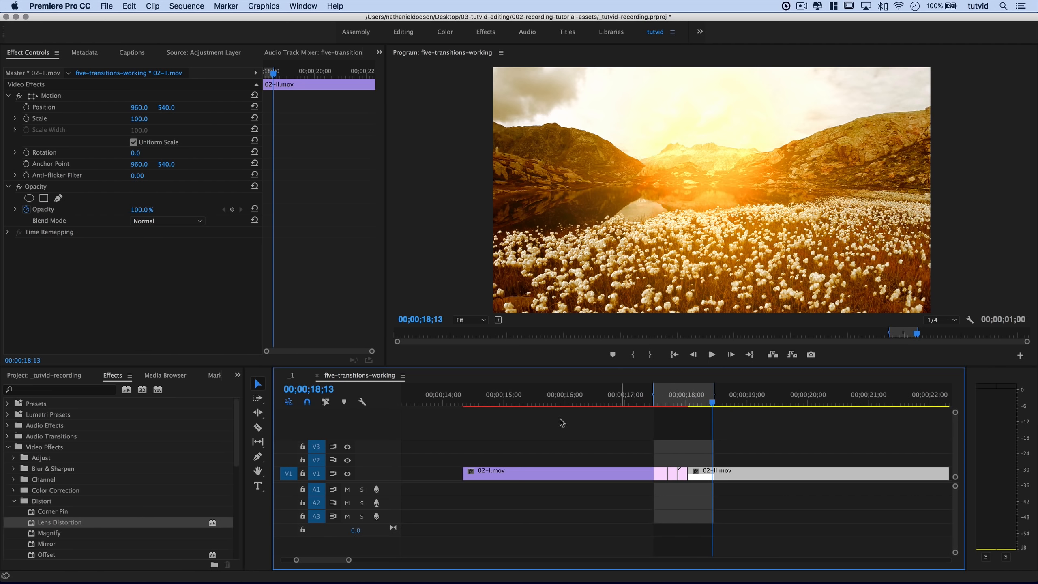
left_click(187, 5)
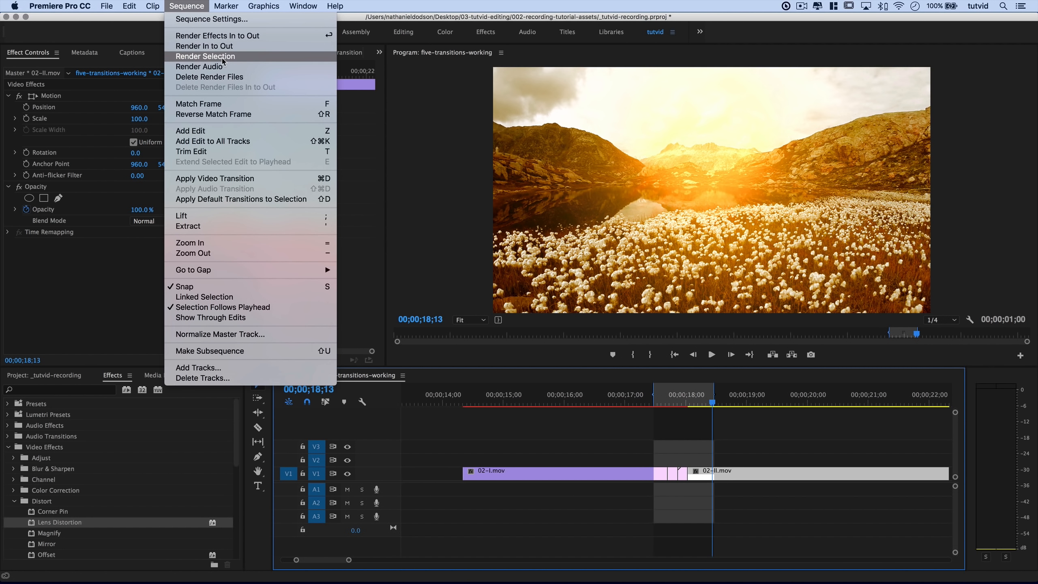
left_click(204, 47)
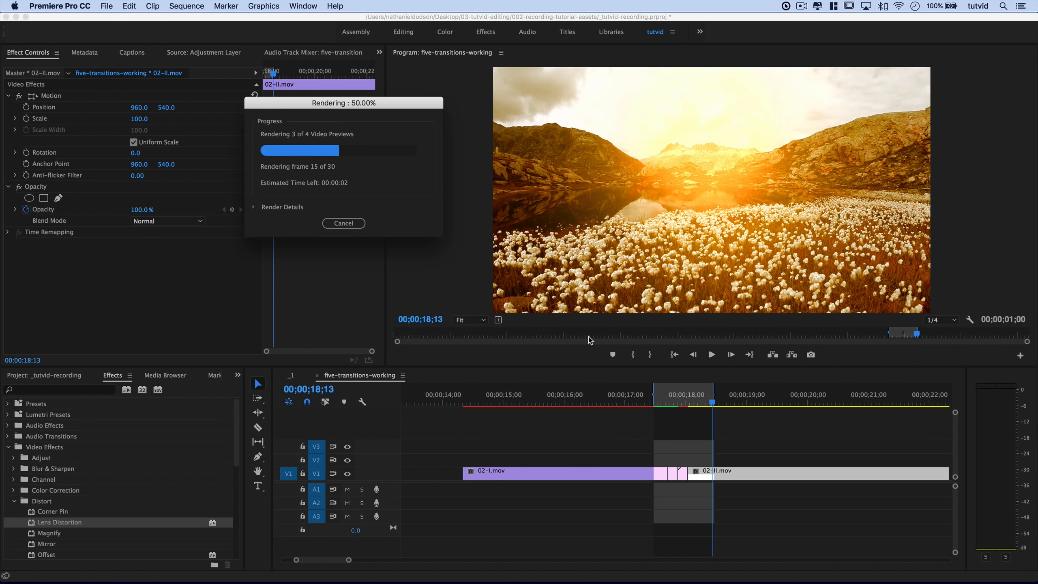
key("super+z")
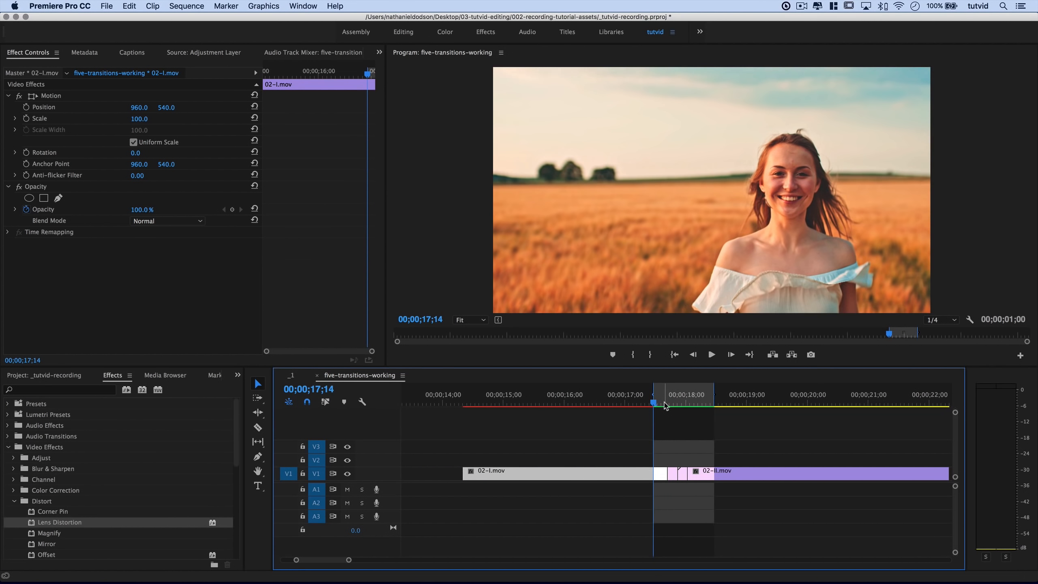
key("alt+x")
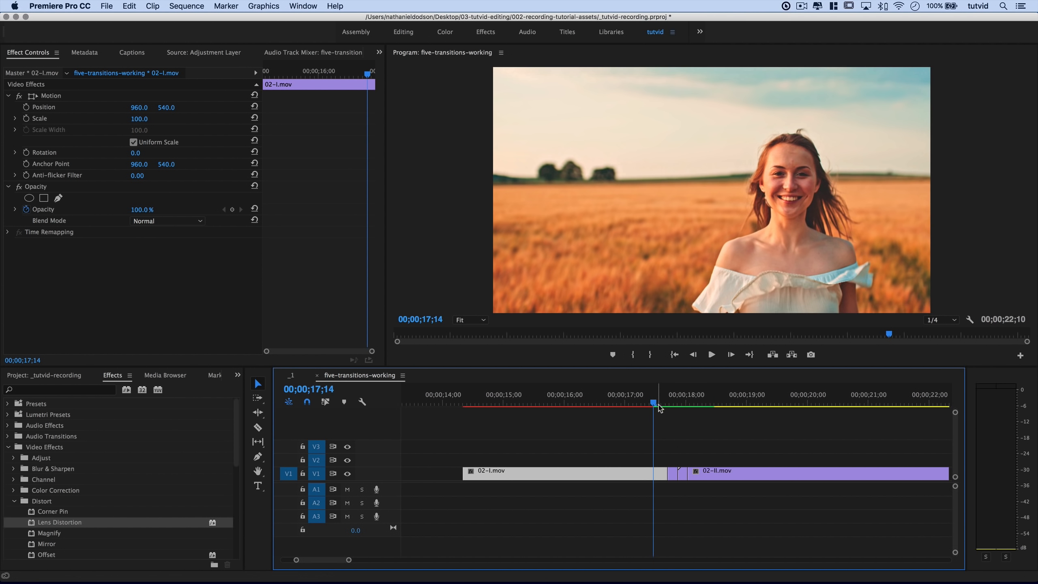
Play back and scrub across the 02-I/02-II cut to check the distortion transition.
key("space")
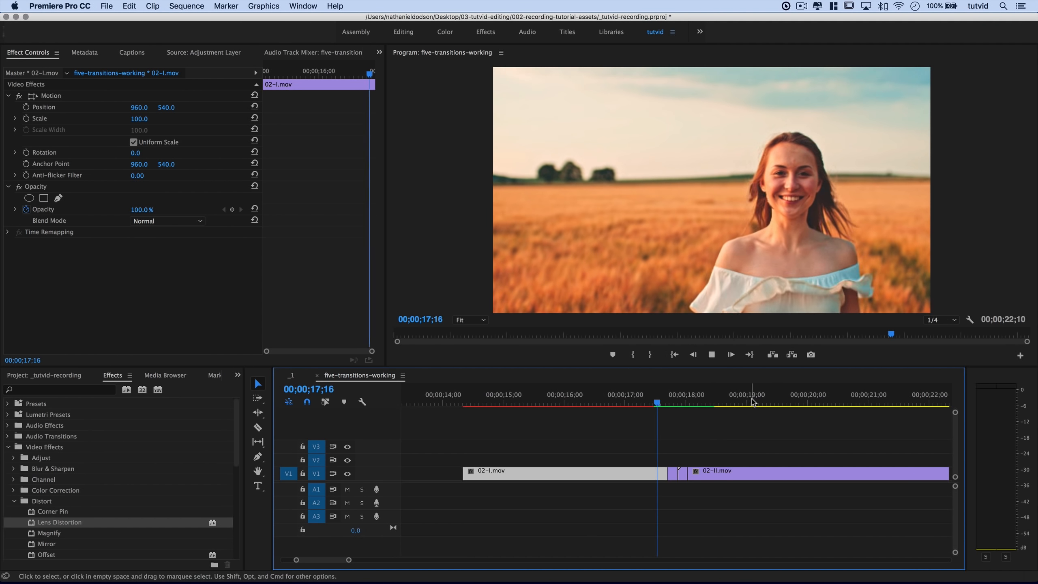
key("space")
left_click(643, 403)
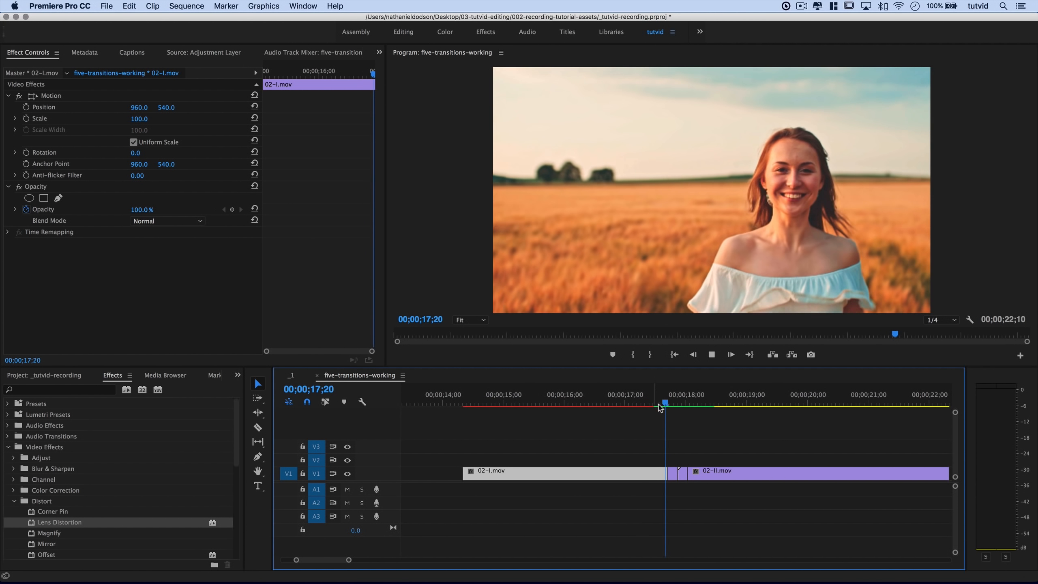
left_click(655, 402)
left_click_drag(655, 403, 680, 420)
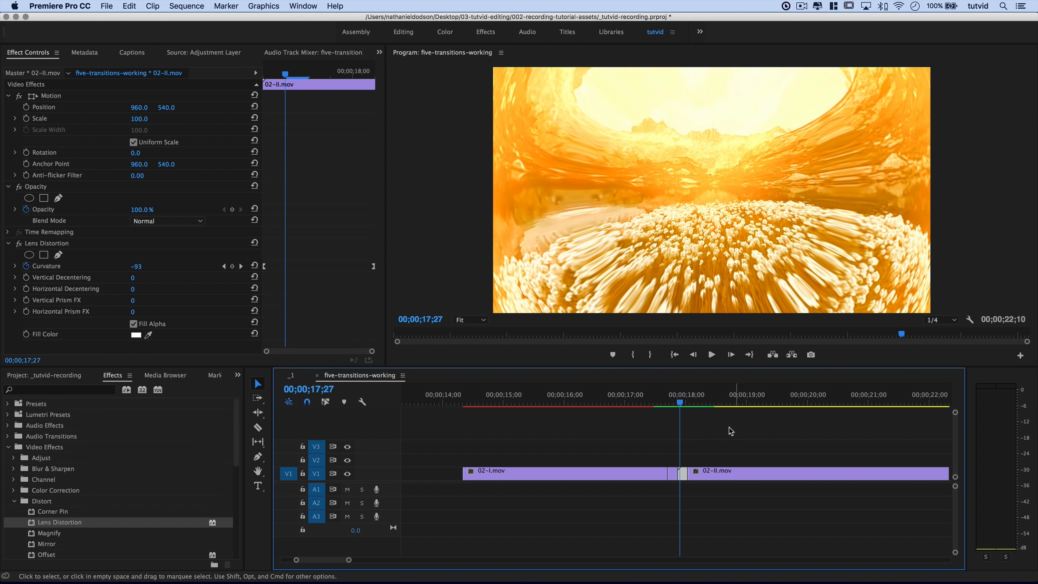
left_click(698, 424)
scroll(723, 451, "right", 3)
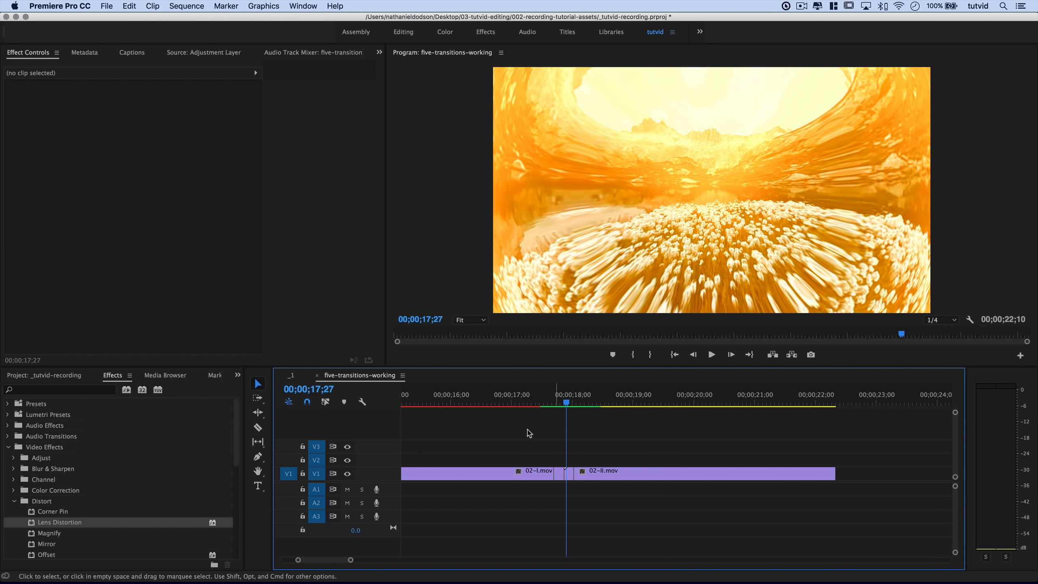
left_click_drag(554, 404, 584, 411)
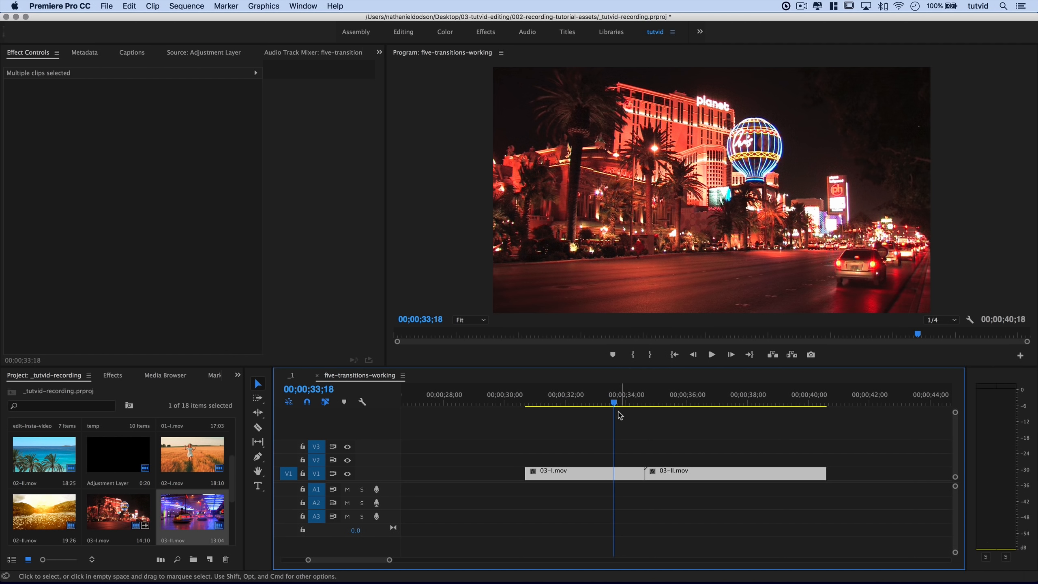
Scrub across the cut between 03-I.mov and 03-II.mov to preview it.
left_click_drag(620, 408, 617, 441)
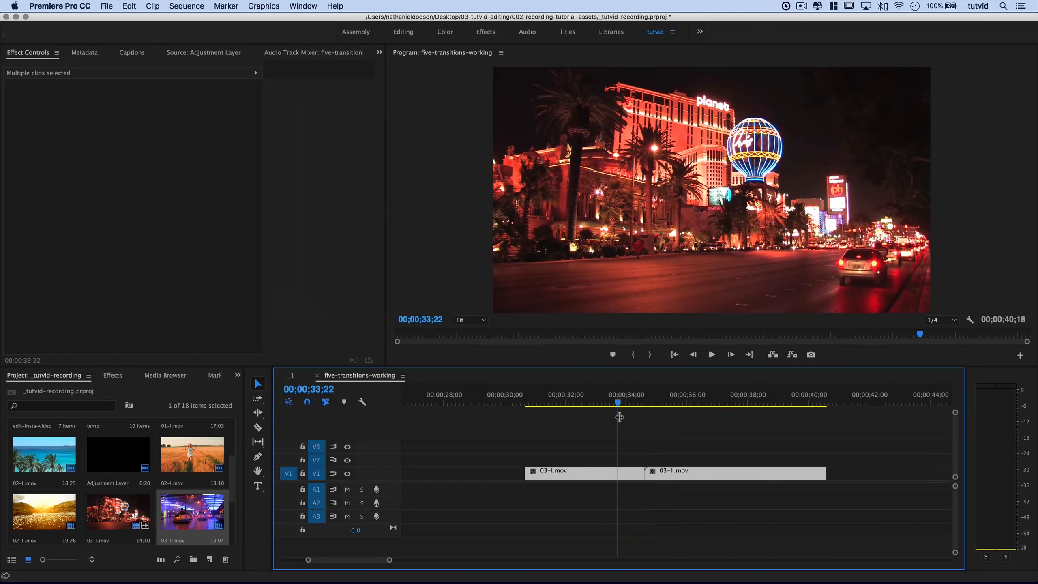
Move 03-II.mov up to track V2, keeping its timing.
left_click(753, 530)
left_click(698, 476)
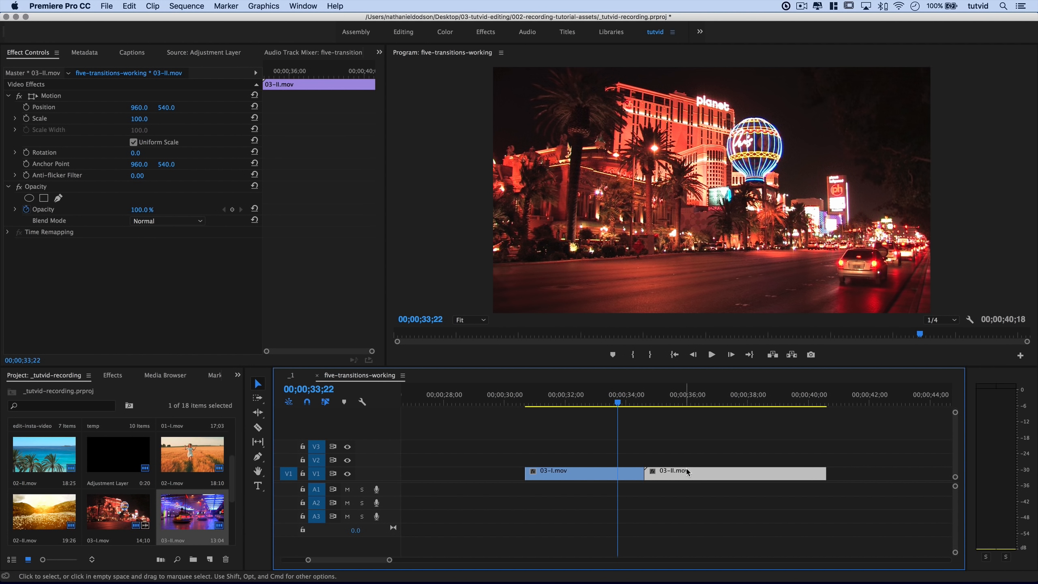
left_click_drag(698, 473, 698, 459)
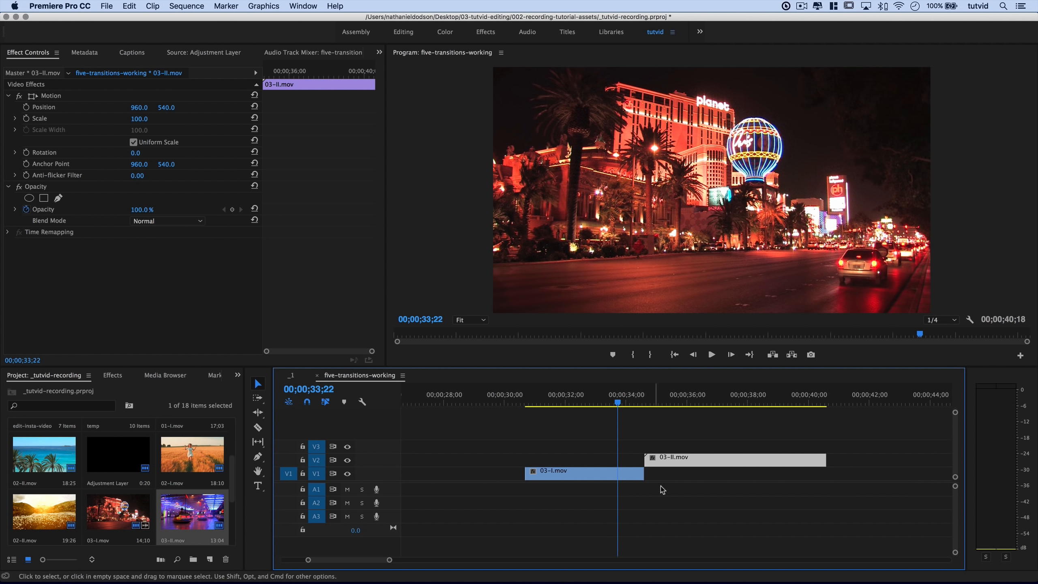
Place the playhead a few frames before the edit and slide 03-II.mov to start at 00;00;33;28.
key("=")
scroll(761, 479, "right", 3)
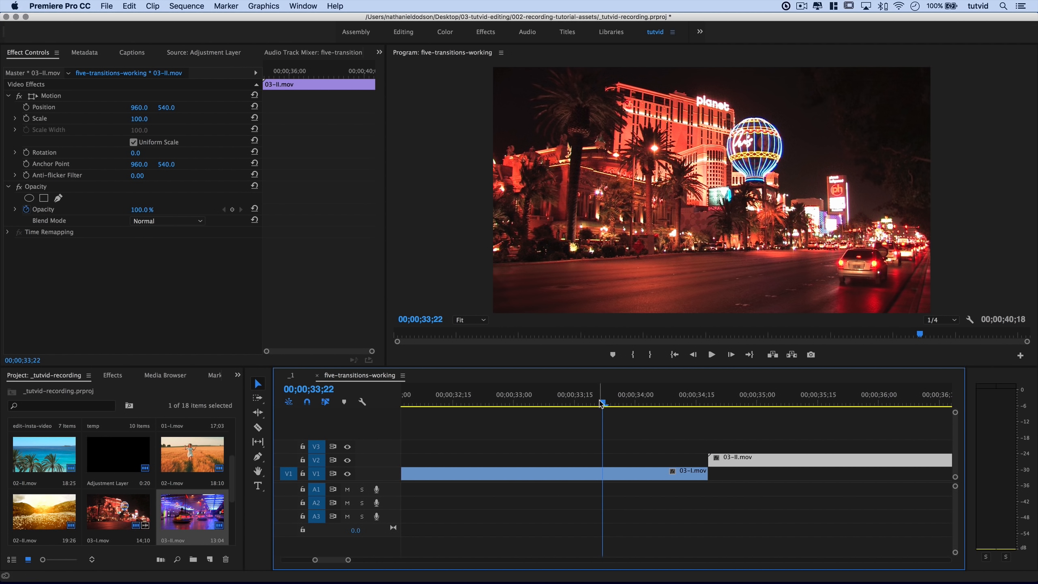
key("shift+Right")
key("shift+Right")
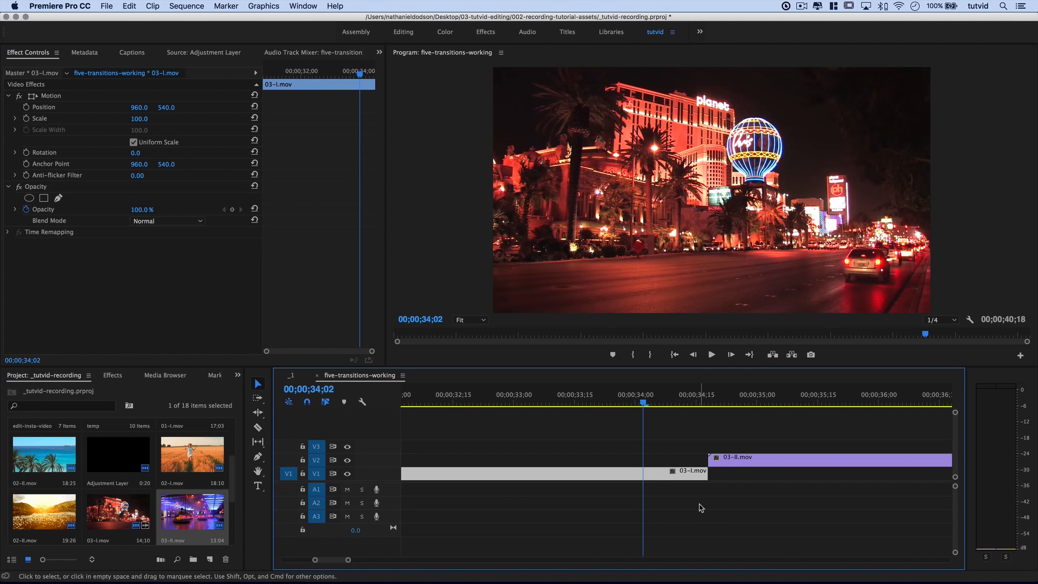
key("Down")
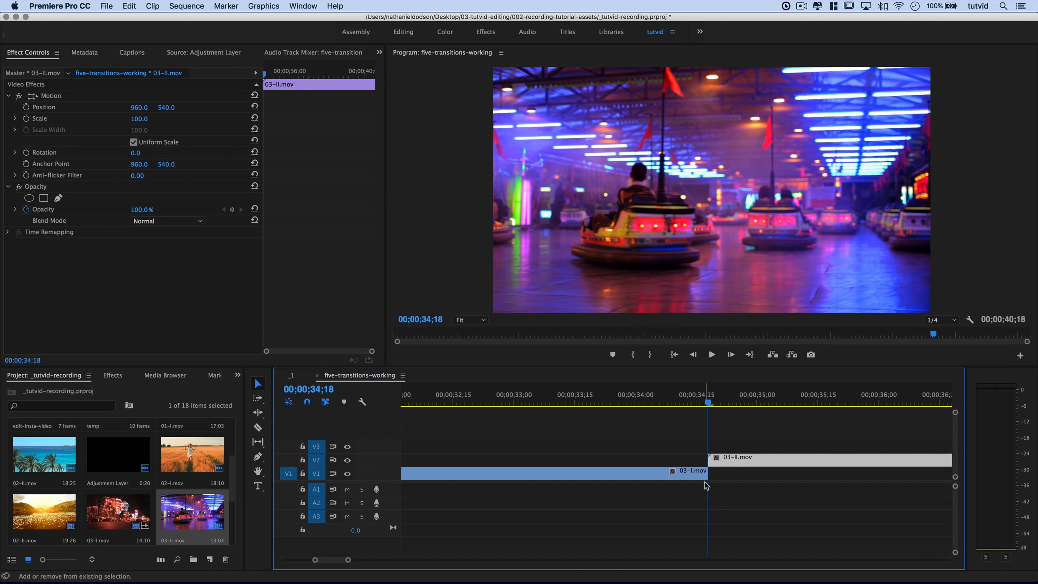
key("shift+Left")
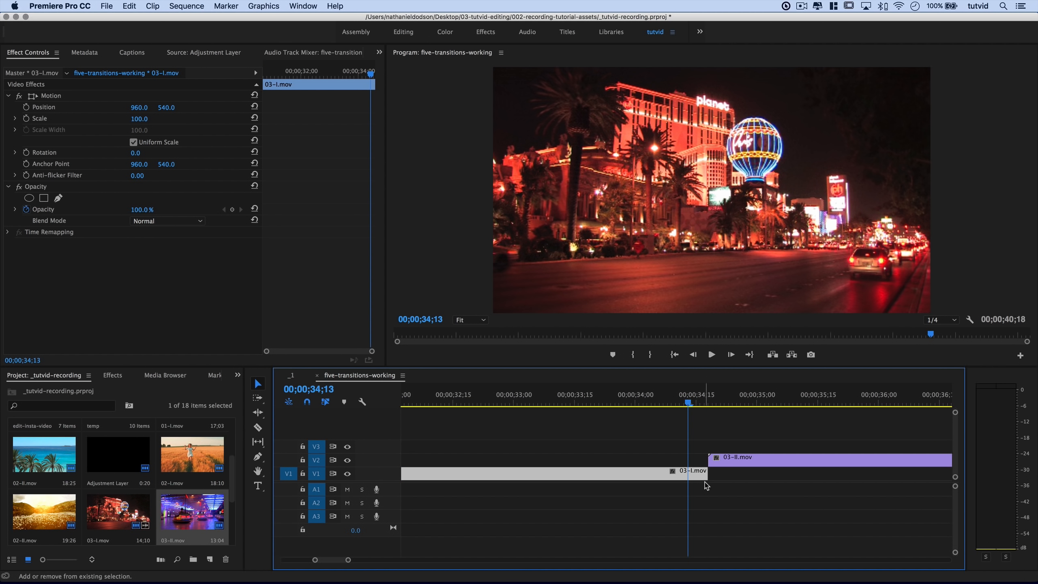
key("shift+Left")
key("shift+Left")
key("shift+Left")
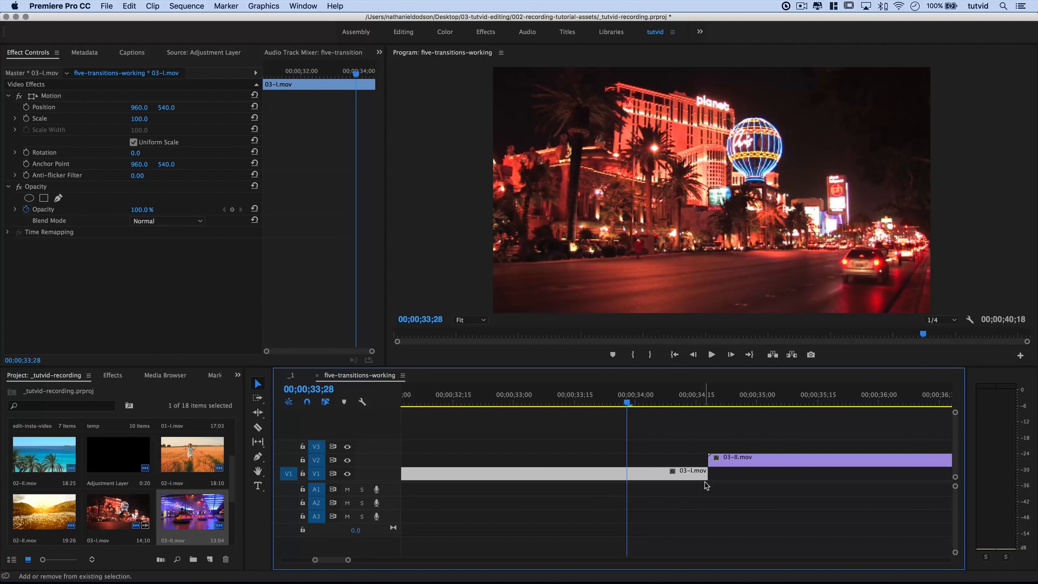
left_click_drag(731, 467, 651, 465)
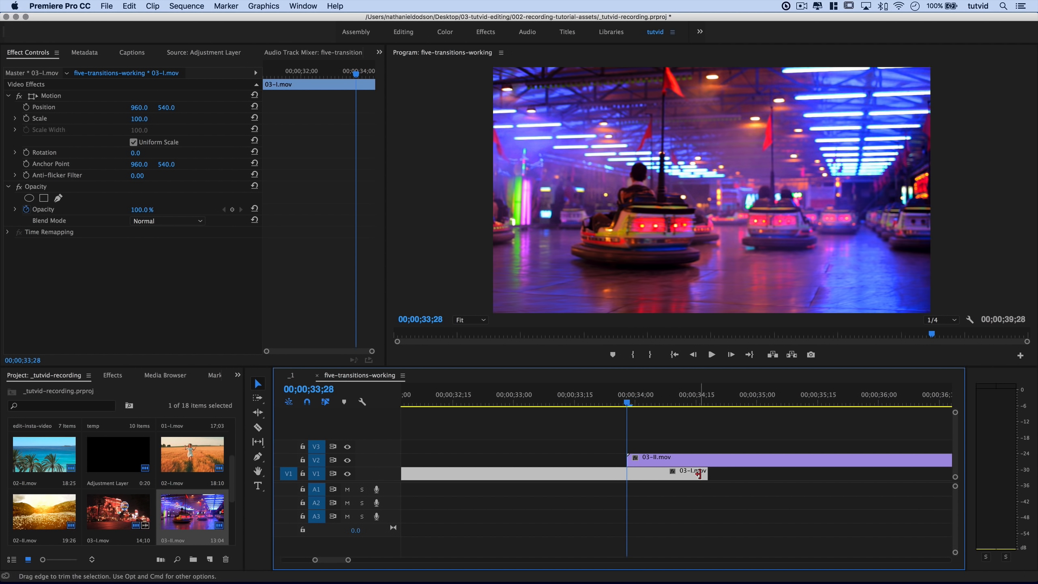
Search the Effects panel for 'Transform' and drop Distort > Transform onto 03-II.mov on V2.
left_click(112, 375)
left_click(55, 390)
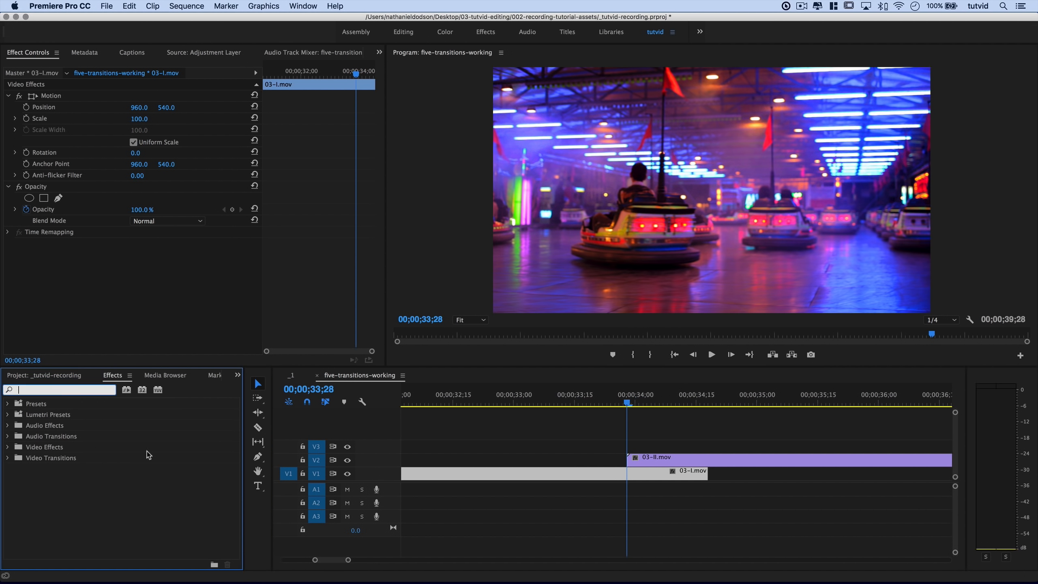
type("Transfr")
key("BackSpace")
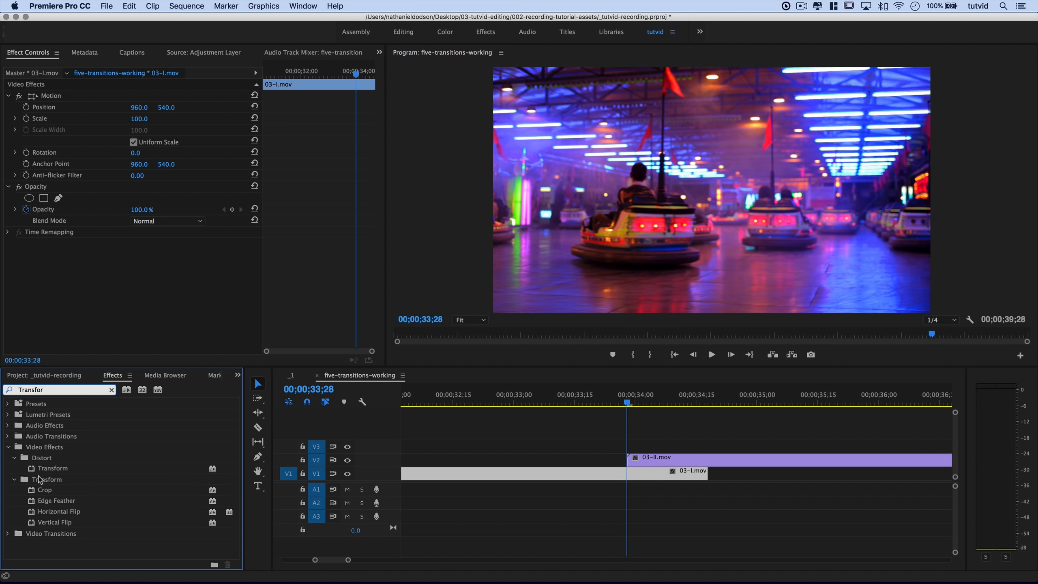
left_click_drag(52, 469, 659, 468)
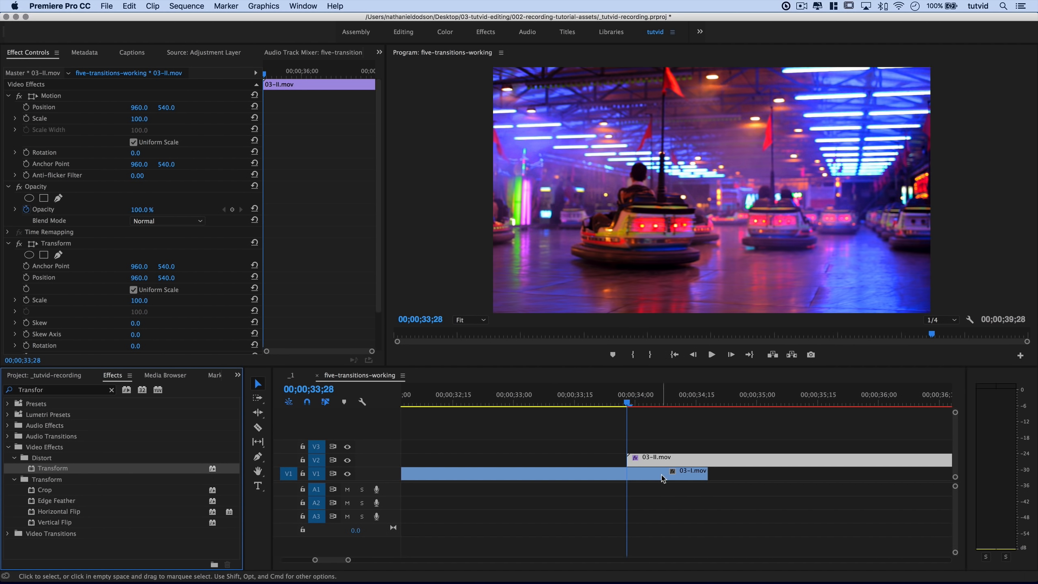
left_click(656, 419)
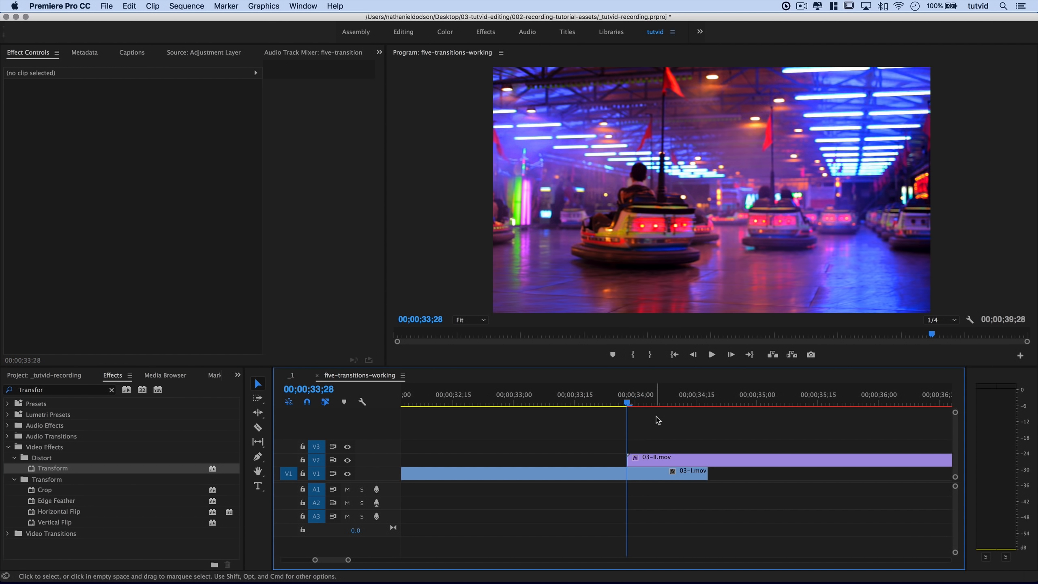
Keyframe Transform Scale at 100 at 34;13 and at 0 at an earlier frame.
left_click(710, 456)
key("space")
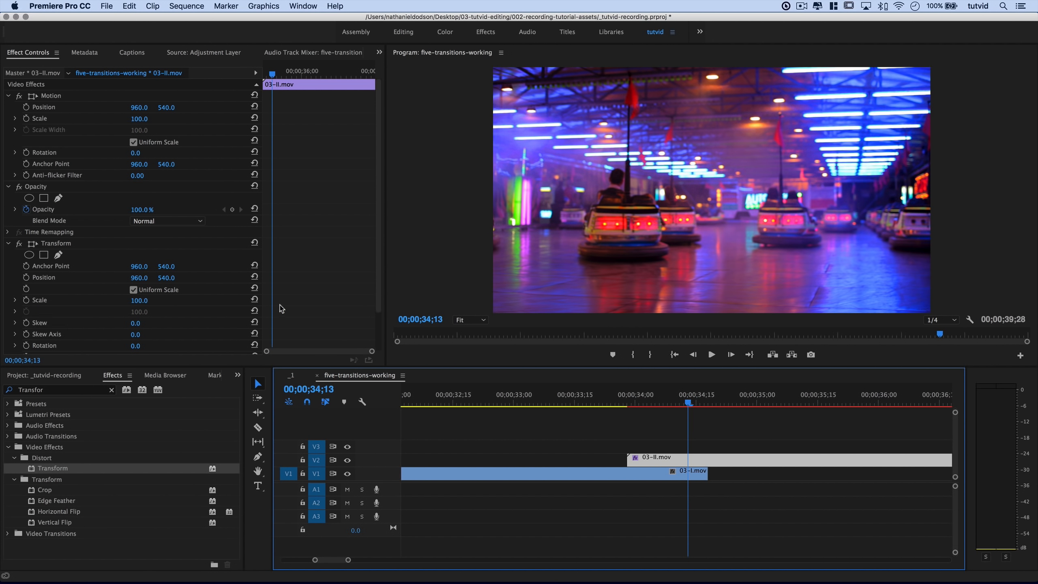
left_click(25, 300)
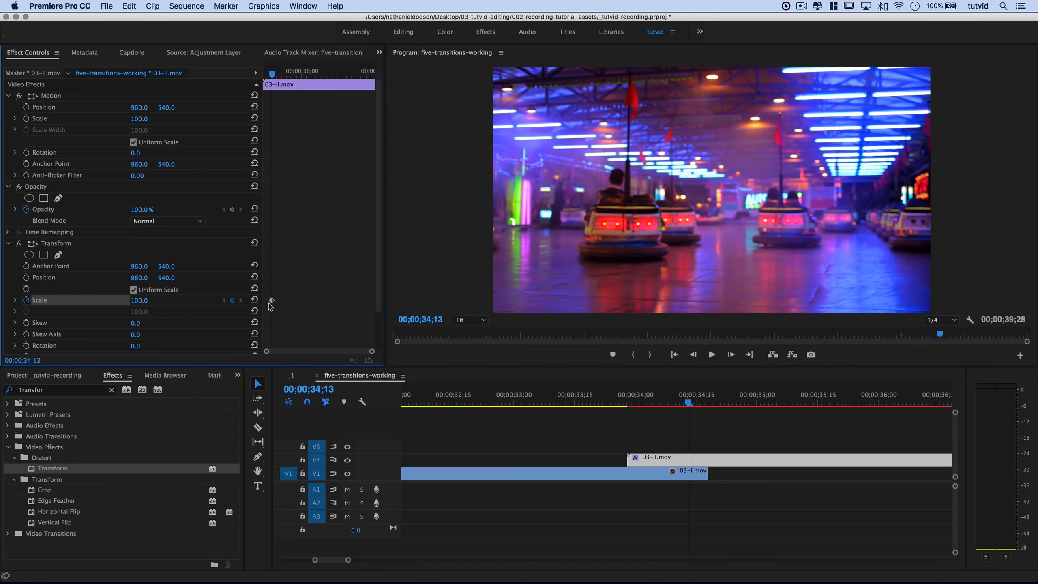
scroll(268, 304, "up", 3)
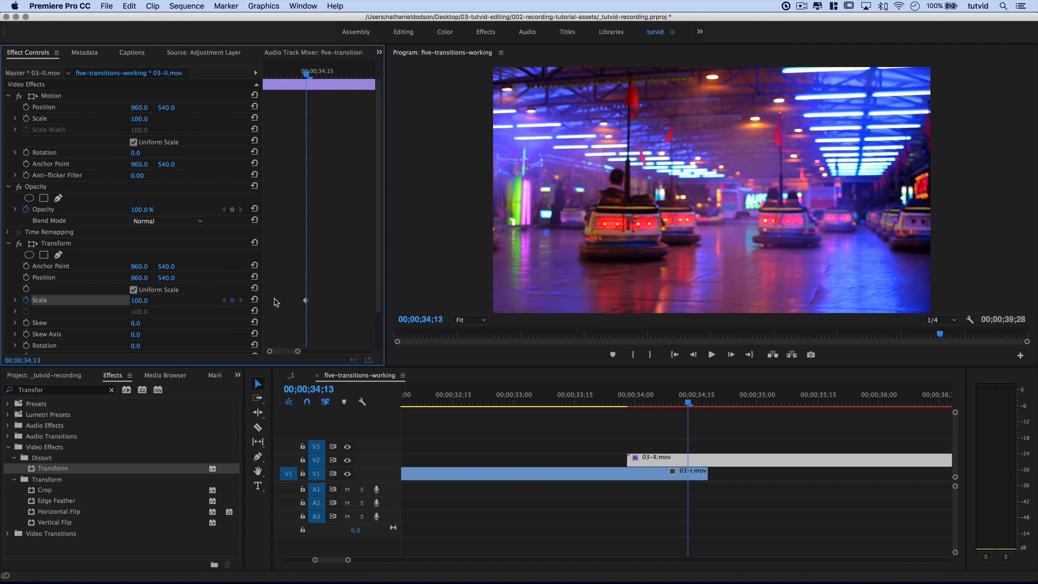
left_click(286, 84)
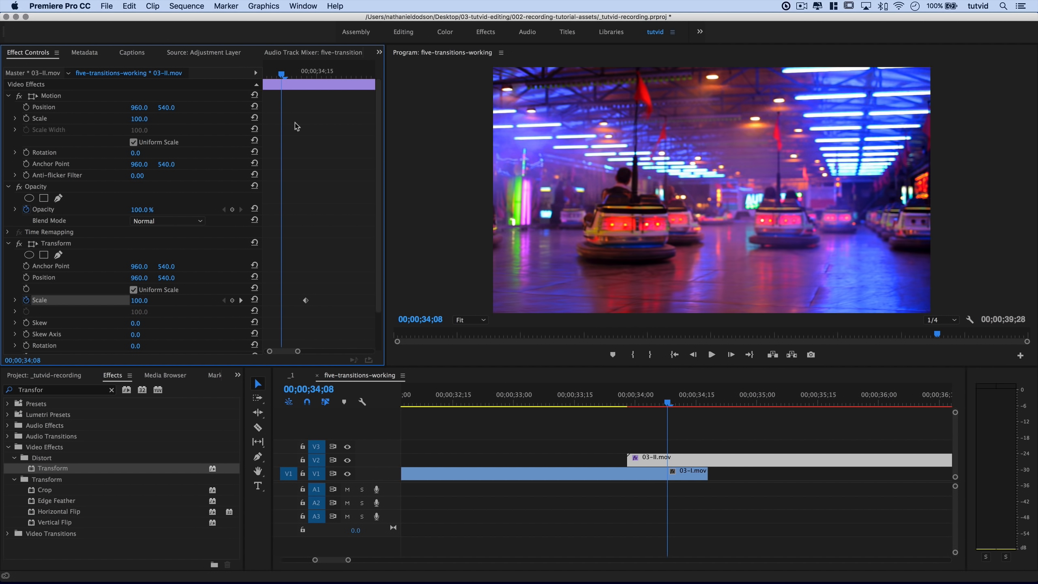
left_click(145, 303)
type("0")
key("Tab")
scroll(296, 333, "left", 2)
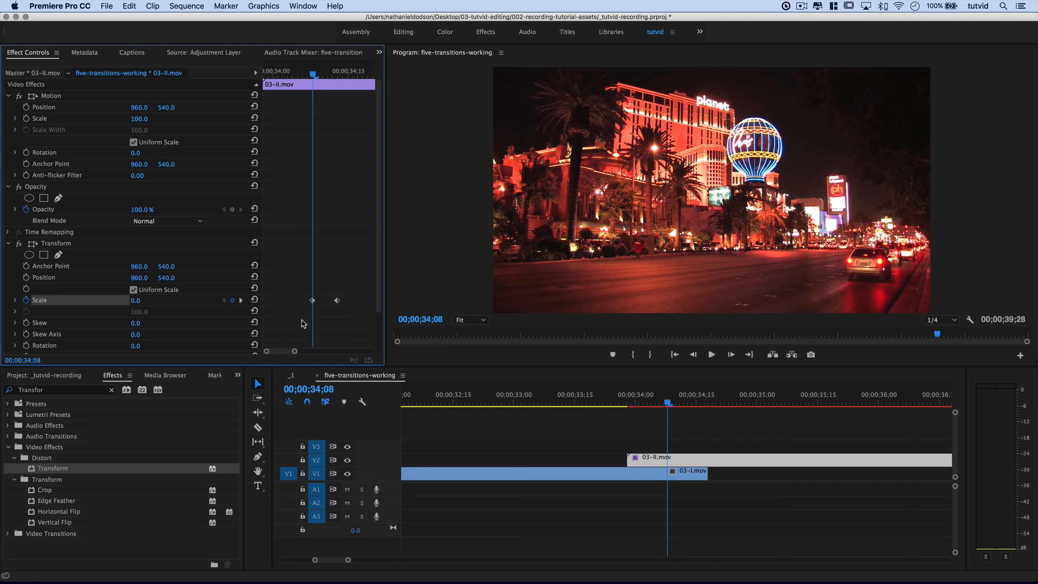
left_click_drag(313, 302, 285, 302)
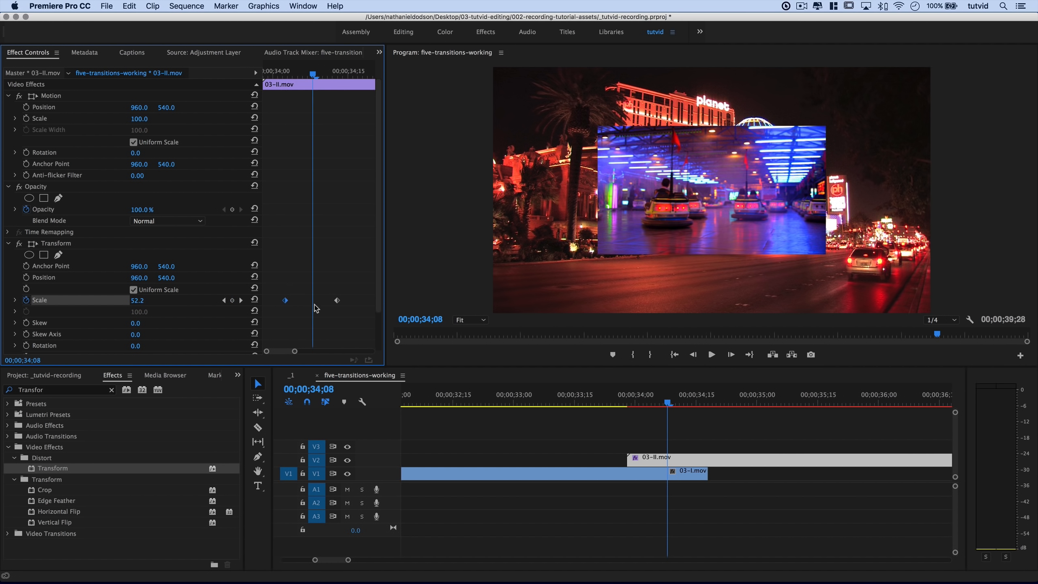
Ease In both Scale keyframes, move the 0 keyframe to the clip start, and play it back.
left_click_drag(273, 278, 359, 323)
right_click(337, 303)
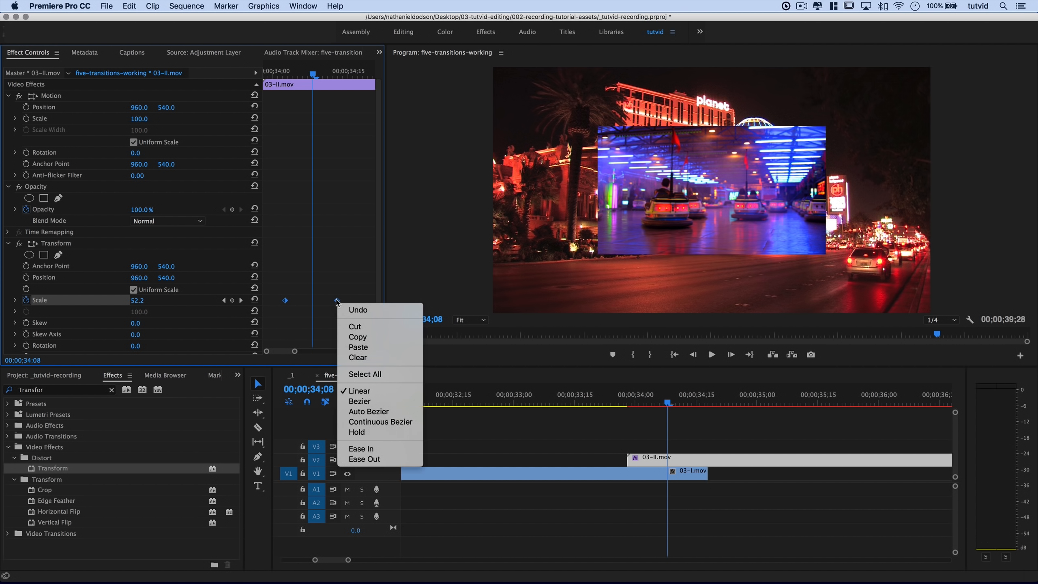
left_click(371, 450)
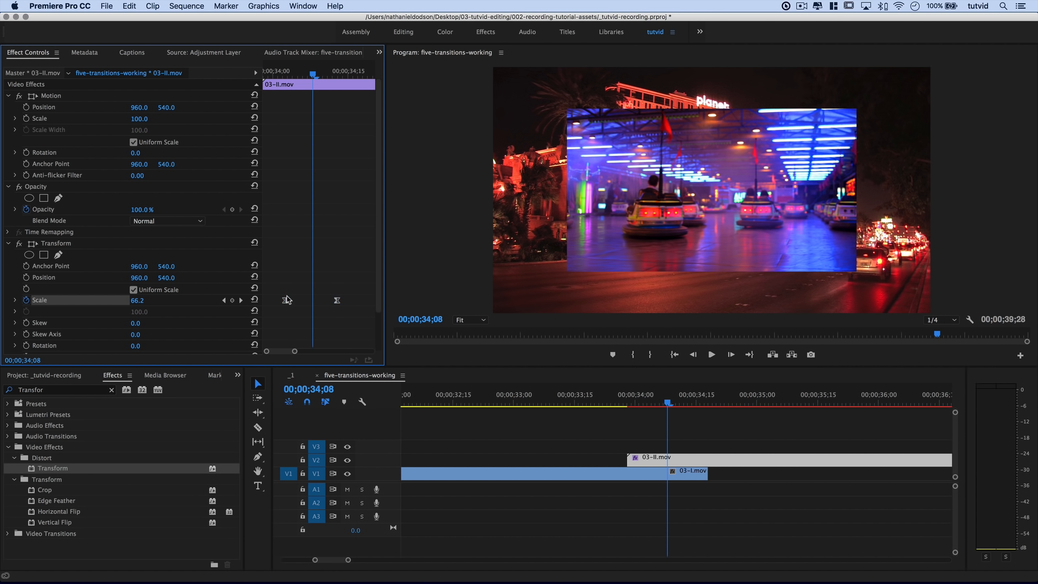
left_click_drag(287, 299, 265, 300)
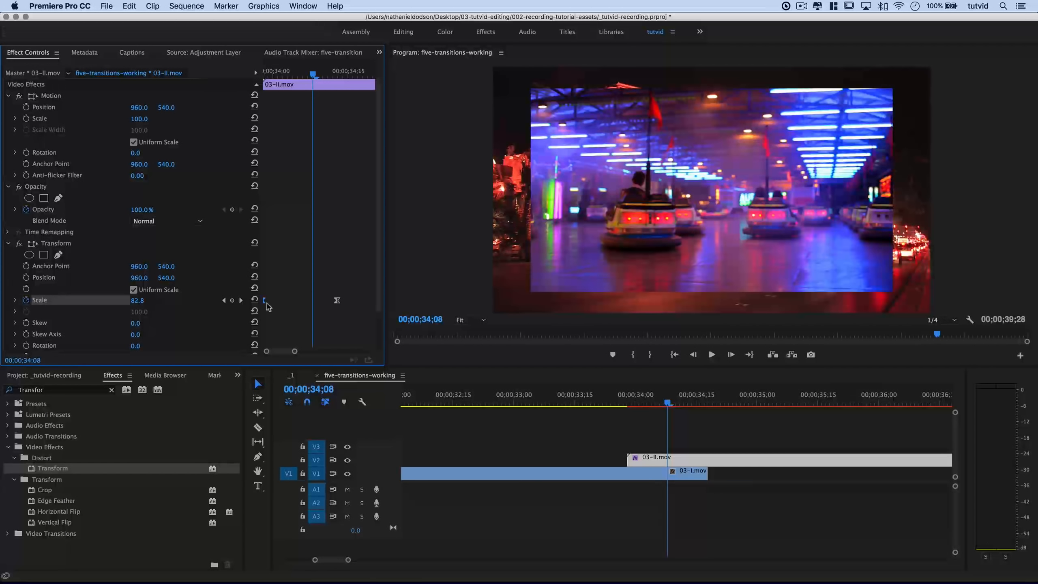
left_click_drag(290, 72, 244, 86)
key("space")
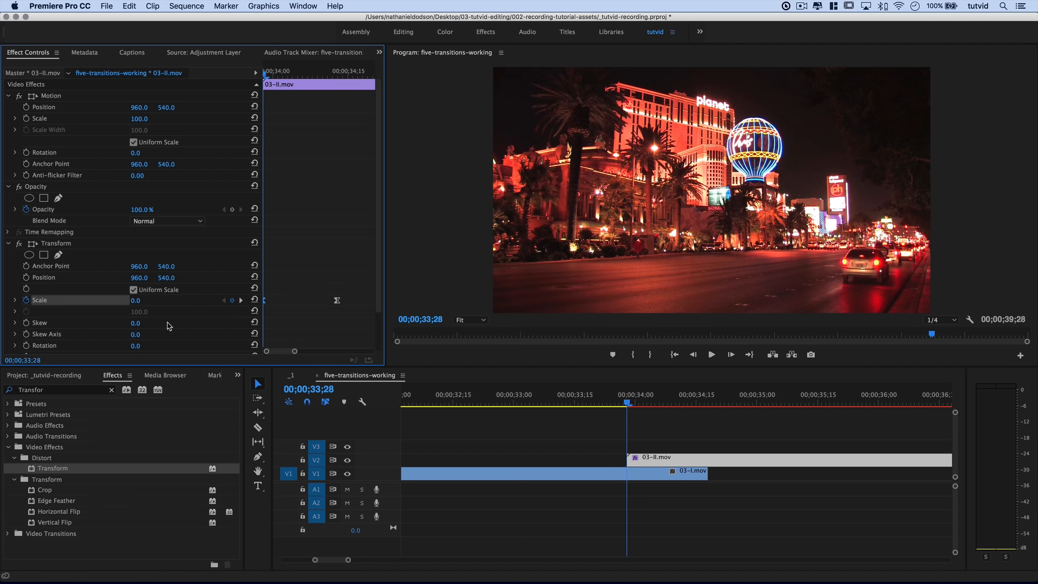
Uncheck Use Composition's Shutter Angle and set Shutter Angle to 360, then scrub the zoom.
scroll(169, 326, "down", 3)
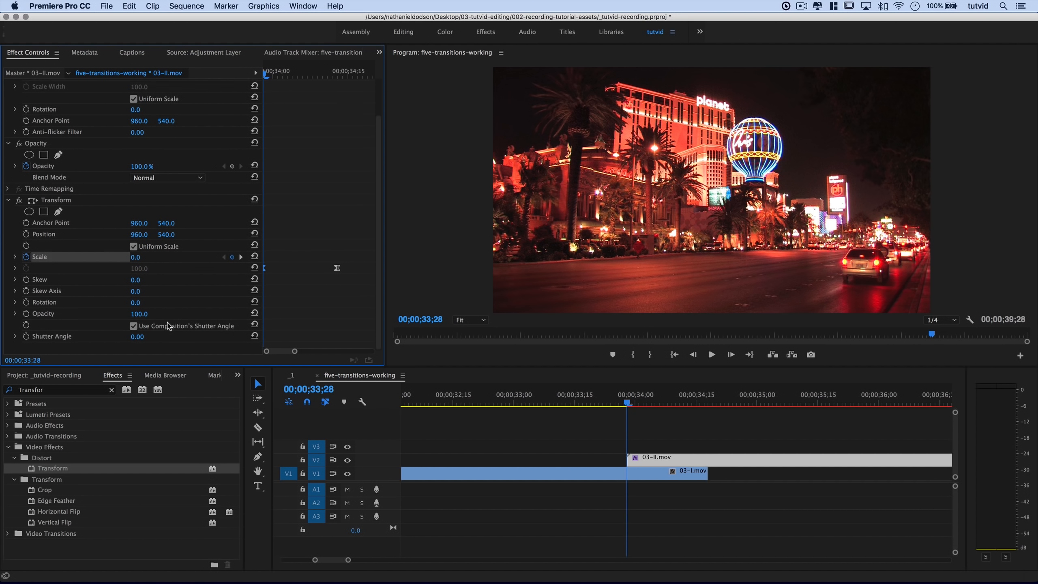
left_click(133, 325)
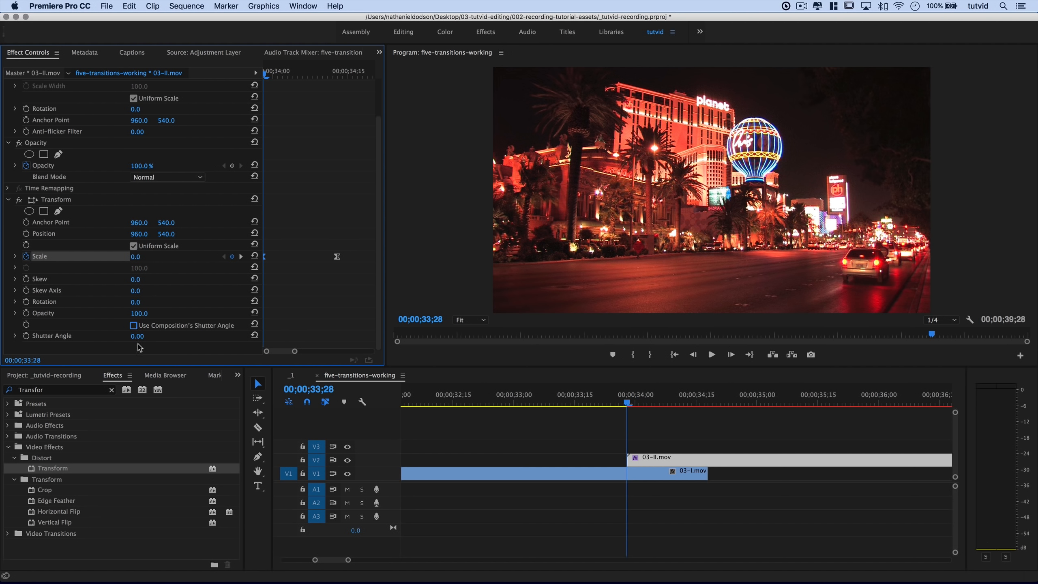
left_click(139, 335)
type("360")
key("Return")
mouse_move(630, 403)
left_mouse_down()
mouse_move(664, 404)
mouse_move(634, 404)
left_mouse_up()
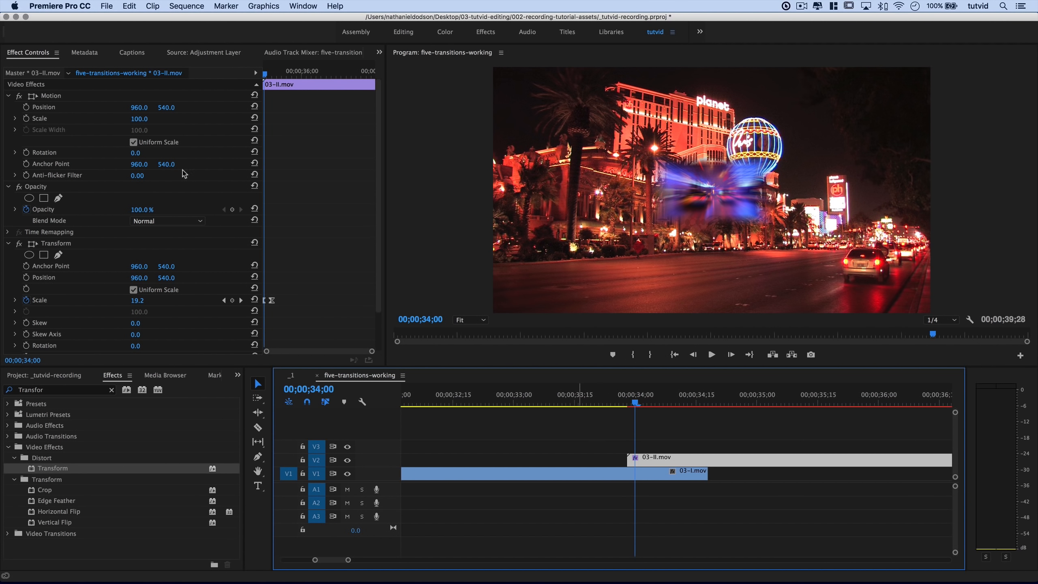
Collapse Transform and apply Turbulent Displace, found by searching 'Turb', to 03-II.mov.
left_click(8, 244)
left_click(34, 390)
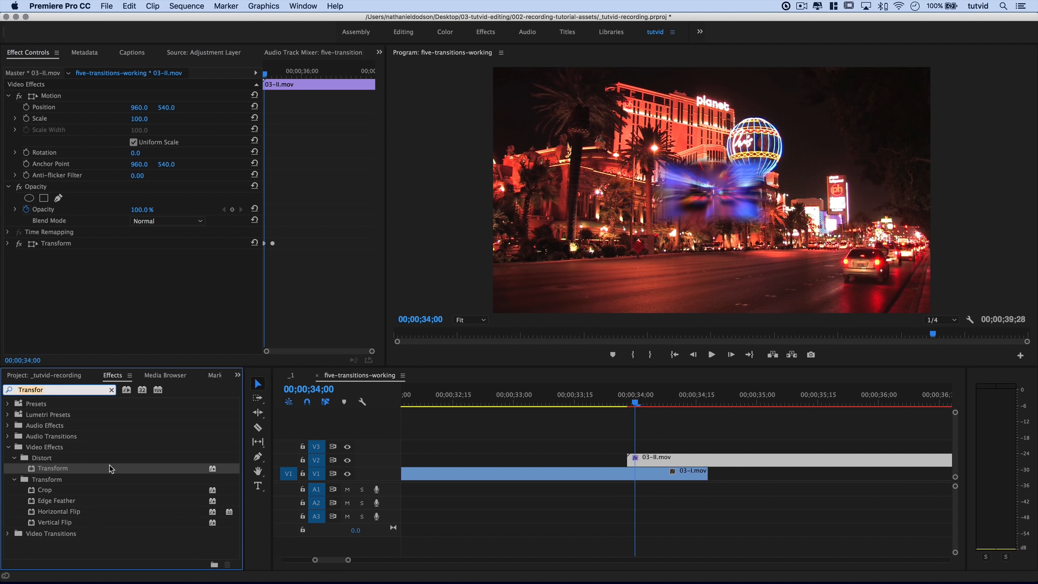
type("Turb")
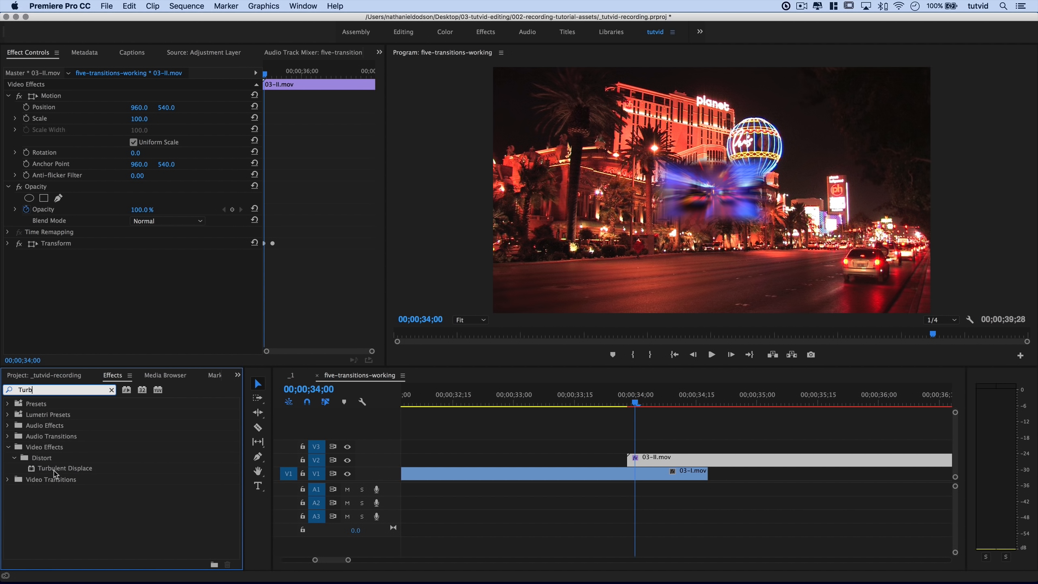
left_click_drag(56, 475, 673, 460)
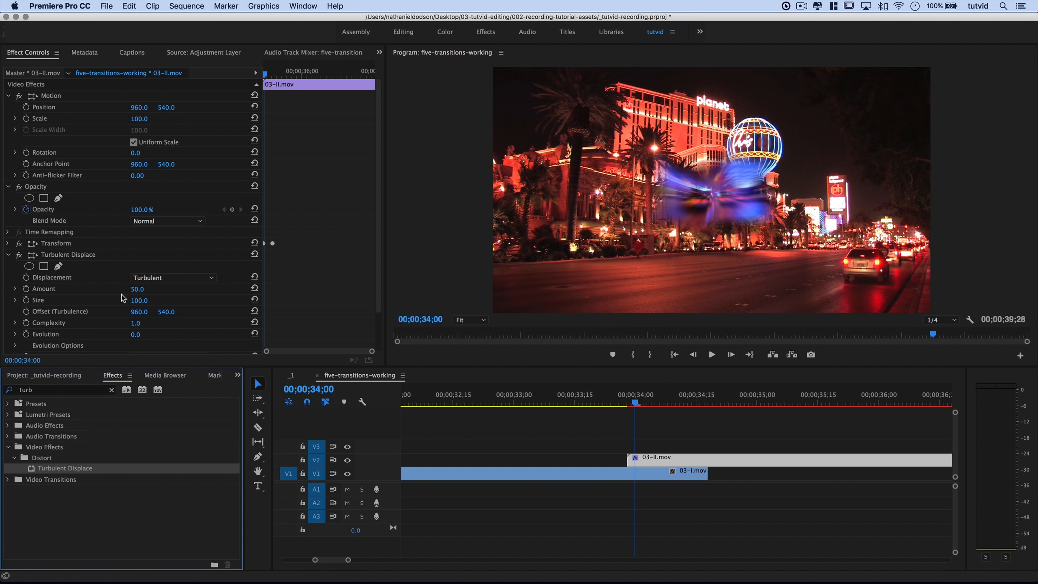
Set Turbulent Displace to Twist with Amount 350, Size 100 and Complexity 2.
left_click(167, 278)
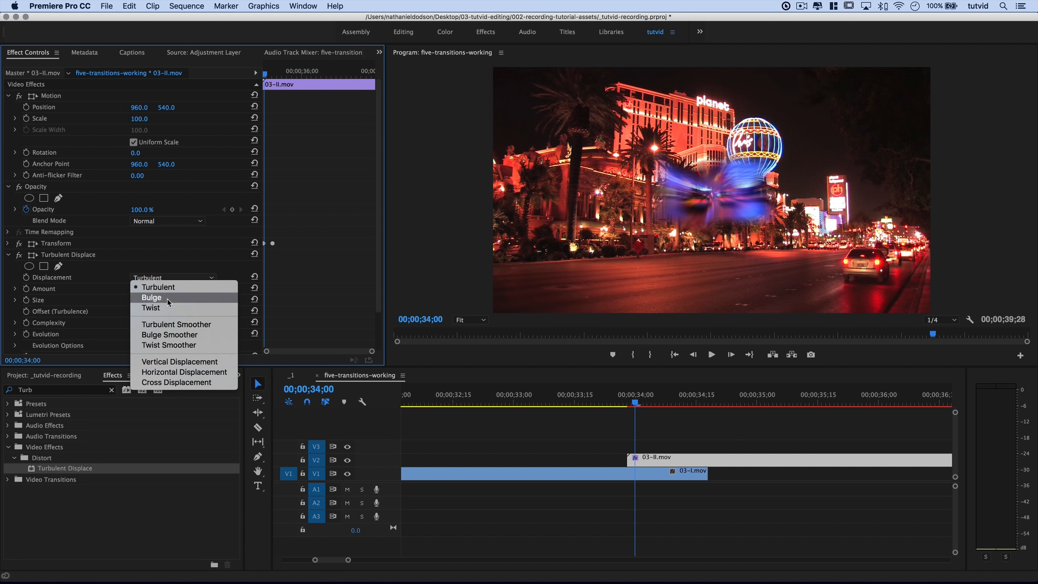
left_click(157, 311)
left_click_drag(641, 403, 654, 406)
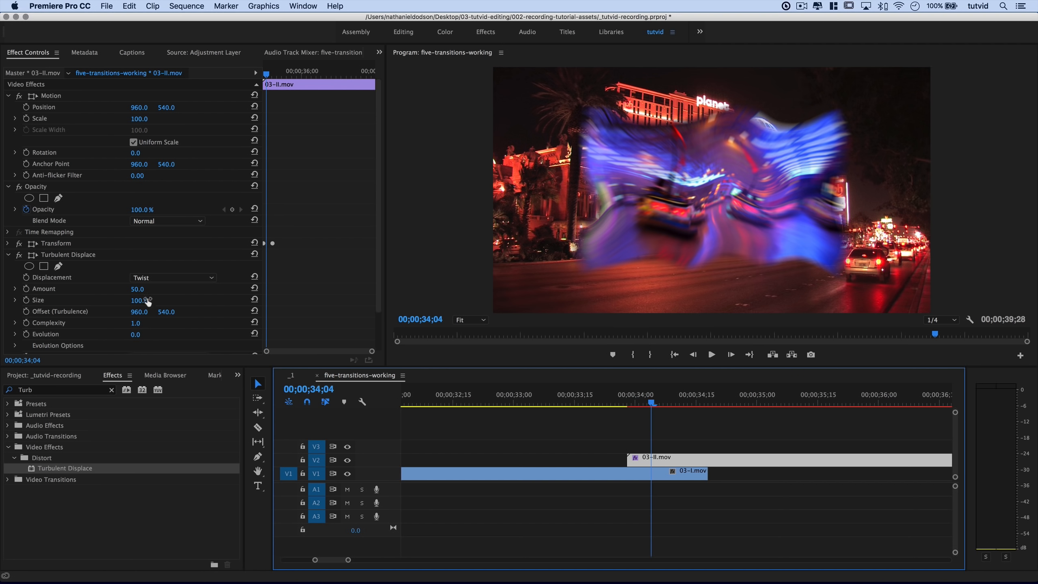
left_click(144, 288)
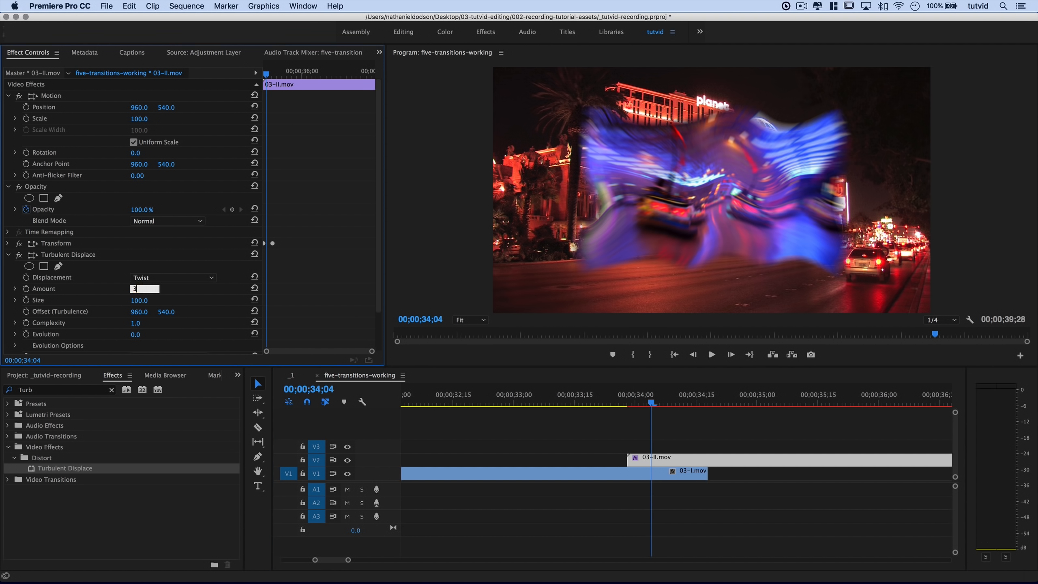
type("350")
key("Tab")
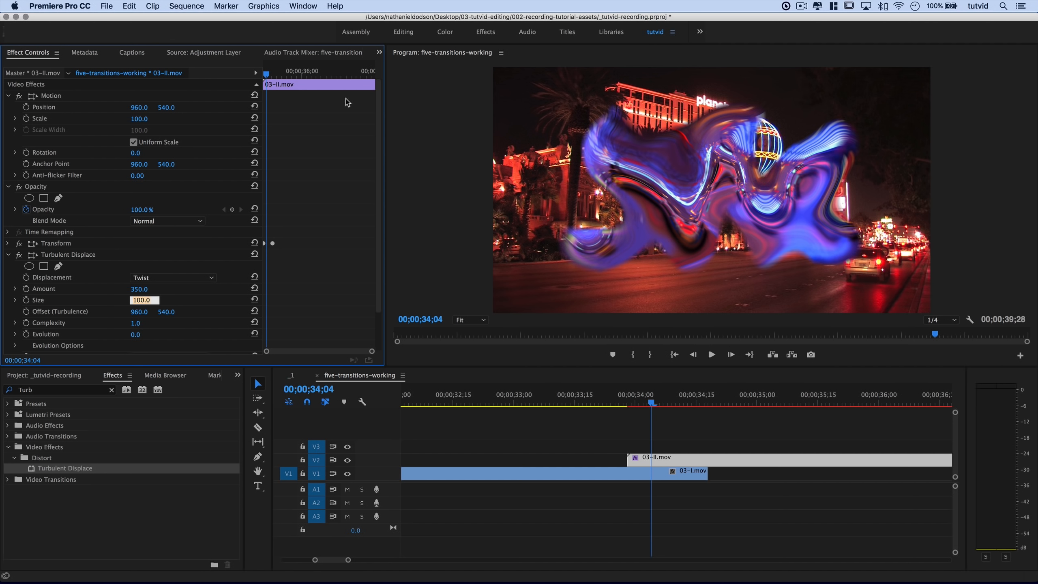
key("Tab")
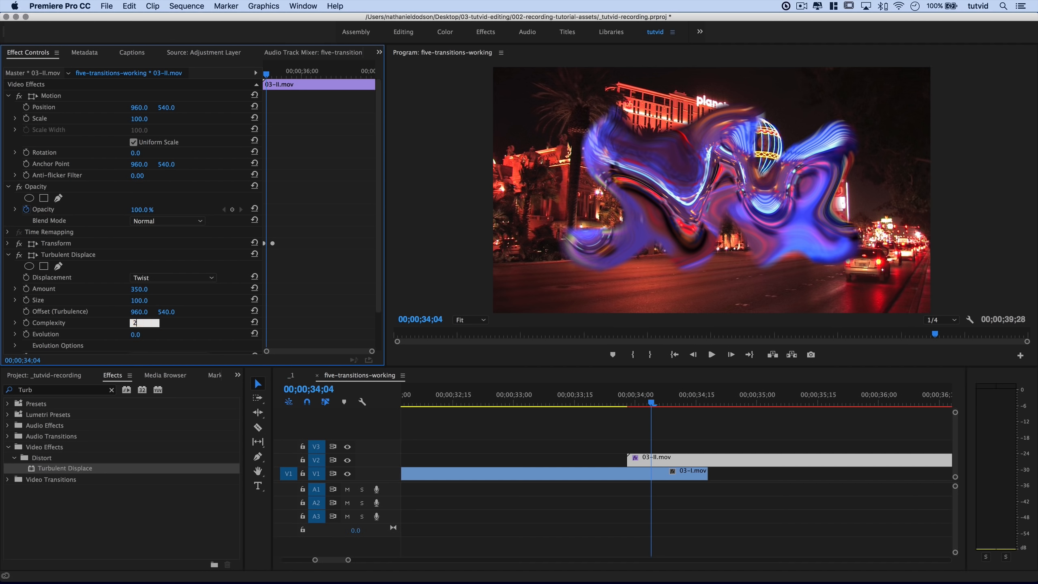
type("2")
key("Tab")
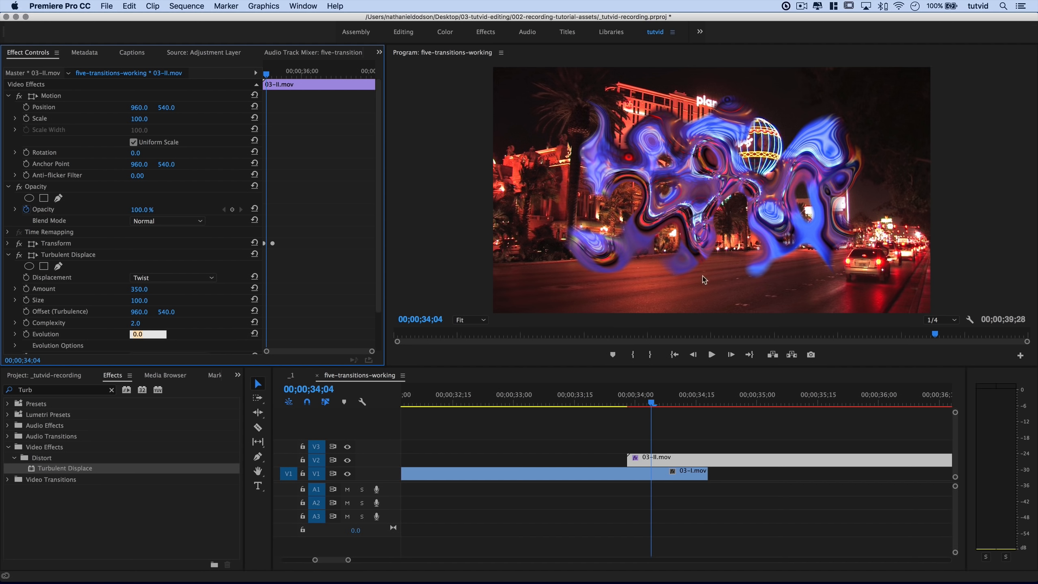
Try Pin All, then set Pinning to None and scrub back to 34;00 to check.
scroll(201, 330, "down", 3)
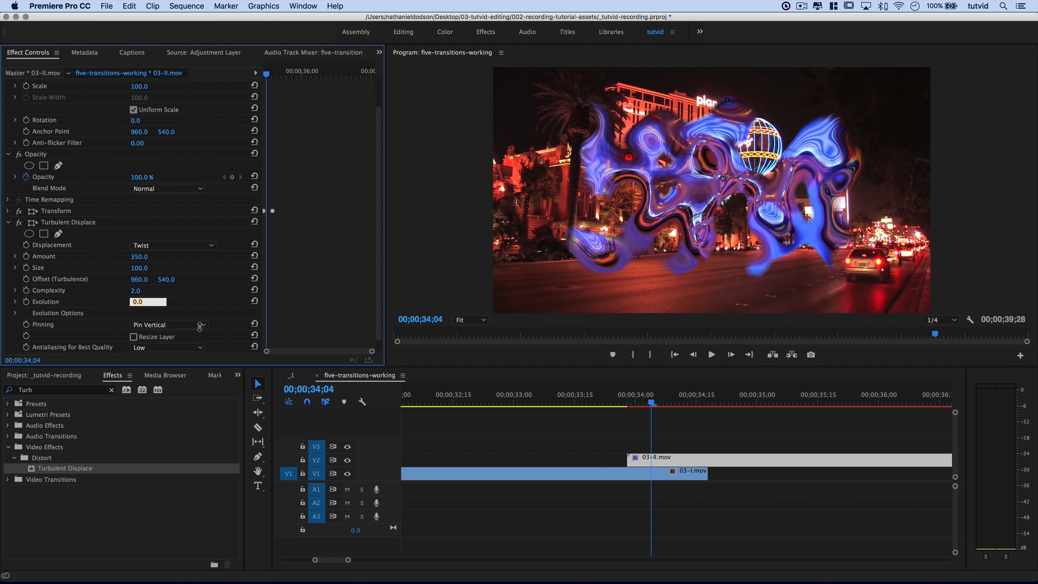
left_click(201, 326)
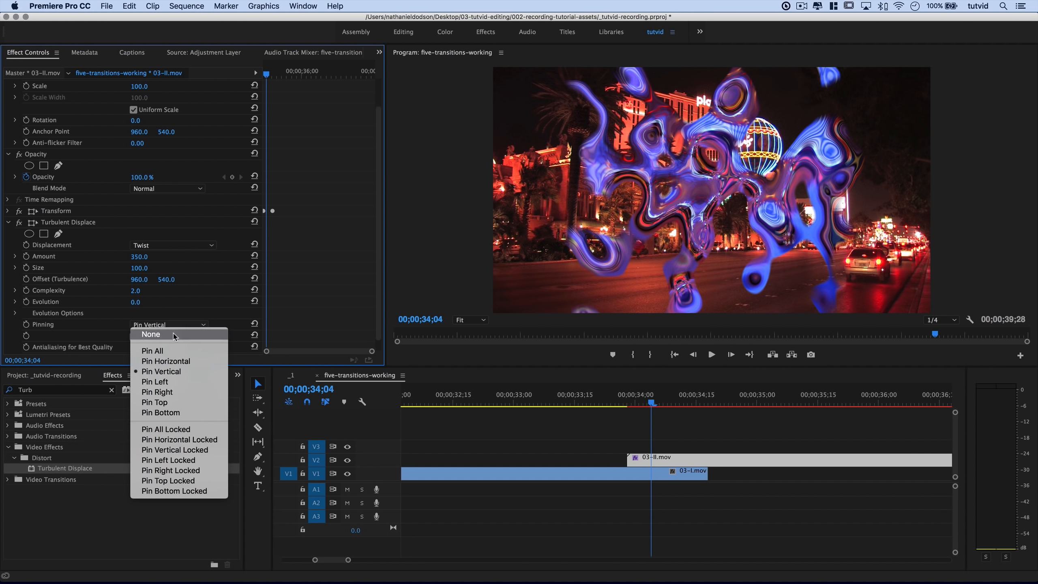
left_click(163, 357)
left_click(161, 325)
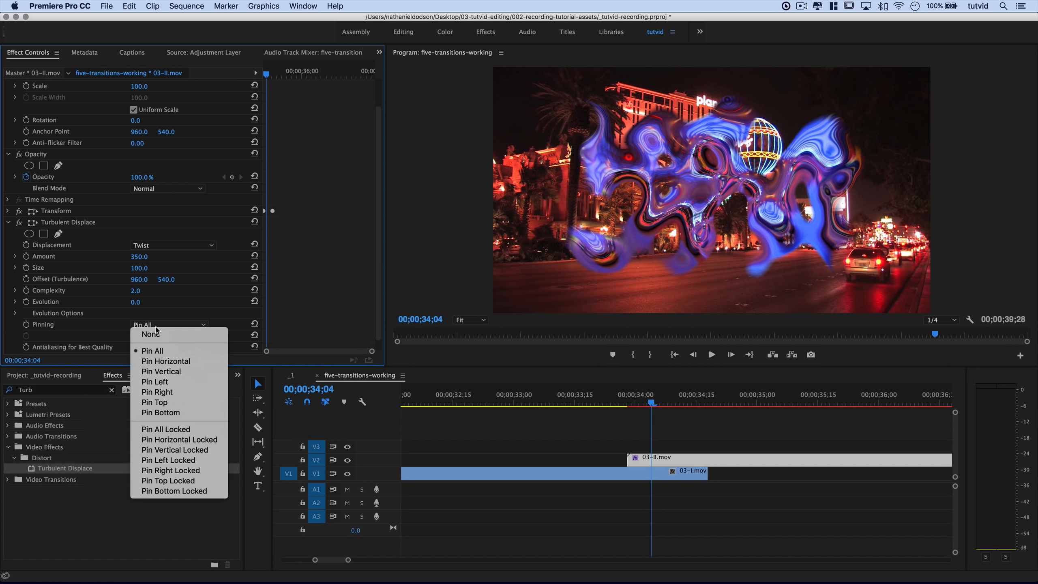
left_click(156, 334)
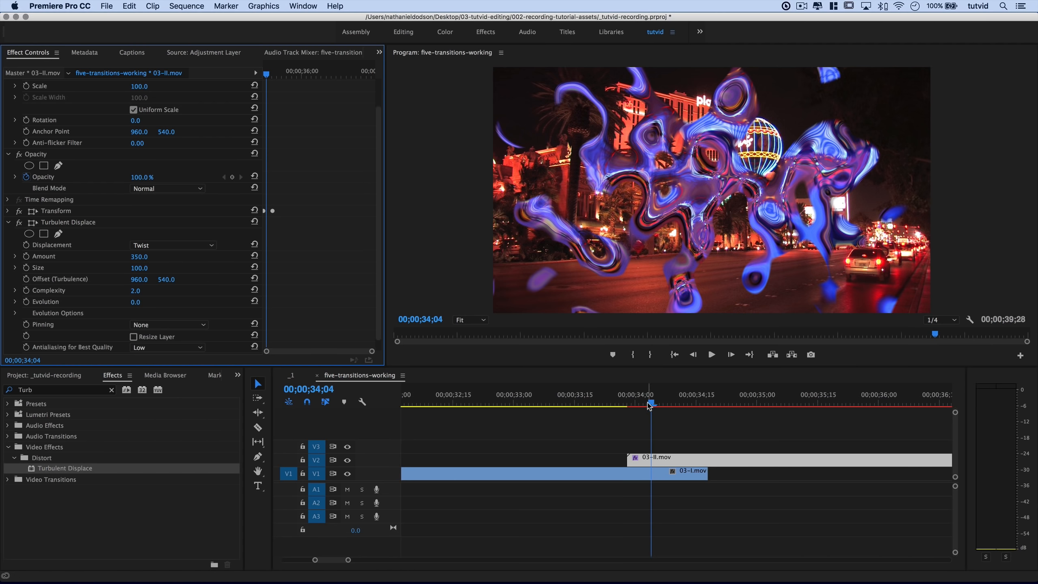
left_click_drag(652, 403, 660, 446)
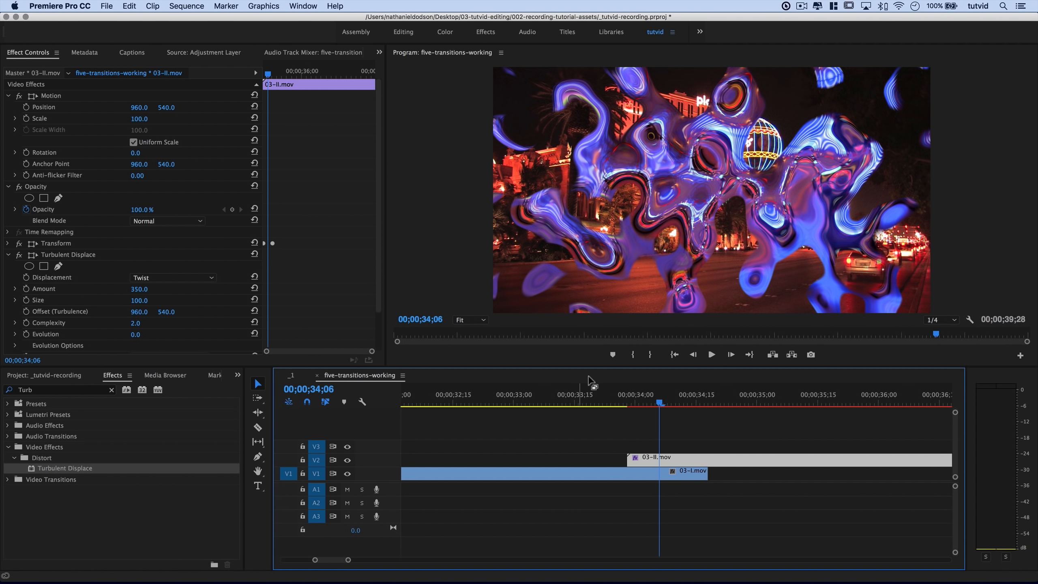
Preview 34;06–34;15, then jump to the Transform Scale keyframe of 100 at 34;13.
mouse_move(660, 405)
left_mouse_down()
mouse_move(718, 408)
mouse_move(674, 412)
left_mouse_up()
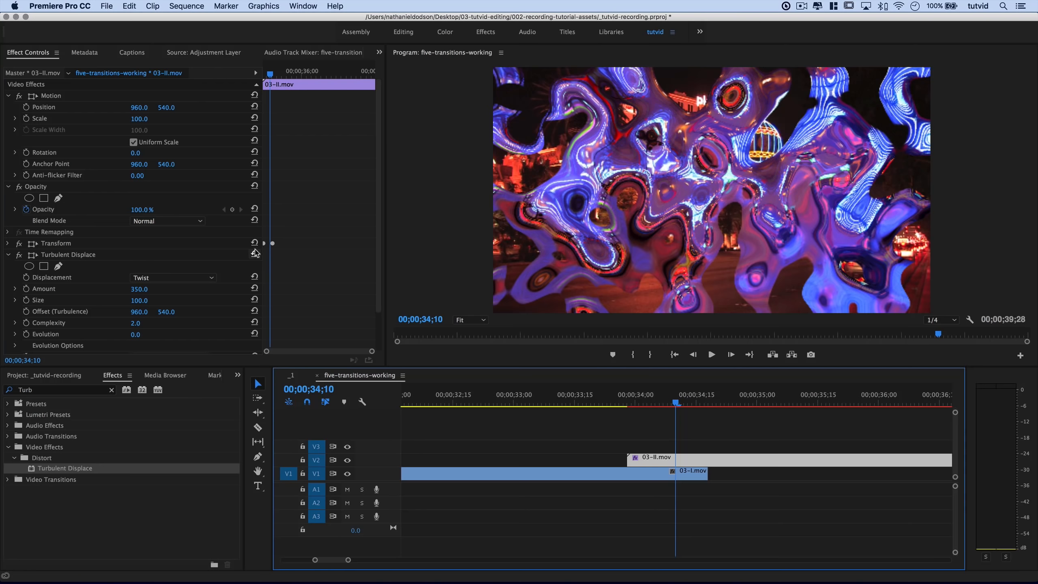
left_click(8, 243)
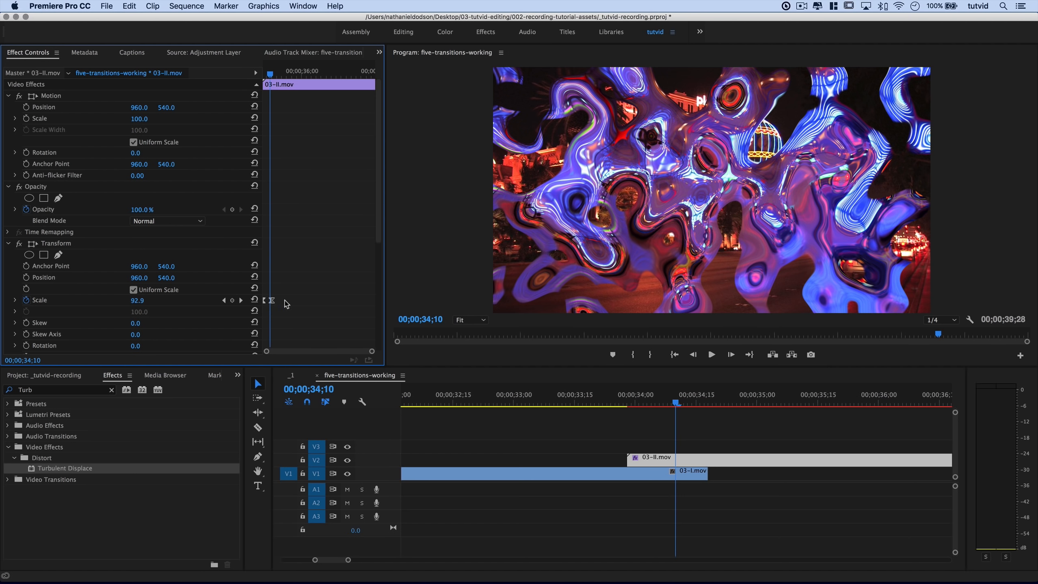
key("=")
key("=")
key("=")
key("=")
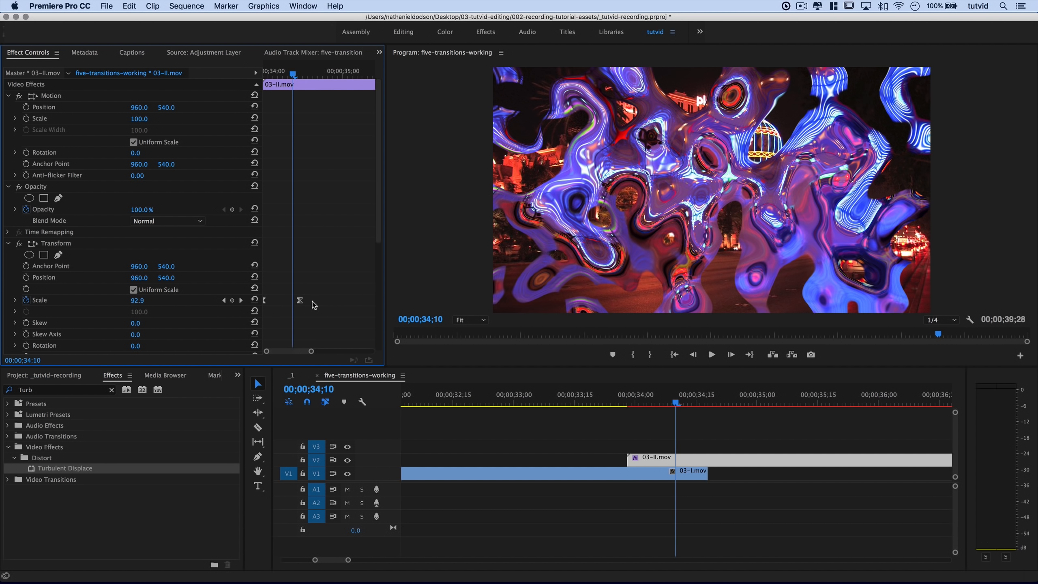
left_click(241, 300)
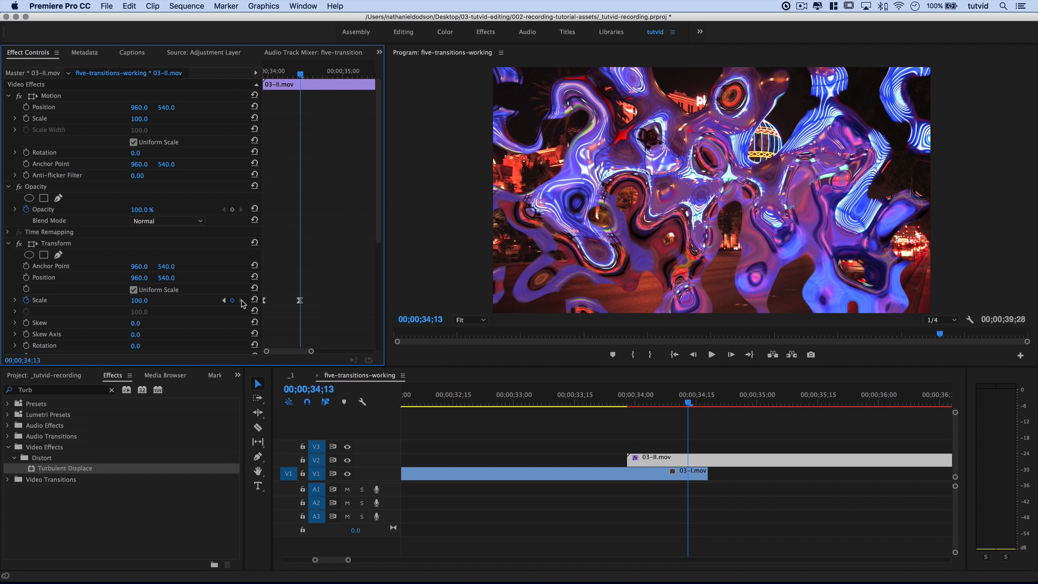
left_click(8, 244)
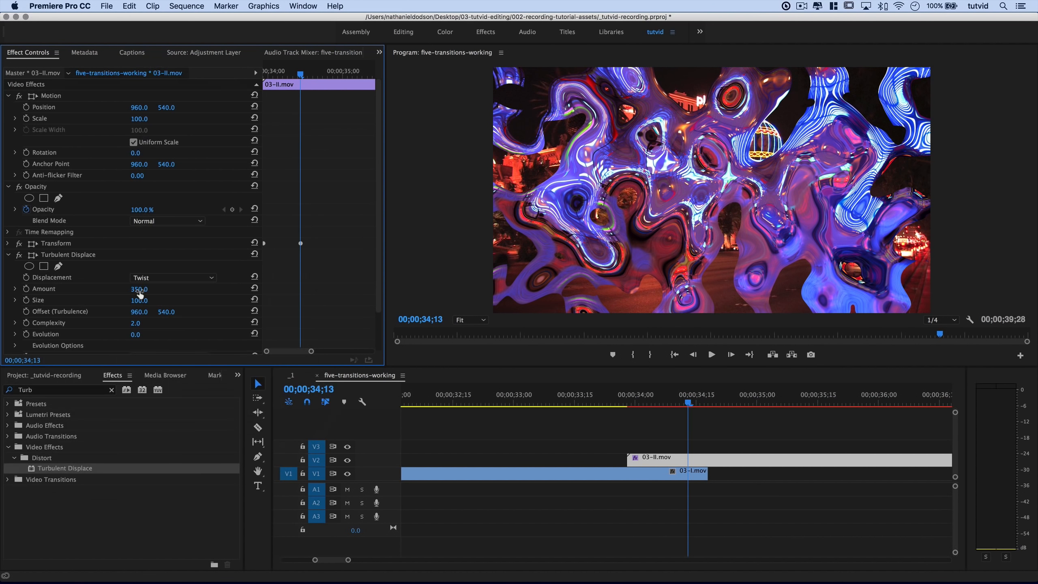
Enable the Turbulent Displace Amount stopwatch and move its 350 keyframe to the clip's start.
left_click(25, 288)
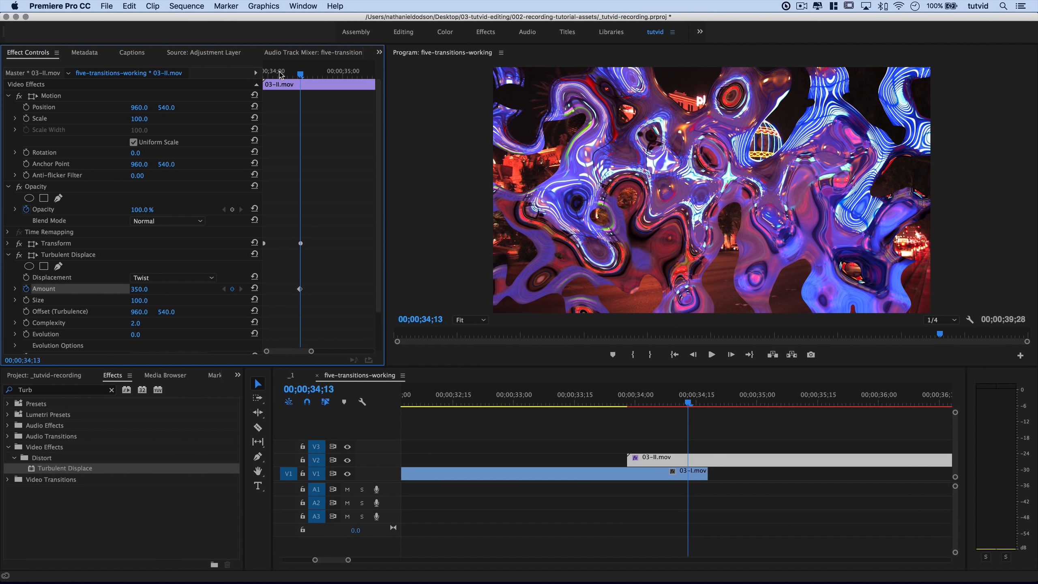
left_click_drag(280, 73, 272, 74)
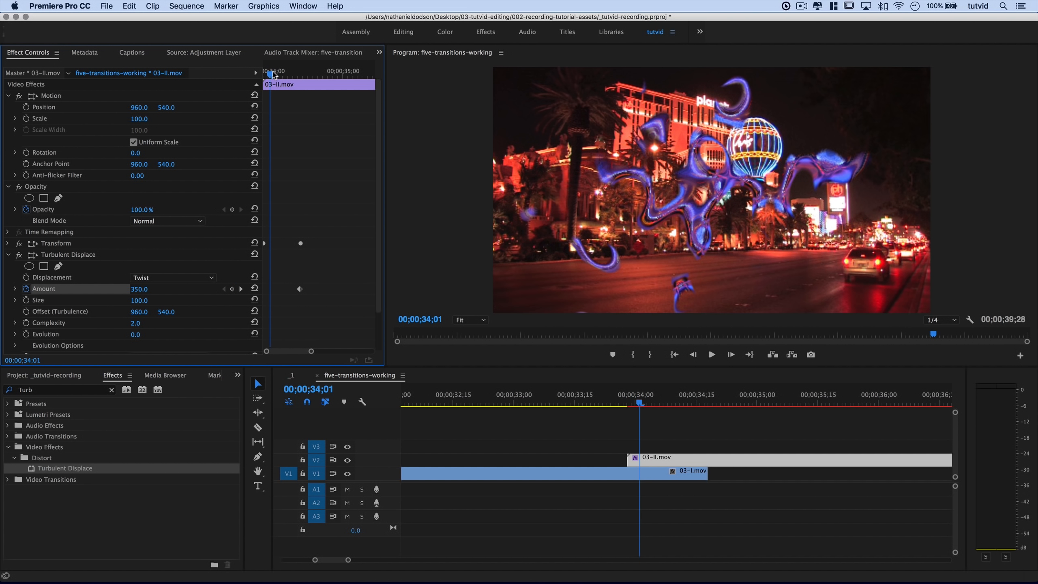
left_click(232, 289)
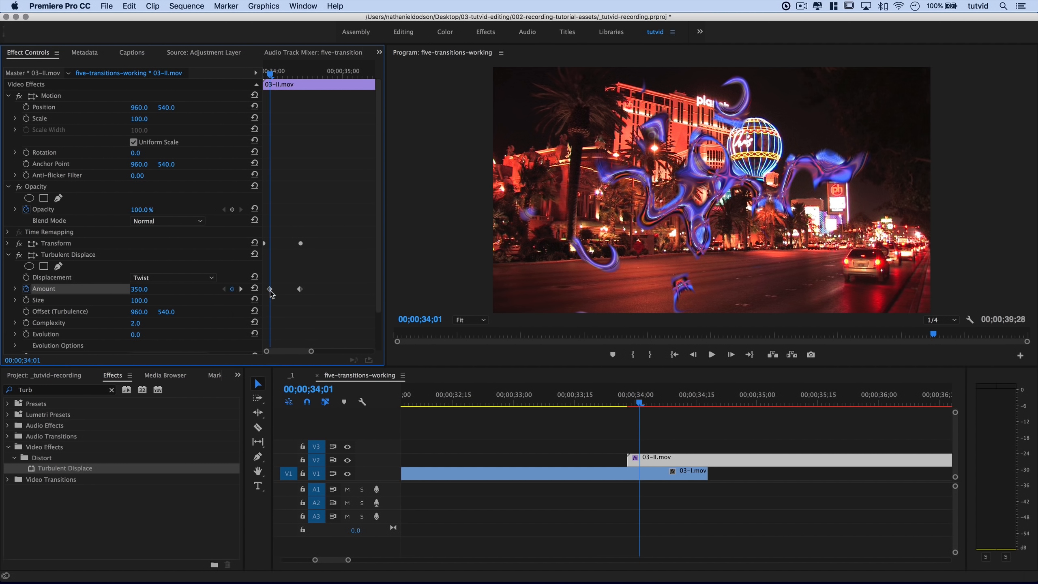
left_click_drag(270, 290, 264, 290)
Set Amount to 0 at the 34;13 keyframe and check the distortion midway at 34;06.
left_click(241, 289)
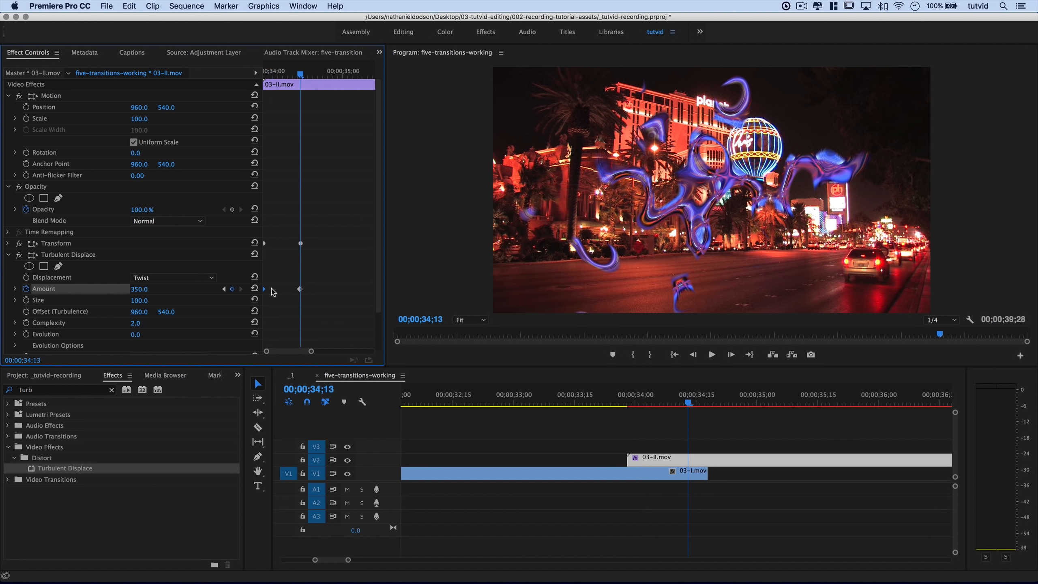
left_click(140, 289)
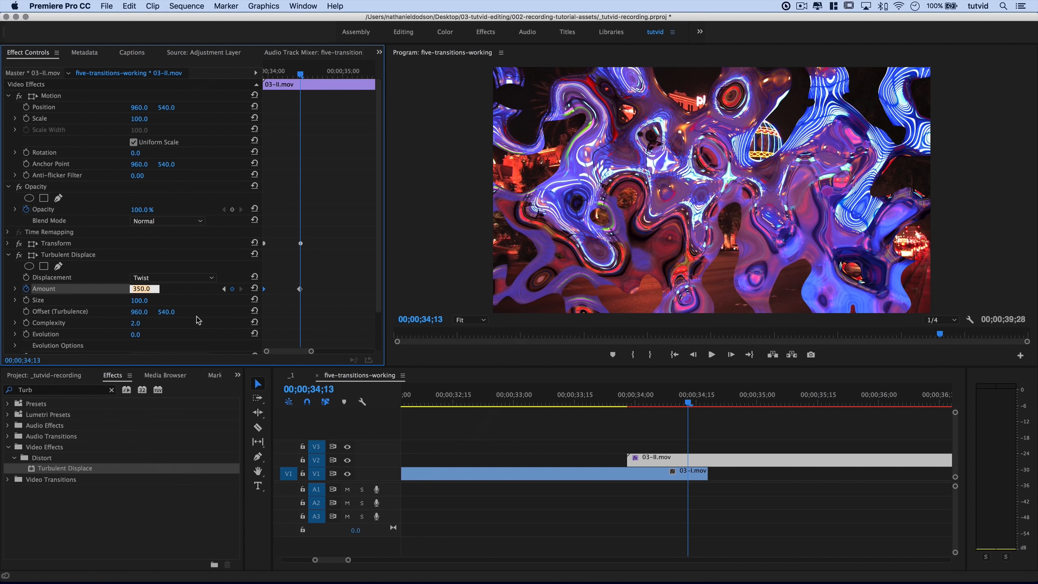
type("0")
key("Tab")
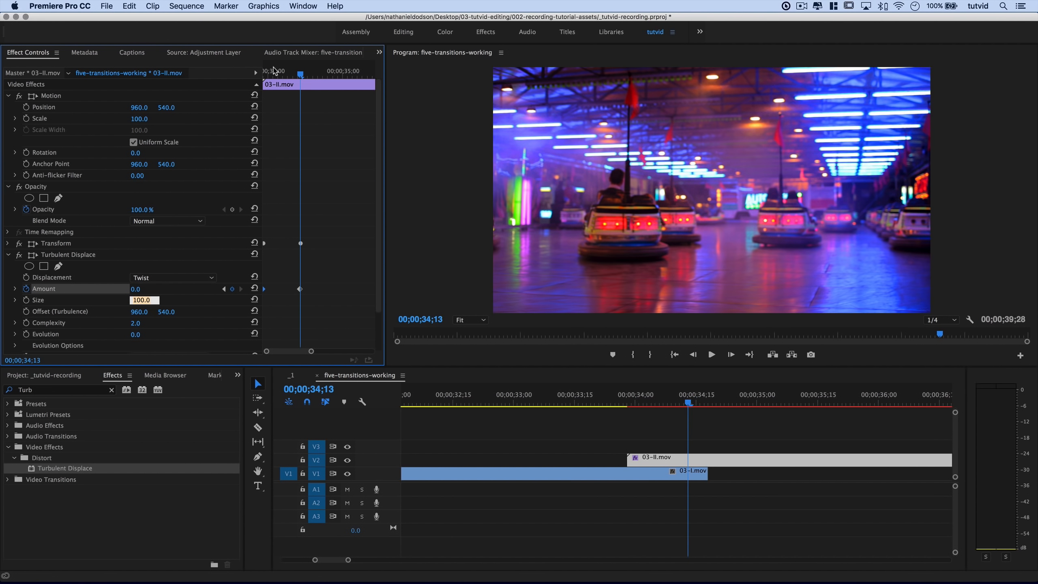
left_click_drag(274, 71, 310, 83)
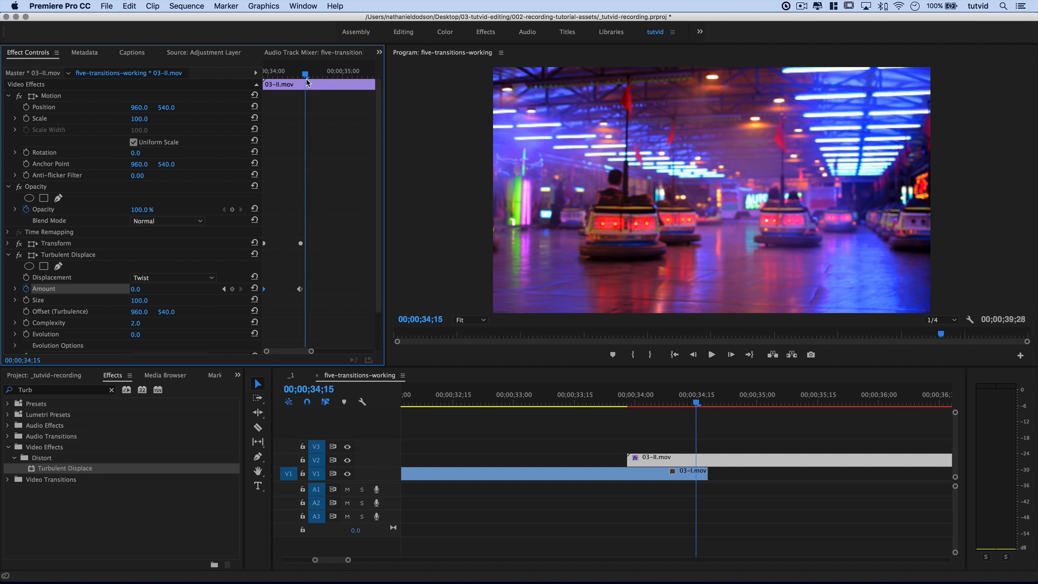
Mark In at 32;28 and Out at 35;23, then render previews for that range.
key("Up")
left_click_drag(560, 386, 505, 394)
key("i")
left_click(851, 403)
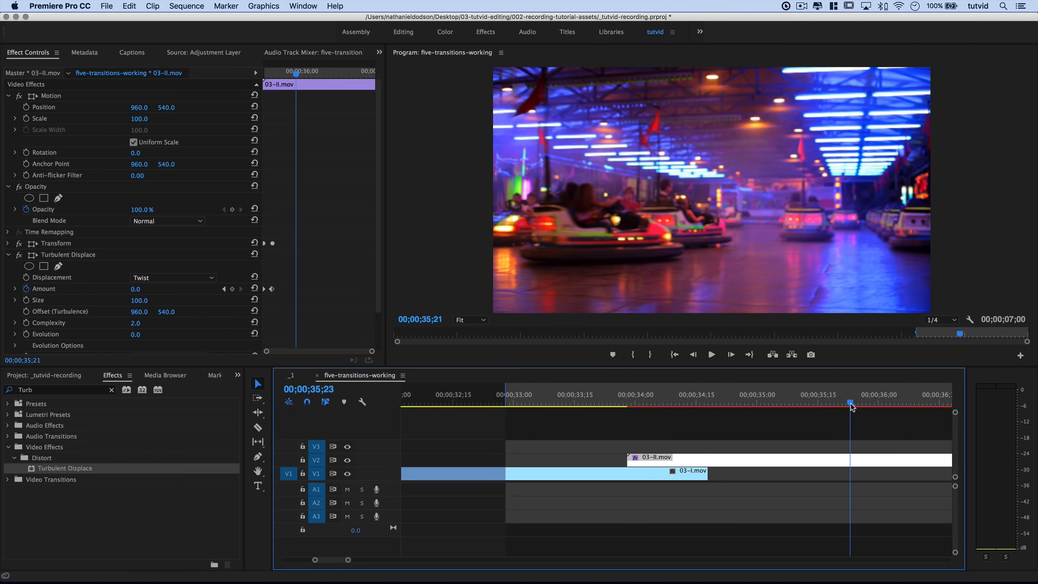
key("o")
left_click(186, 6)
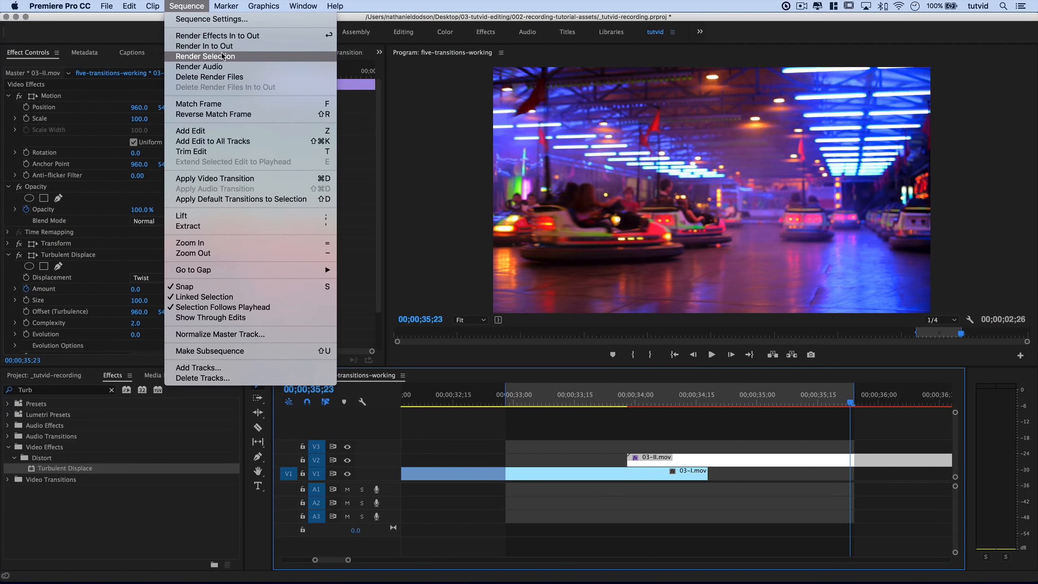
left_click(205, 55)
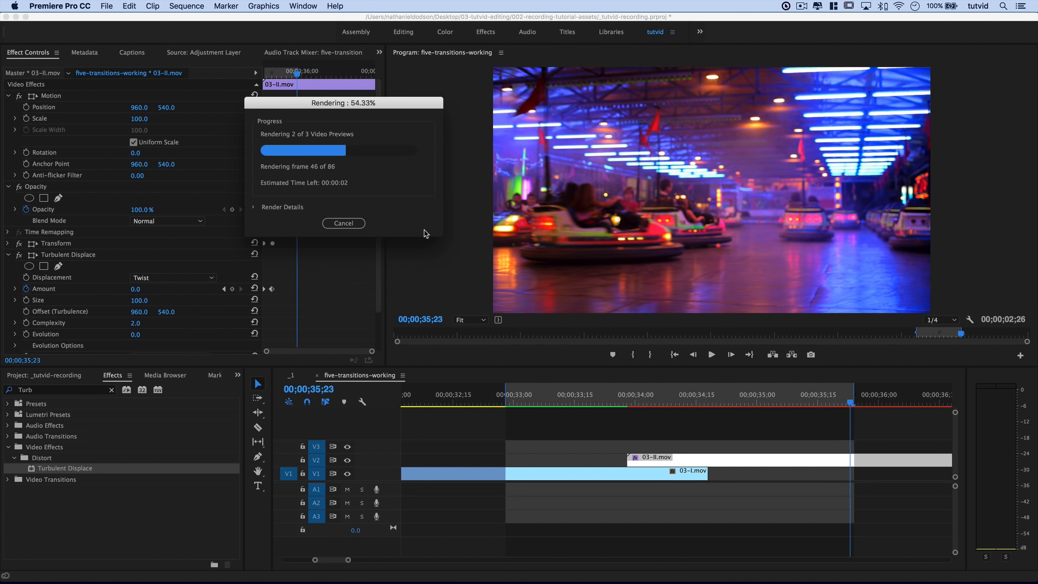
Clear the In/Out marks and play back the rendered transition.
left_click(603, 472)
key("alt+x")
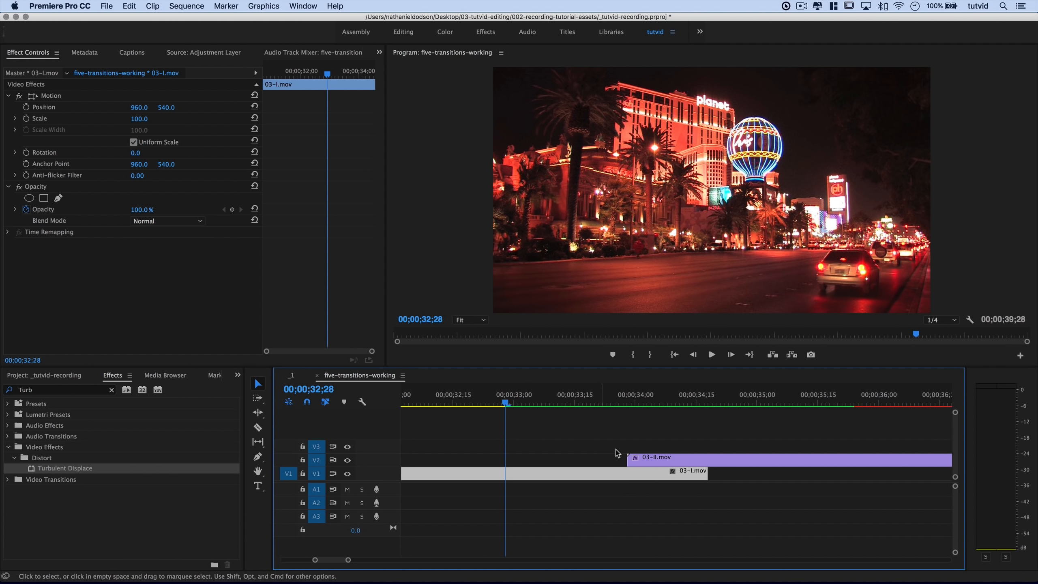
key("space")
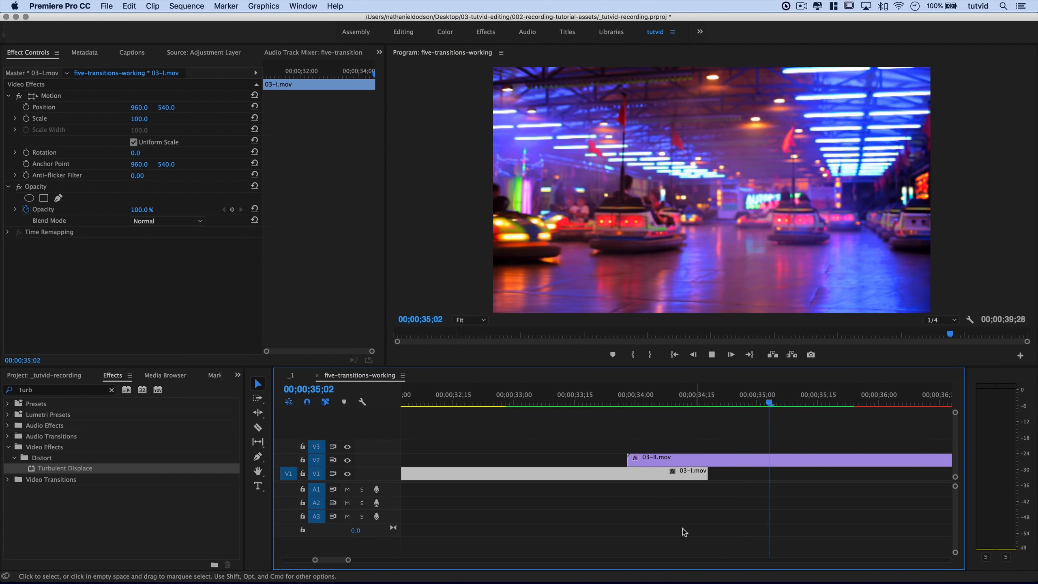
key("space")
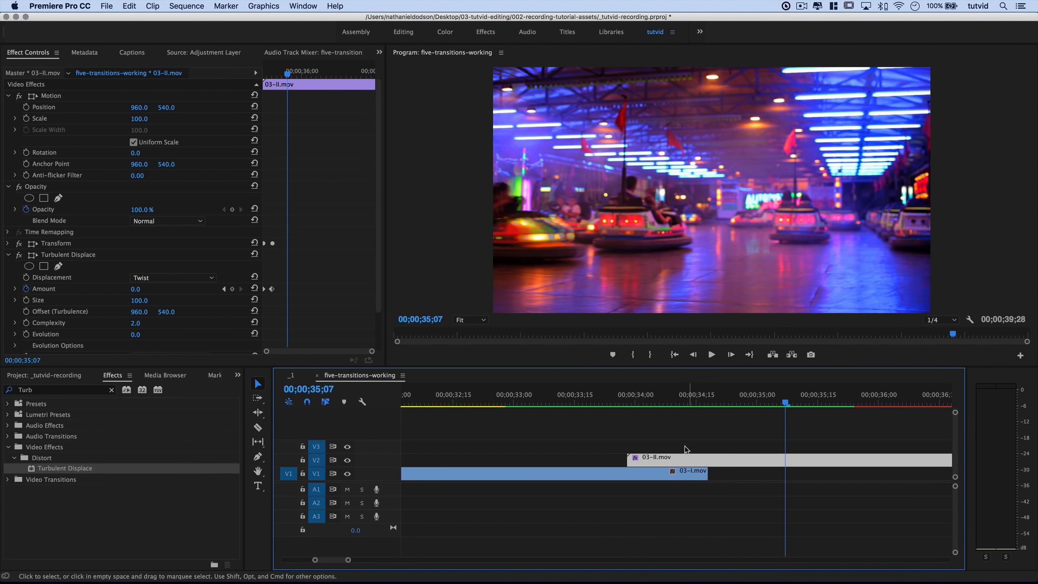
Zoom the timeline out to 30;00–38;00 and select the 03-II.mov clip on V2.
left_click(685, 431)
key("minus")
left_click(679, 453)
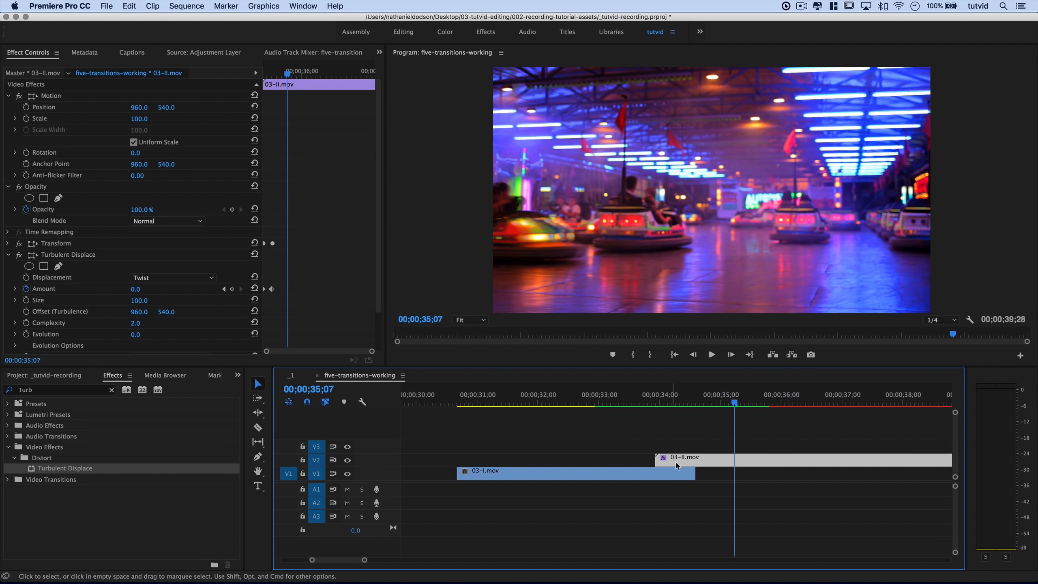
Select the Transform and Turbulent Displace effects and save them as preset 'Splatter Transition'.
left_click(9, 255)
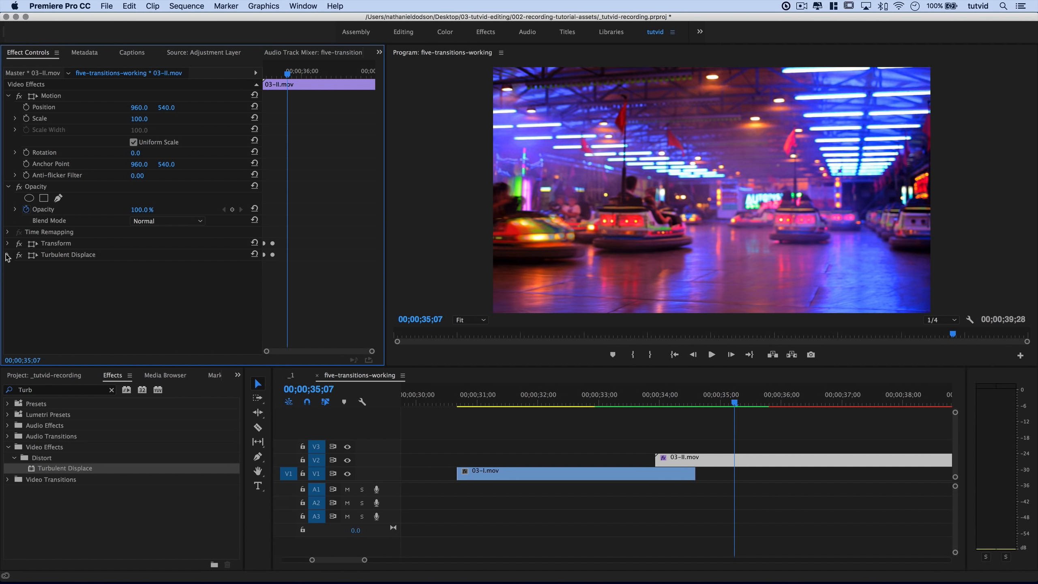
left_click(66, 245)
left_click(75, 257, "shift")
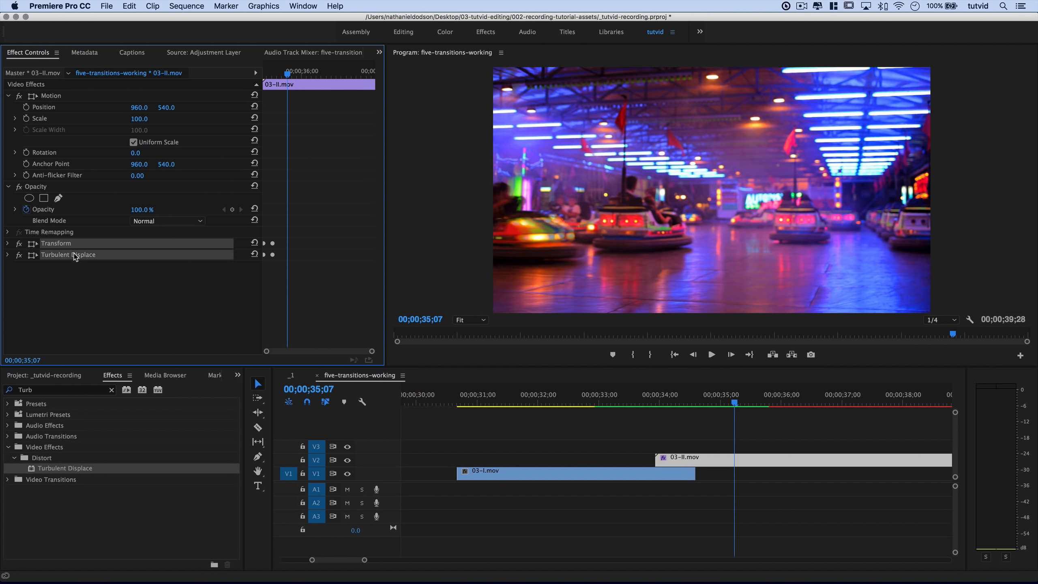
right_click(94, 256)
left_click(122, 275)
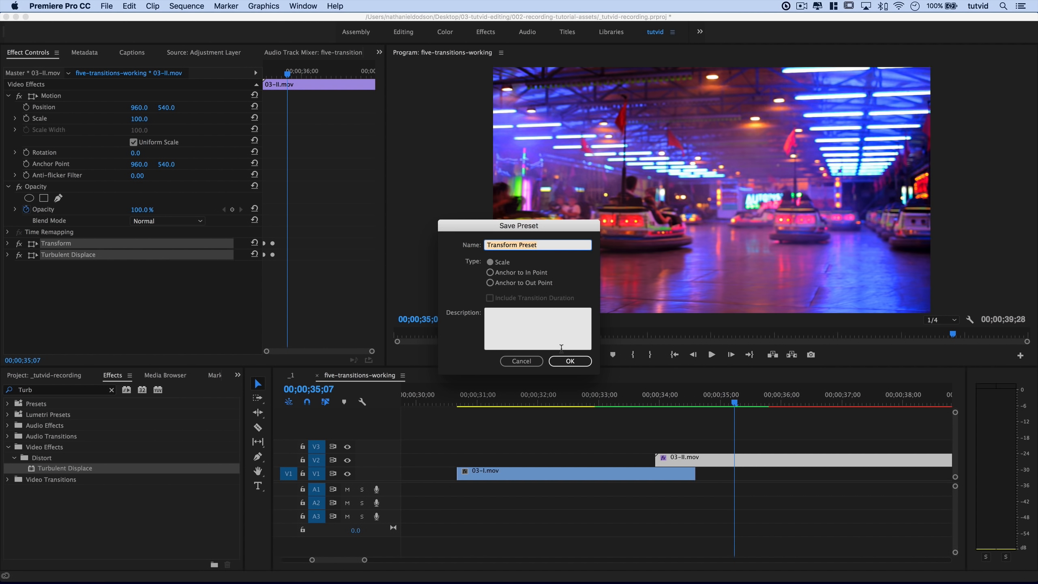
type("Splatter Transition")
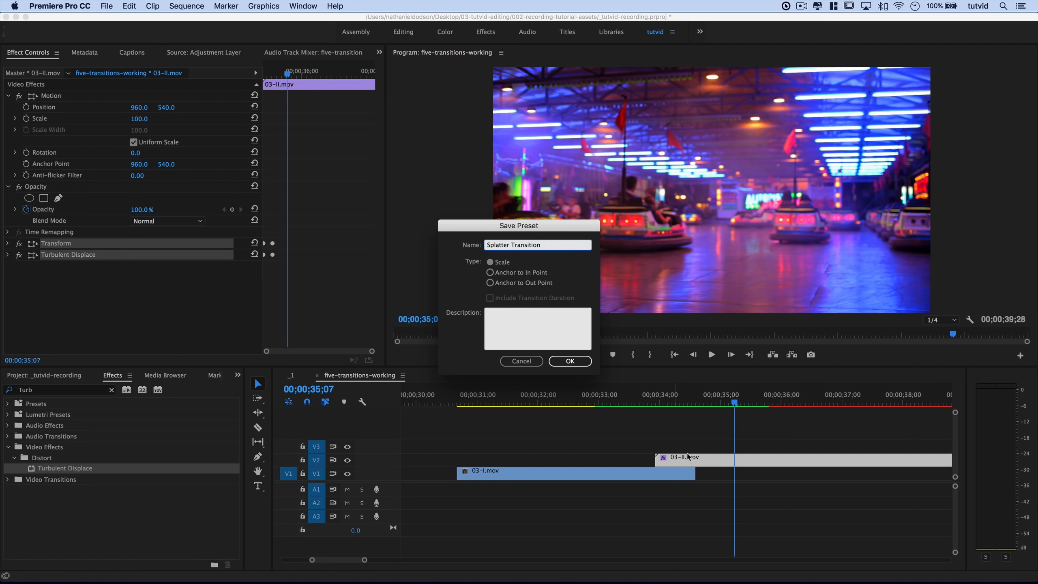
Confirm the 'Splatter Transition' preset, clear the 'Turb' effects search and deselect the effects.
left_click(572, 360)
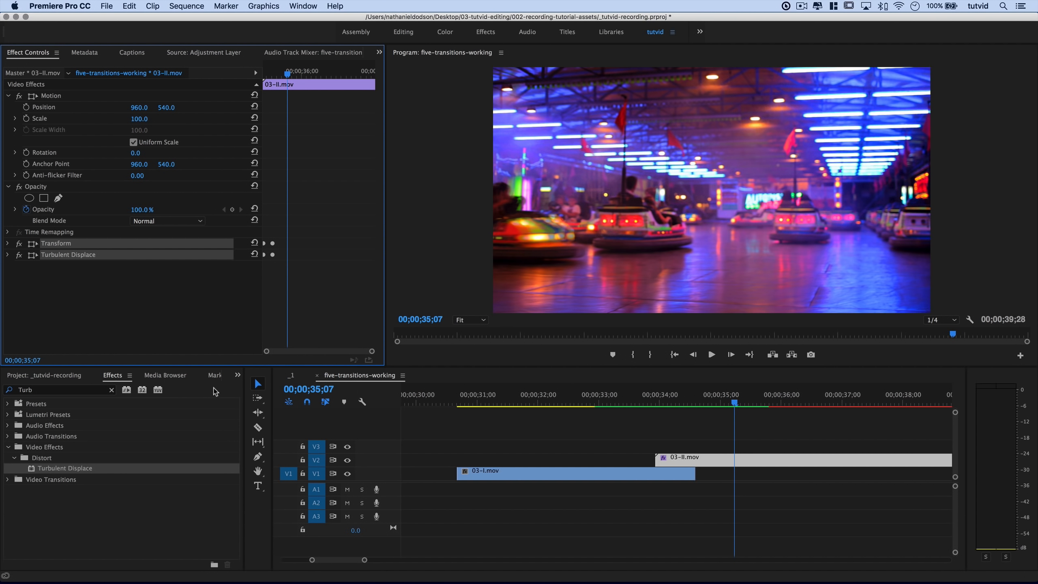
left_click(112, 390)
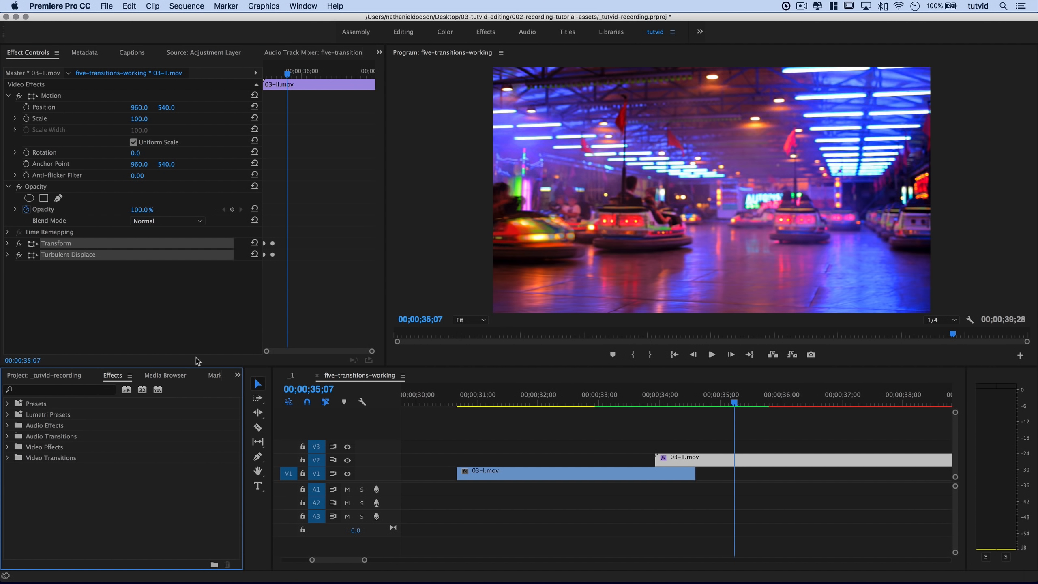
left_click(99, 325)
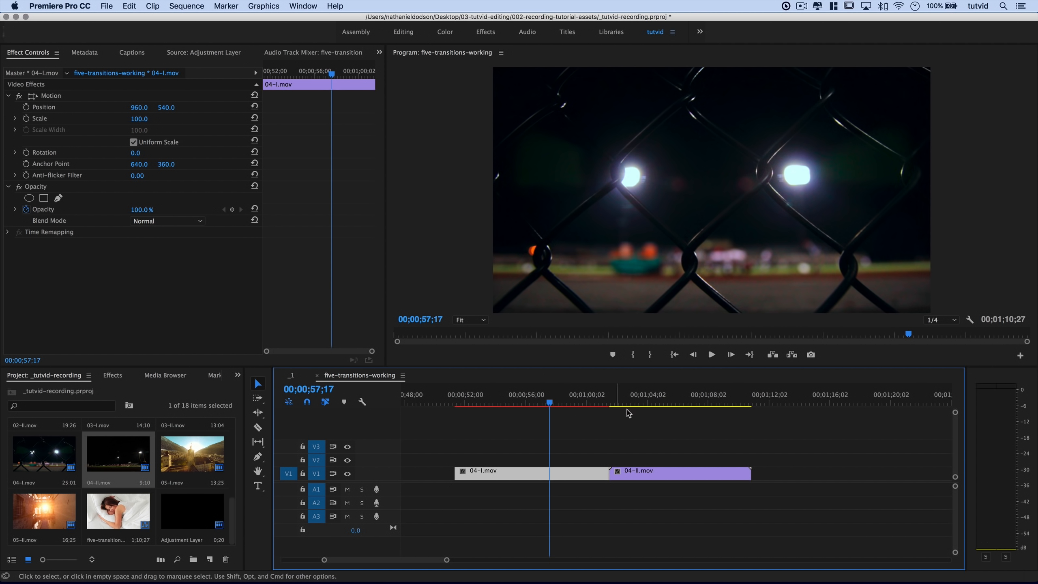
Scrub the footage around the 04-I/04-II cut and park the playhead at the start of 04-II.mov.
left_click(591, 403)
left_click_drag(593, 402, 560, 428)
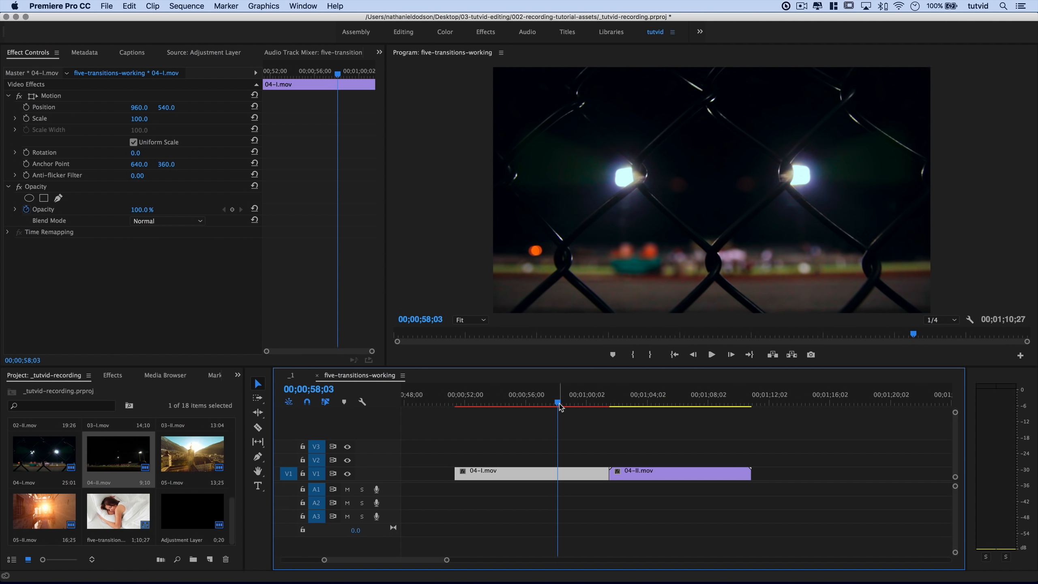
left_click_drag(560, 404, 596, 426)
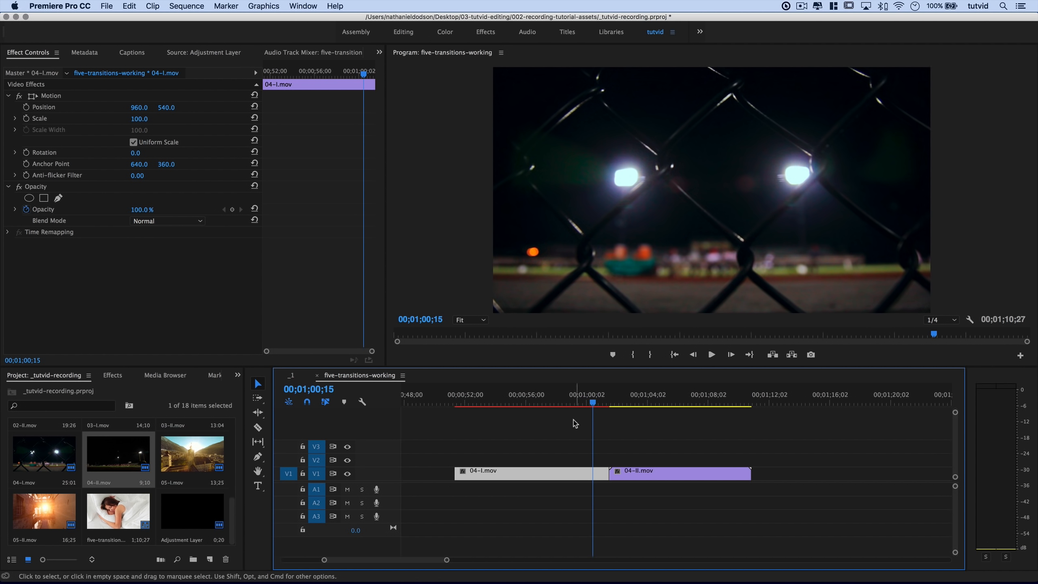
left_click(592, 404)
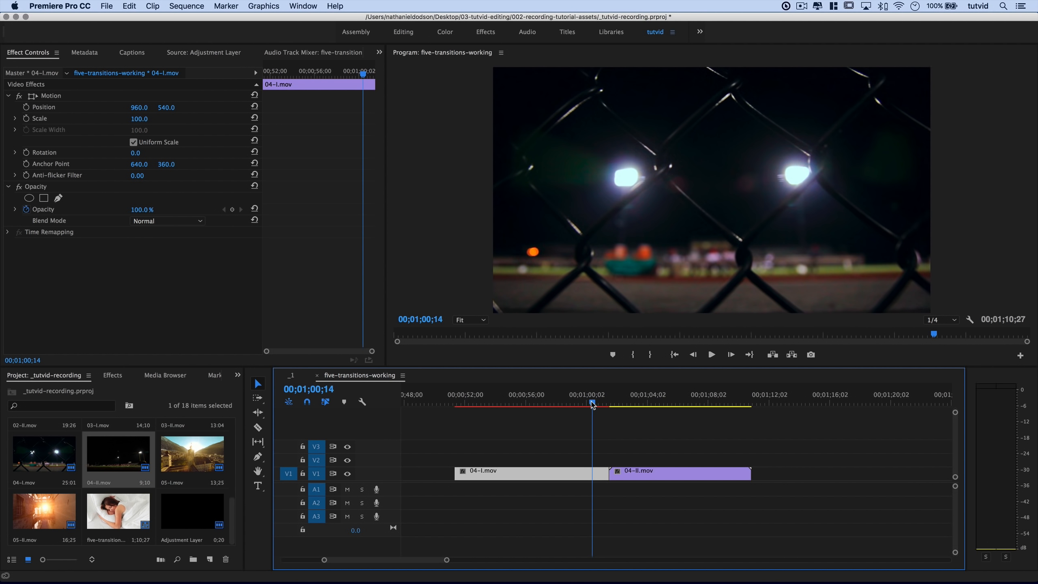
left_click_drag(592, 405, 613, 406)
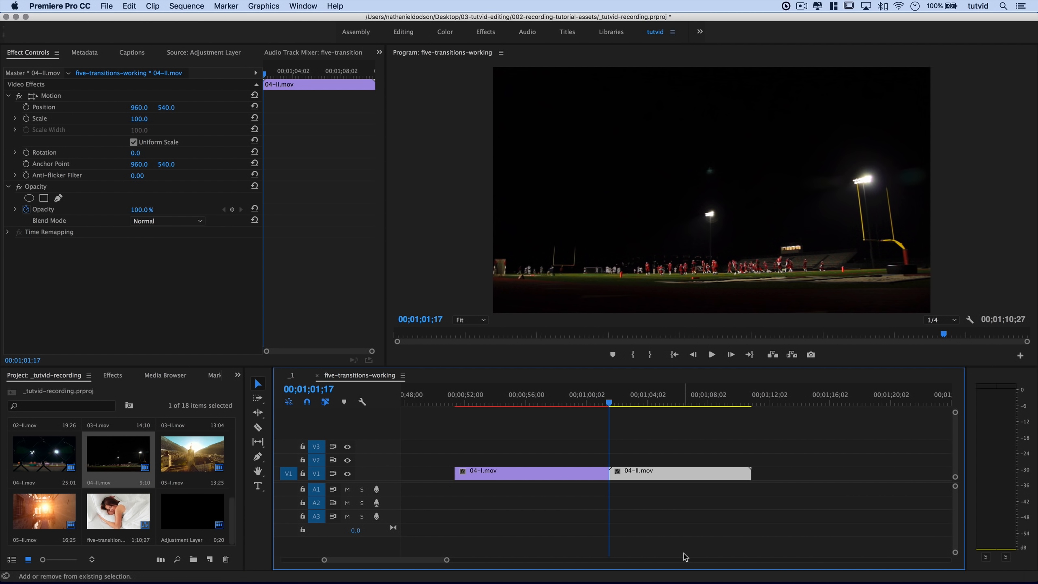
Razor 04-I.mov 10 frames before the cut and 04-II.mov 10 frames after it.
key("shift+Left")
key("shift+Left")
key("=")
key("=")
key("=")
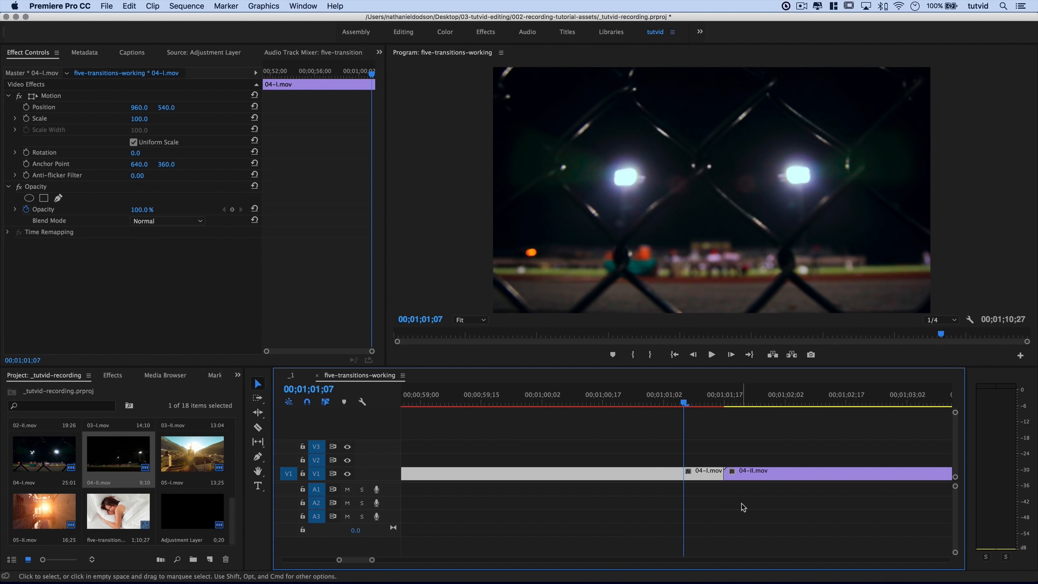
scroll(743, 498, "right", 3)
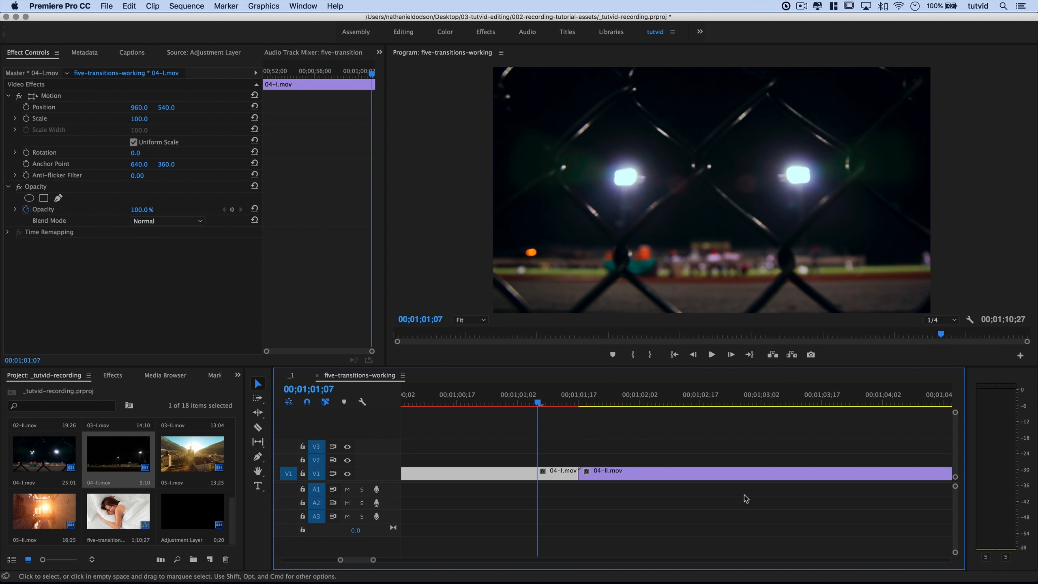
left_click(258, 428)
left_click(537, 474)
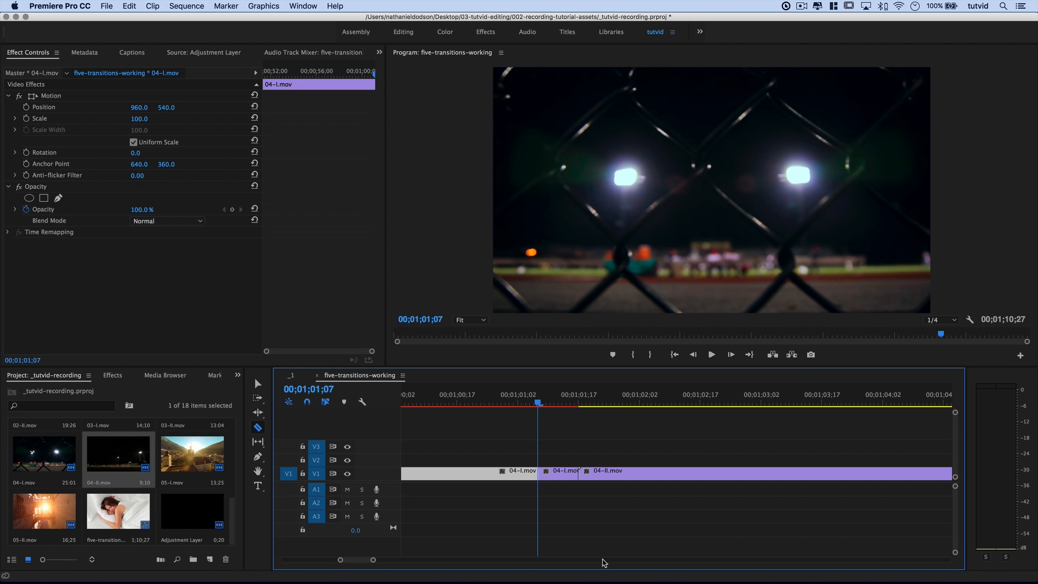
key("shift+Right")
key("shift+Right")
key("shift+Right")
key("shift+Right")
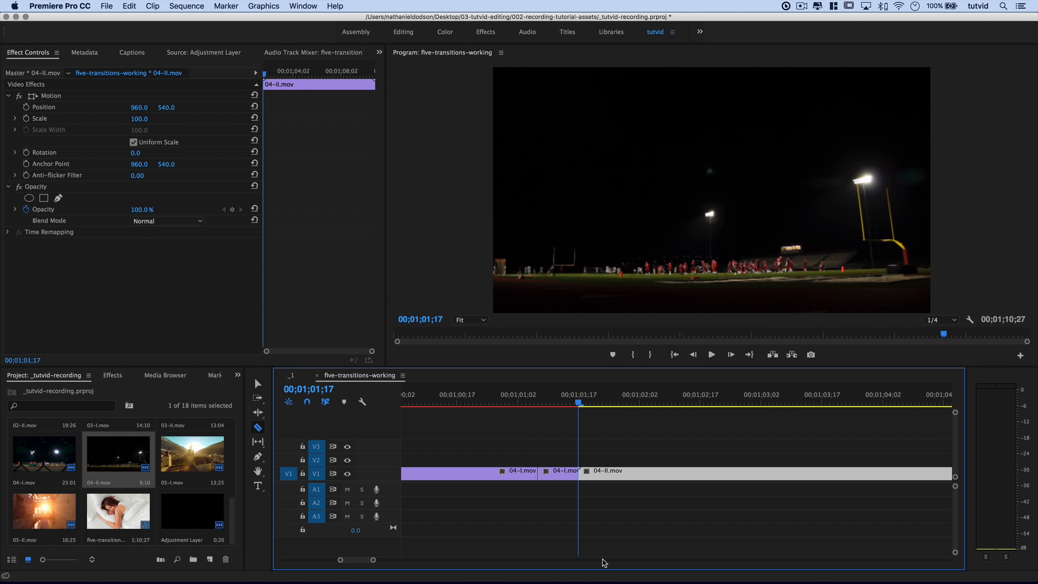
left_click(620, 473)
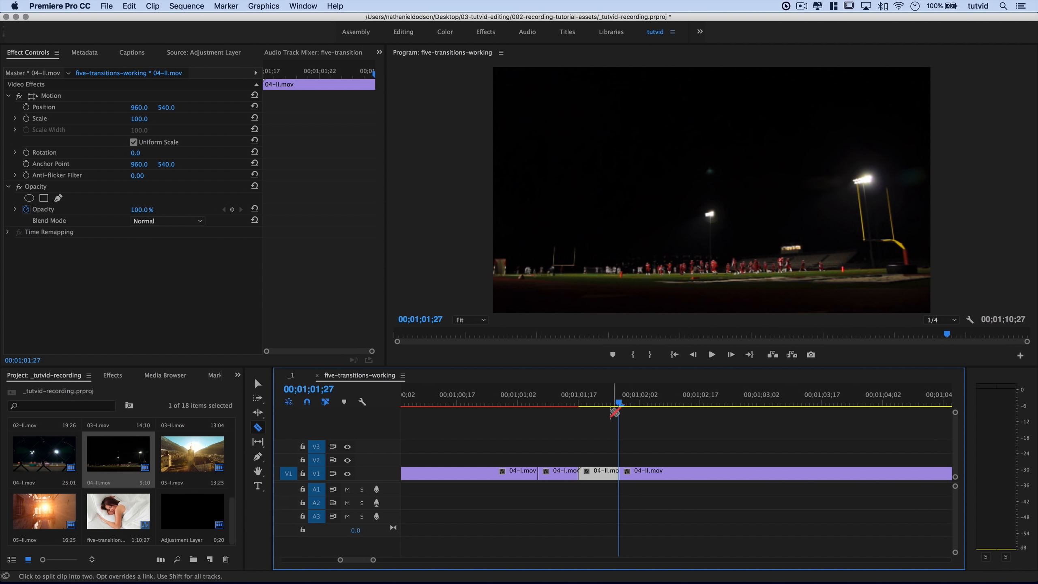
left_click(617, 407)
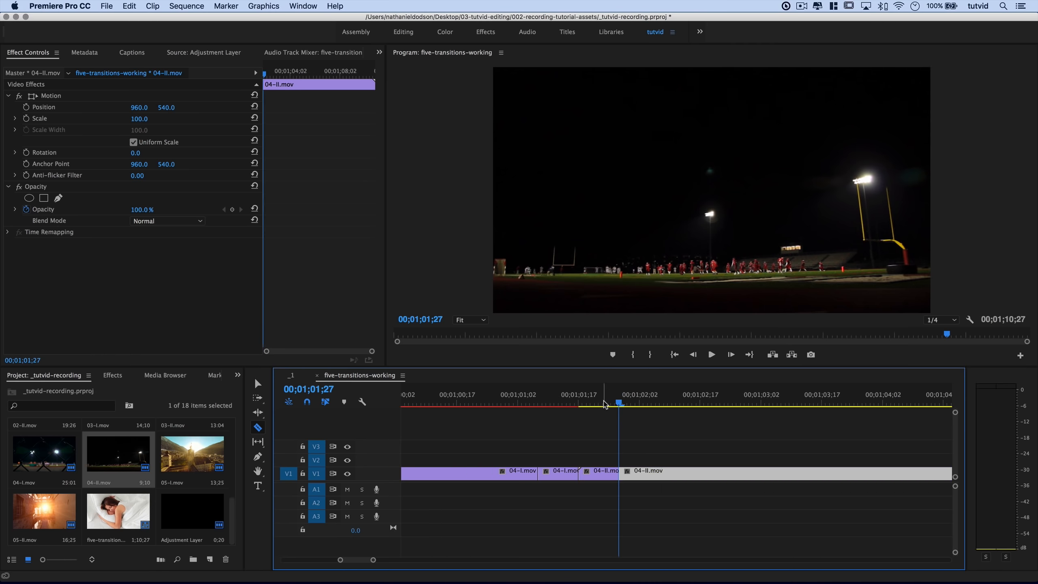
Apply Lens Distortion Trans 01 to the end of 04-I.mov and Trans 02 to the start of 04-II.mov, then preview.
left_click(117, 375)
double_click(23, 406)
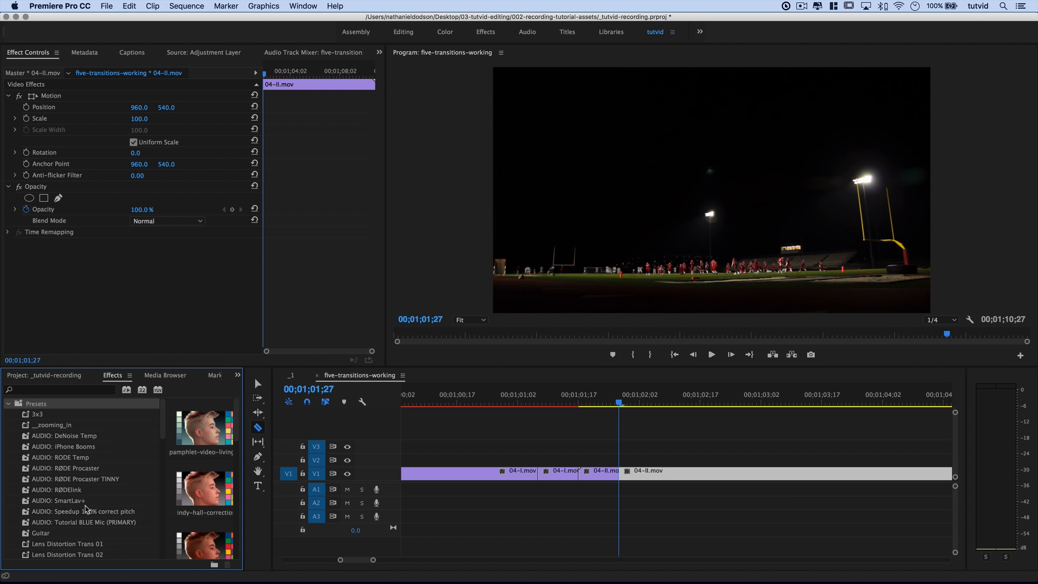
scroll(87, 509, "down", 3)
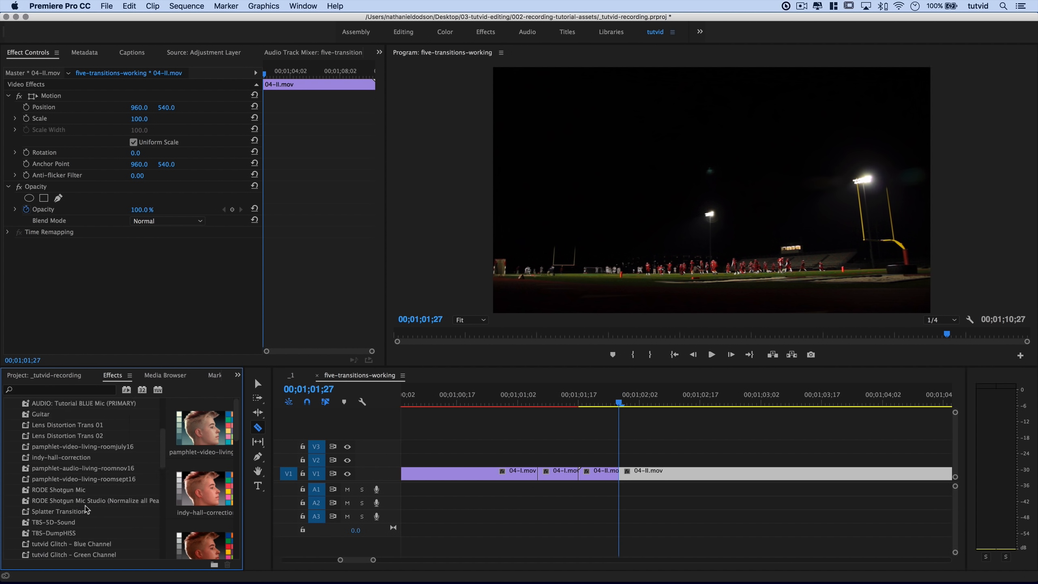
left_click(76, 425)
left_click_drag(73, 428, 566, 472)
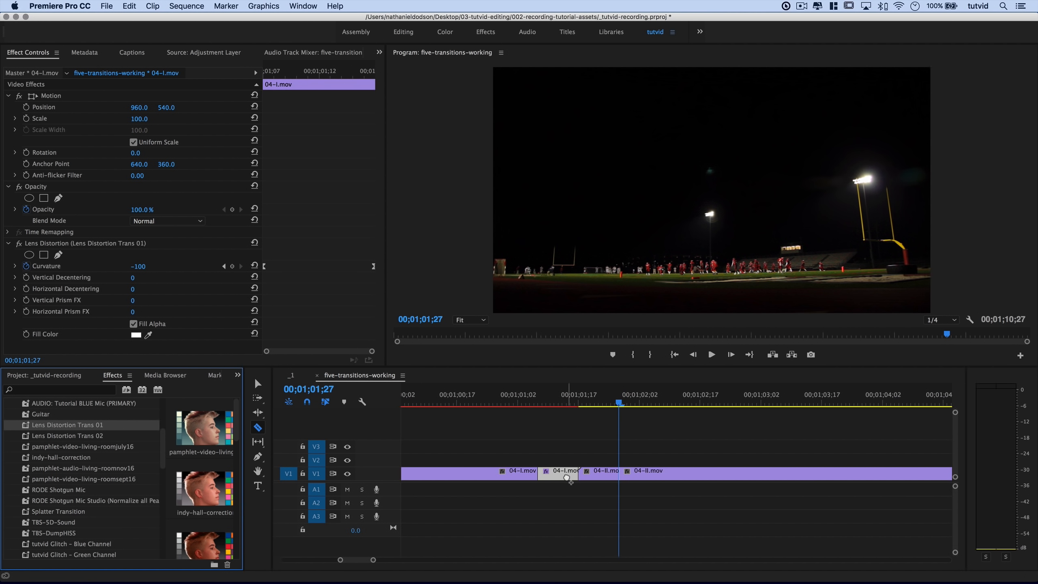
left_click_drag(95, 439, 598, 471)
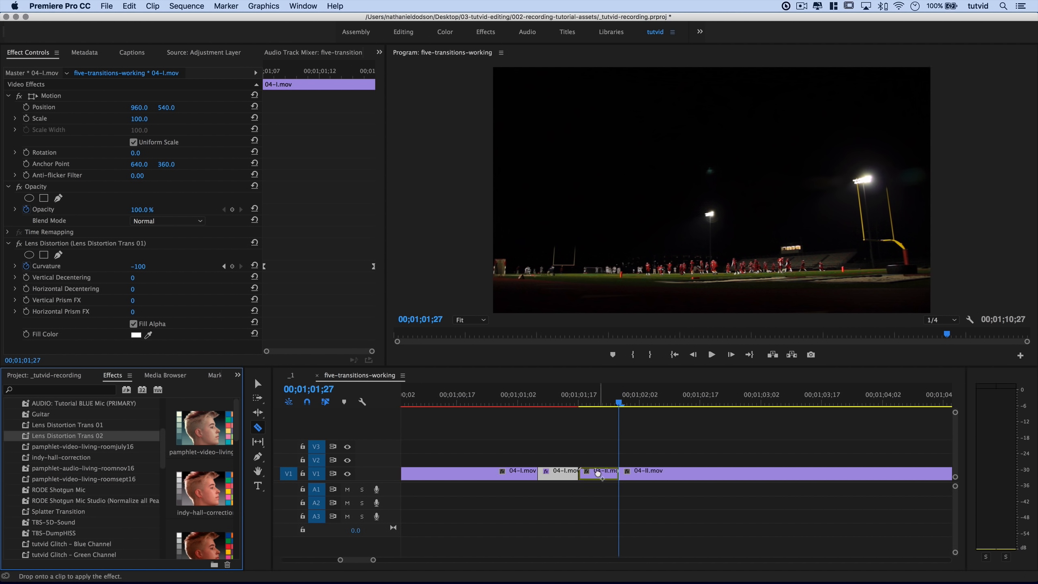
left_click_drag(589, 399, 559, 414)
key("space")
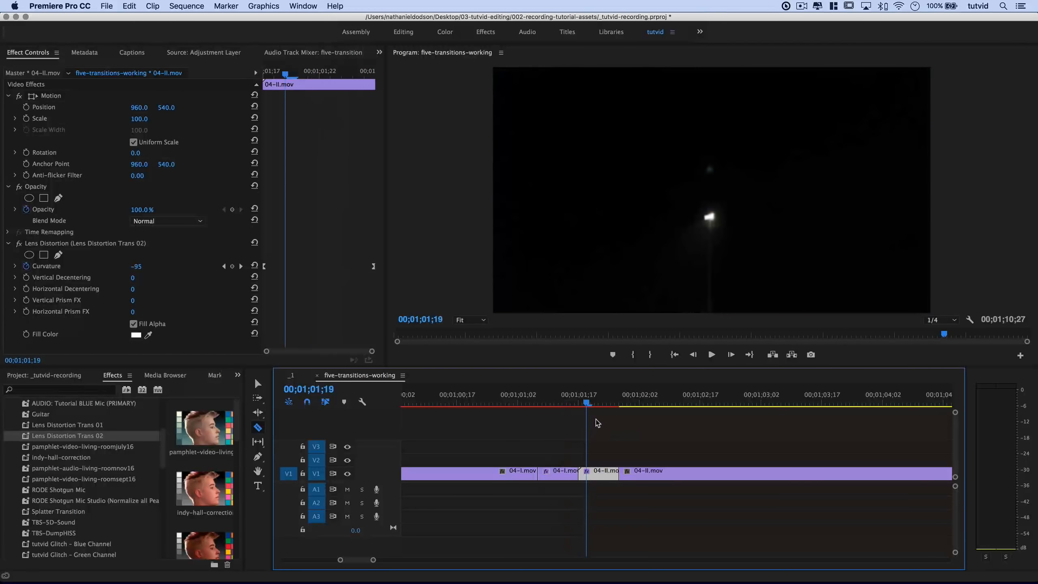
Drop an Adjustment Layer from the Project panel onto V2 above the lens distortion transition.
left_click(53, 376)
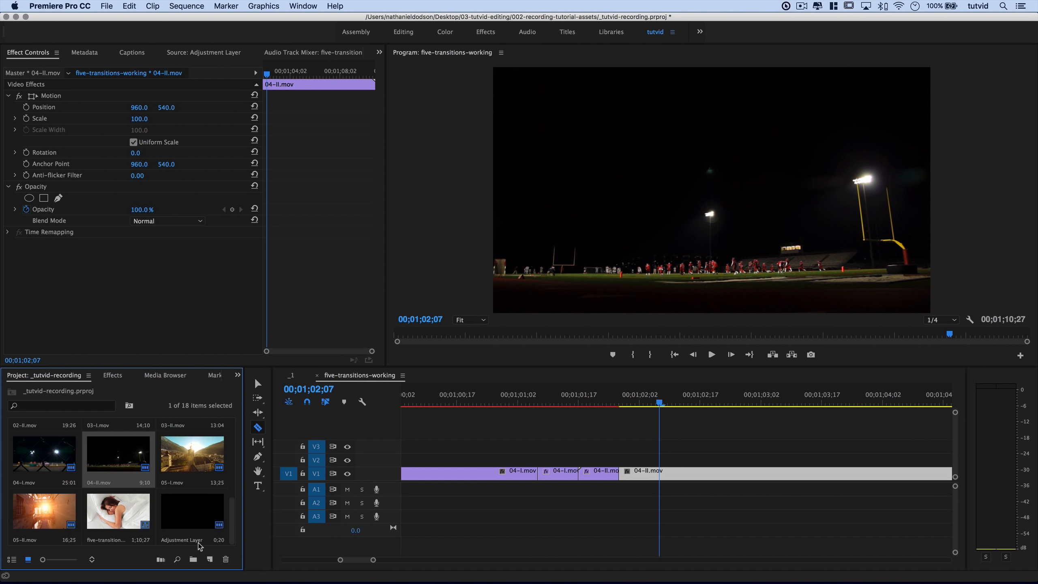
left_click_drag(200, 514, 540, 464)
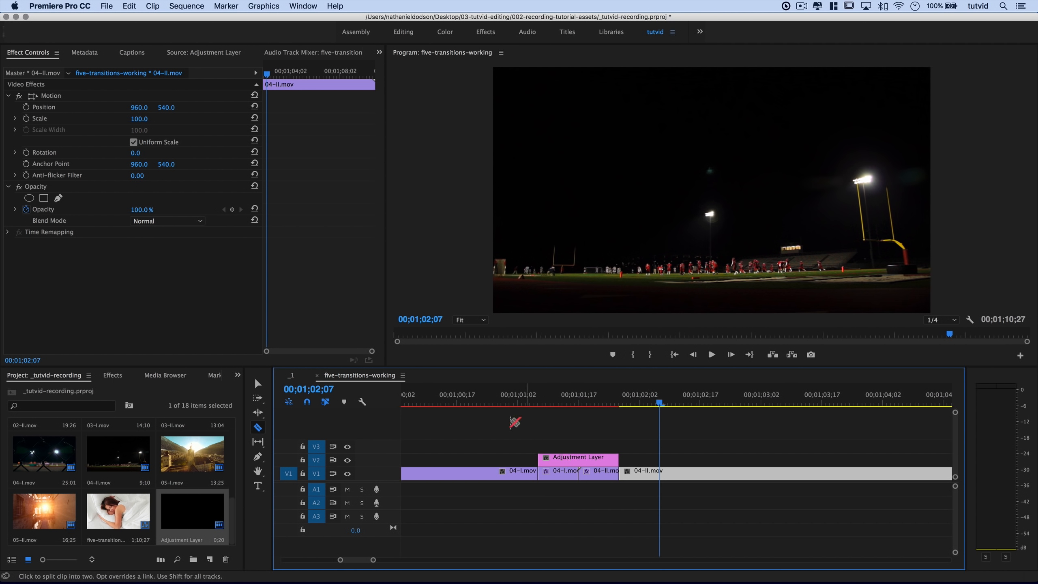
key("v")
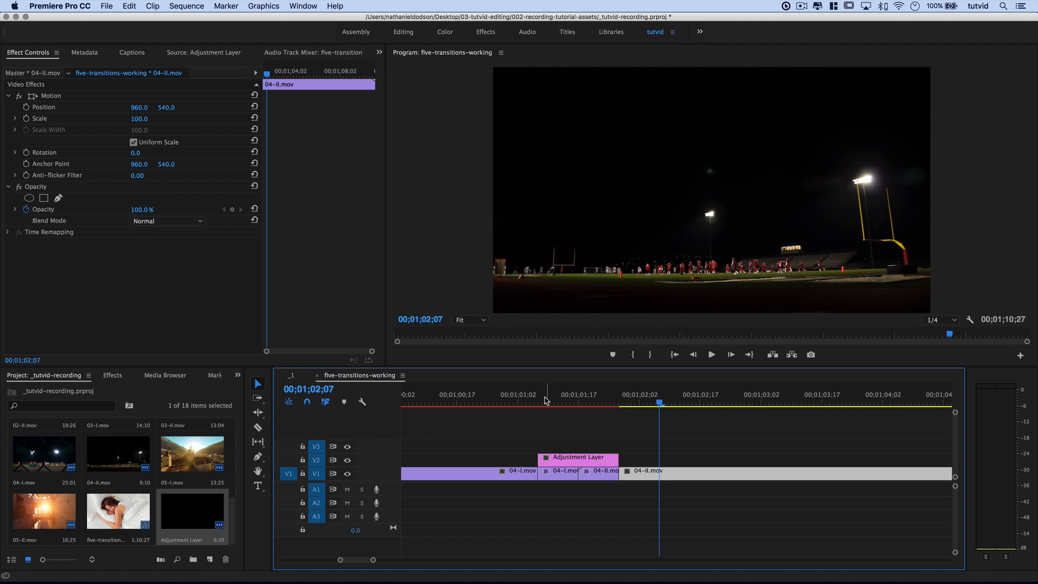
left_click(554, 398)
left_click(539, 460)
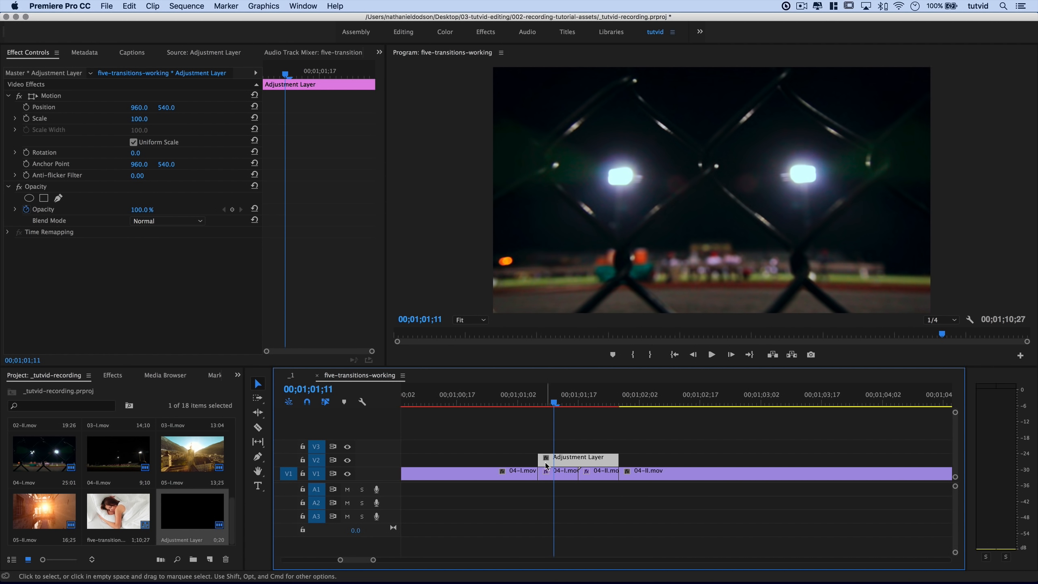
Trim the Adjustment Layer to span both 10-frame distorted pieces and scrub the transition.
left_click_drag(546, 465, 506, 460)
mouse_move(619, 459)
left_mouse_down()
mouse_move(661, 459)
mouse_move(619, 460)
left_mouse_up()
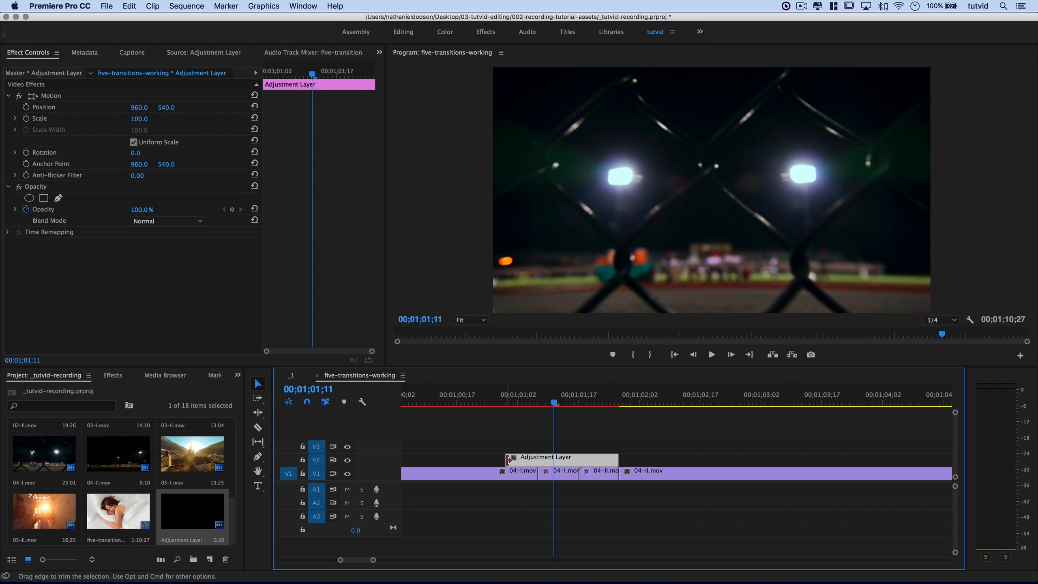
left_click_drag(508, 459, 539, 460)
left_click(543, 404)
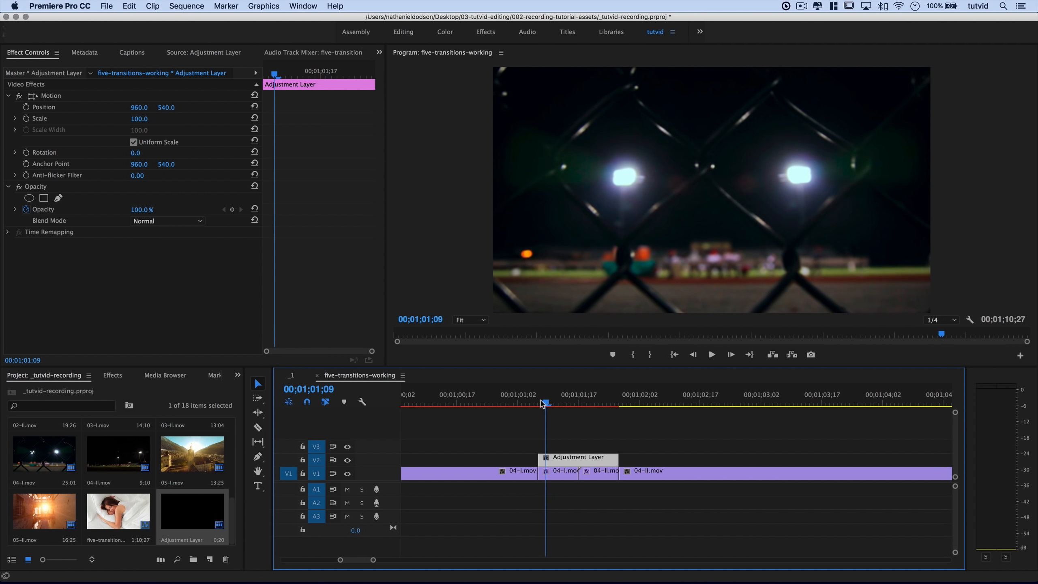
left_click_drag(542, 403, 582, 405)
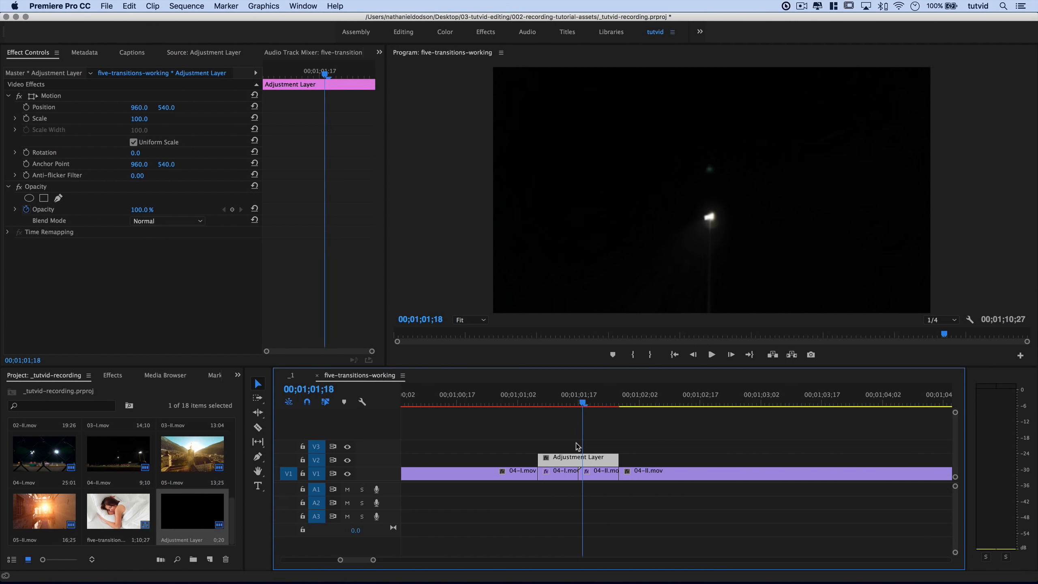
key("Left")
key("Left")
key("Left")
key("Left")
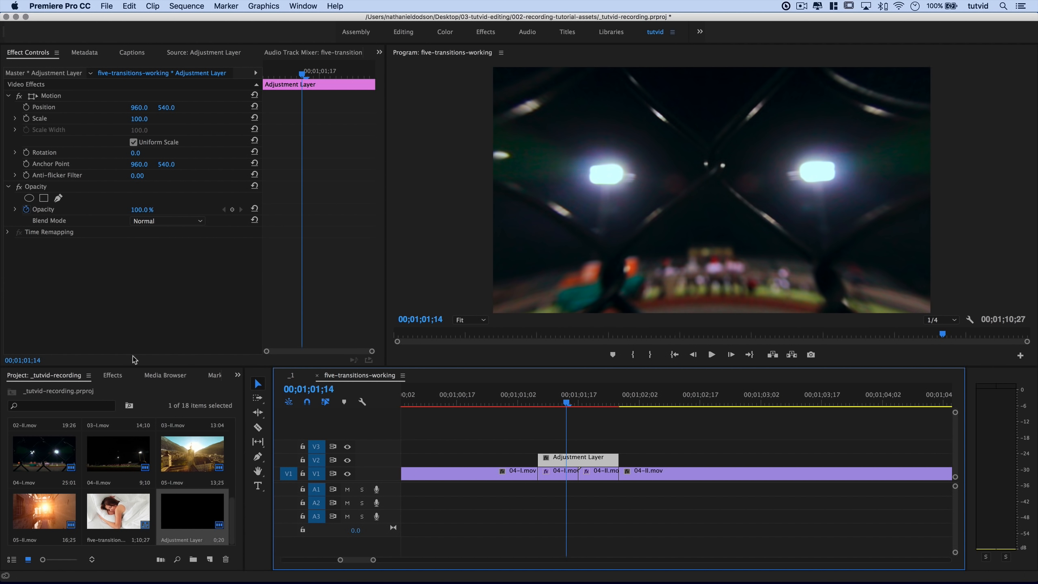
Search effects for 'Off' and apply Offset to the Adjustment Layer.
left_click(109, 376)
scroll(81, 445, "up", 3)
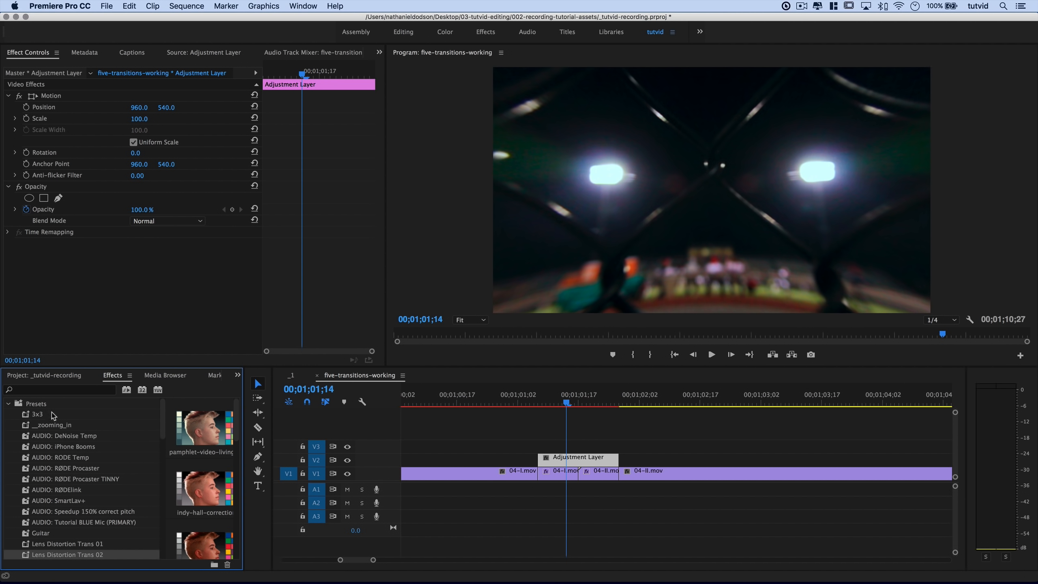
left_click(41, 403)
left_click(52, 390)
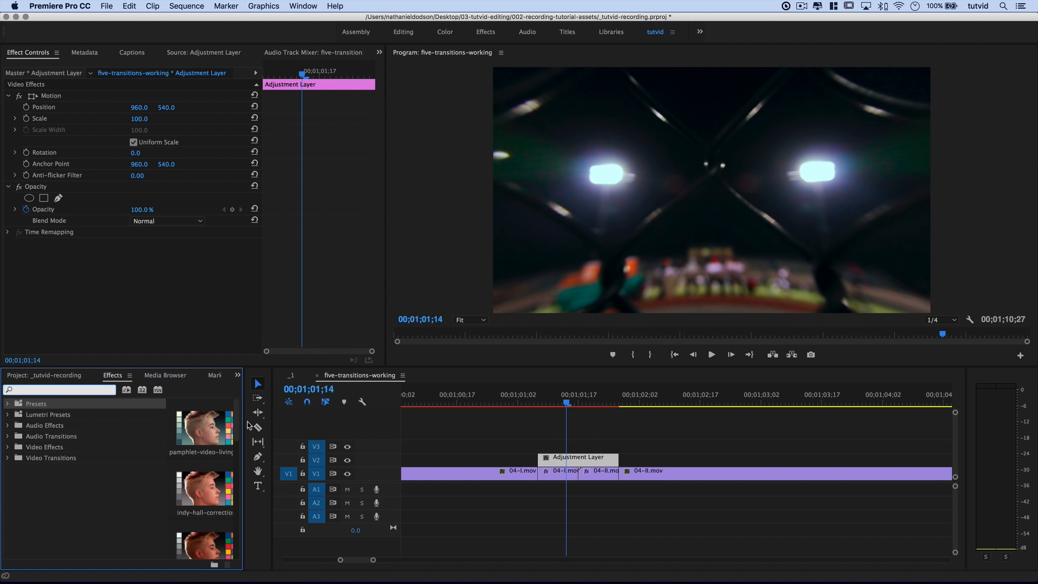
type("Offset")
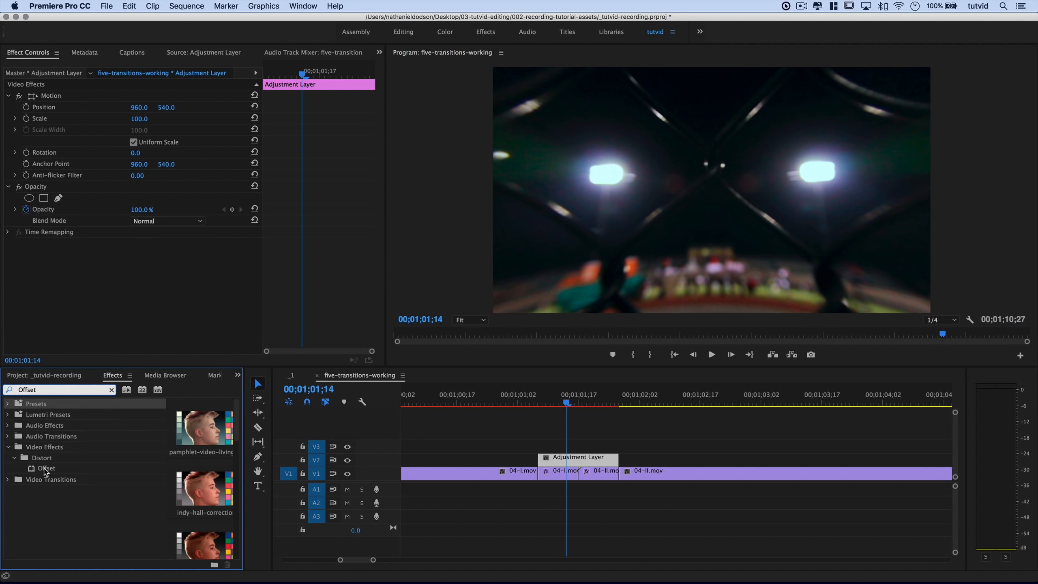
left_click_drag(46, 468, 557, 457)
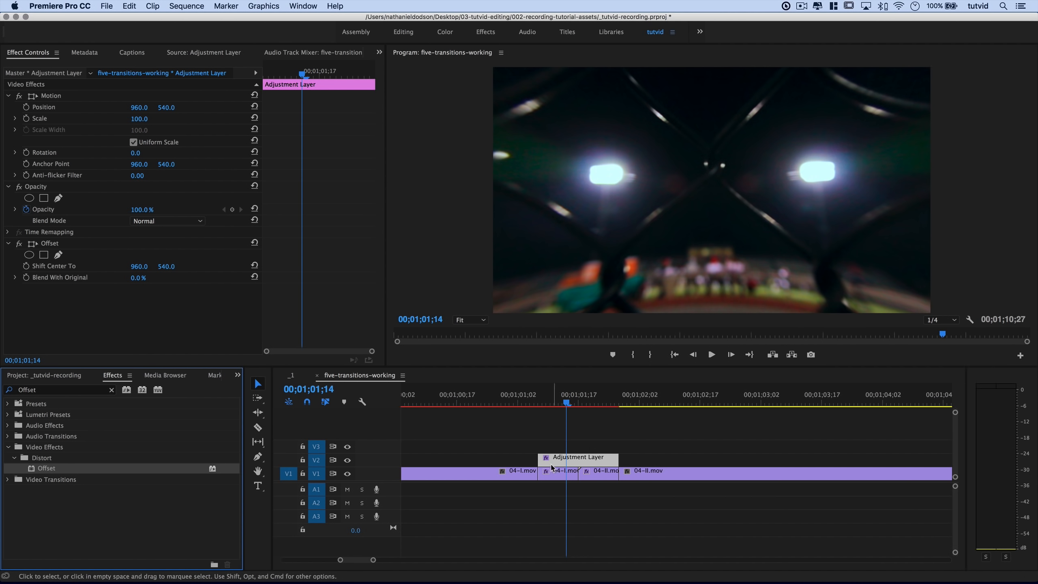
Reselect the Adjustment Layer and jump the playhead to its first frame.
left_click(565, 442)
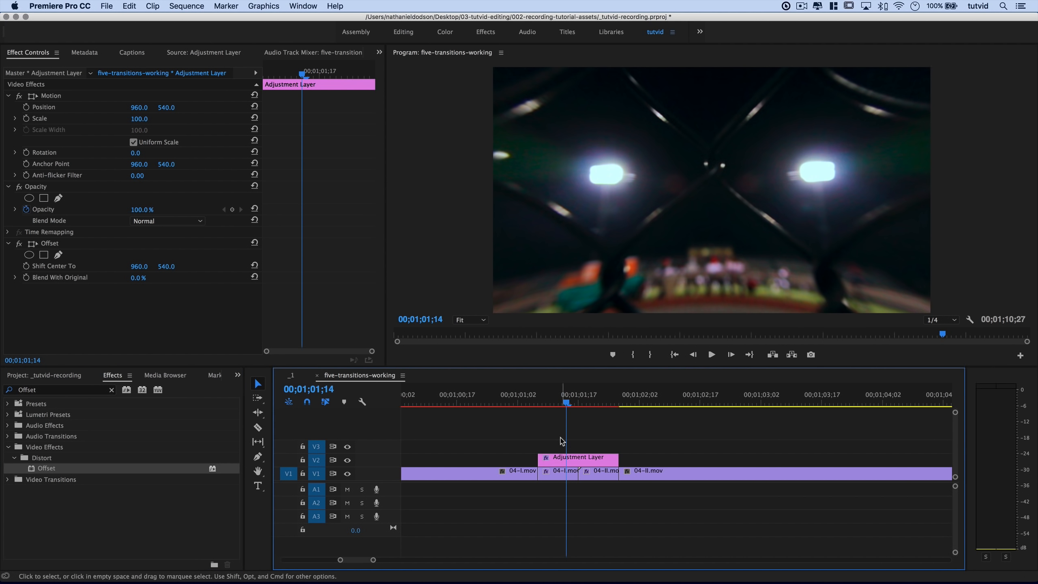
left_click(558, 450)
key("Up")
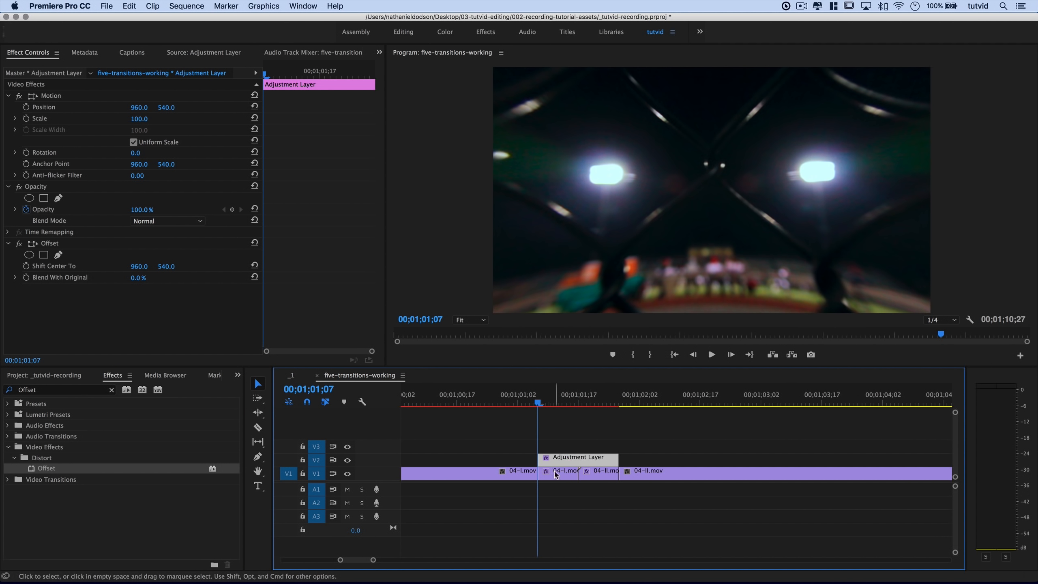
left_click(552, 447)
left_click(553, 458)
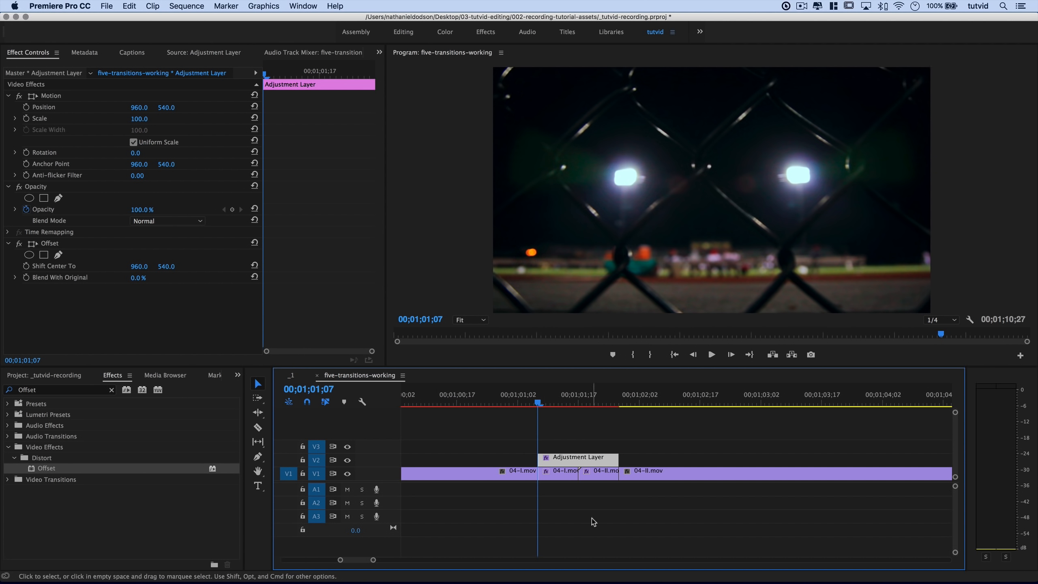
Keyframe Offset Shift Center To at Y 540 at 01;01;09, then Y 1620 at the transition's end.
key("Right")
key("Right")
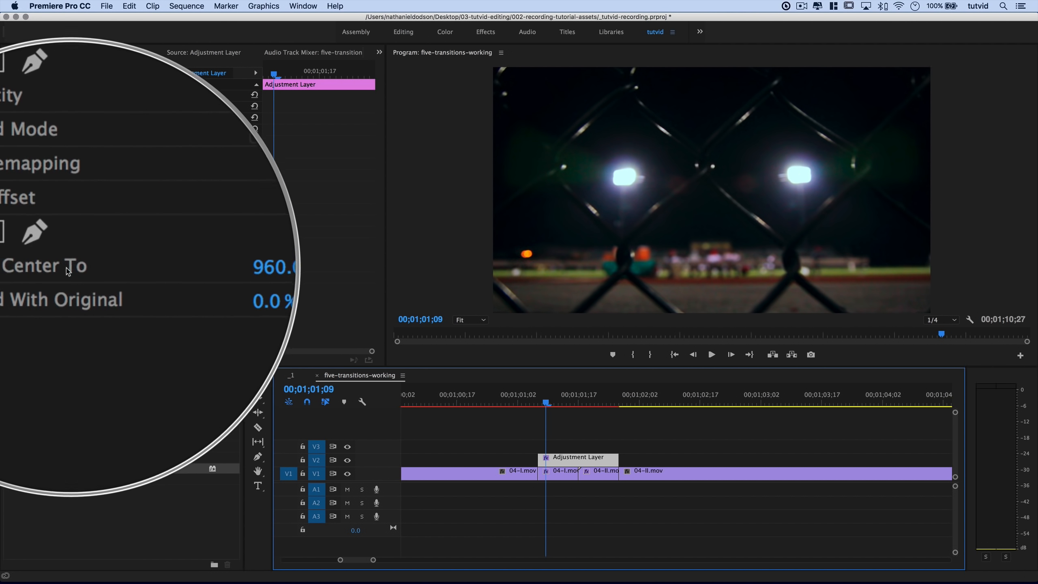
left_click(25, 265)
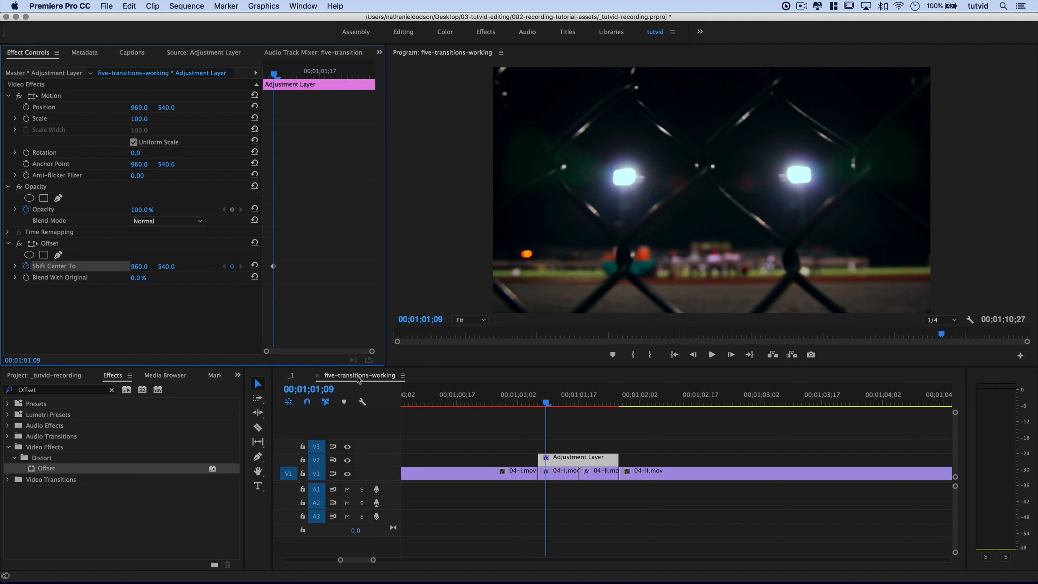
key("space")
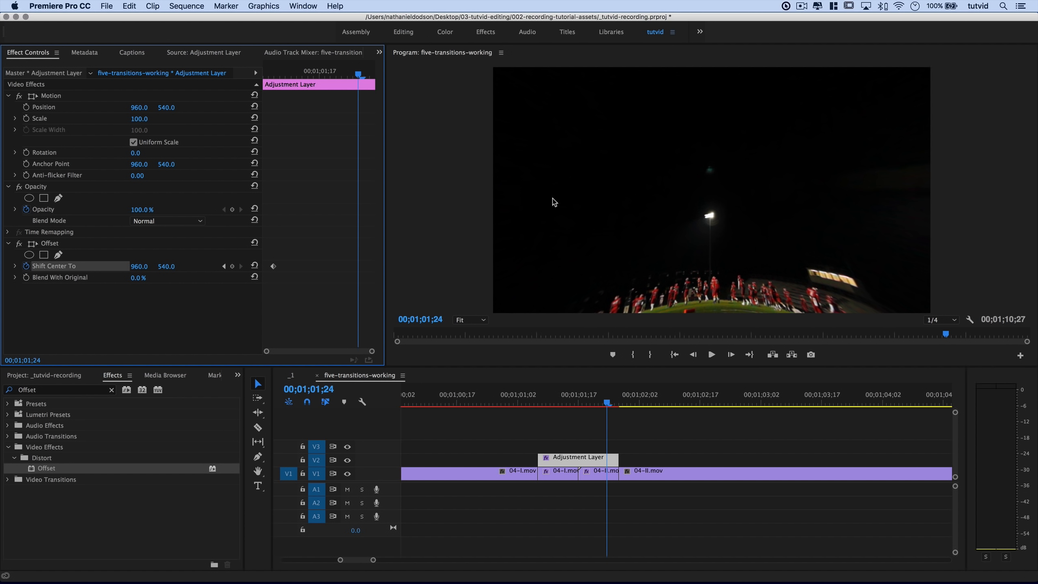
left_click(165, 266)
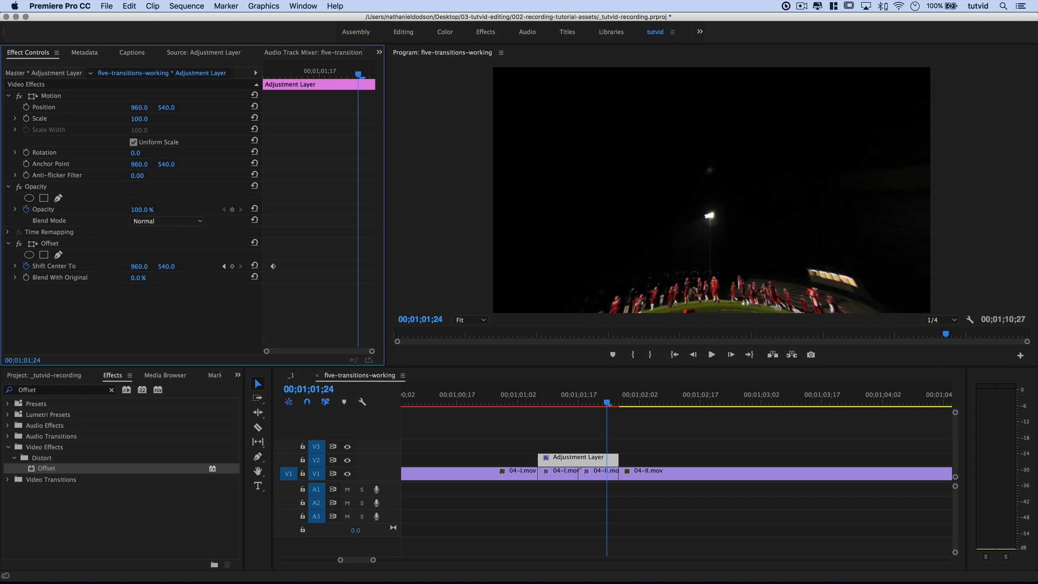
left_click(144, 266)
left_click(170, 266)
type("1620")
key("Tab")
left_click_drag(600, 402, 563, 446)
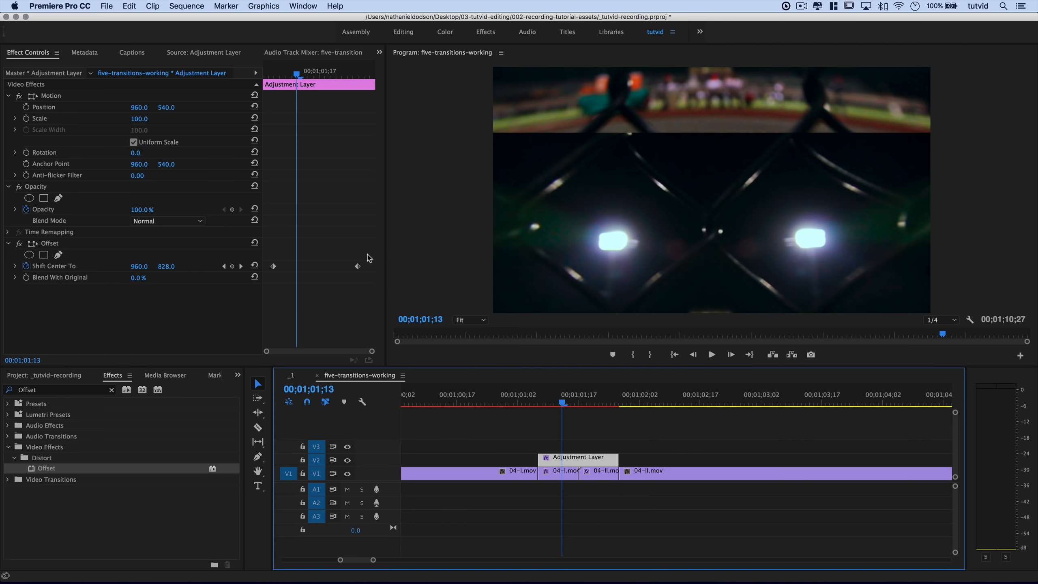
Apply Ease In to both Shift Center To keyframes and collapse the Offset effect.
left_click_drag(367, 255, 265, 282)
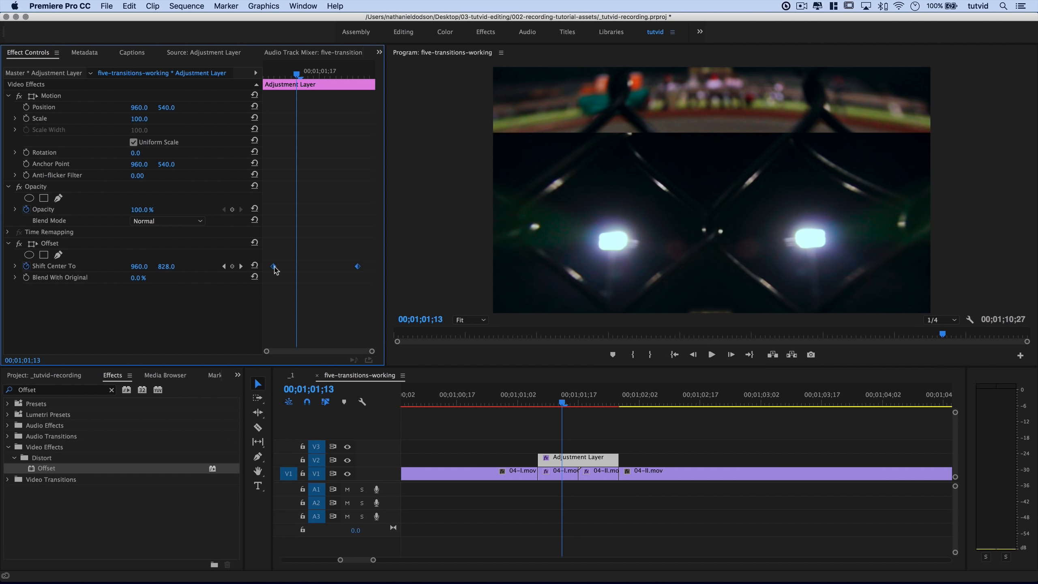
right_click(276, 270)
mouse_move(348, 358)
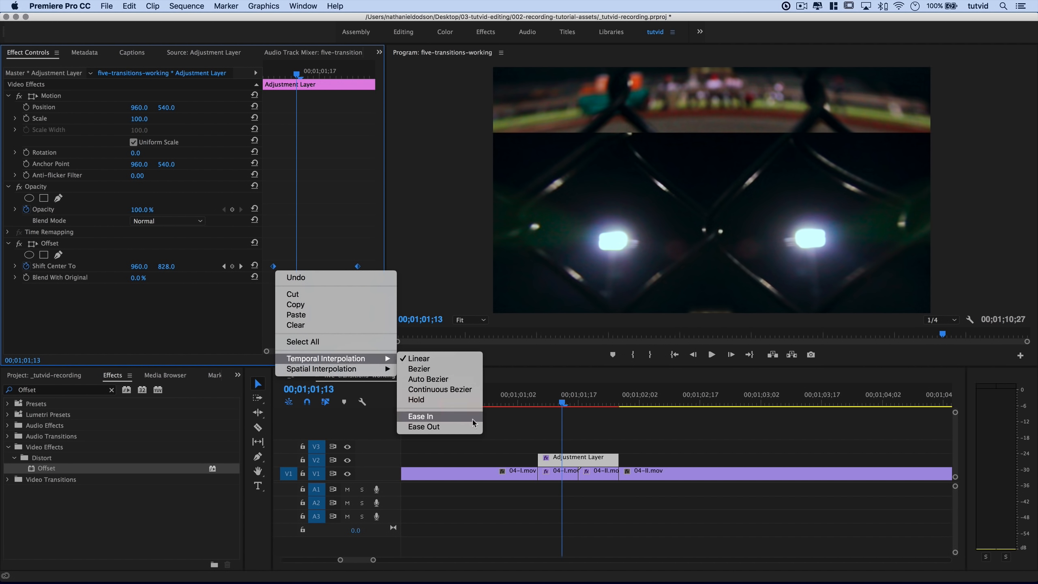
left_click(445, 418)
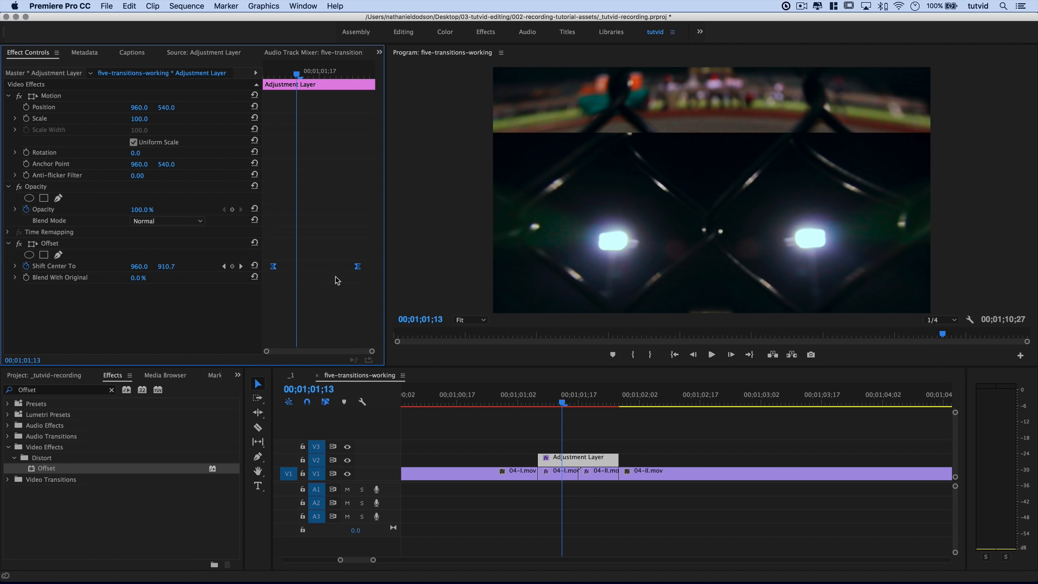
left_click(9, 243)
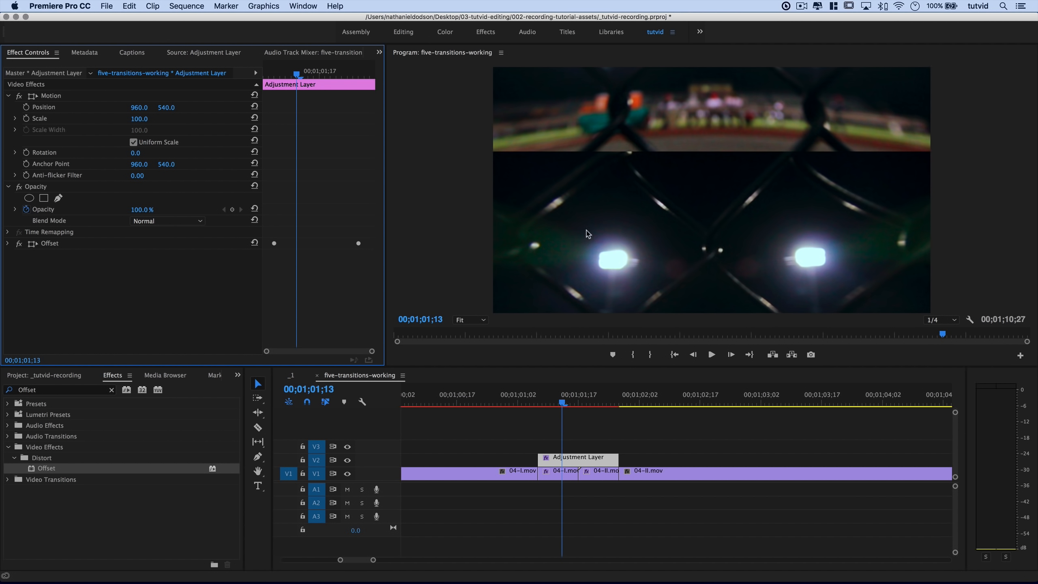
left_click(111, 391)
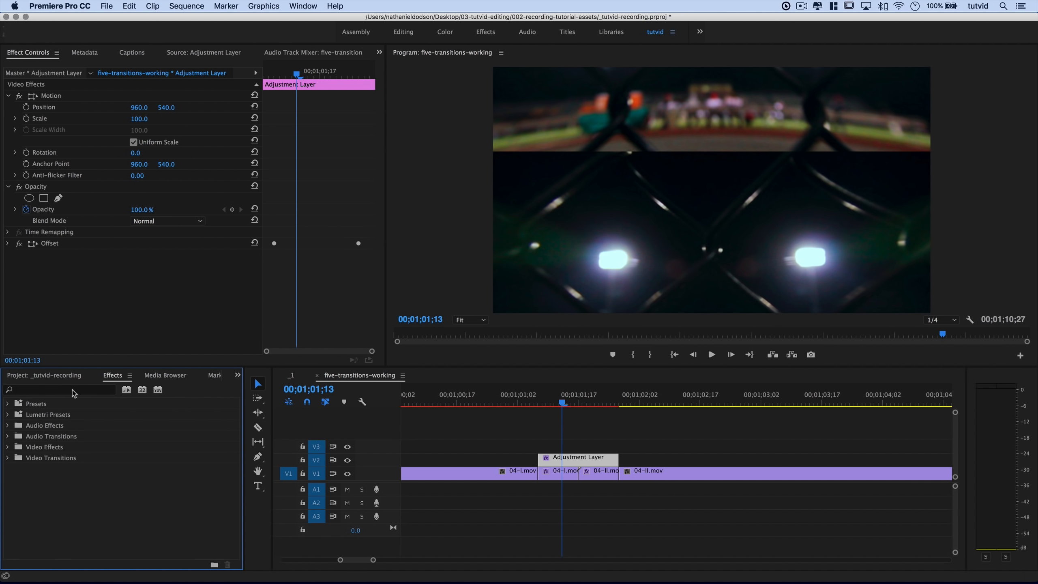
Drag Directional Blur from Video Effects > Blur & Sharpen onto the Adjustment Layer.
double_click(45, 447)
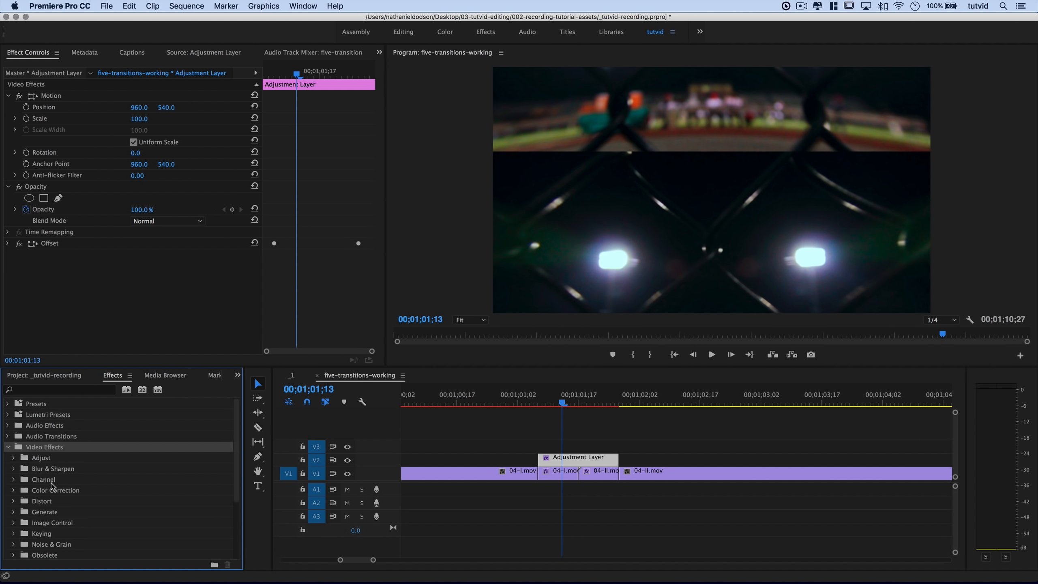
double_click(51, 469)
left_click(68, 504)
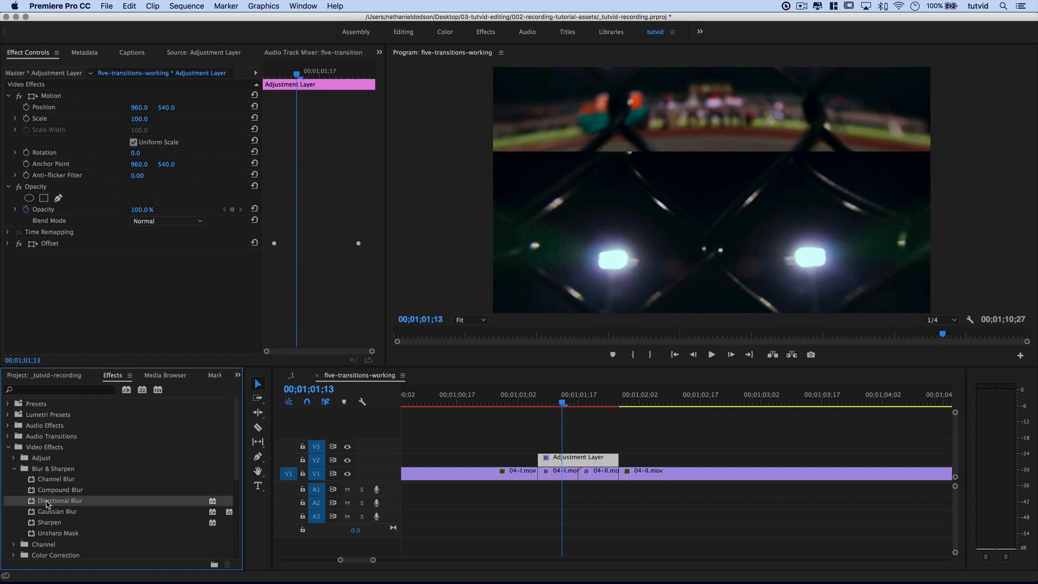
left_click_drag(53, 501, 578, 461)
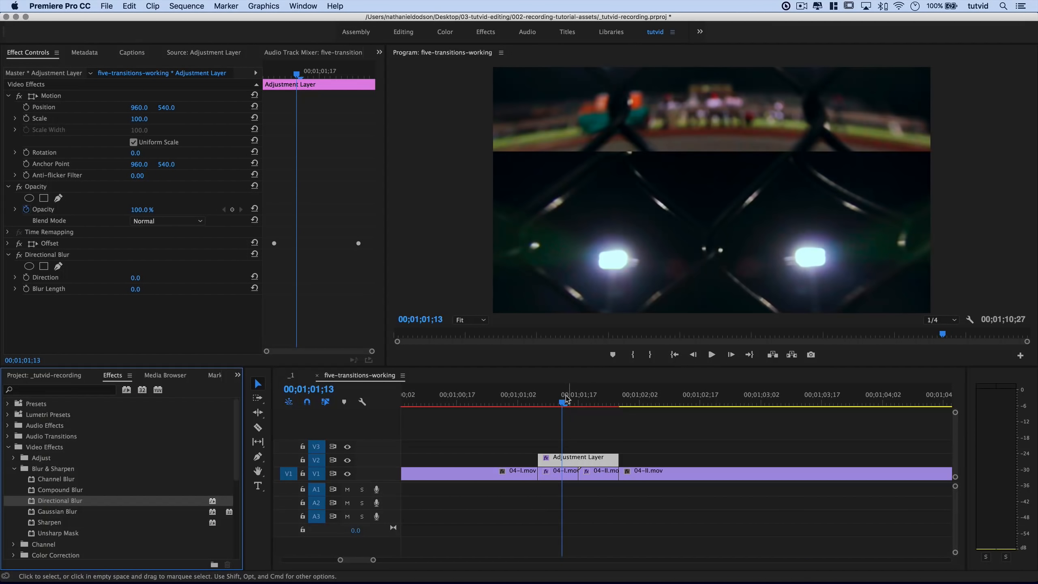
Set Blur Length to 75 with a keyframe at 00;01;01;15, then move ahead to 01;01;20.
left_click(558, 410)
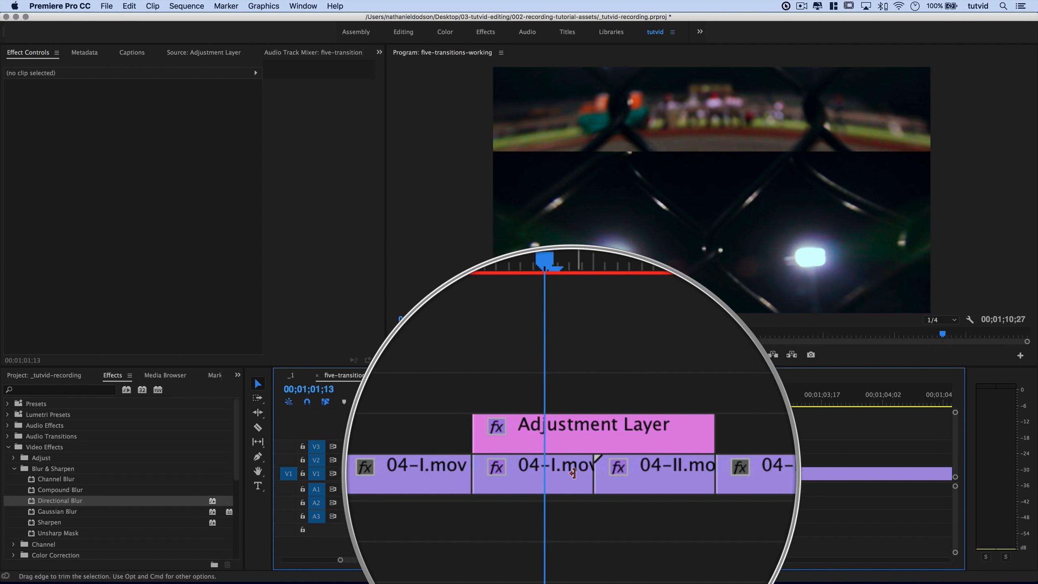
key("d")
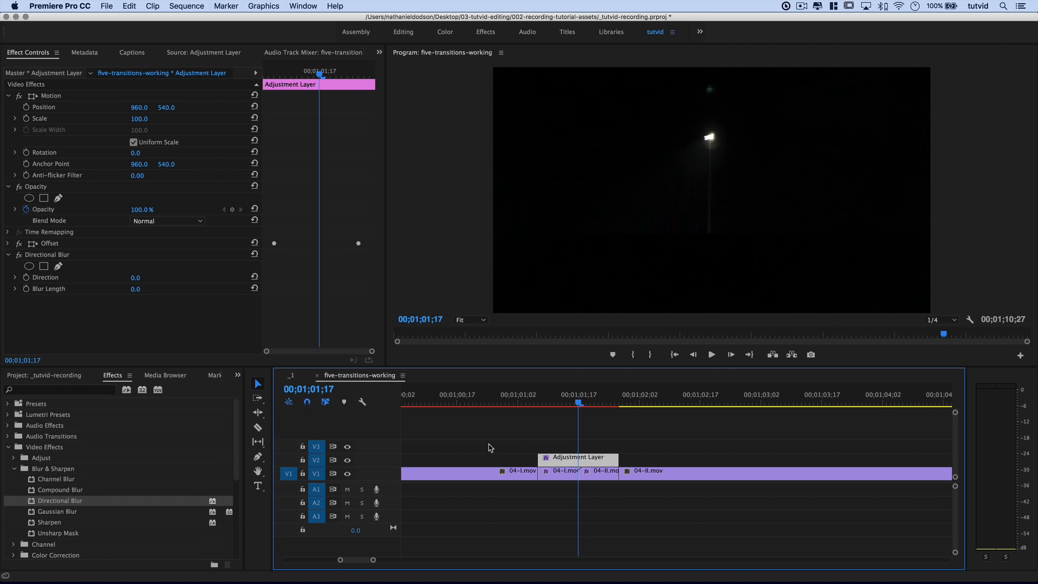
key("Left")
key("Left")
key("Left")
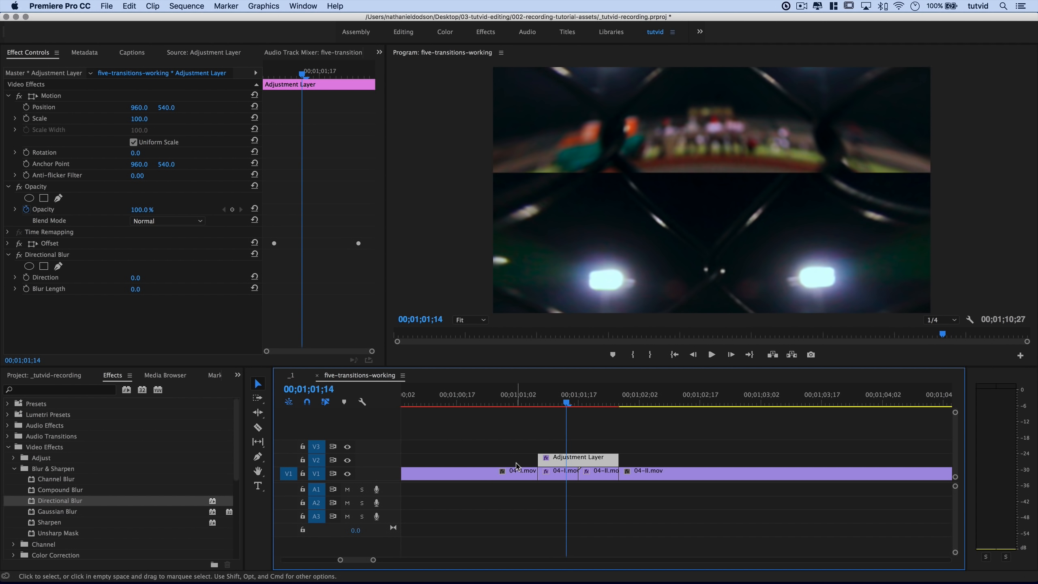
key("Right")
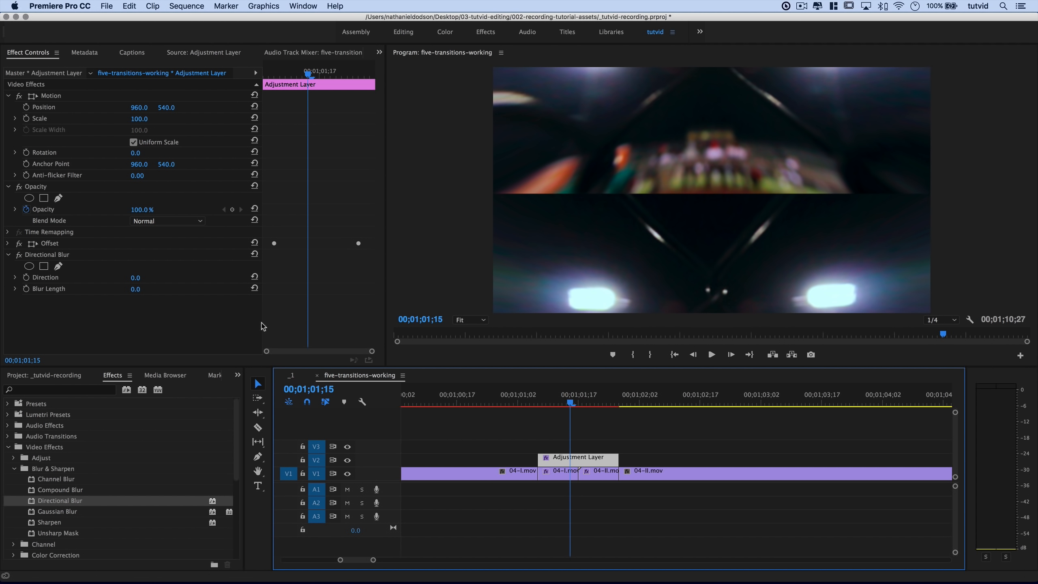
left_click(135, 289)
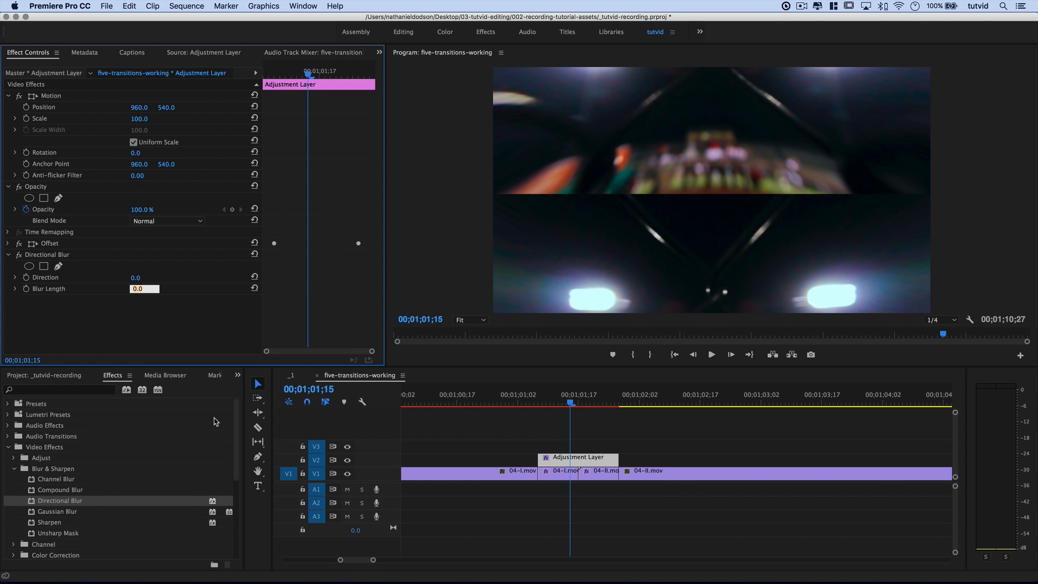
type("75")
key("Tab")
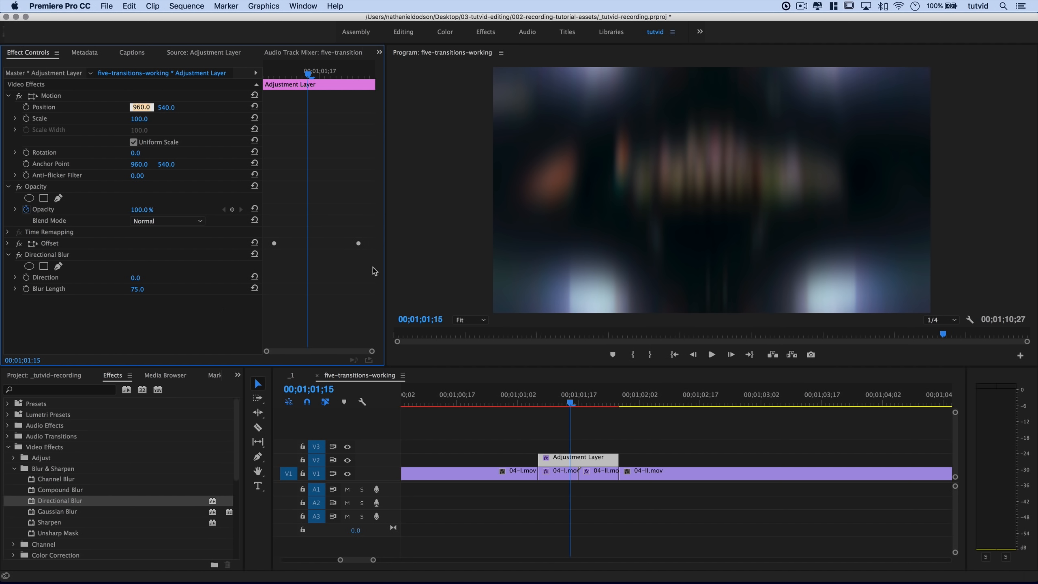
left_click(27, 289)
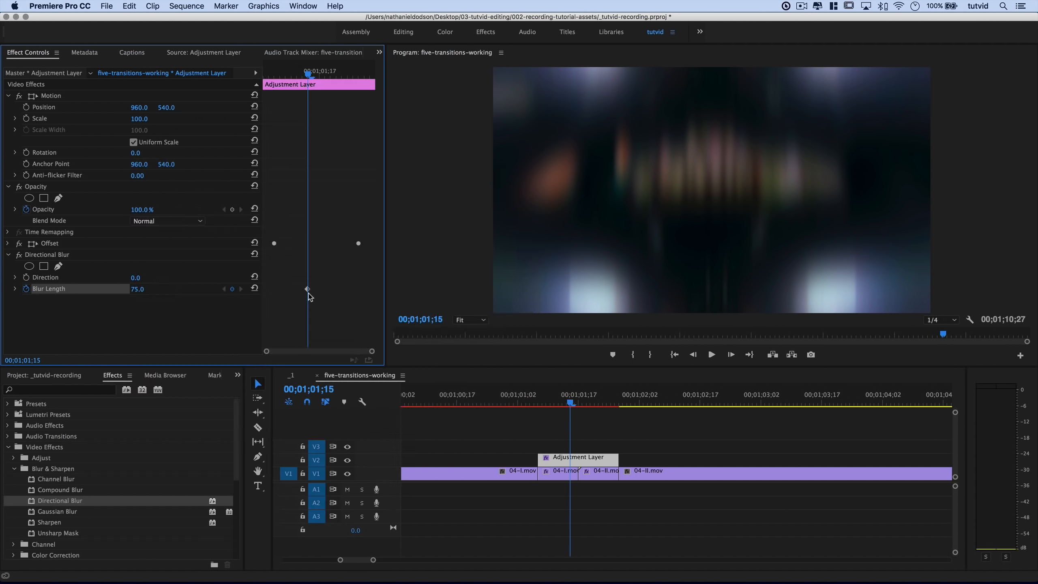
key("Right")
key("Right")
key("Right")
key("Right")
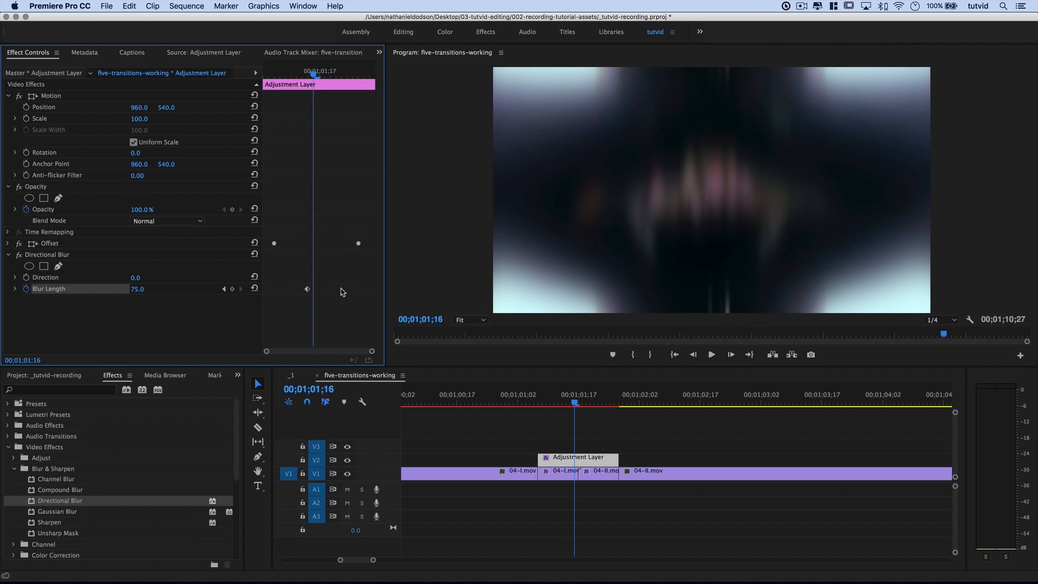
key("Right")
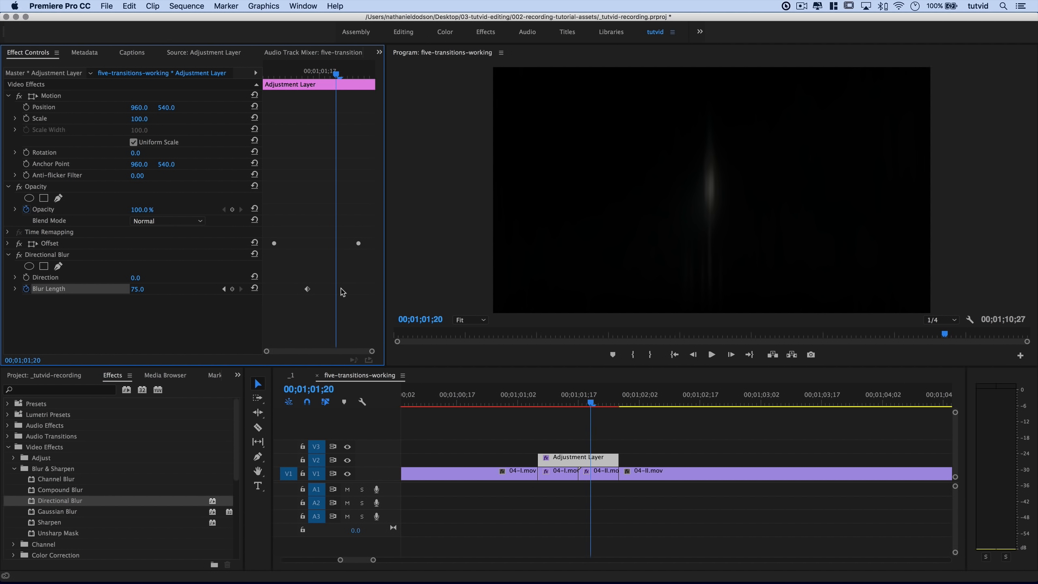
Add Blur Length keyframes: 75 at 01;01;20, and 0 at 01;01;10 and at the layer's end.
left_click(232, 289)
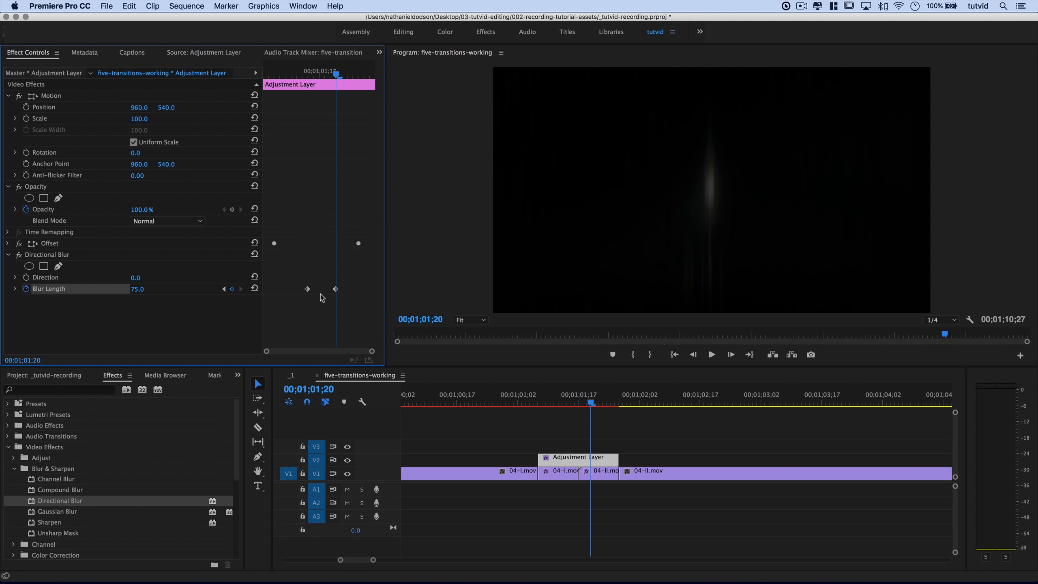
mouse_move(320, 75)
left_mouse_down()
mouse_move(304, 75)
mouse_move(336, 79)
mouse_move(319, 82)
left_mouse_up()
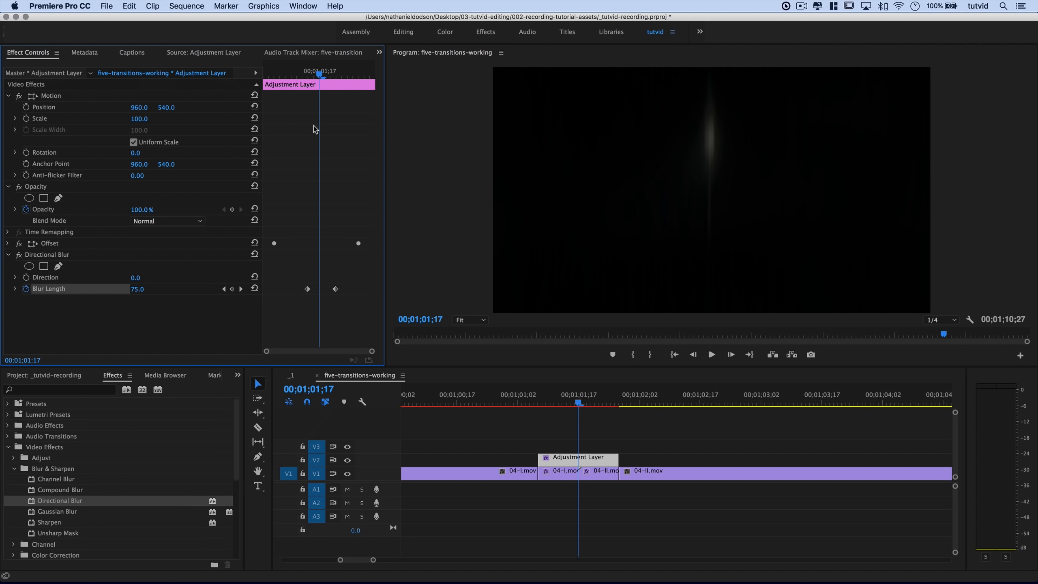
left_click_drag(287, 83, 273, 77)
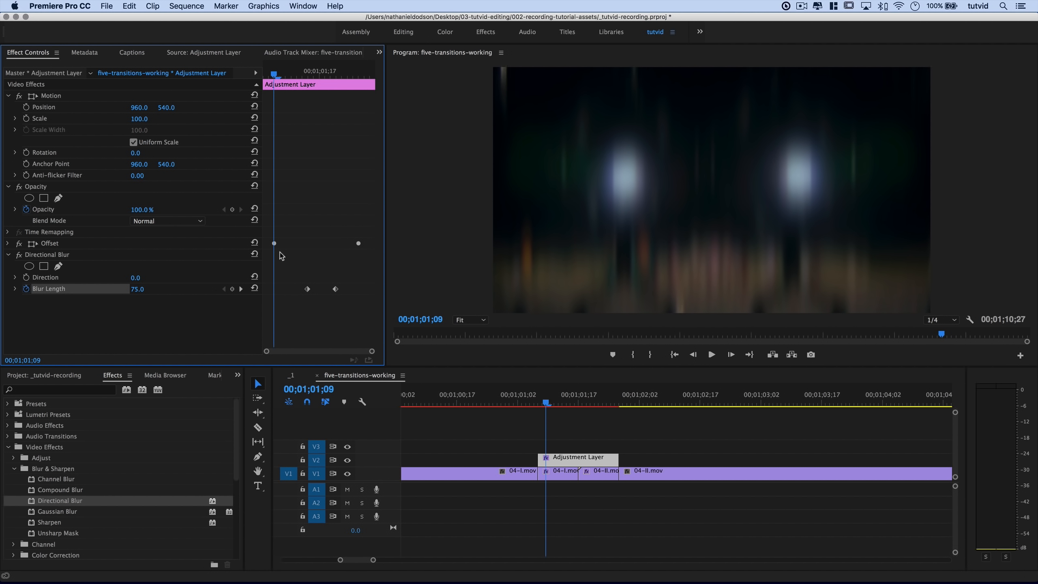
key("Right")
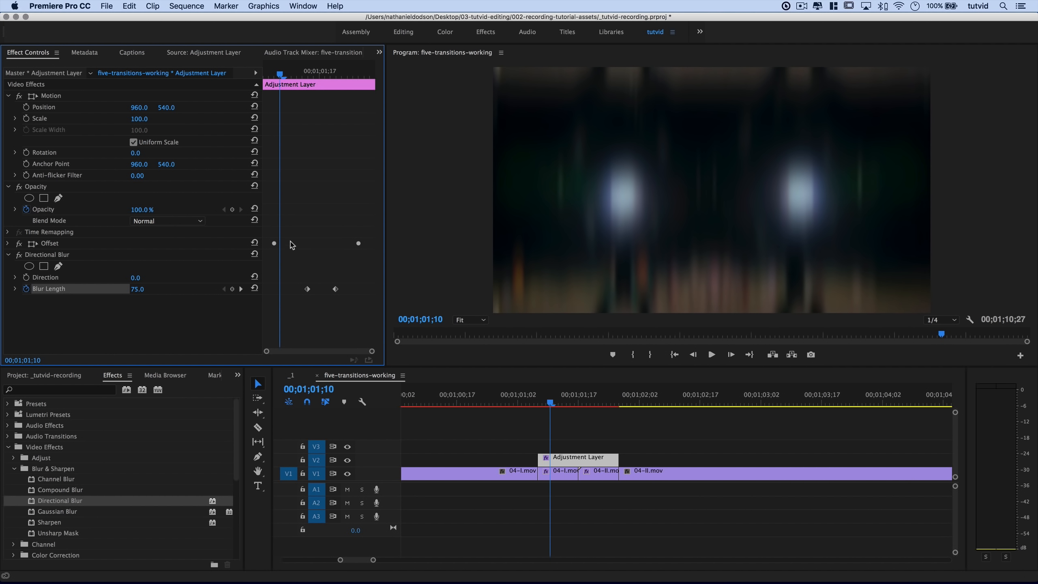
left_click(254, 289)
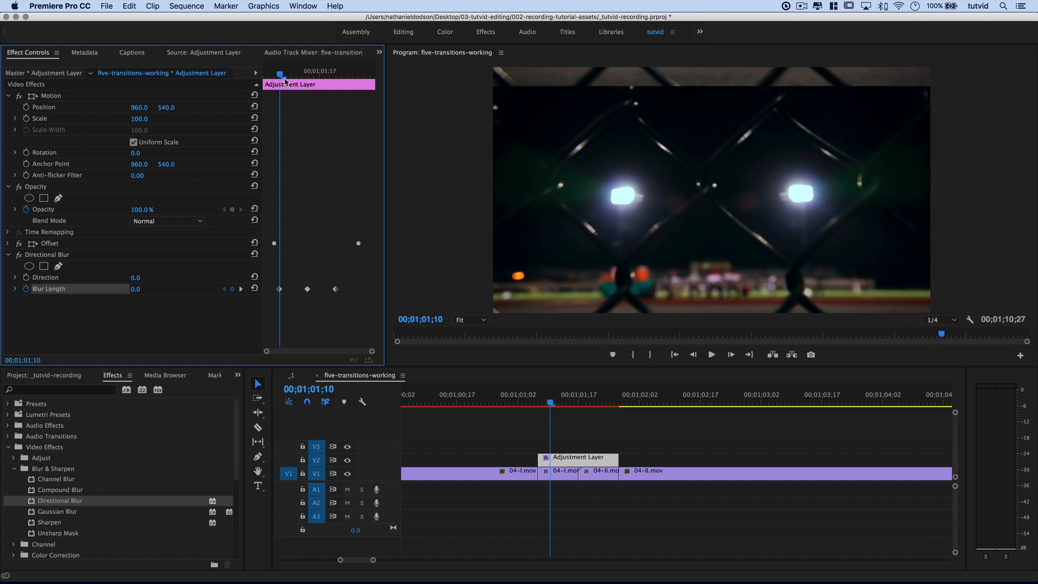
mouse_move(279, 76)
left_mouse_down()
mouse_move(262, 82)
mouse_move(361, 104)
left_mouse_up()
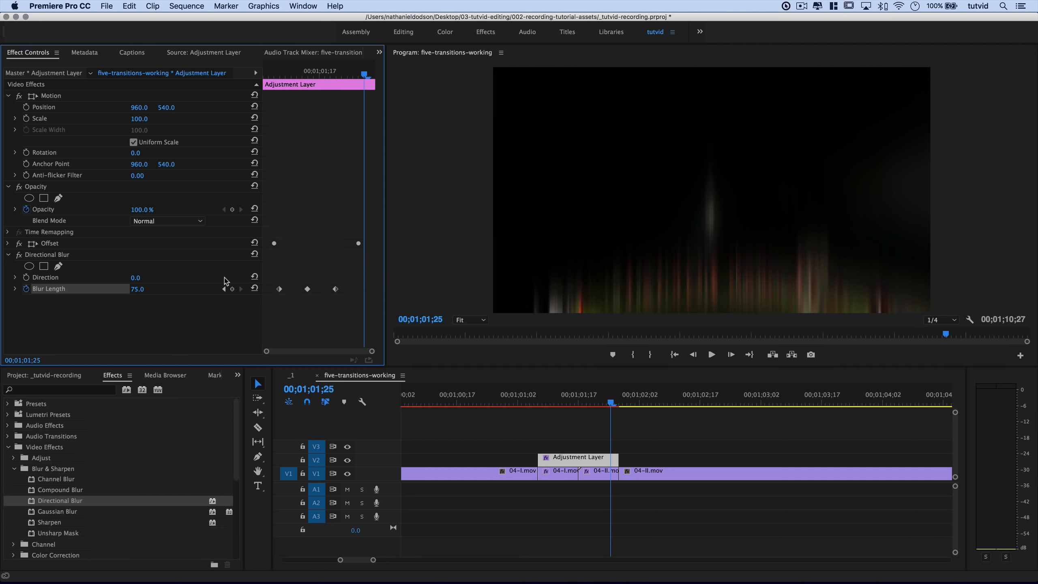
left_click(254, 289)
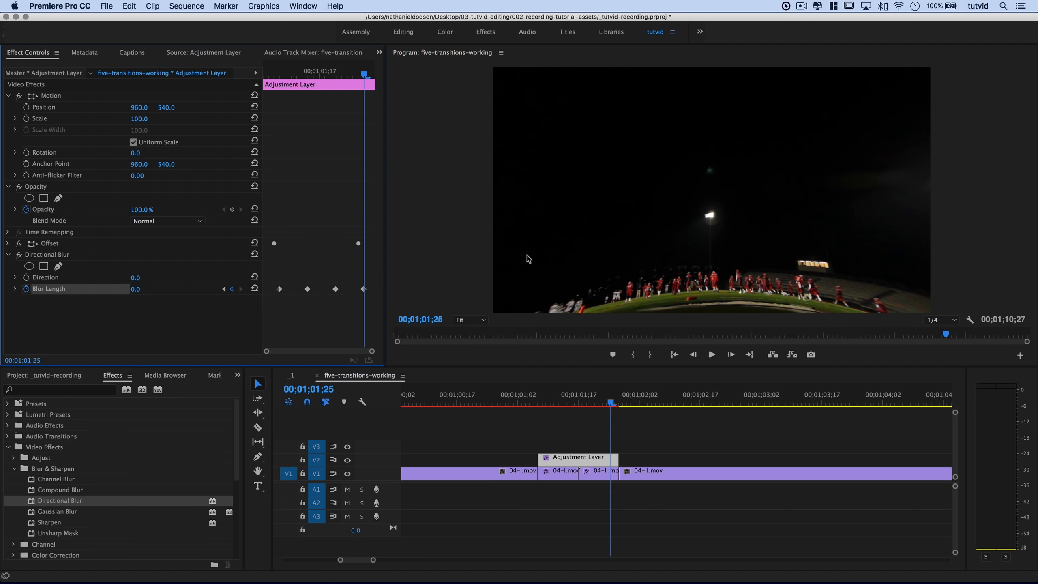
Apply Ease In to all four Blur Length keyframes.
left_click_drag(269, 276, 365, 302)
right_click(335, 294)
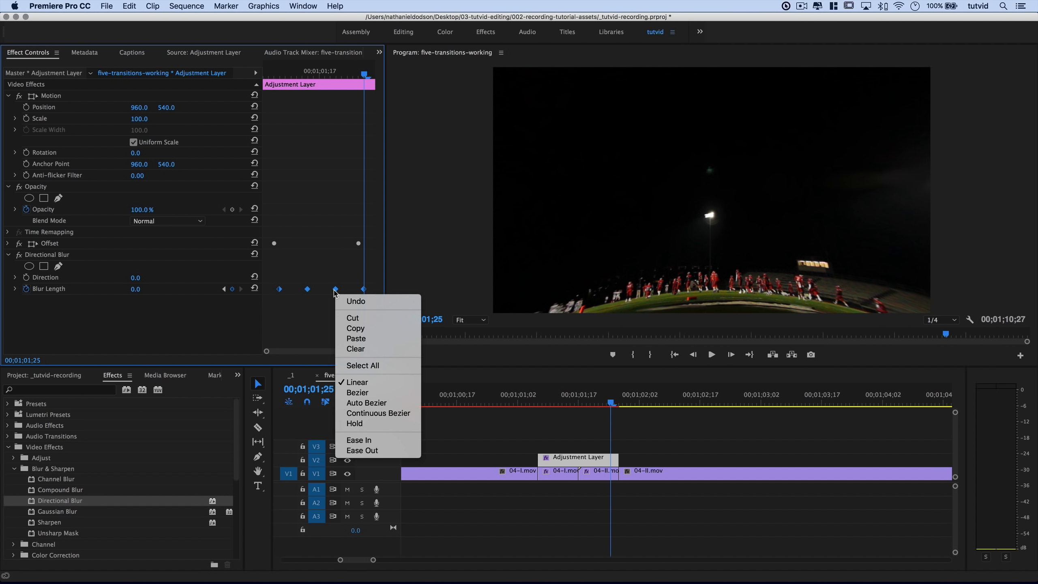
left_click(393, 440)
left_click_drag(289, 71, 254, 84)
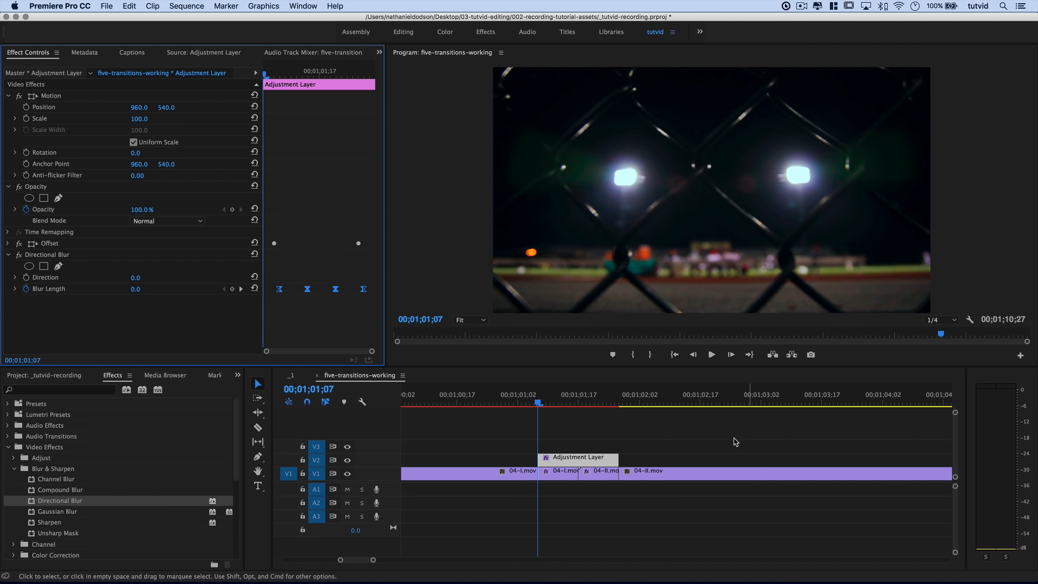
left_click(299, 304)
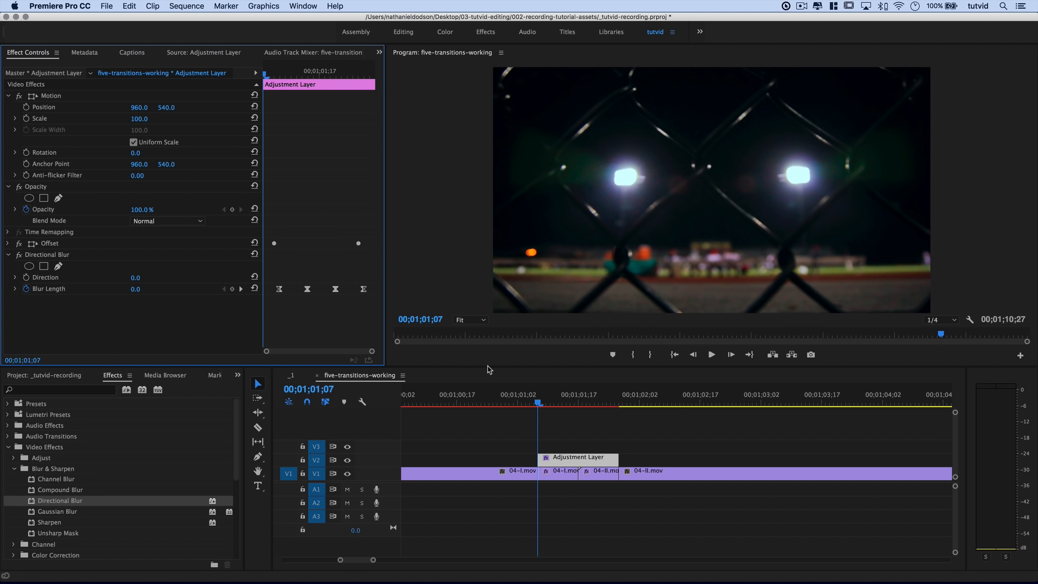
Mark In/Out around the transition, render In to Out, clear the marks and play it back.
left_click_drag(503, 404, 445, 403)
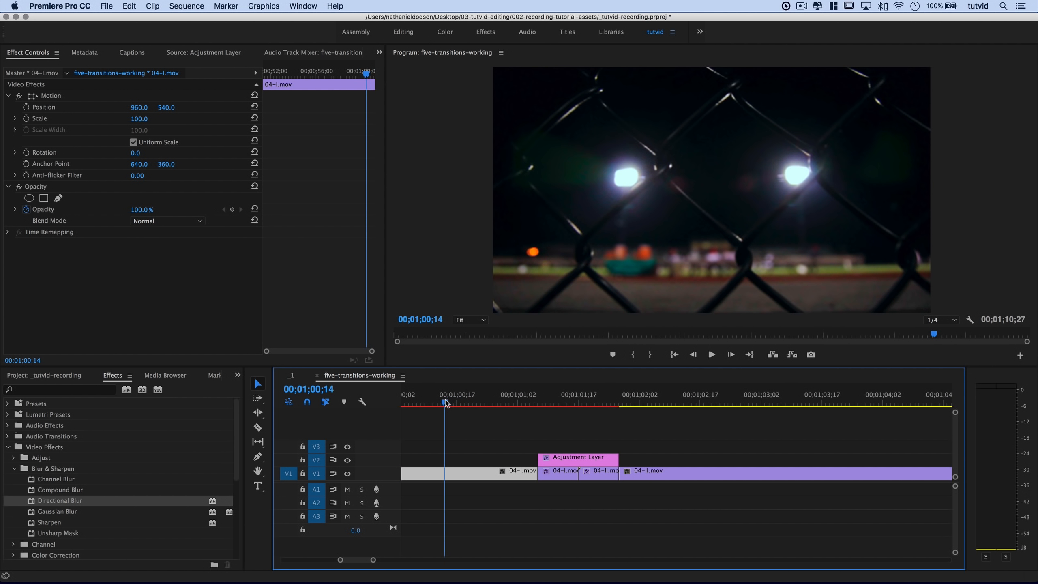
key("i")
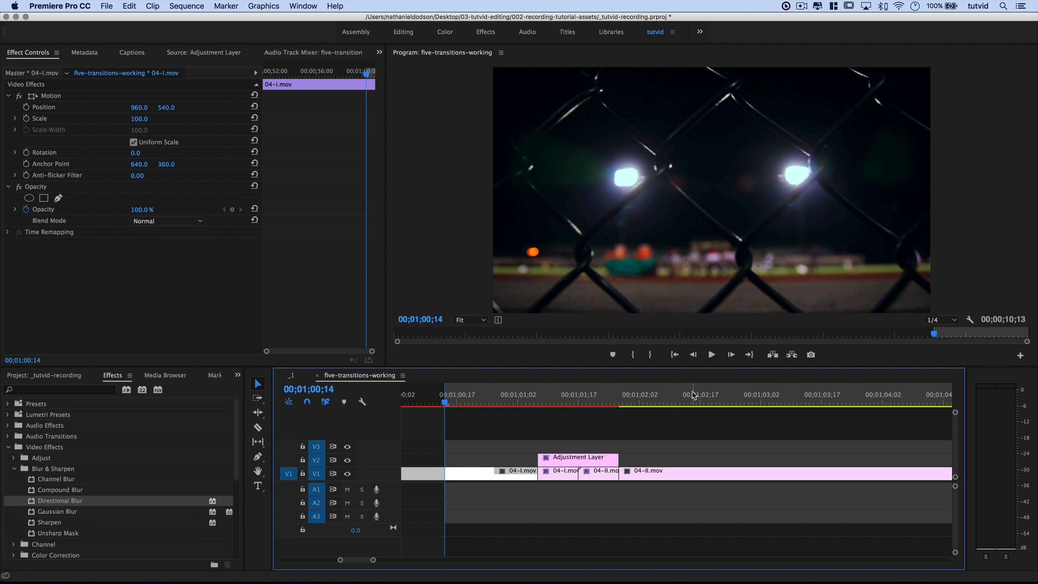
left_click(715, 400)
key("o")
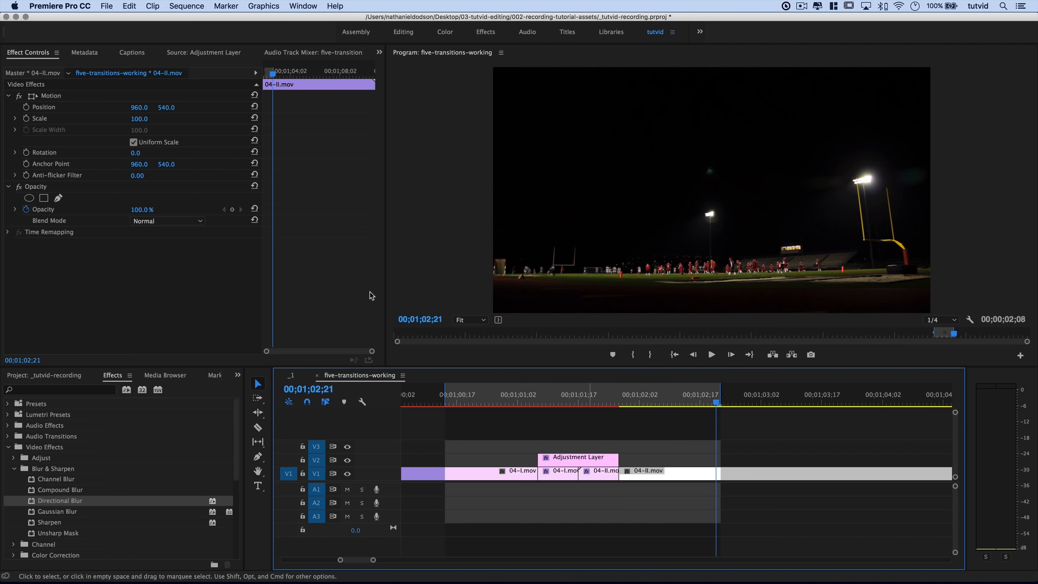
left_click(186, 6)
left_click(227, 57)
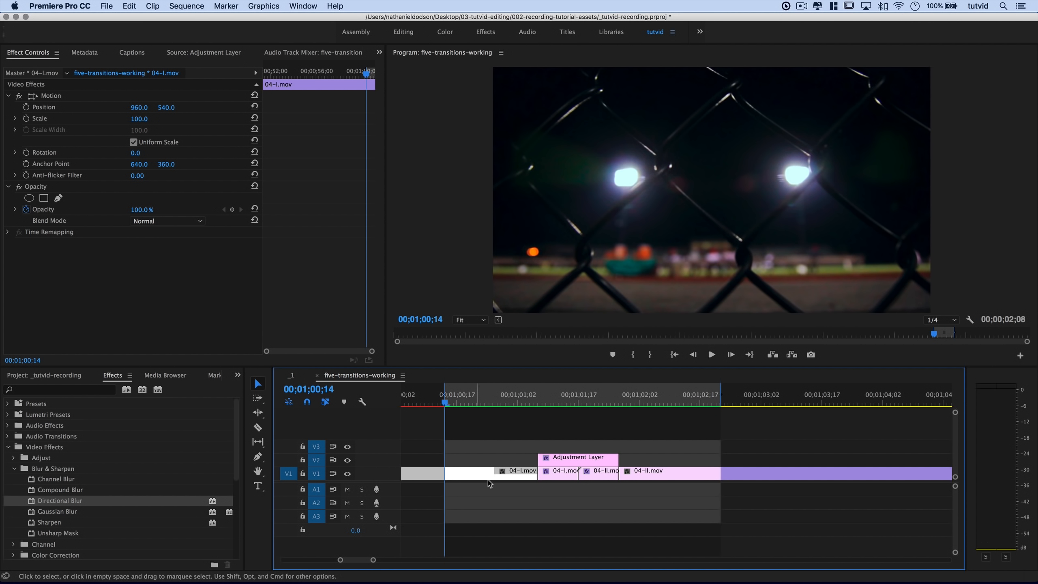
key("alt+x")
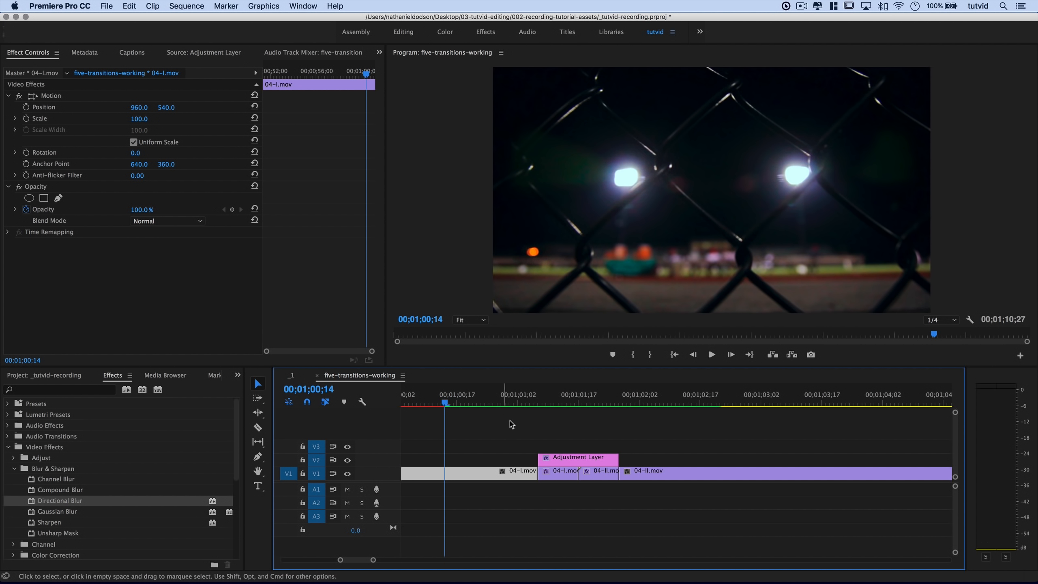
key("space")
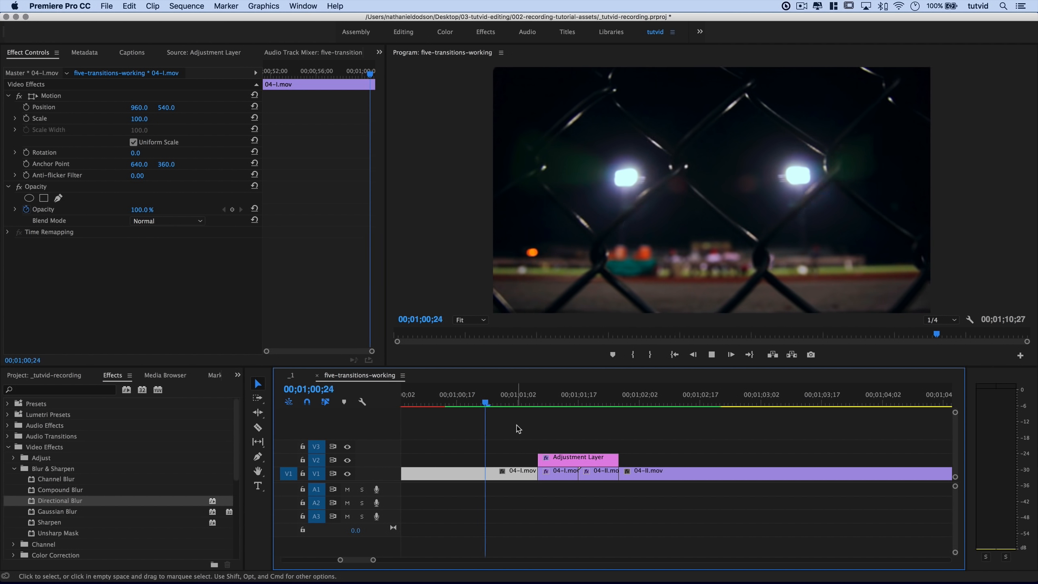
Scrub the rendered blur from 04-I into 04-II.mov and back to its peak.
left_click(577, 458)
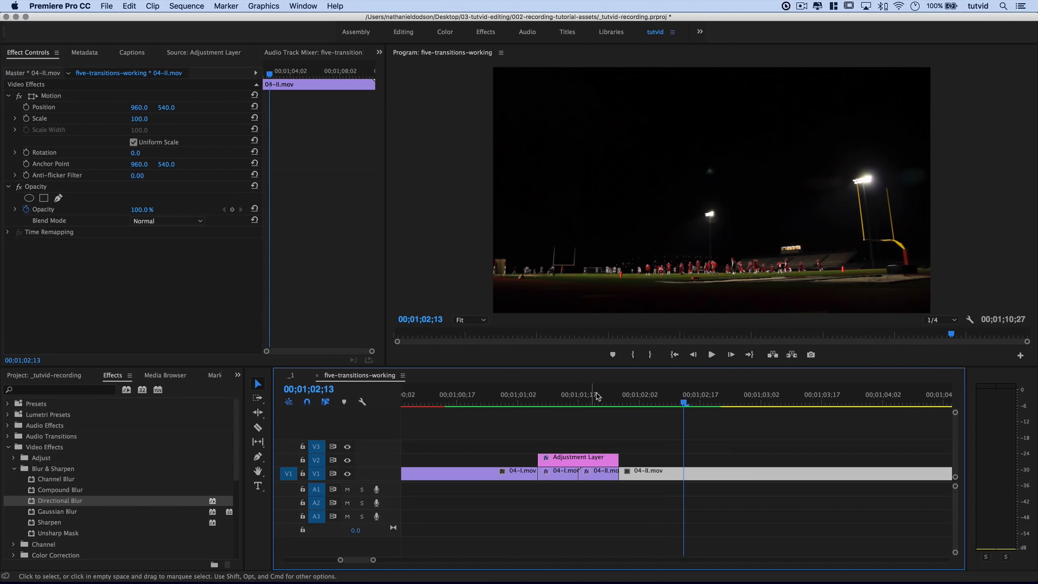
left_click(526, 396)
left_click_drag(512, 394, 599, 404)
key("Right")
key("Right")
key("Right")
key("Right")
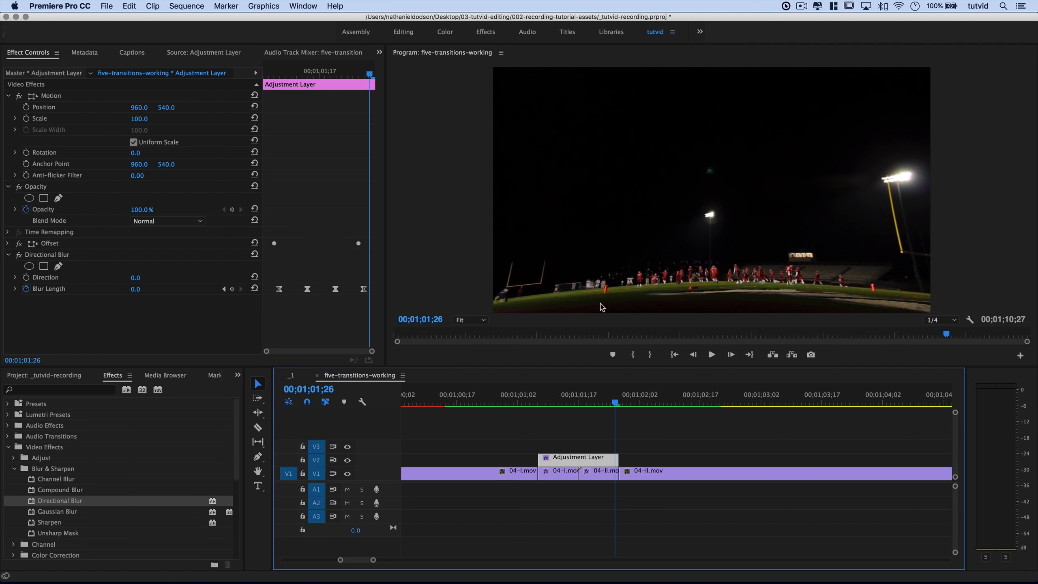
mouse_move(593, 409)
left_mouse_down()
mouse_move(631, 414)
mouse_move(552, 413)
mouse_move(631, 421)
mouse_move(584, 402)
mouse_move(540, 405)
mouse_move(589, 411)
left_mouse_up()
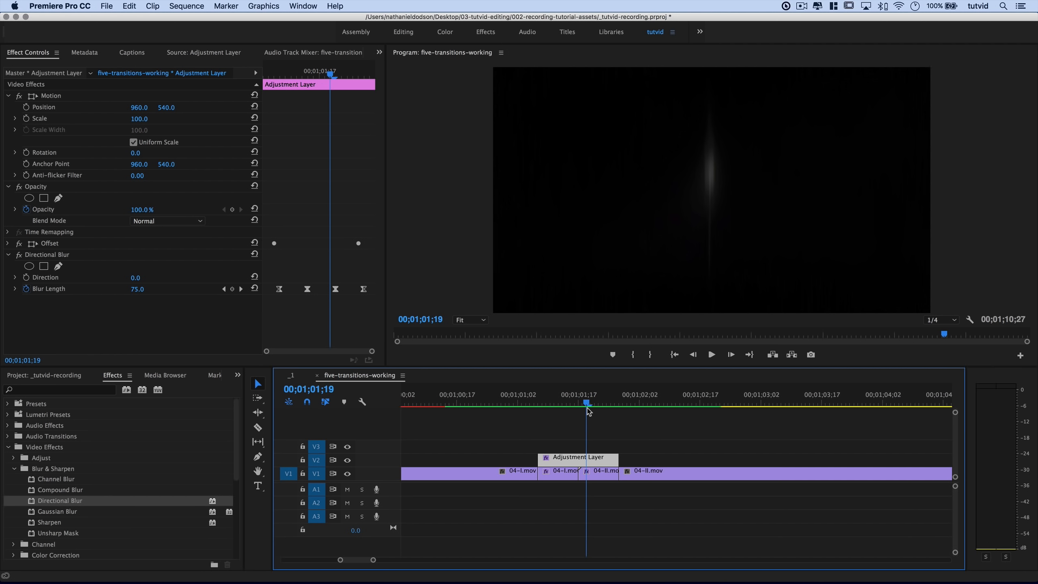
left_click_drag(588, 410, 560, 443)
Select the Directional Blur and Offset effects, then dismiss their options without saving a preset.
left_click(55, 255)
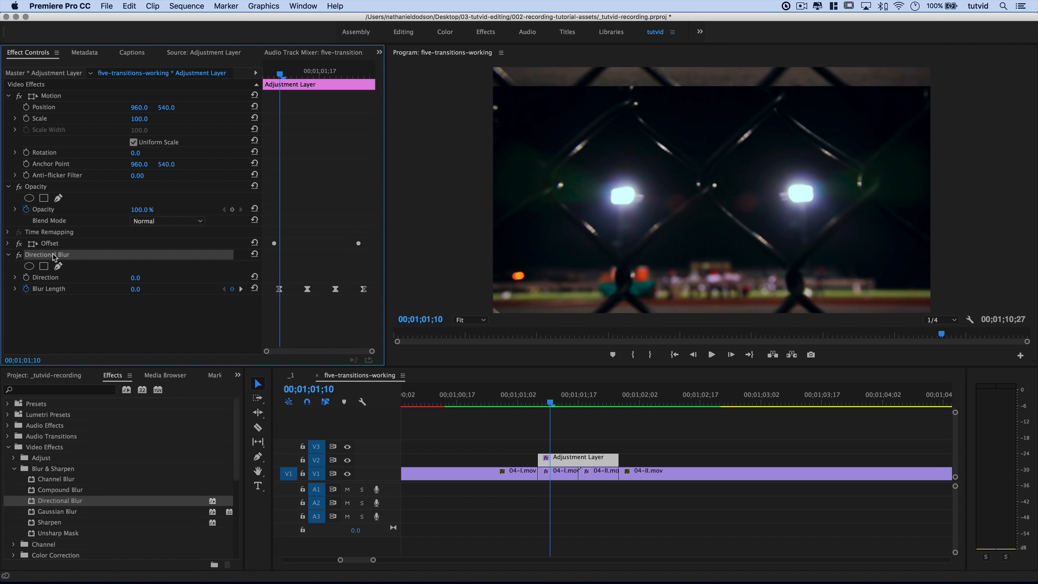
left_click(9, 254)
left_click(53, 244, "shift")
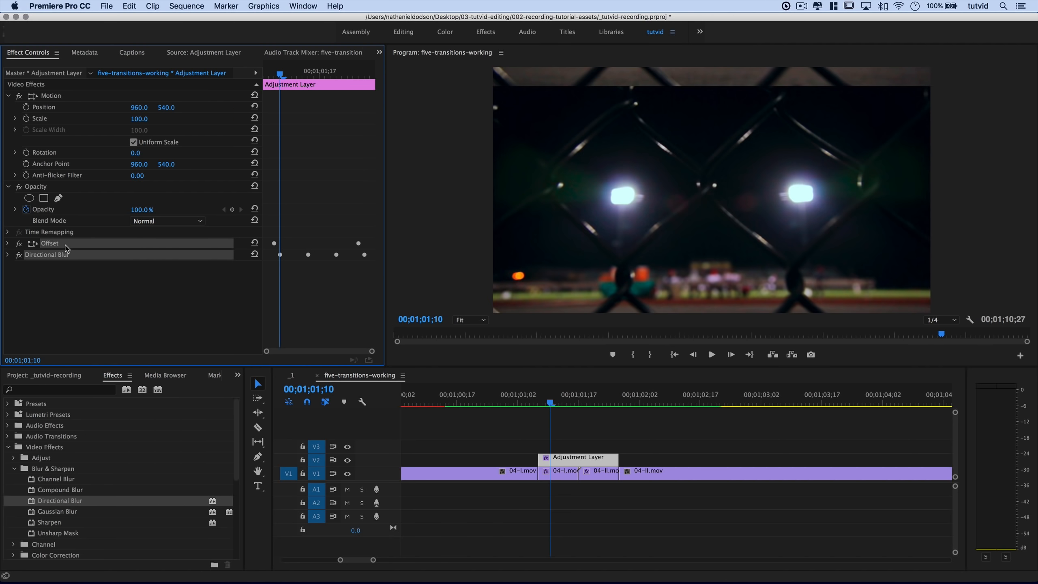
right_click(67, 249)
left_click(213, 290)
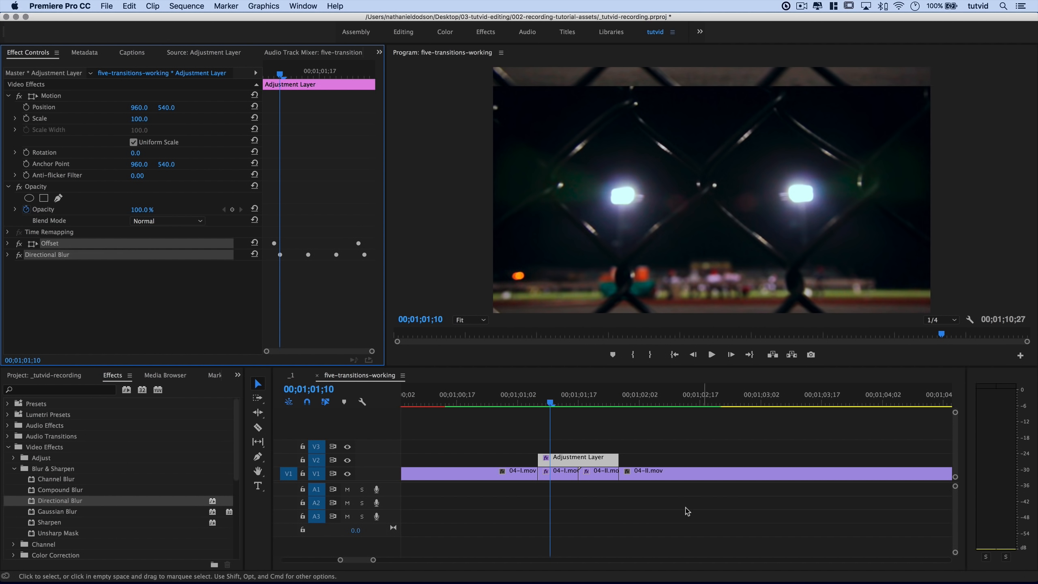
Inspect the effects on 04-I.mov and 04-II.mov, including 04-II's Lens Distortion settings.
left_click(555, 476)
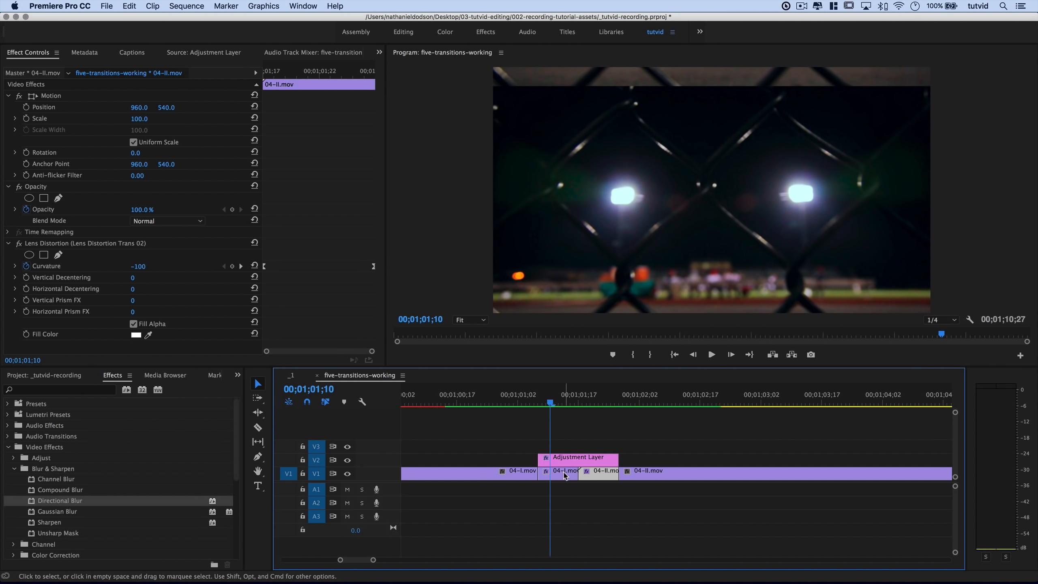
left_click(601, 475)
left_click(74, 246)
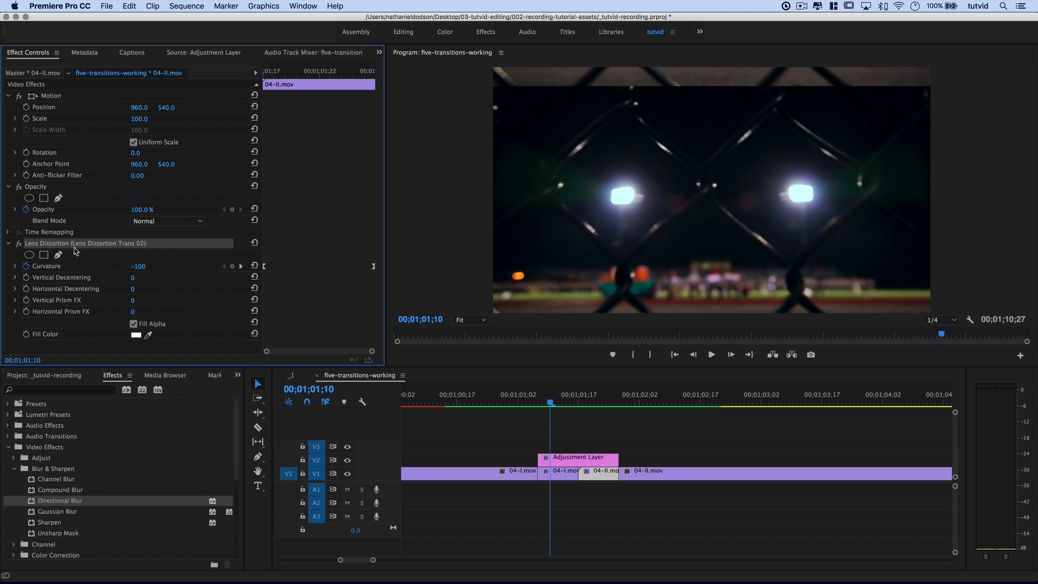
Deselect all clips and zoom out the timeline to reach the 05-I/05-II cut.
left_click(649, 458)
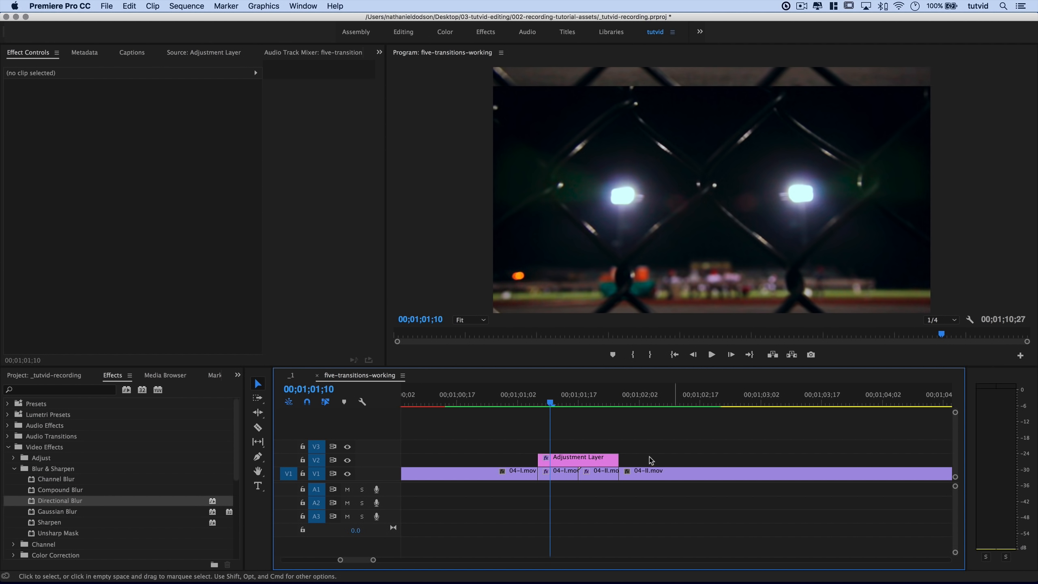
scroll(676, 459, "up", 2)
key("minus")
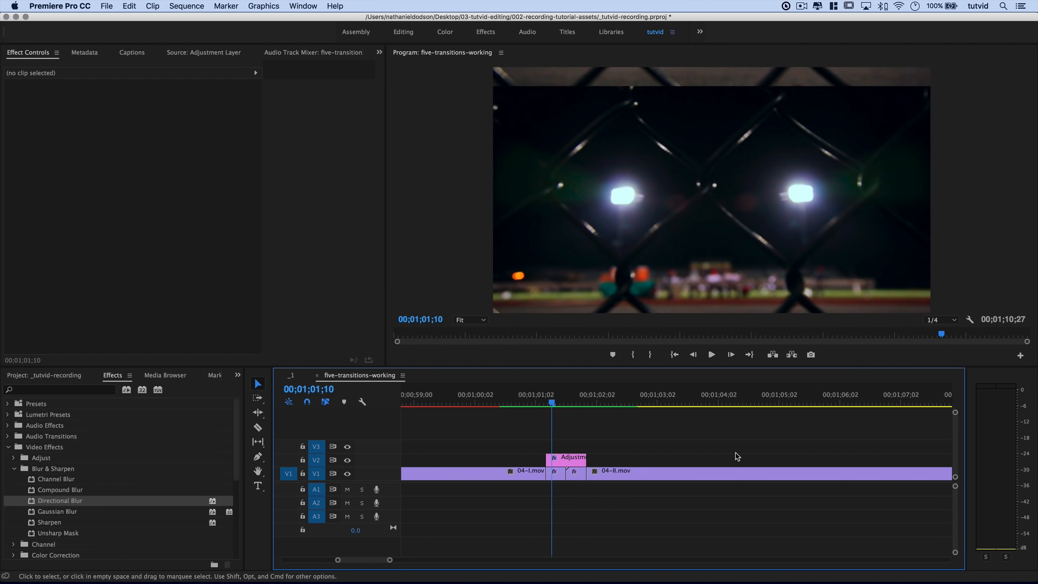
scroll(698, 452, "down", 2)
key("minus")
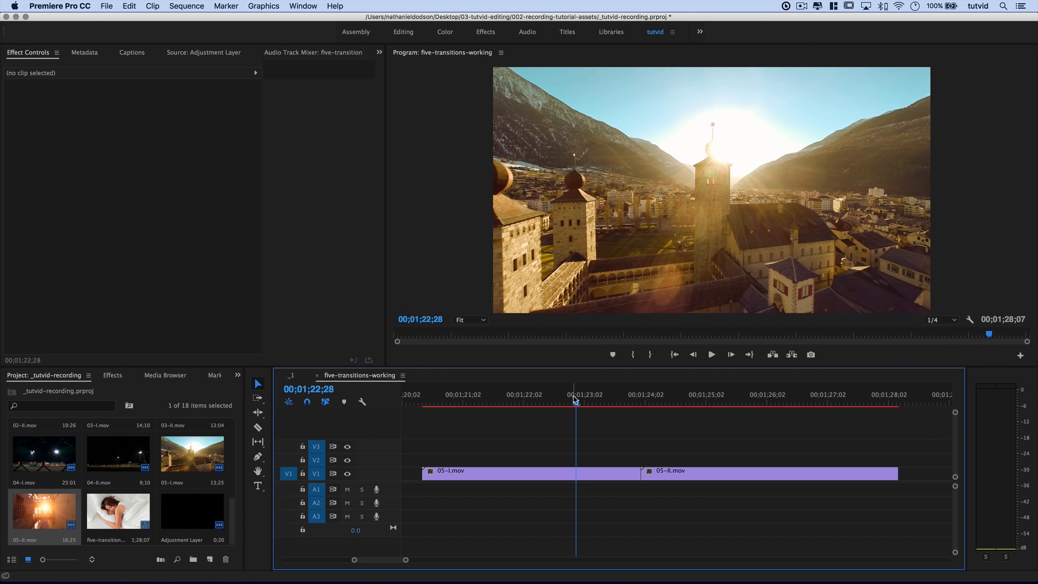
left_click_drag(576, 401, 522, 455)
key("space")
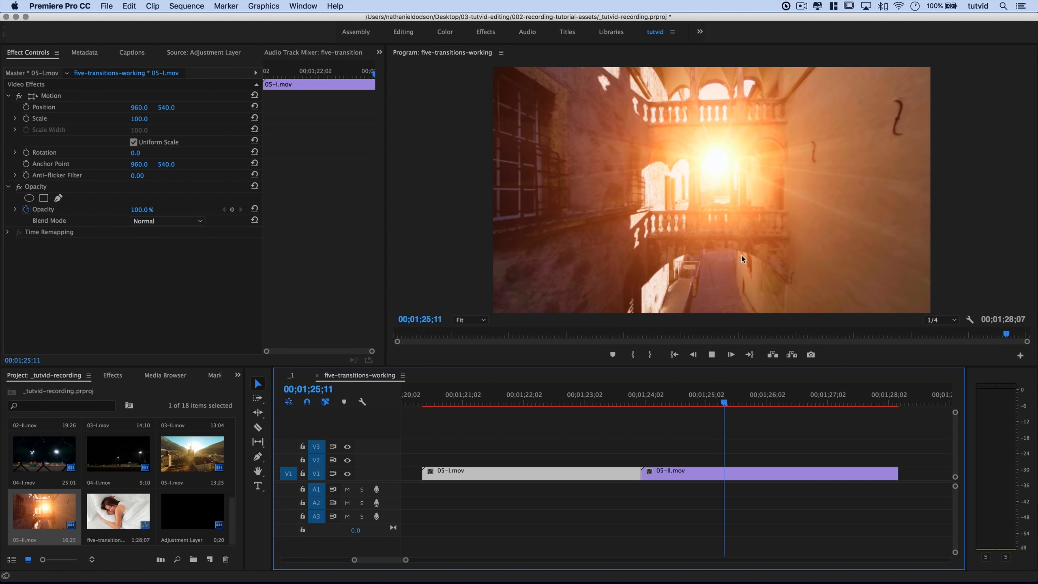
left_click(745, 475)
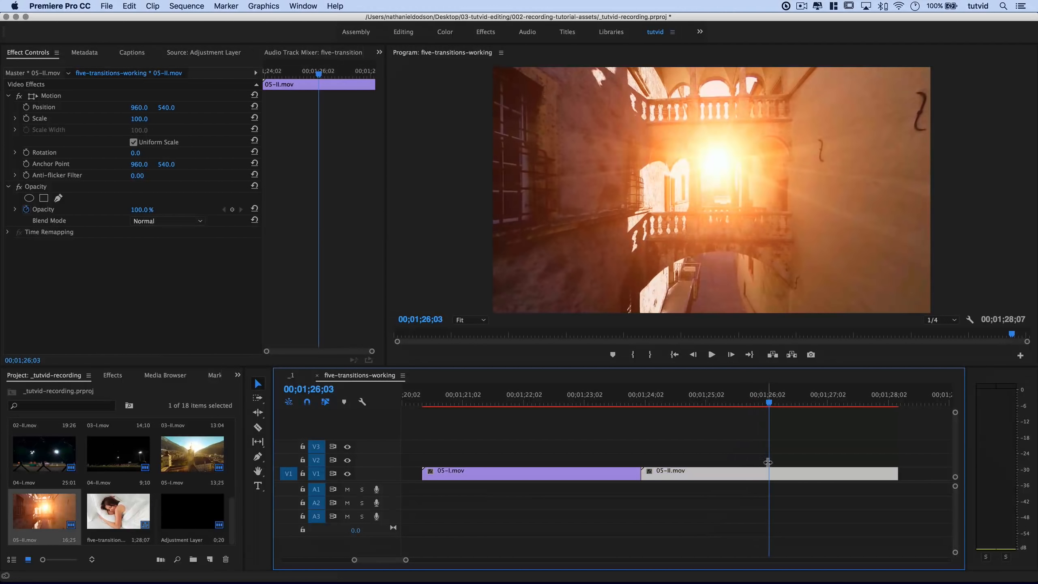
Set 05-II.mov to 176.39% speed and drag its end back out to the sequence end.
right_click(726, 477)
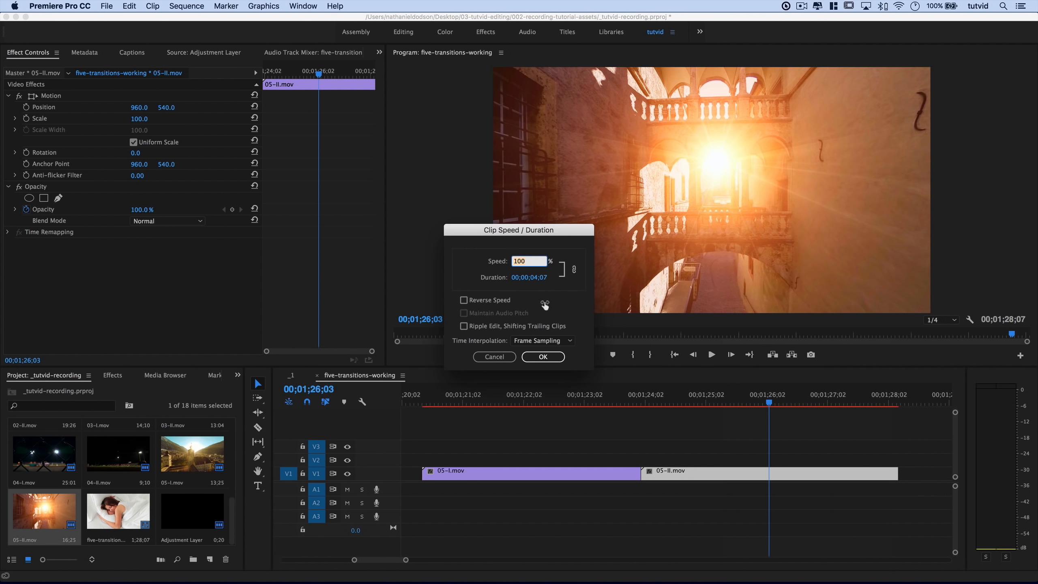
type("75")
key("Tab")
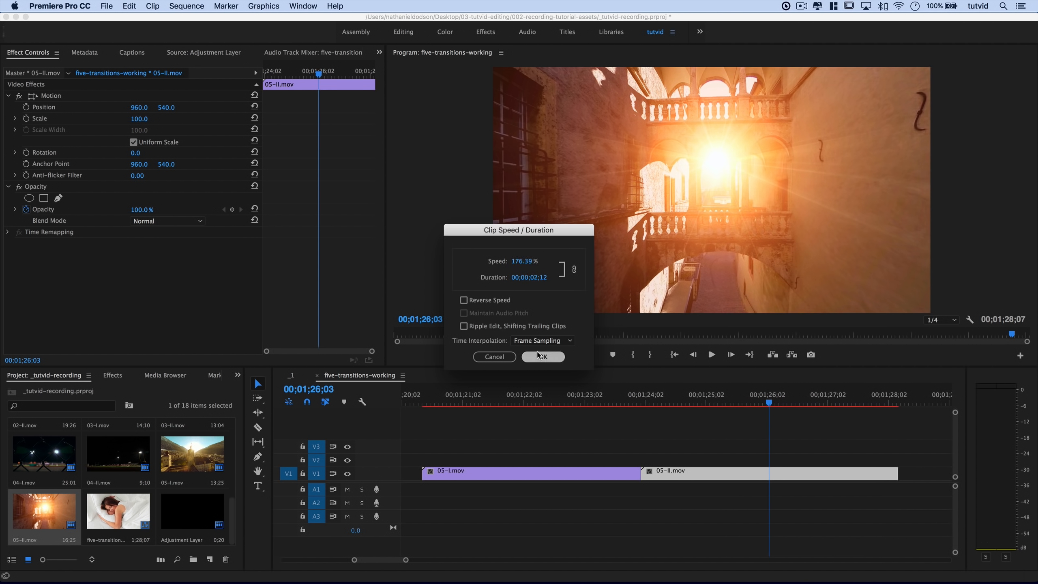
left_click(539, 355)
left_click_drag(790, 471, 899, 472)
Play back the sped-up 05-I/05-II cut and park the playhead just before it.
left_click(550, 404)
key("space")
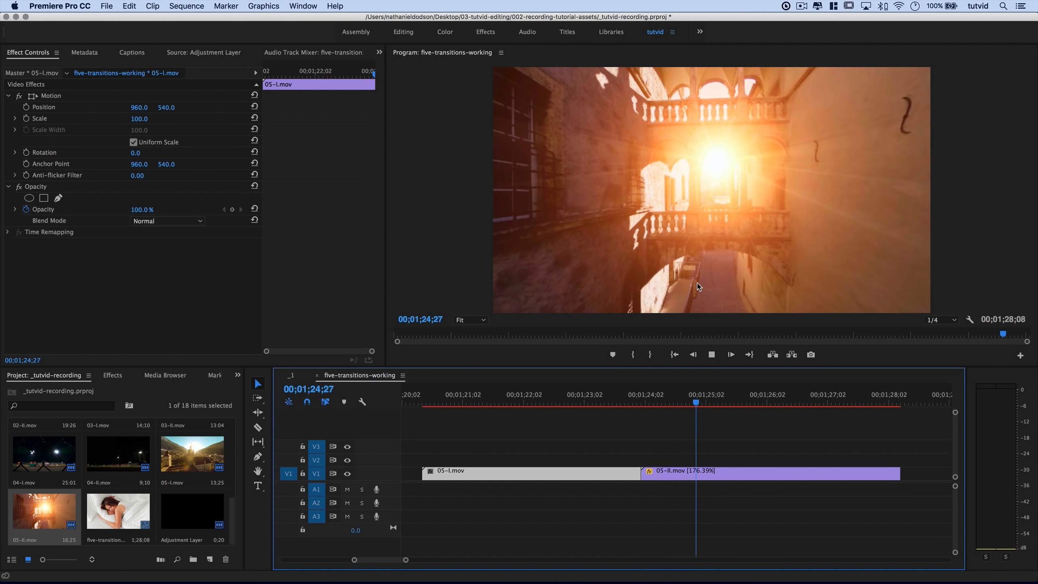
left_click(590, 396)
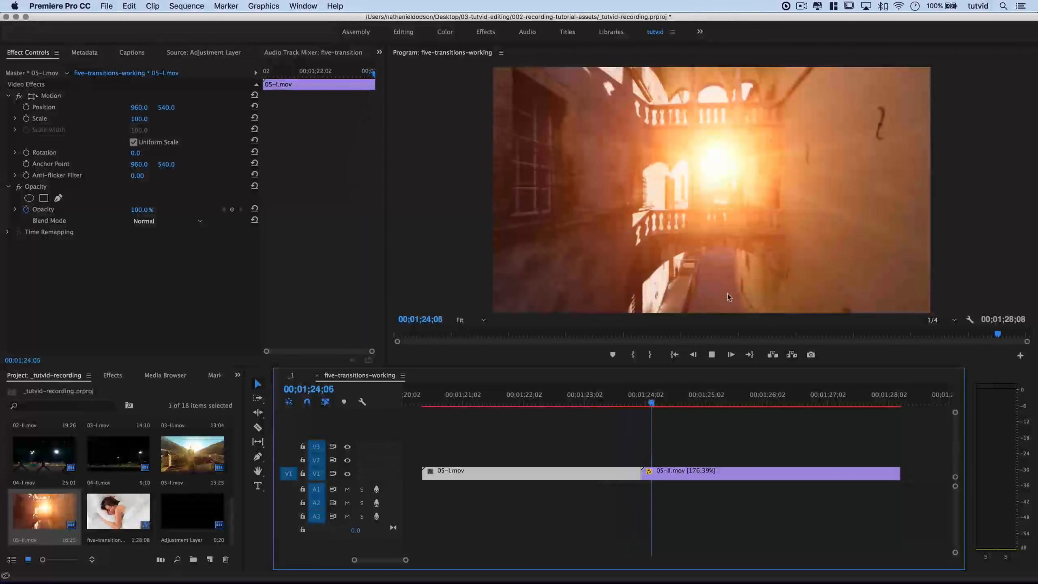
key("space")
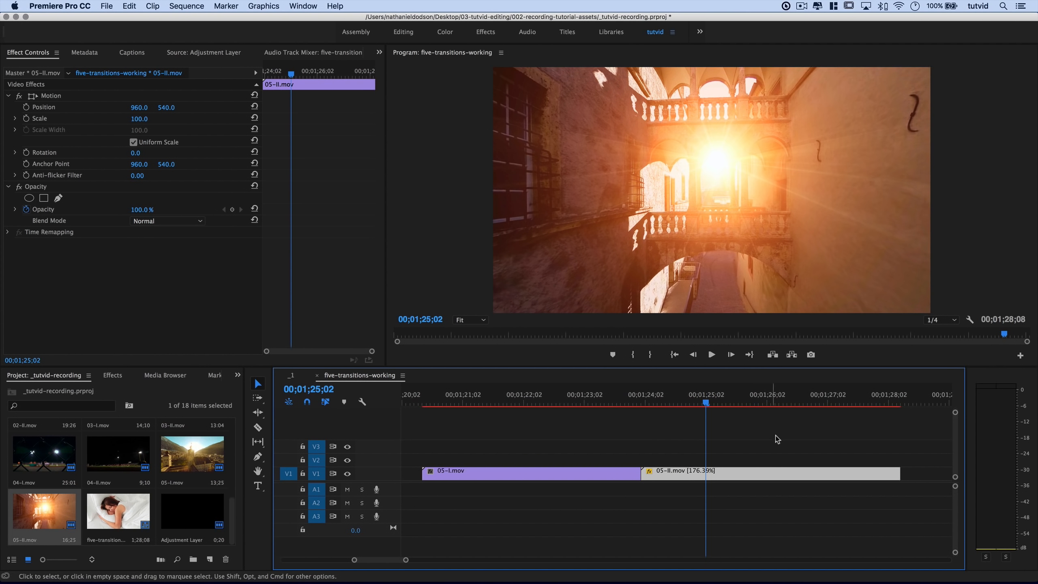
left_click(590, 397)
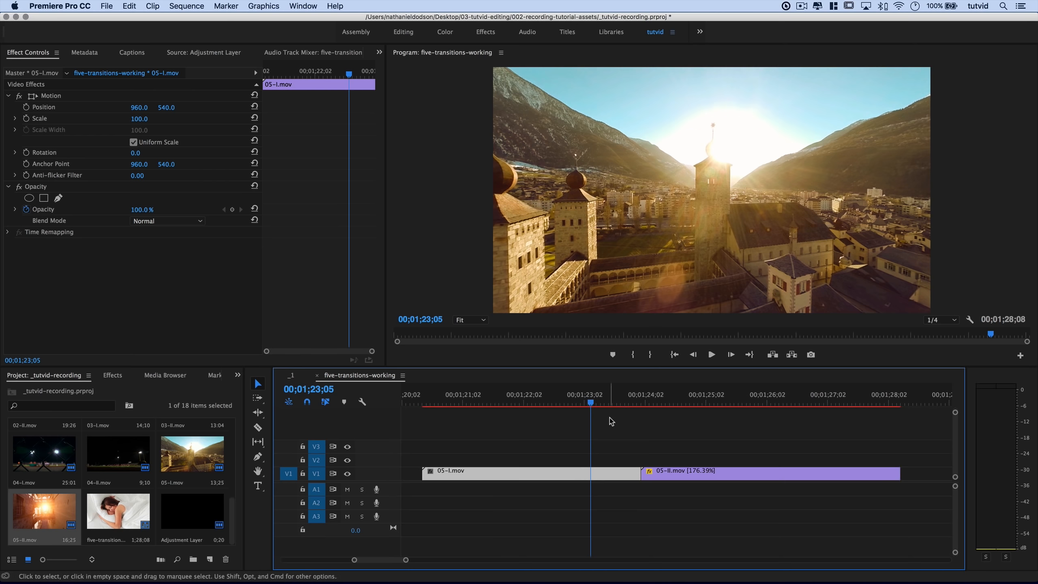
Zoom in at the 05-I/05-II edit and razor 05-I.mov ten frames before the cut.
key("Down")
key("=")
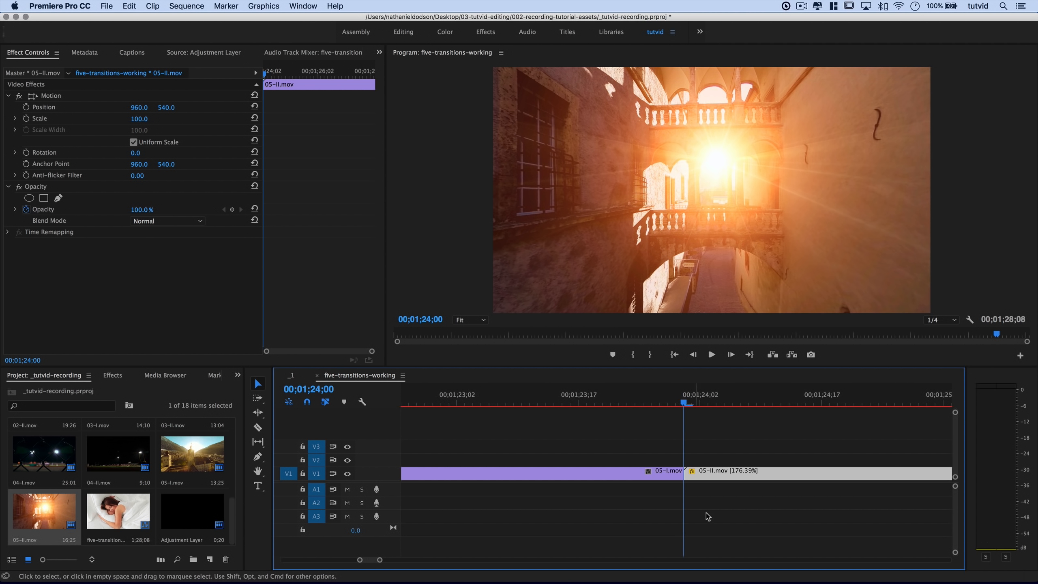
key("shift+Left")
key("shift+Left")
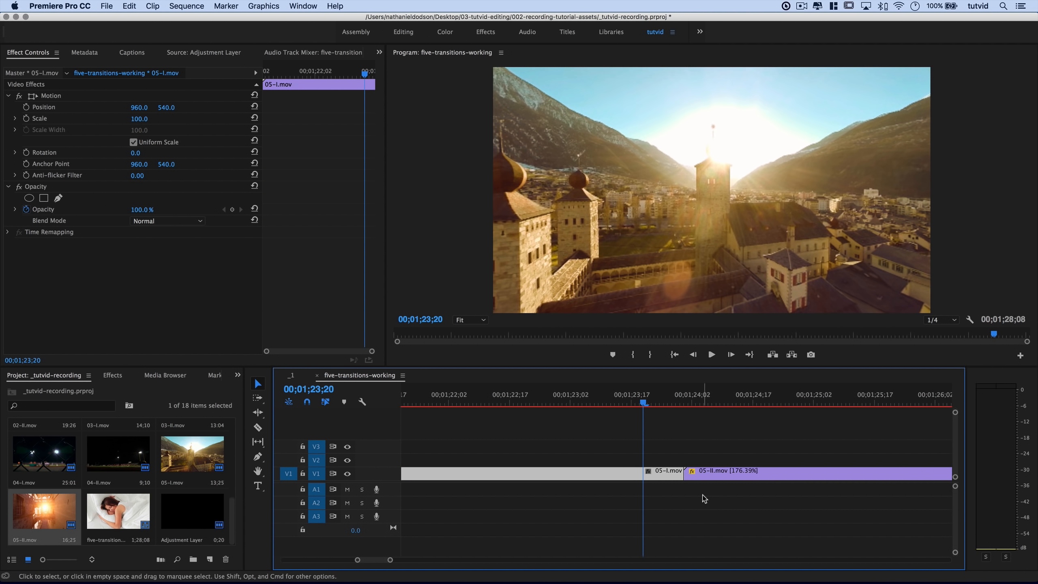
left_click(258, 427)
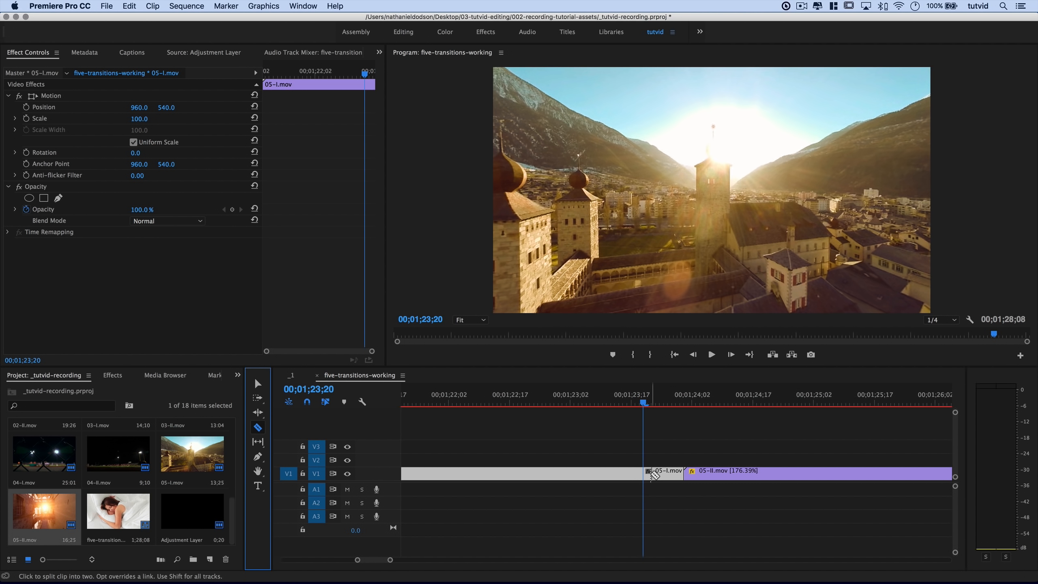
left_click(643, 474)
Razor 05-II.mov ten frames after the cut at 00;01;24;10, then return to the edit.
key("shift+Right")
key("shift+Right")
key("shift+Right")
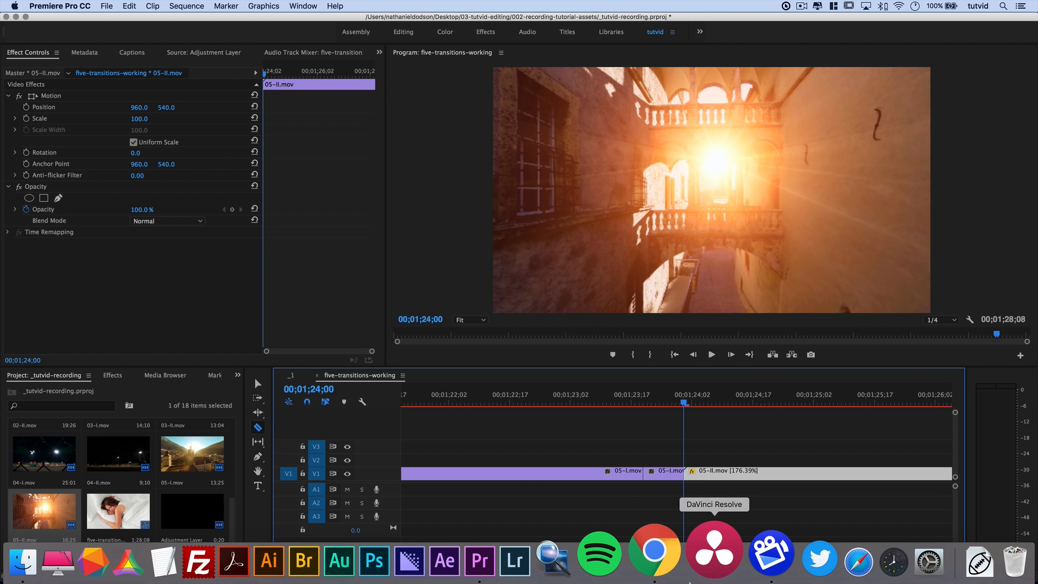
key("shift+Right")
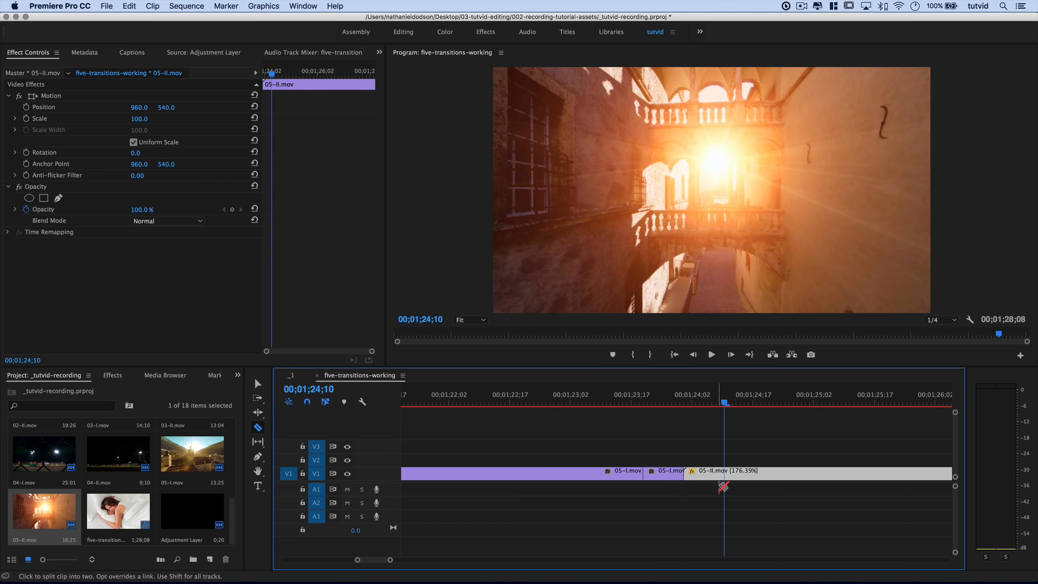
left_click(724, 473)
key("d")
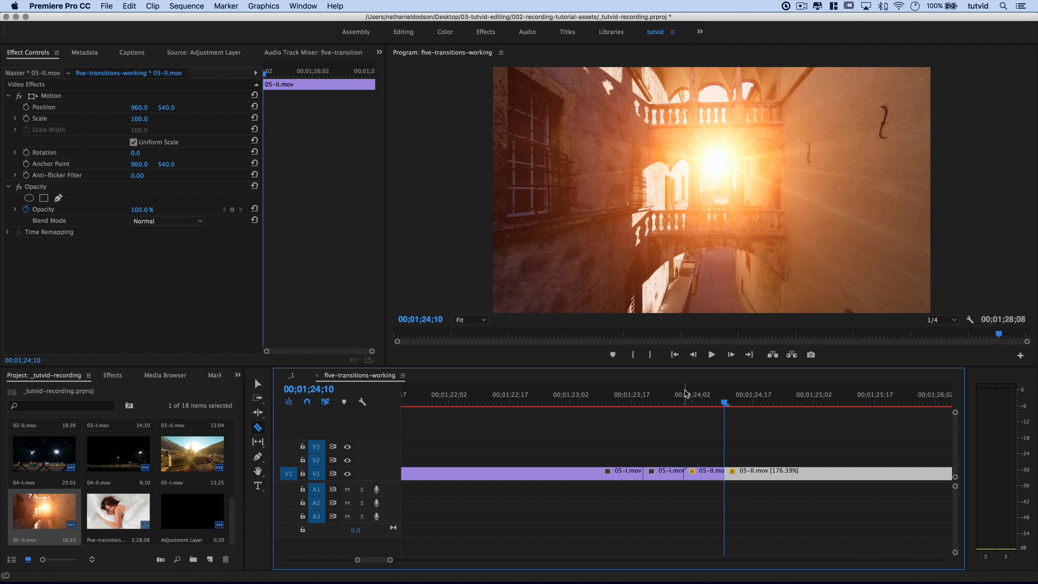
key("Up")
key("d")
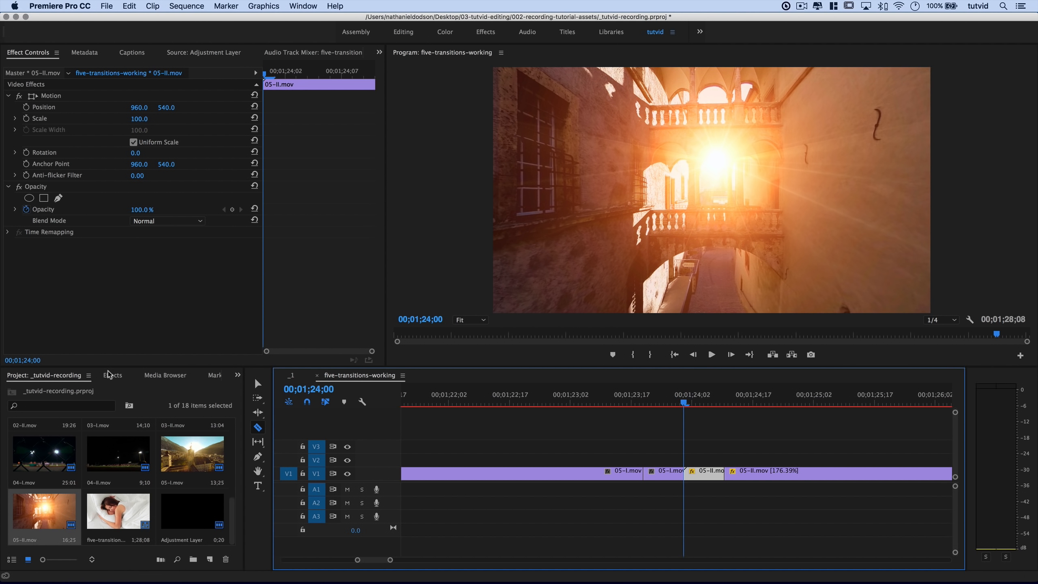
left_click(111, 375)
Drop the saved 3x3 preset onto the 10-frame end piece of 05-I.mov and scrub to preview.
left_click(260, 383)
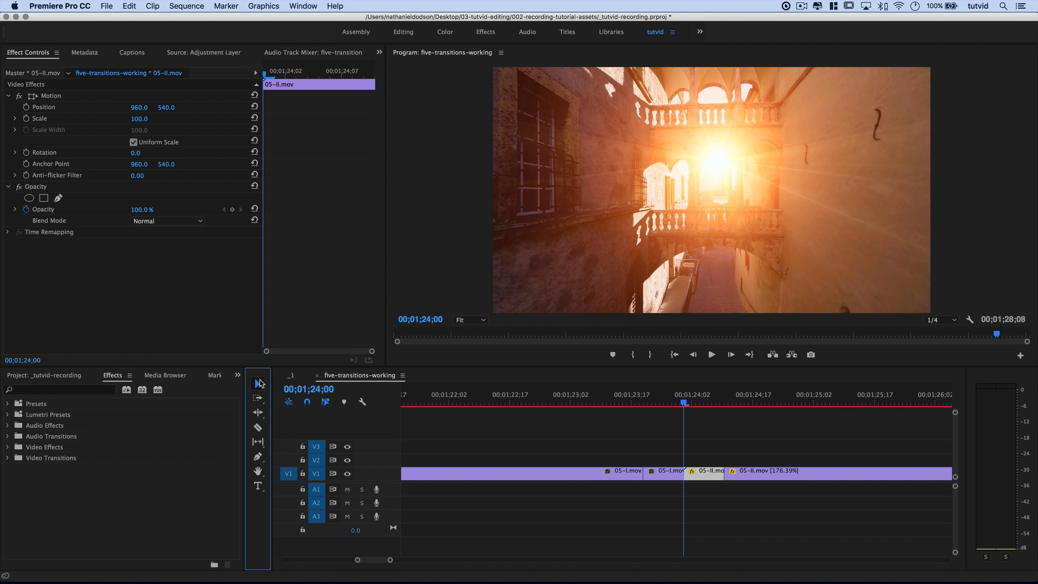
double_click(46, 404)
left_click(42, 414)
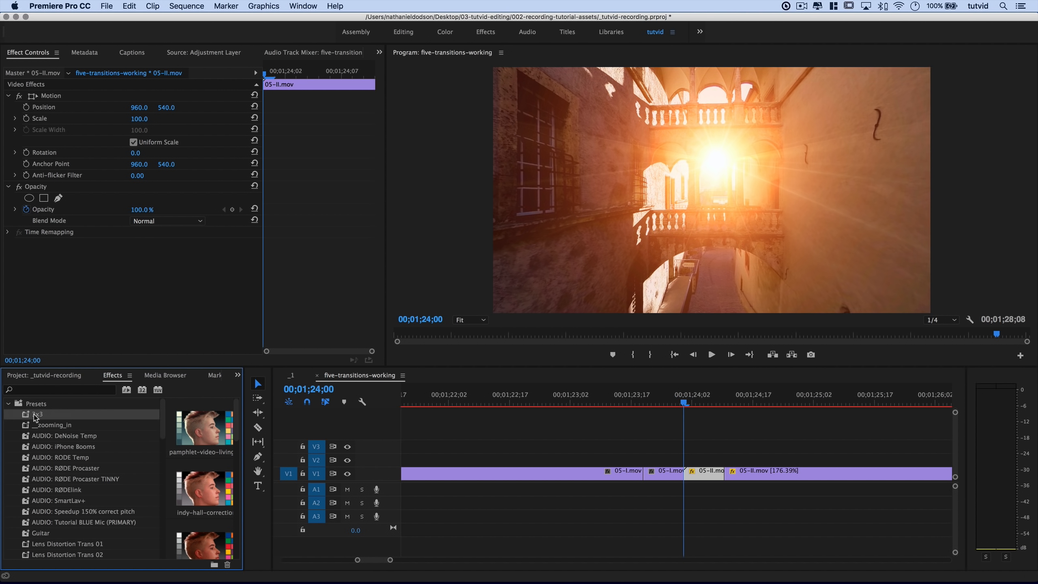
left_click_drag(37, 415, 668, 472)
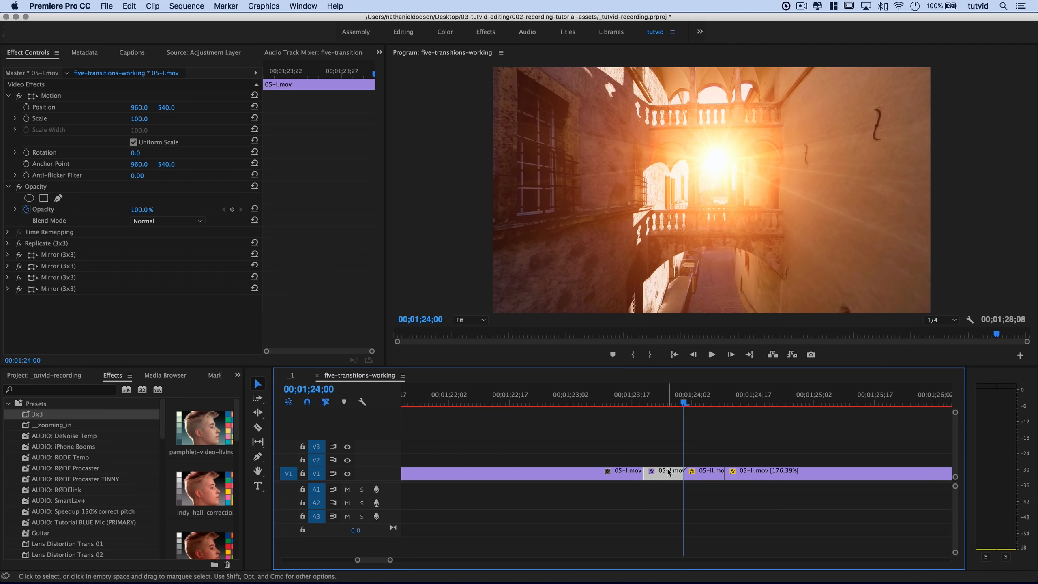
mouse_move(667, 406)
left_mouse_down()
mouse_move(625, 406)
mouse_move(693, 419)
mouse_move(642, 407)
mouse_move(689, 408)
mouse_move(659, 405)
left_mouse_up()
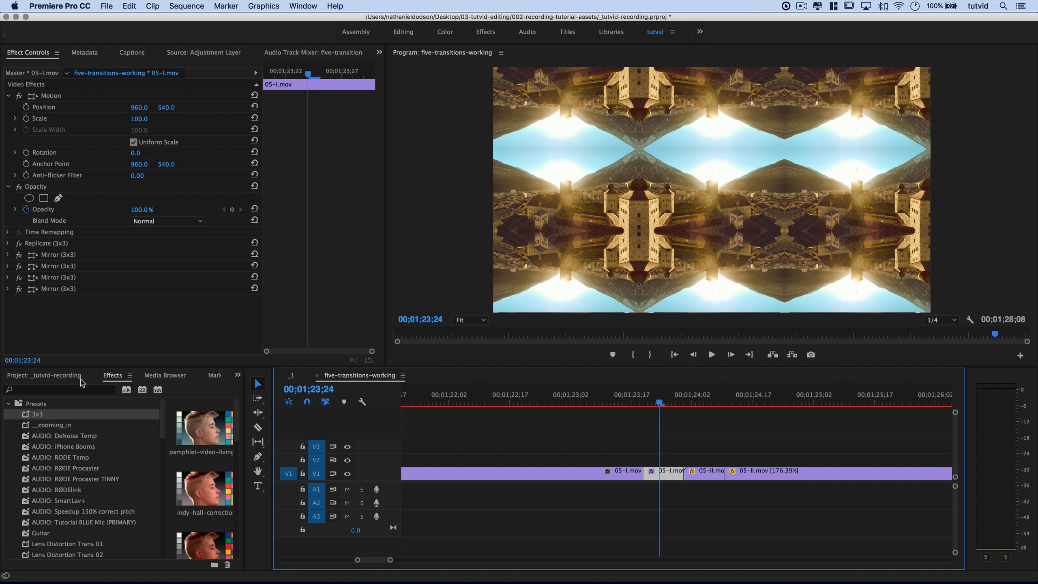
left_click(7, 404)
Search for Twirl and apply the Distort > Twirl effect to the short 05-I.mov piece.
left_click(42, 388)
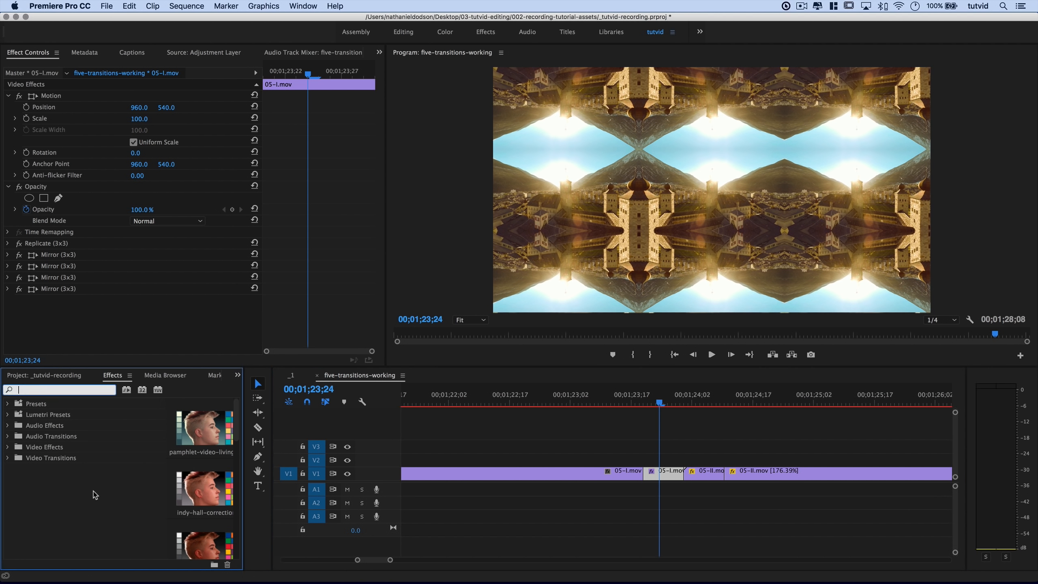
type("Twirl")
left_click(45, 501)
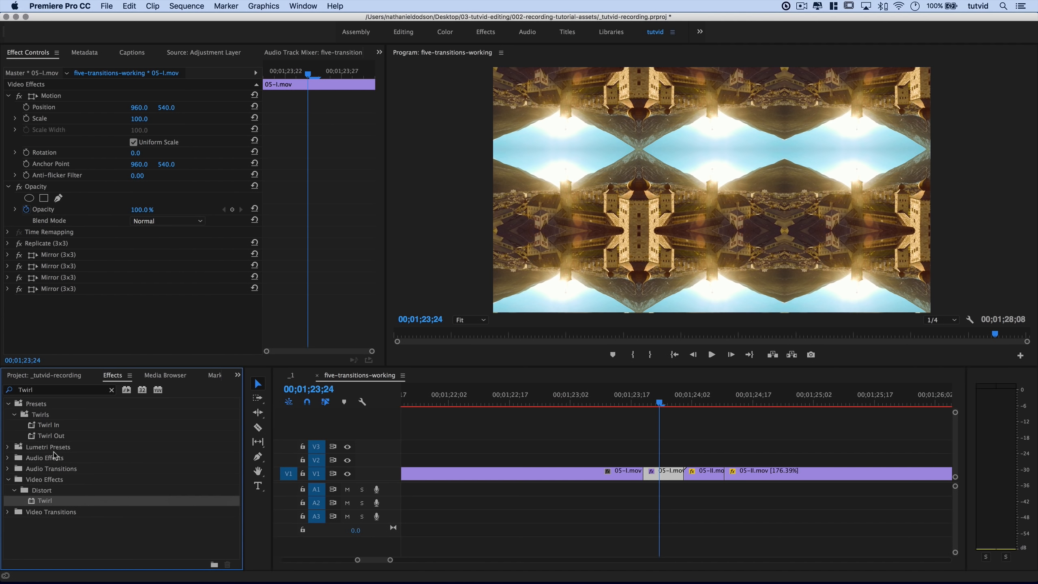
left_click_drag(188, 516, 662, 479)
scroll(88, 257, "down", 1)
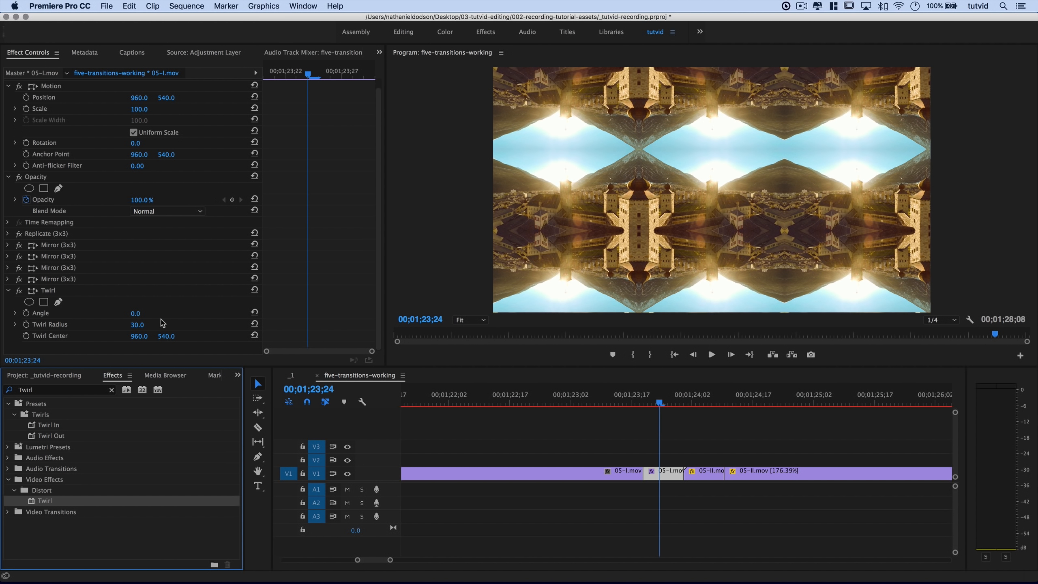
Keyframe the Twirl Angle from 0° to 90° at the end of the short piece.
left_click(288, 100)
key("Left")
key("Left")
key("Left")
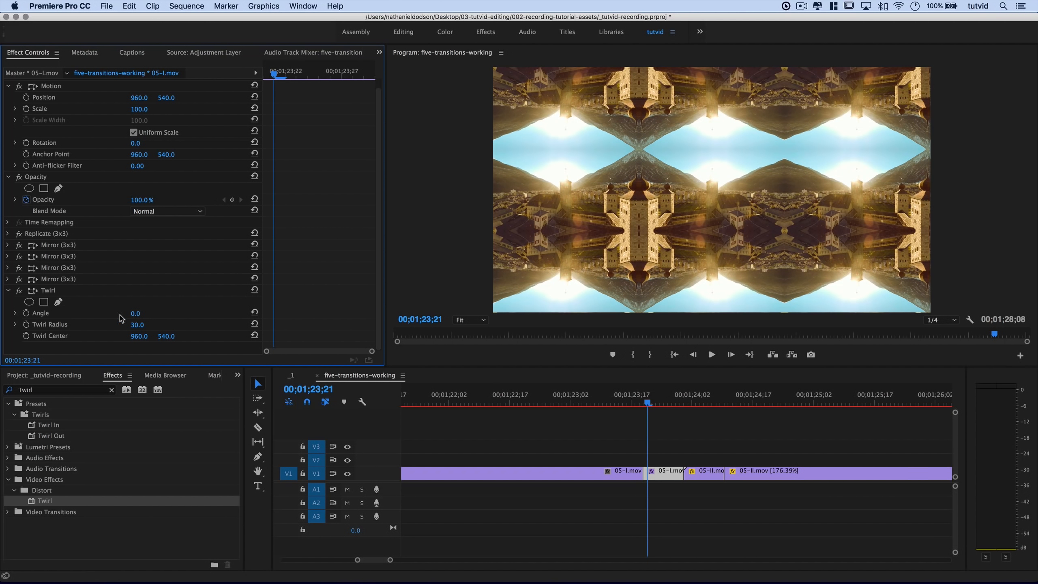
left_click(26, 312)
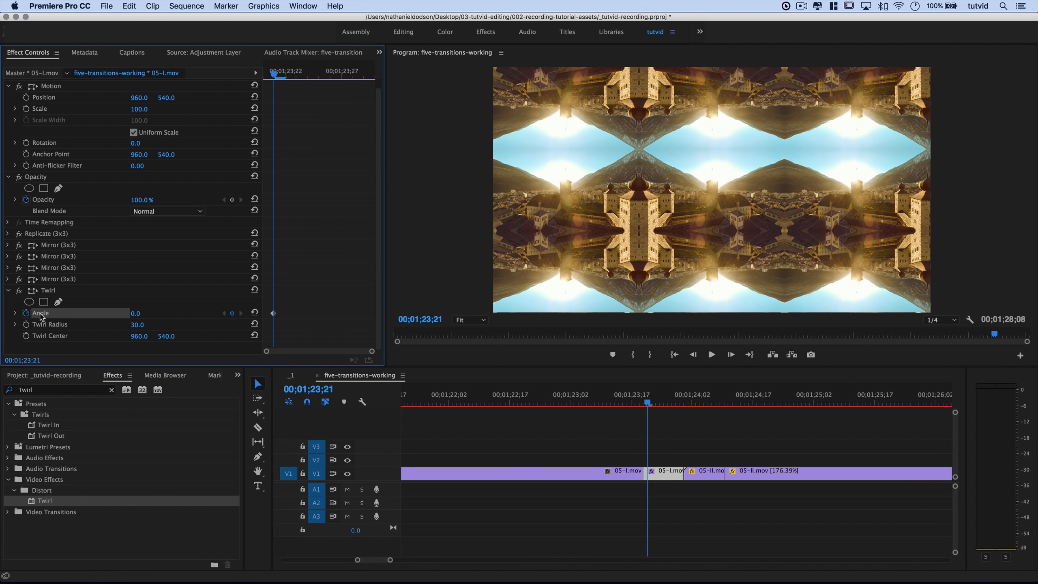
left_click(363, 75)
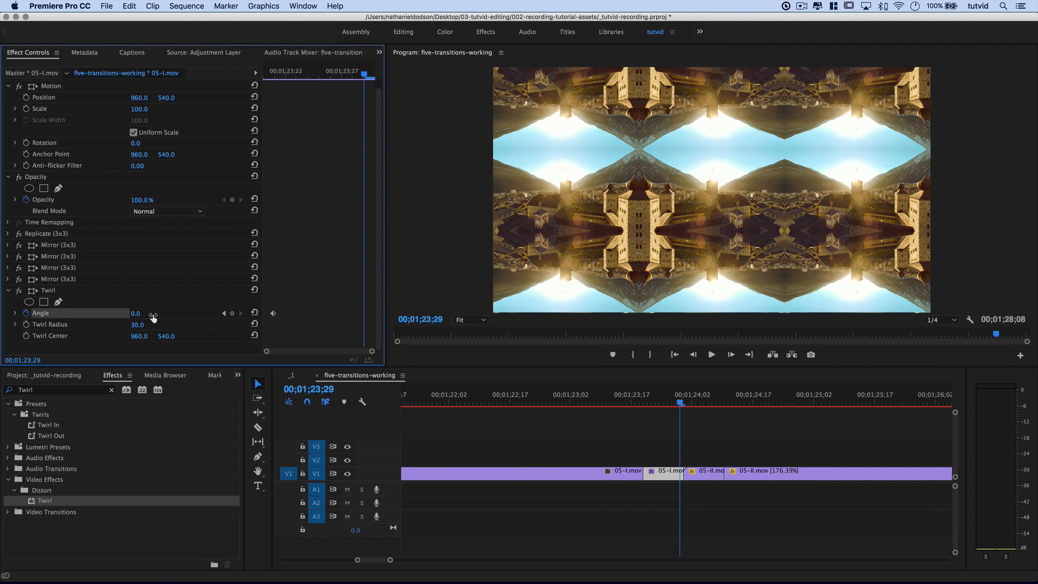
left_click(139, 313)
type("90")
key("Tab")
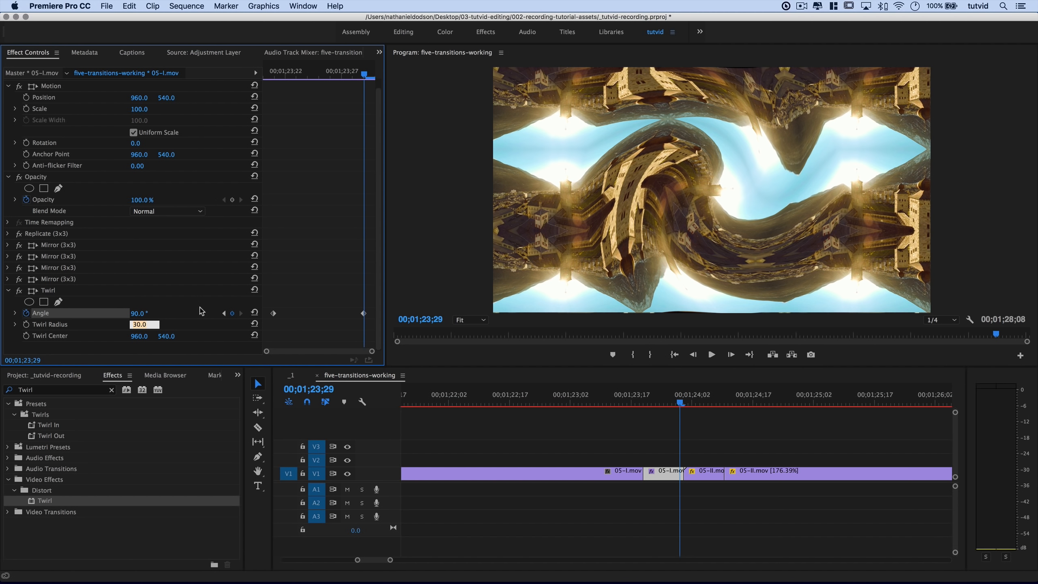
Apply Ease In to both Angle keyframes and scrub back to preview the twirl.
left_click_drag(268, 301, 365, 322)
right_click(365, 315)
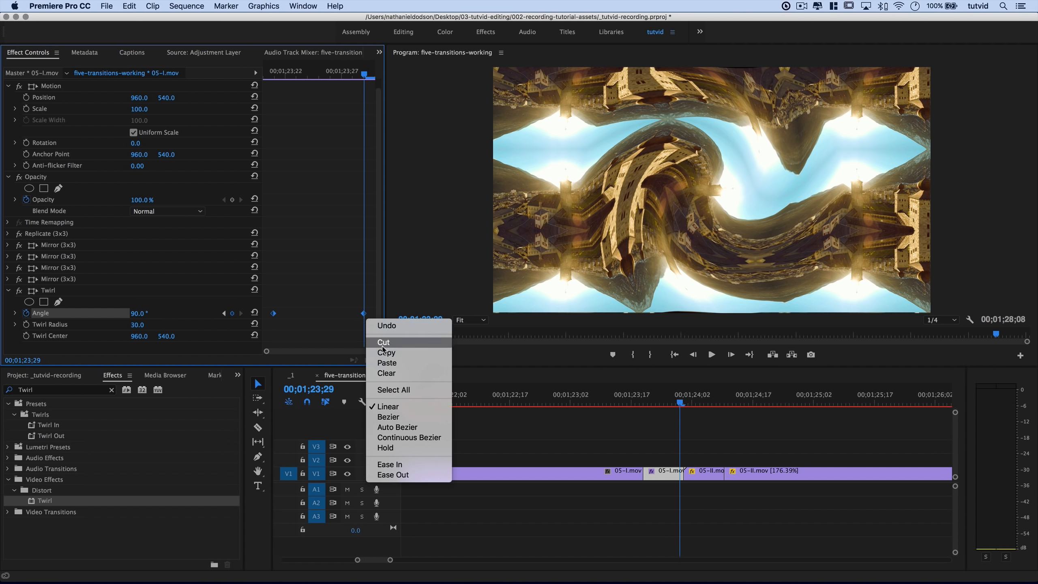
left_click(391, 465)
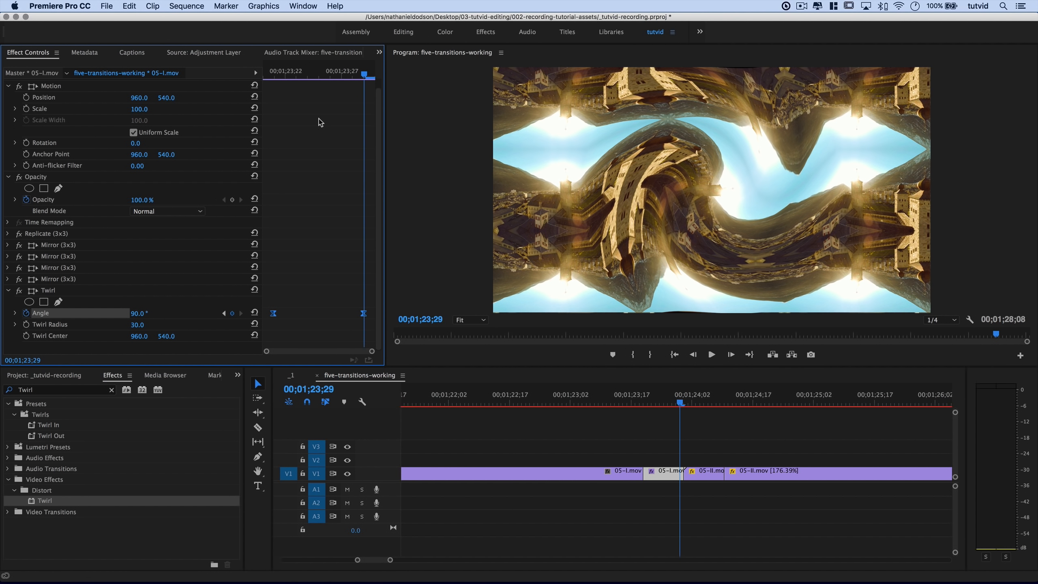
left_click_drag(343, 75, 358, 108)
left_click(331, 75)
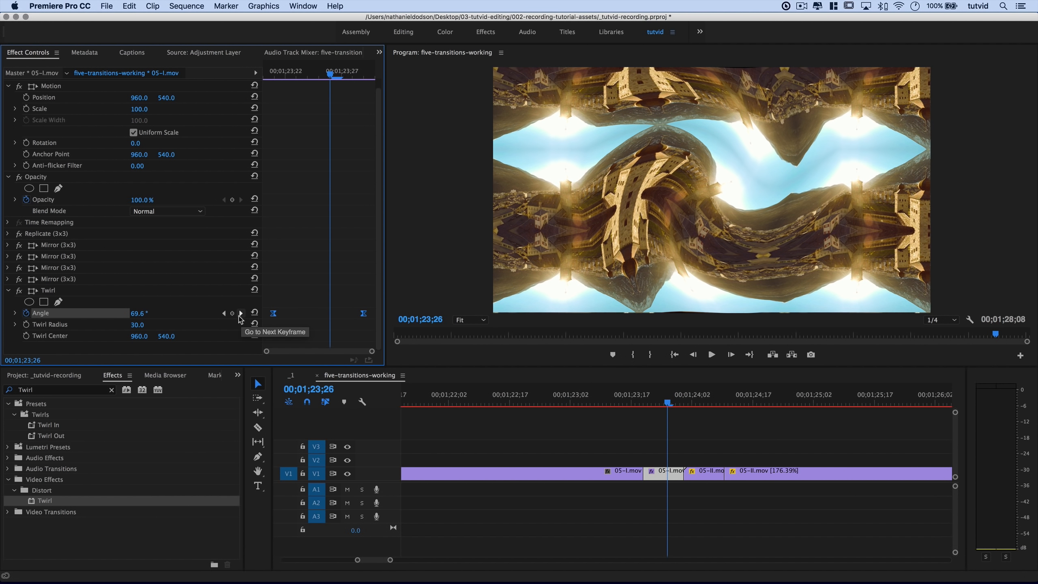
Lower the last Angle keyframe to 50°, move it to the piece's end, and preview across the cut.
left_click(241, 313)
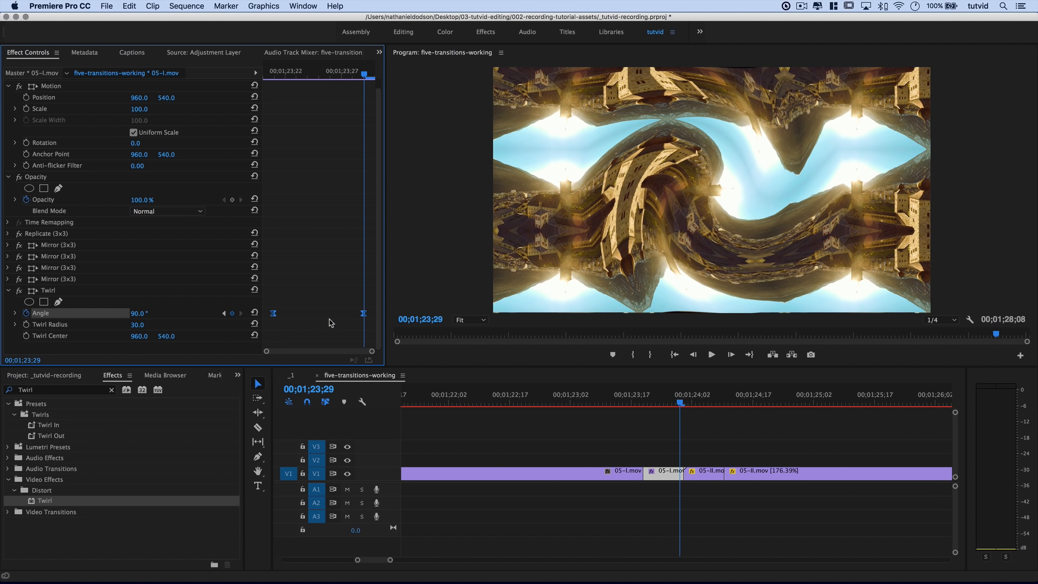
left_click(137, 316)
type("50")
key("Tab")
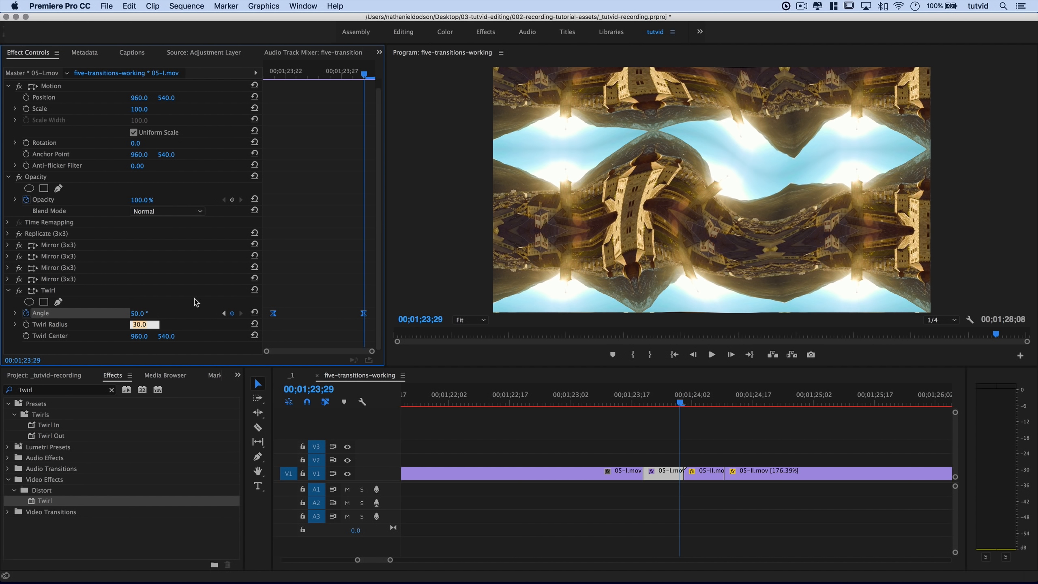
left_click(281, 327)
left_click_drag(273, 313, 266, 320)
left_click_drag(364, 314, 373, 313)
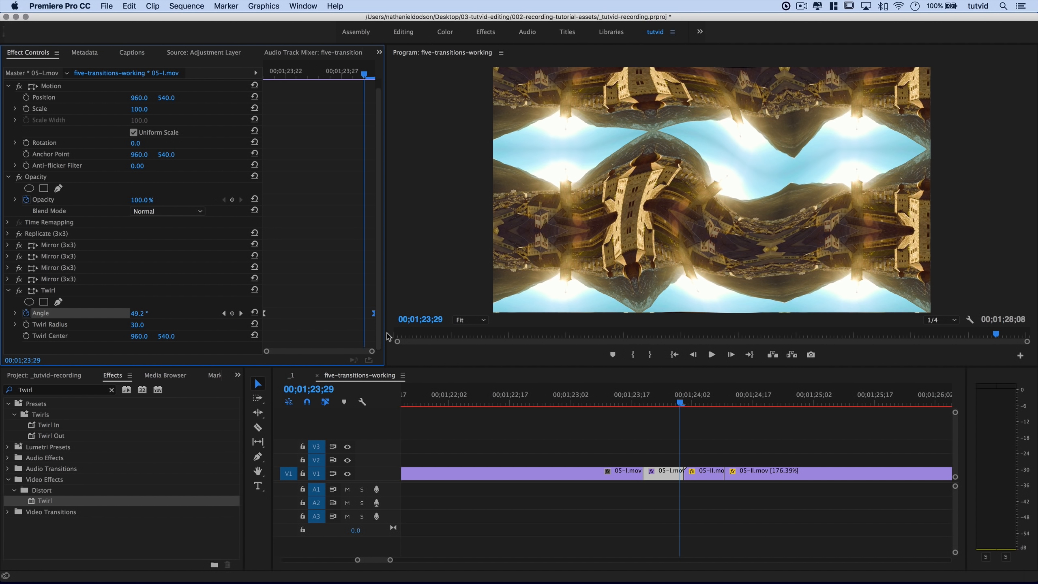
left_click(667, 406)
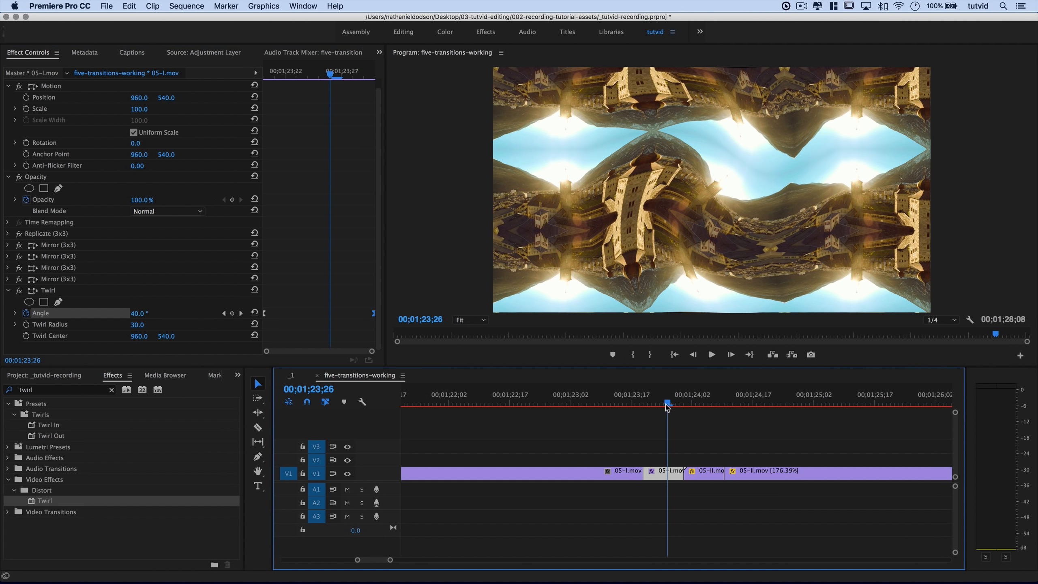
mouse_move(667, 407)
left_mouse_down()
mouse_move(641, 407)
mouse_move(686, 407)
mouse_move(689, 420)
mouse_move(663, 411)
left_mouse_up()
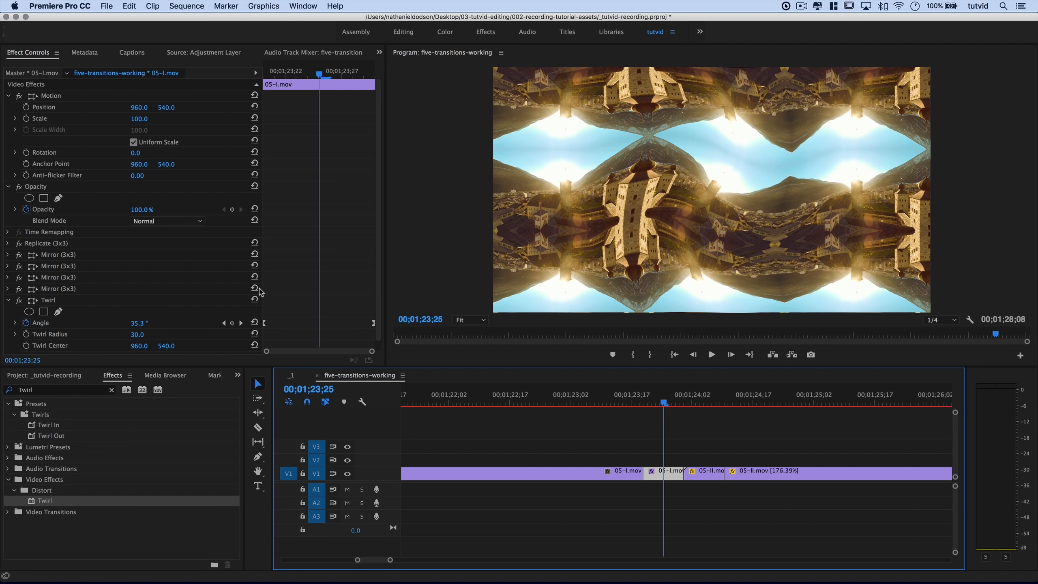
Apply Video Effects > Distort > Lens Distortion to the short 05-I.mov piece.
left_click(9, 300)
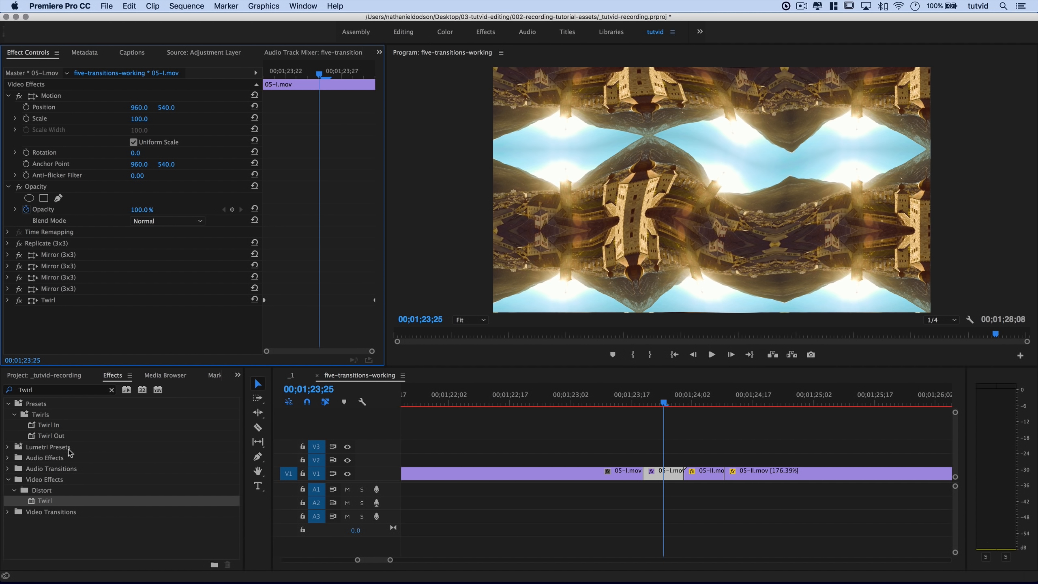
left_click(111, 389)
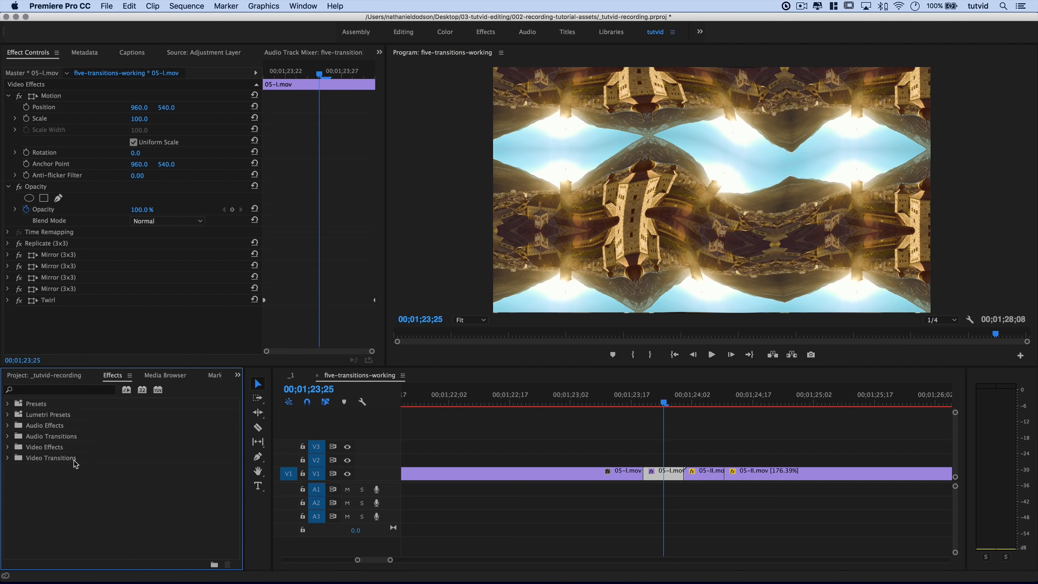
double_click(56, 448)
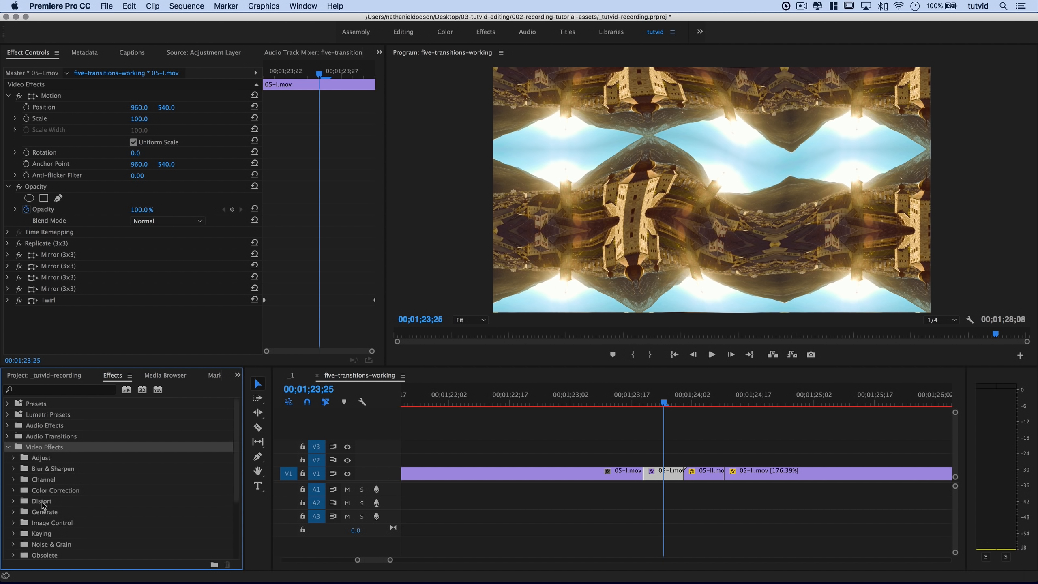
double_click(45, 503)
left_click_drag(54, 523, 665, 471)
Keyframe Lens Distortion Curvature from 0 at 00;01;23;21 to -70 at 00;01;23;28.
left_click(274, 81)
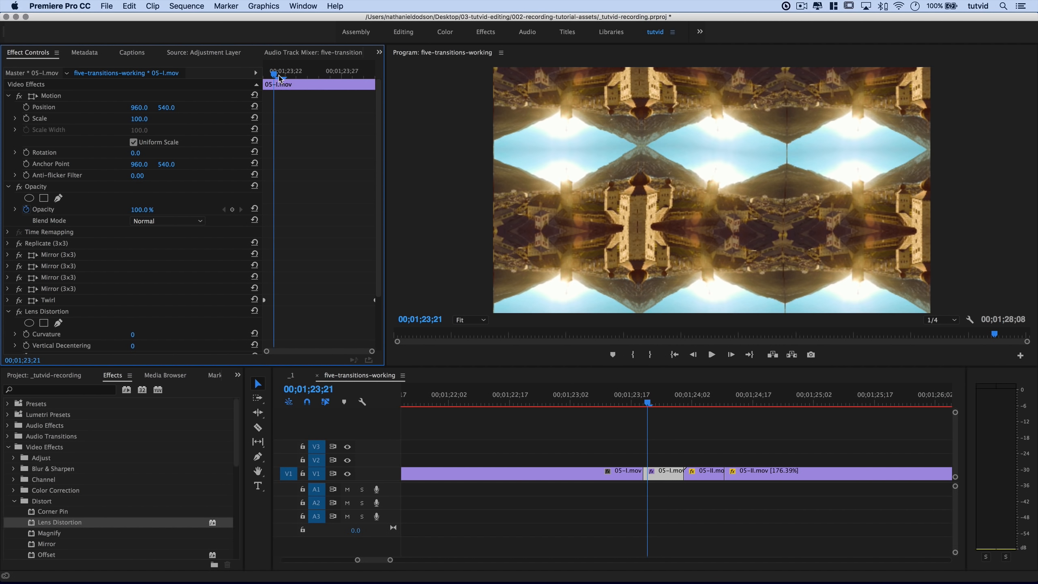
scroll(187, 283, "down", 3)
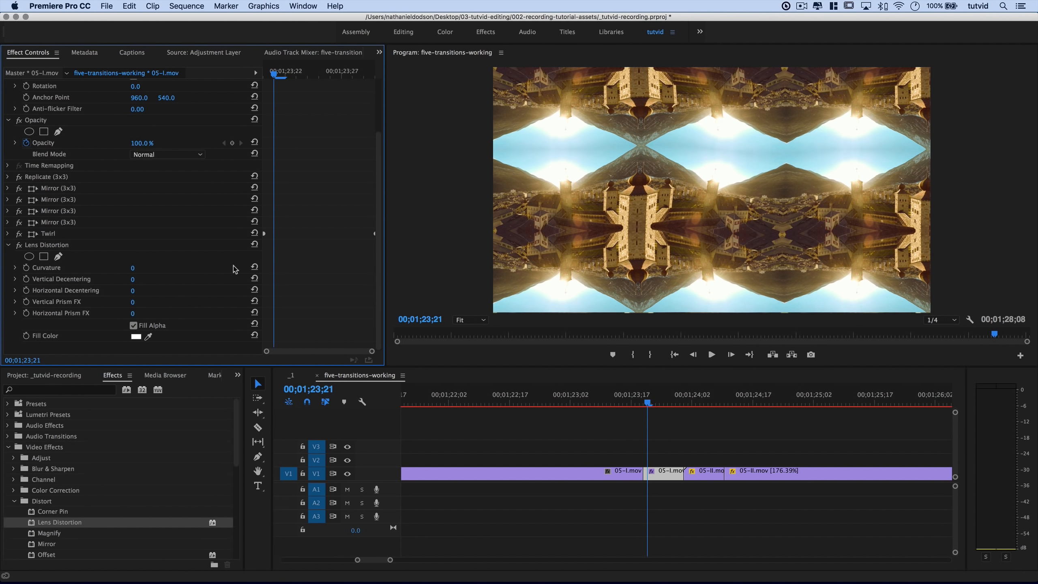
left_click(27, 267)
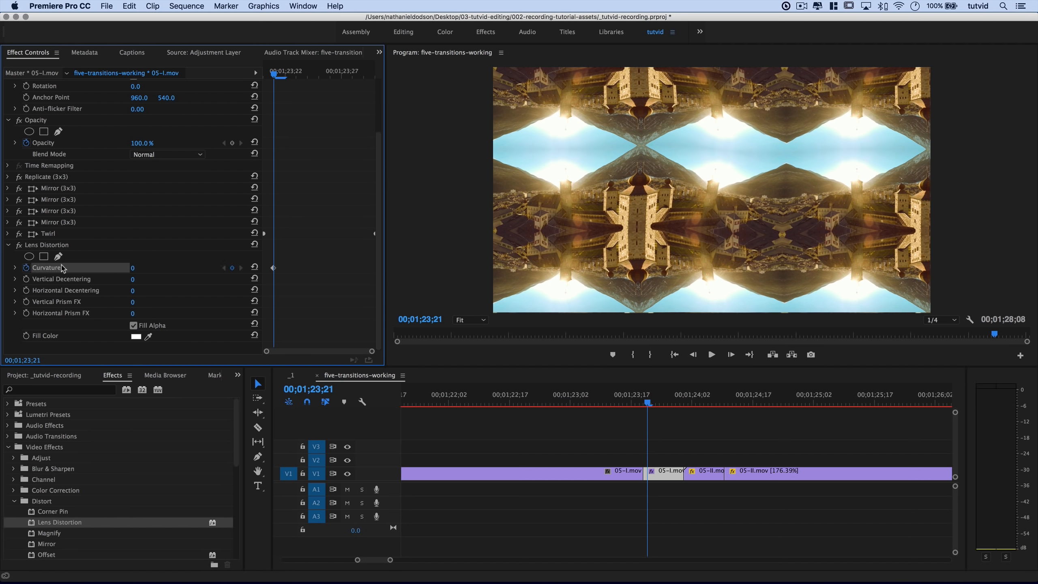
left_click(350, 84)
scroll(350, 82, "up", 1)
left_click(353, 76)
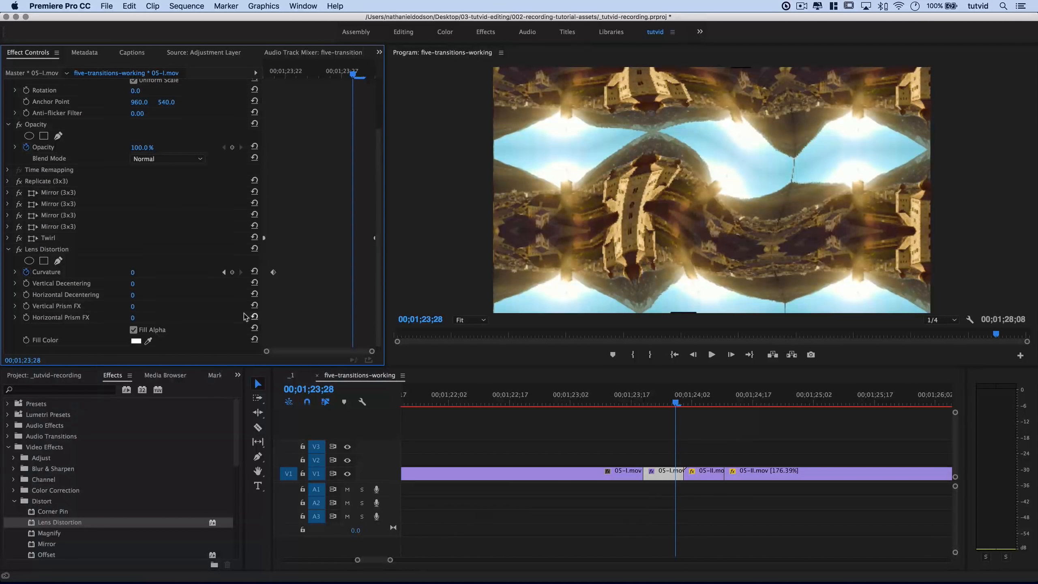
left_click(135, 272)
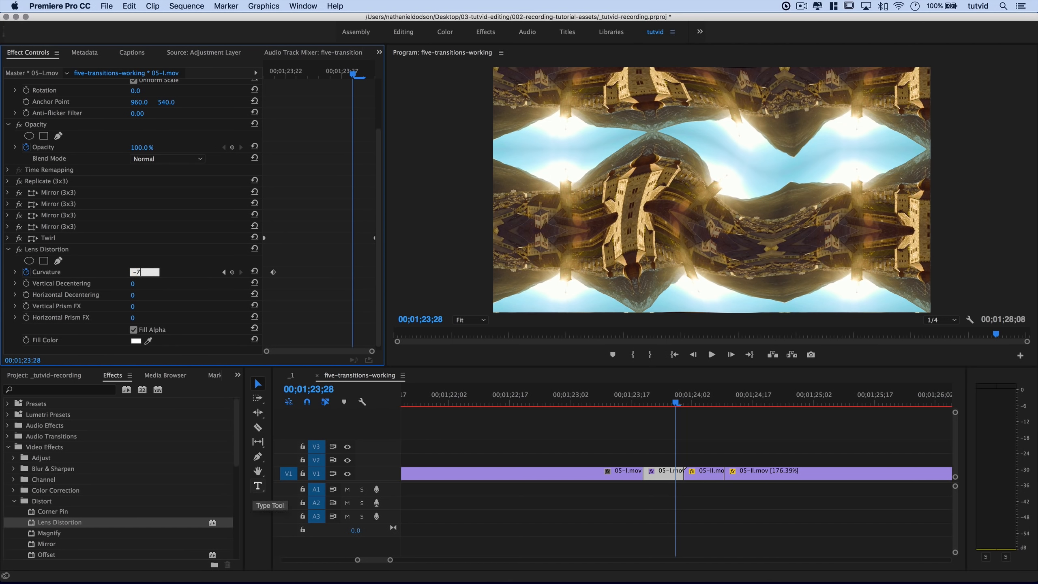
key("Tab")
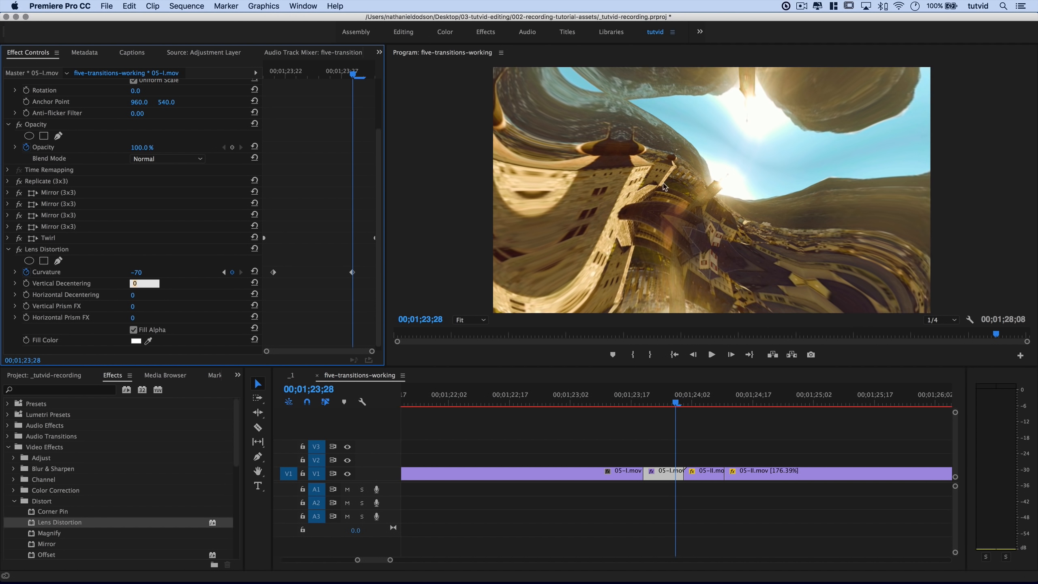
Ease both Curvature keyframes, move them to the clip's start and end, and preview.
left_click_drag(267, 261, 362, 279)
right_click(353, 274)
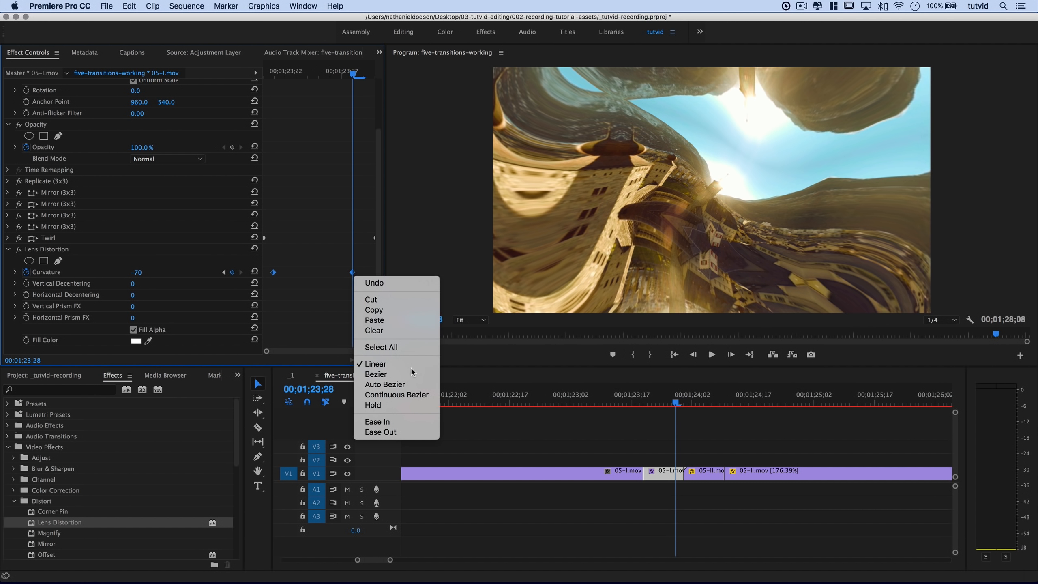
left_click(392, 422)
left_click_drag(273, 275, 264, 273)
left_click_drag(355, 273, 373, 273)
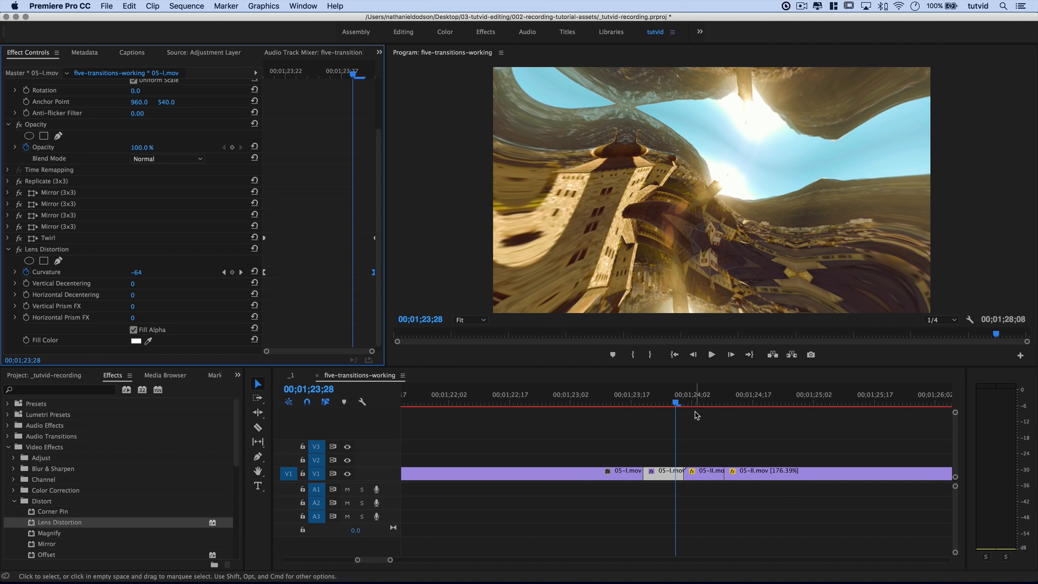
mouse_move(679, 402)
left_mouse_down()
mouse_move(718, 402)
mouse_move(634, 410)
mouse_move(692, 415)
mouse_move(649, 417)
mouse_move(688, 417)
mouse_move(668, 419)
left_mouse_up()
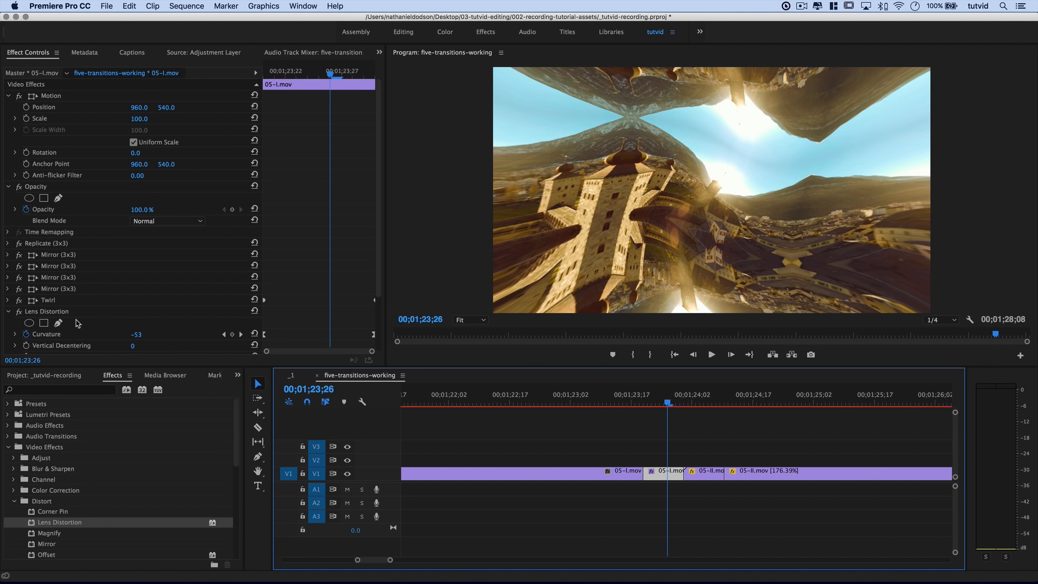
Raise the last Twirl Angle keyframe on 05-I.mov to 75° and keep it at the piece's end.
left_click(8, 300)
scroll(318, 300, "down", 1)
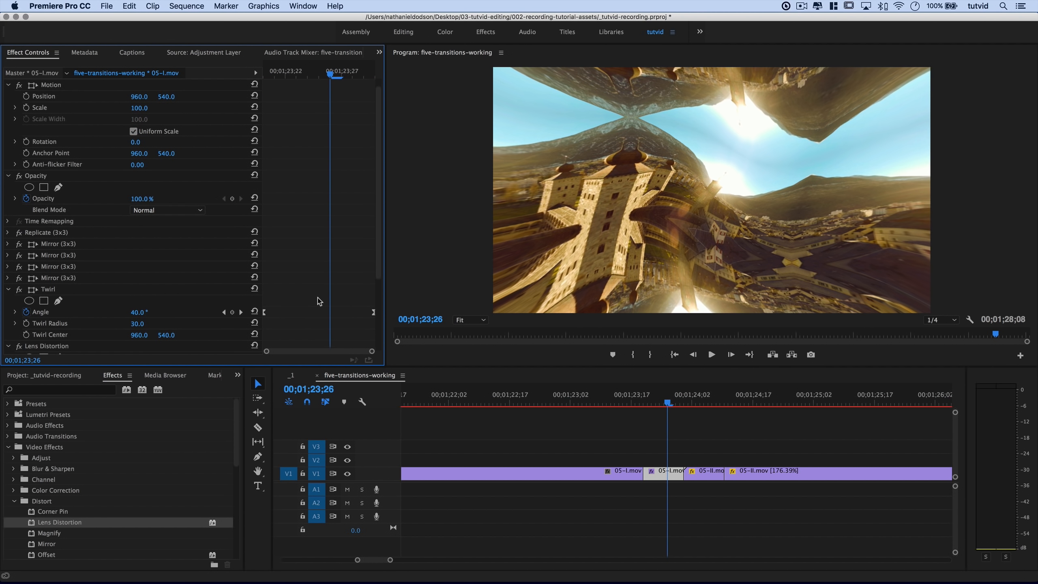
left_click_drag(374, 312, 360, 313)
left_click(240, 313)
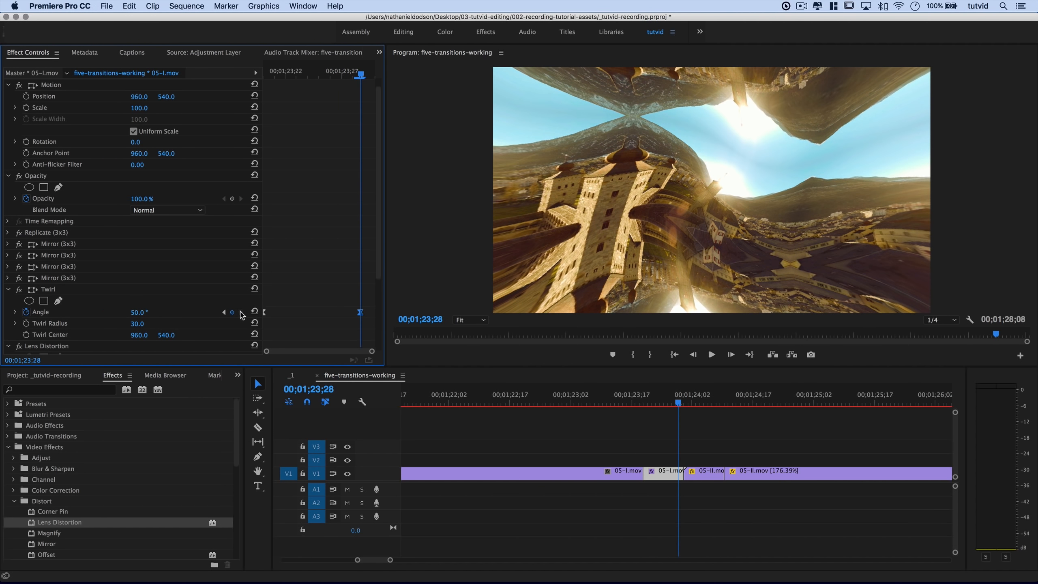
left_click(139, 311)
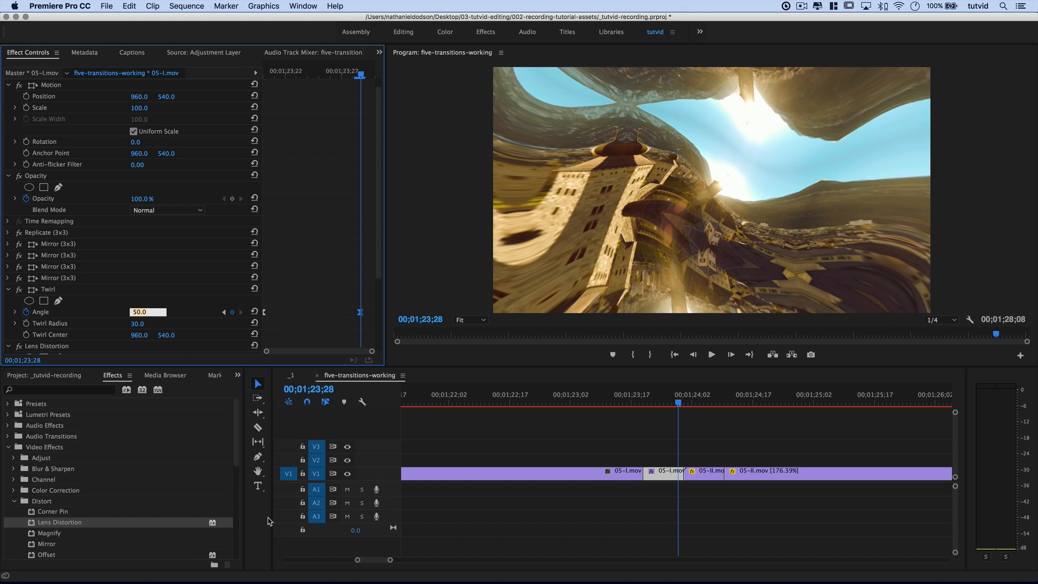
key("Tab")
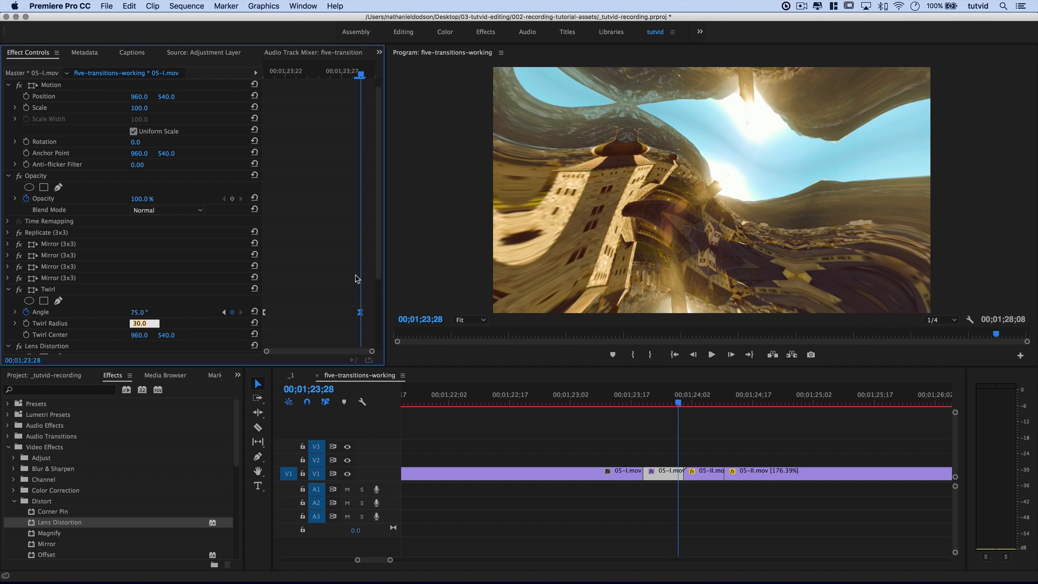
left_click_drag(360, 312, 373, 313)
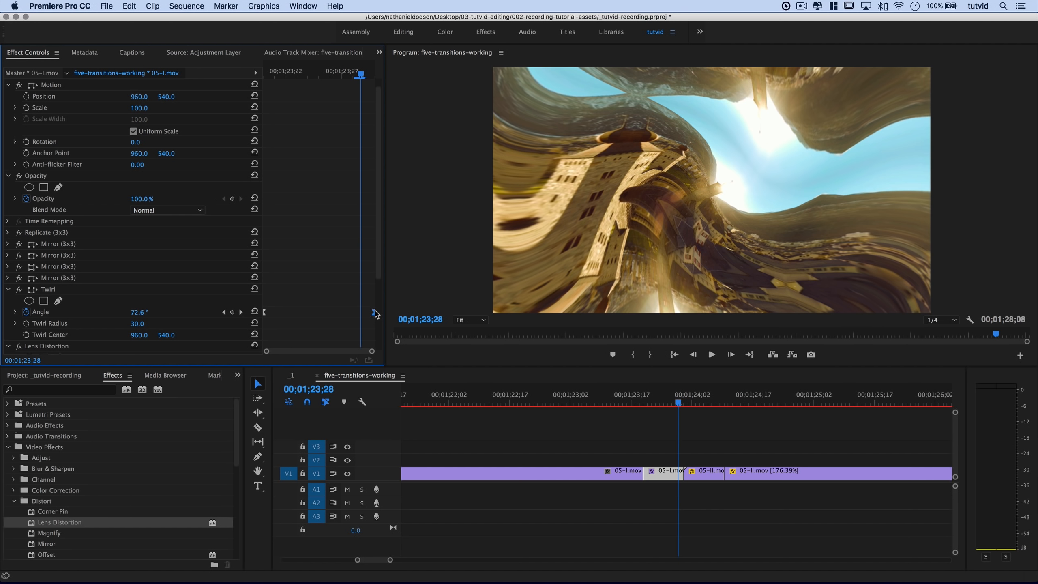
mouse_move(665, 406)
left_mouse_down()
mouse_move(652, 406)
mouse_move(678, 407)
mouse_move(678, 417)
mouse_move(657, 420)
mouse_move(669, 412)
mouse_move(651, 410)
mouse_move(676, 404)
left_mouse_up()
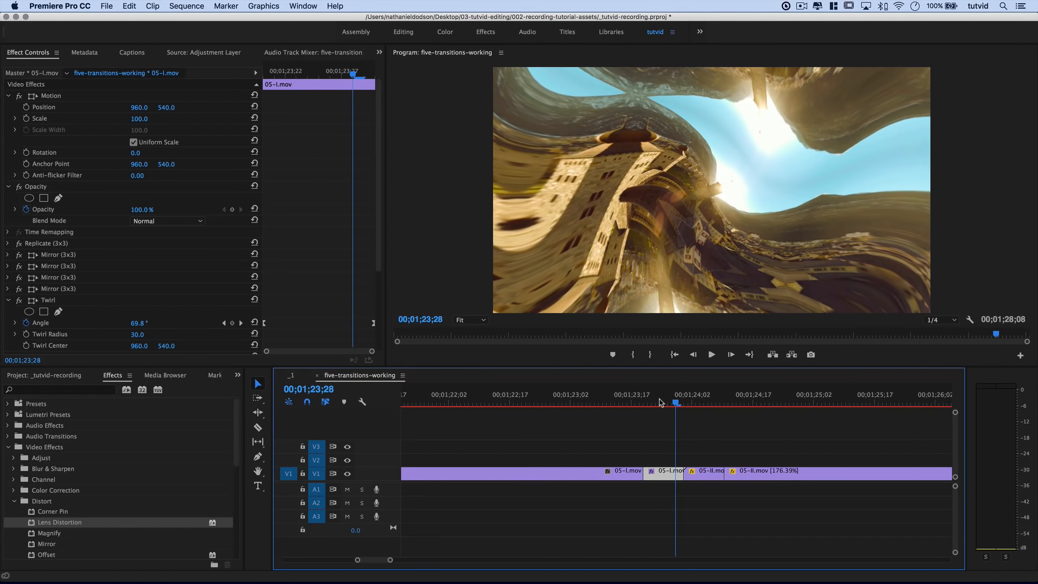
Set the Twirl Radius to 50, preview frames near 00;01;23;27, then select 05-II.mov.
left_click(138, 334)
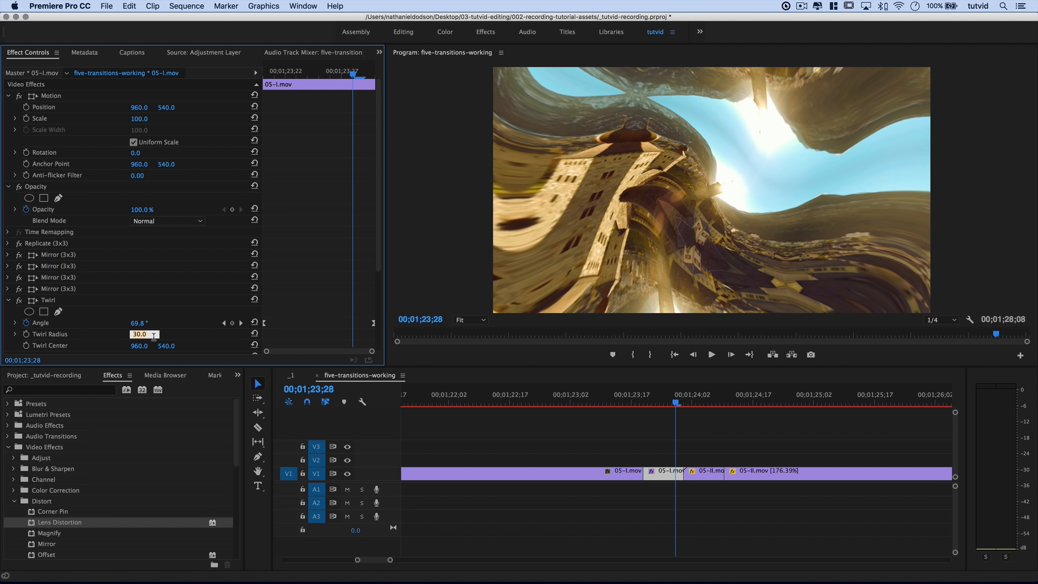
type("50")
key("Tab")
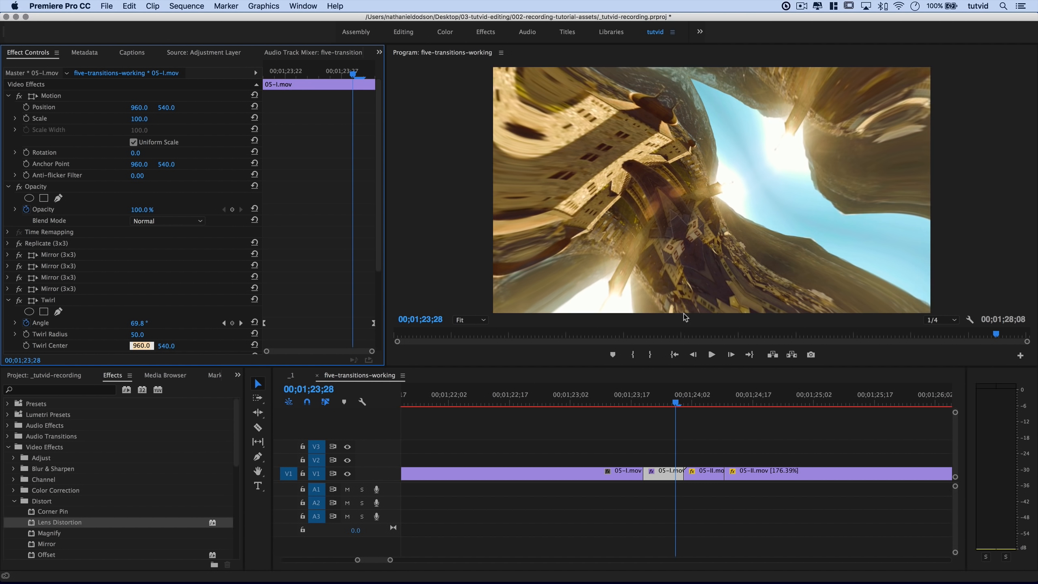
mouse_move(674, 406)
left_mouse_down()
mouse_move(651, 410)
mouse_move(674, 411)
mouse_move(655, 418)
mouse_move(663, 412)
left_mouse_up()
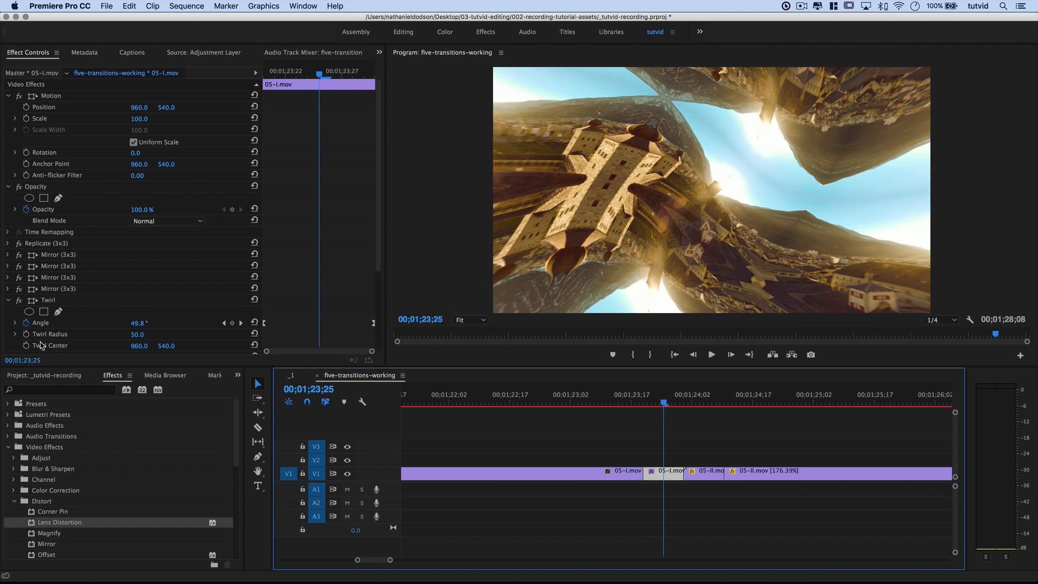
left_click_drag(666, 405, 673, 405)
left_click(708, 480)
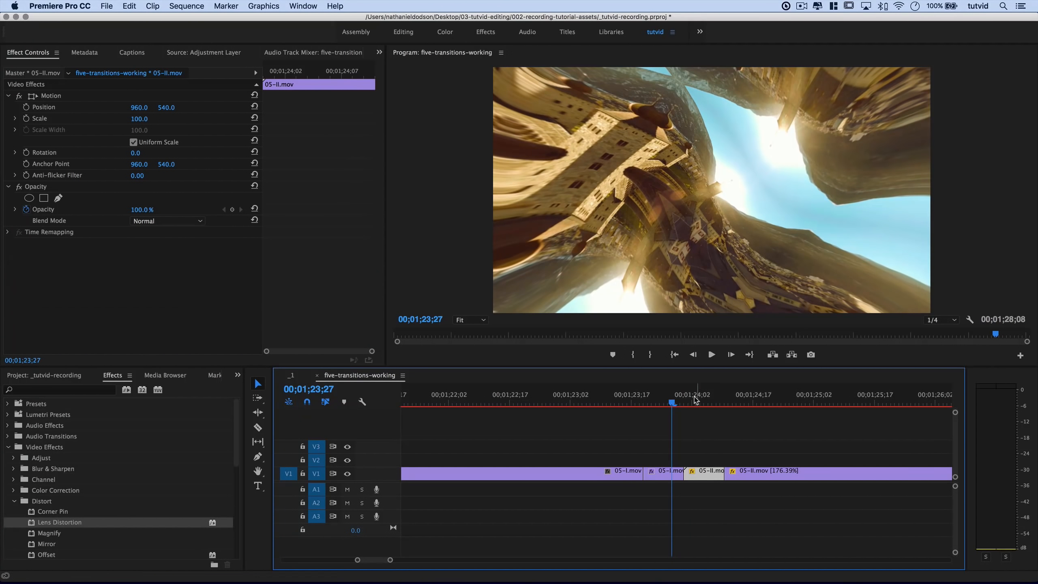
Search for Twirl and apply it to the short 05-II.mov piece.
key("shift+Right")
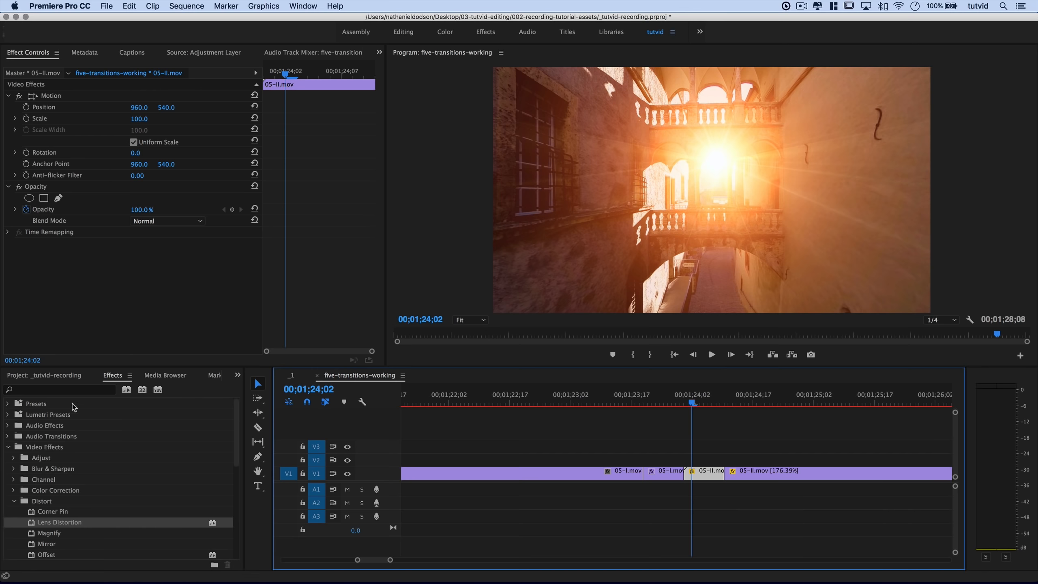
left_click(66, 382)
left_click(109, 375)
left_click(66, 394)
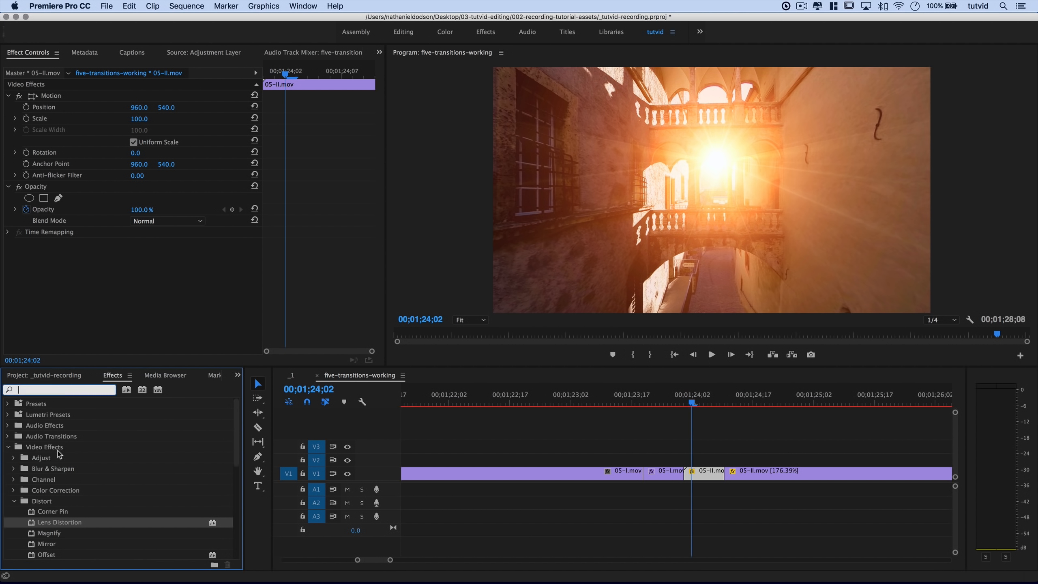
type("Twirl")
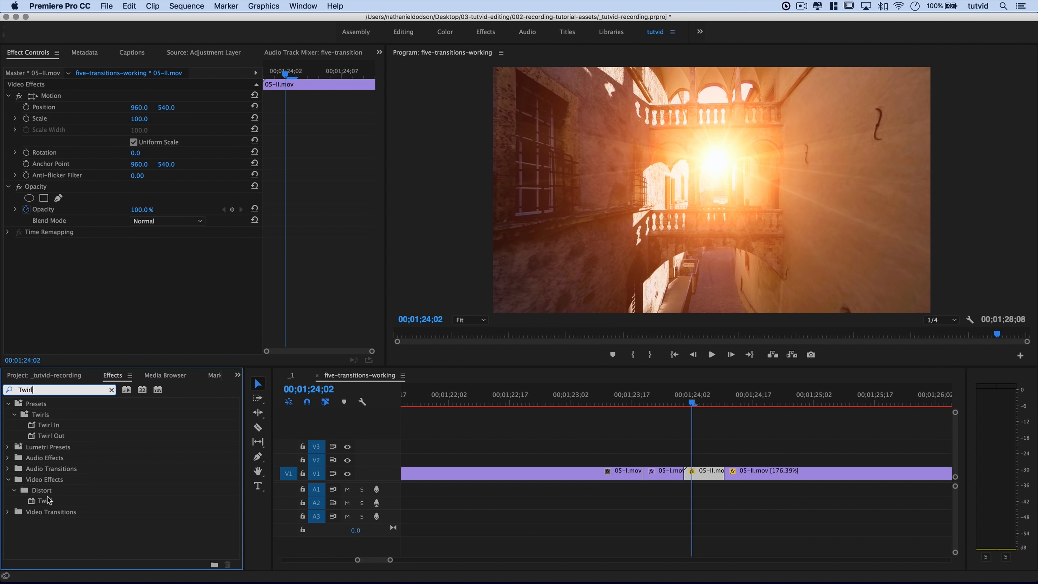
left_click_drag(48, 500, 704, 474)
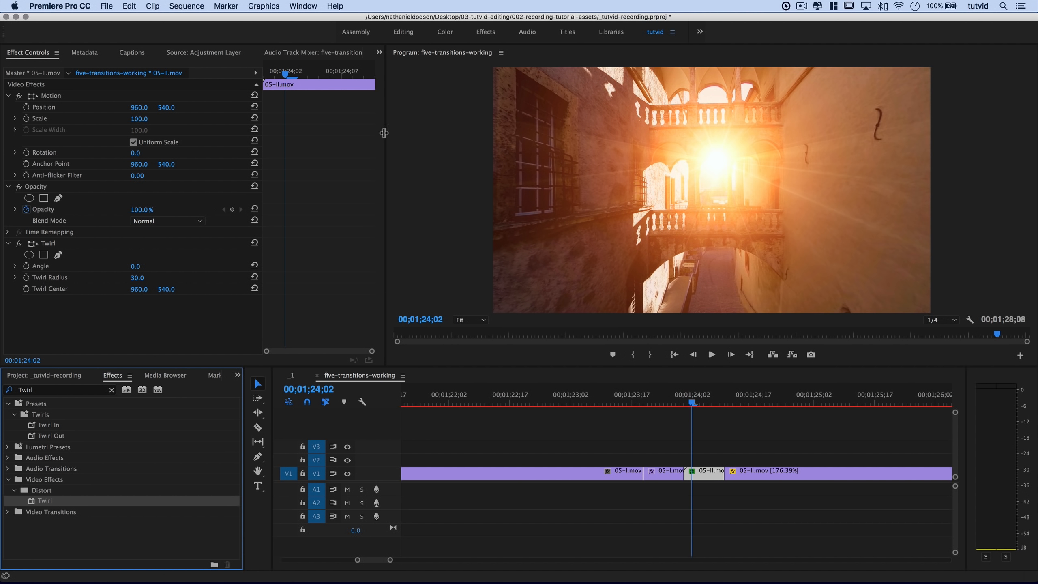
At the first frame of 05-II.mov, set Twirl Angle to -75° and Twirl Radius to 30.
left_click_drag(282, 75, 274, 76)
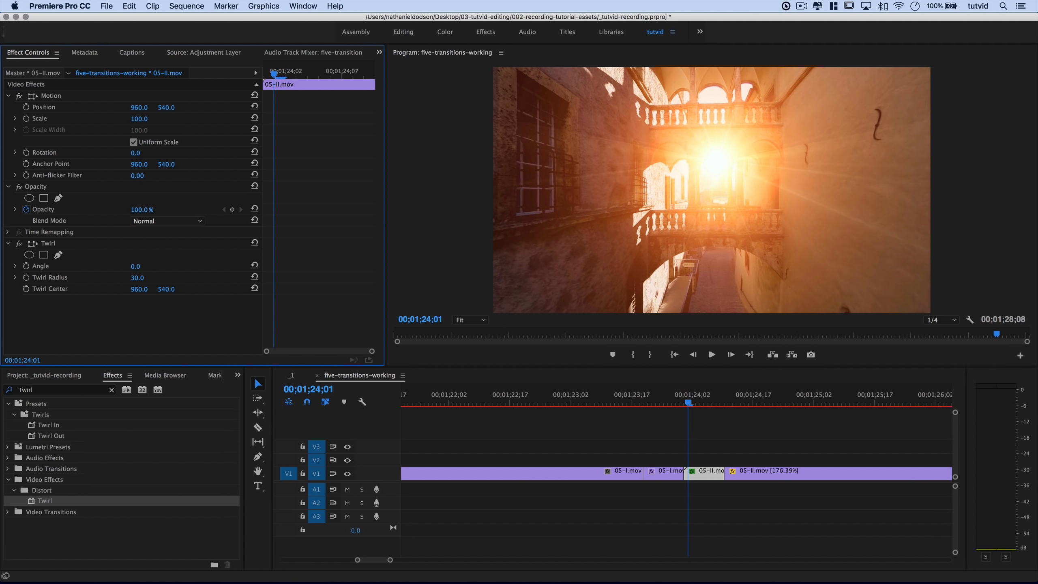
left_click(135, 266)
key("Tab")
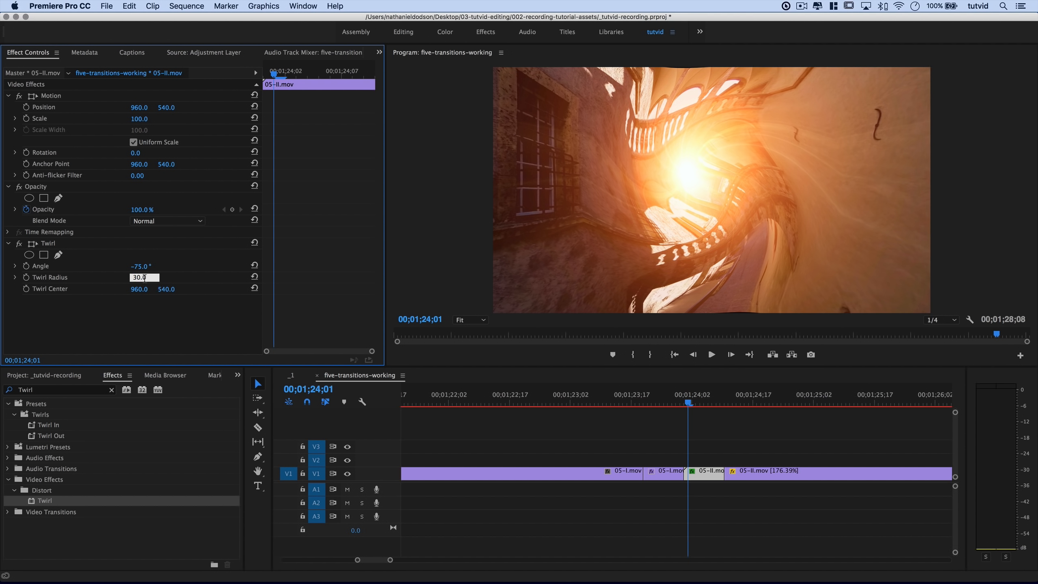
type("35")
key("Tab")
left_click(145, 278)
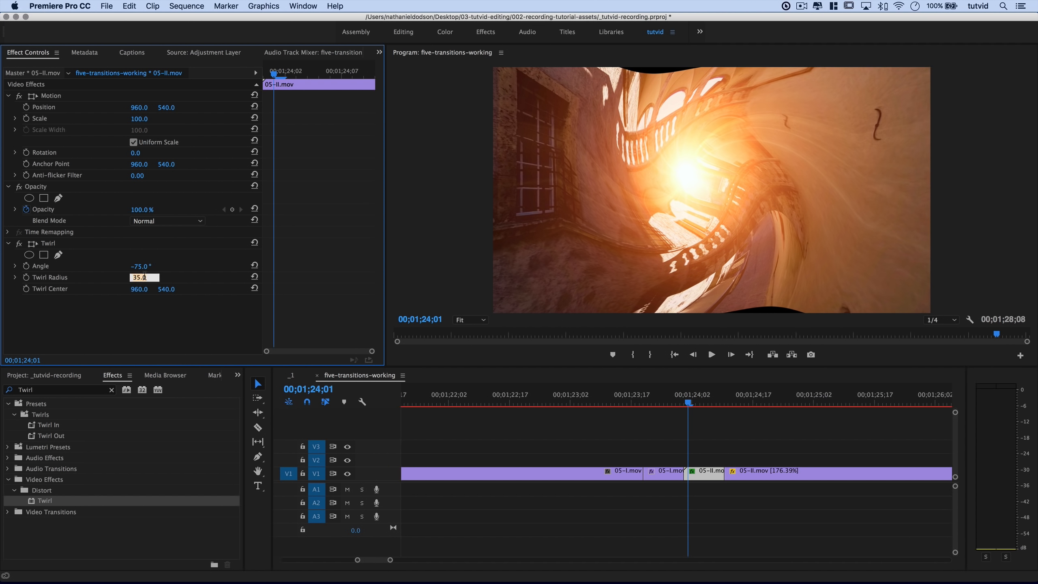
type("30")
key("Tab")
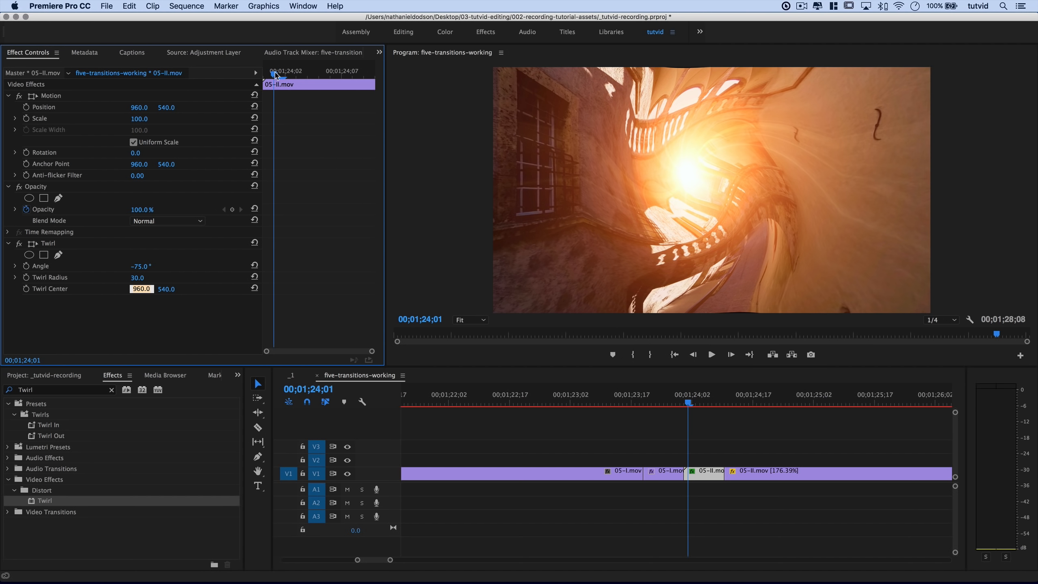
key("Return")
Keyframe the 05-II.mov Twirl Angle from -75° down to 0° at 00;01;24;08.
left_click(26, 266)
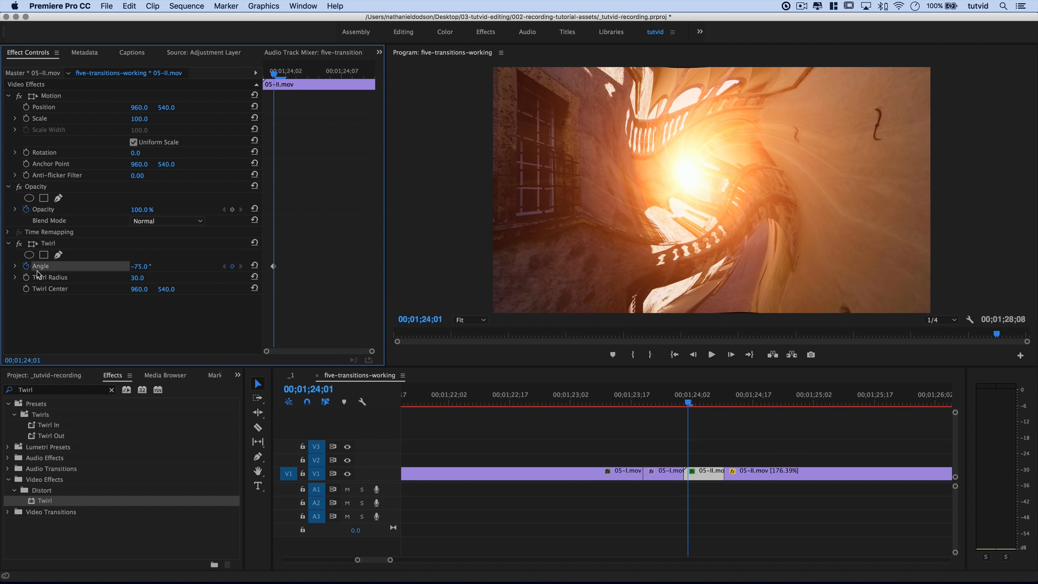
left_click(353, 77)
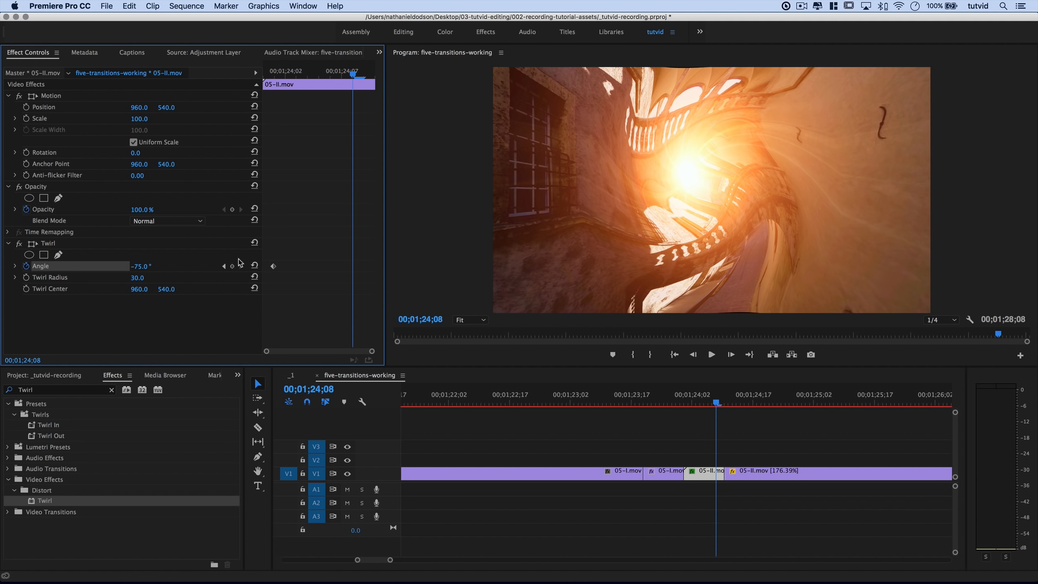
left_click(255, 264)
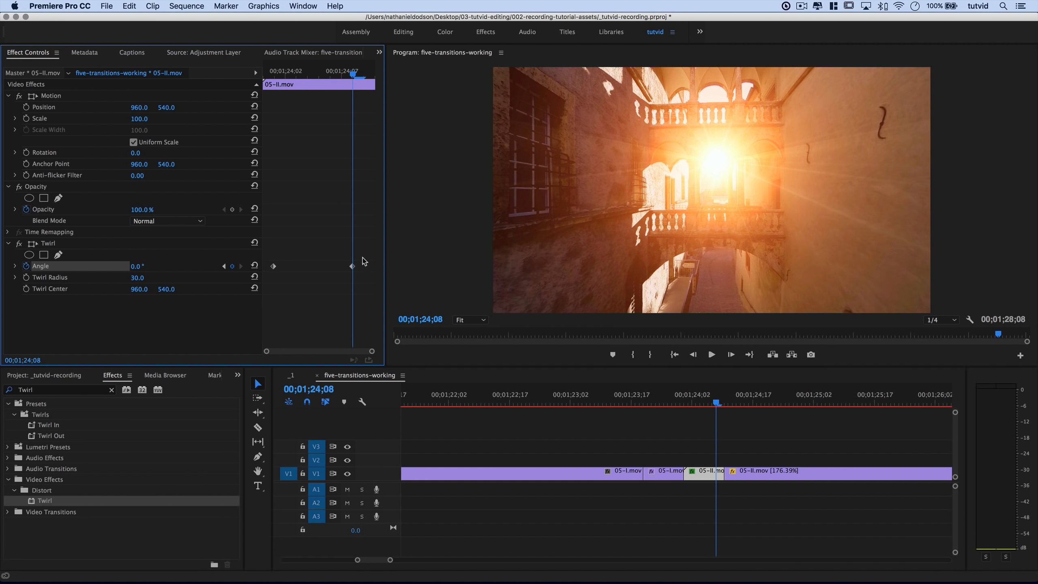
Ease both Angle keyframes, move them to the clip's start and end, and scrub the cut.
left_click_drag(355, 254, 262, 286)
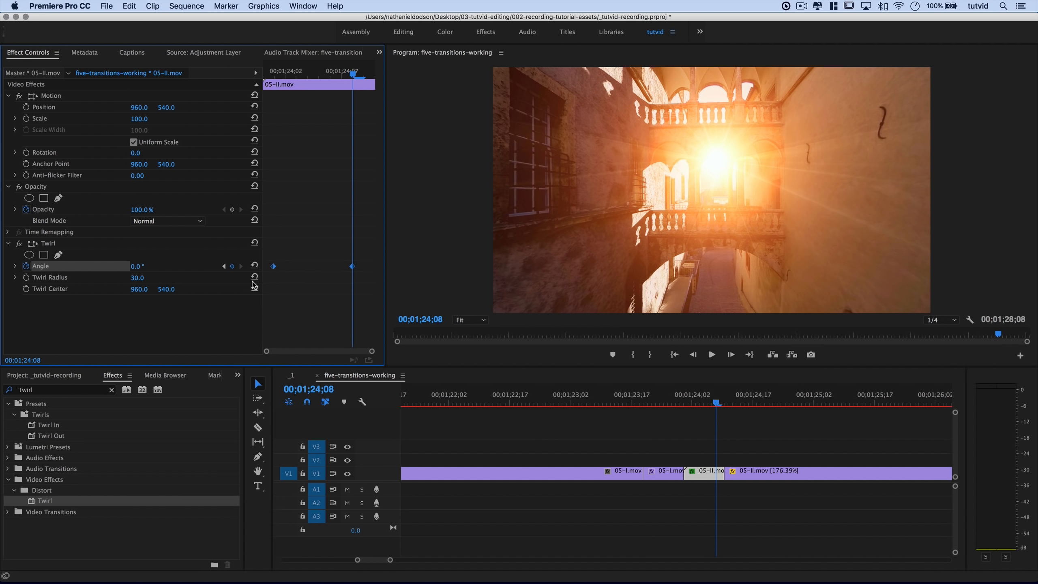
right_click(273, 271)
left_click(314, 421)
left_click_drag(273, 266, 264, 268)
left_click_drag(353, 271, 375, 272)
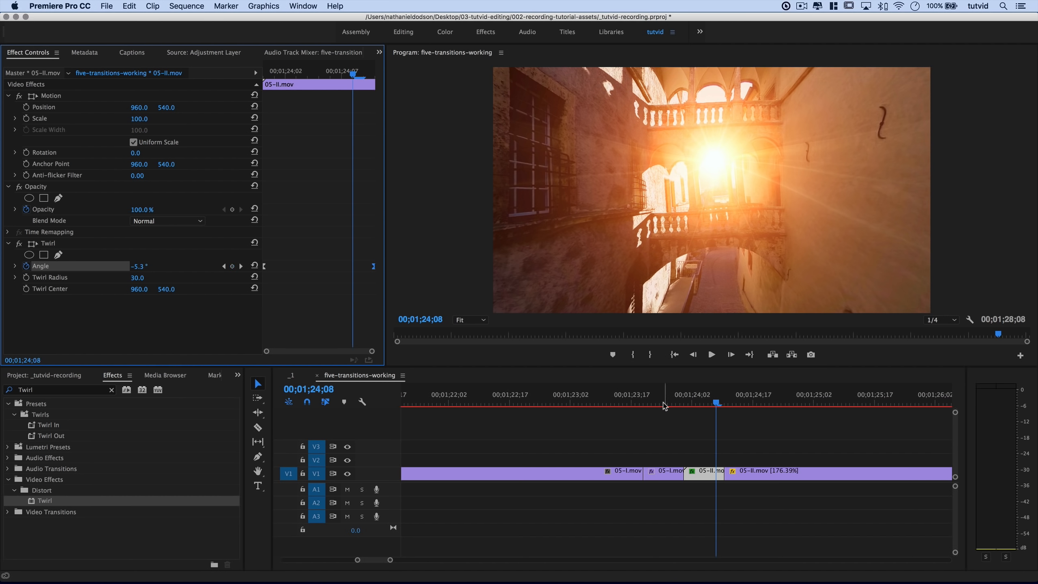
left_click_drag(693, 405, 650, 443)
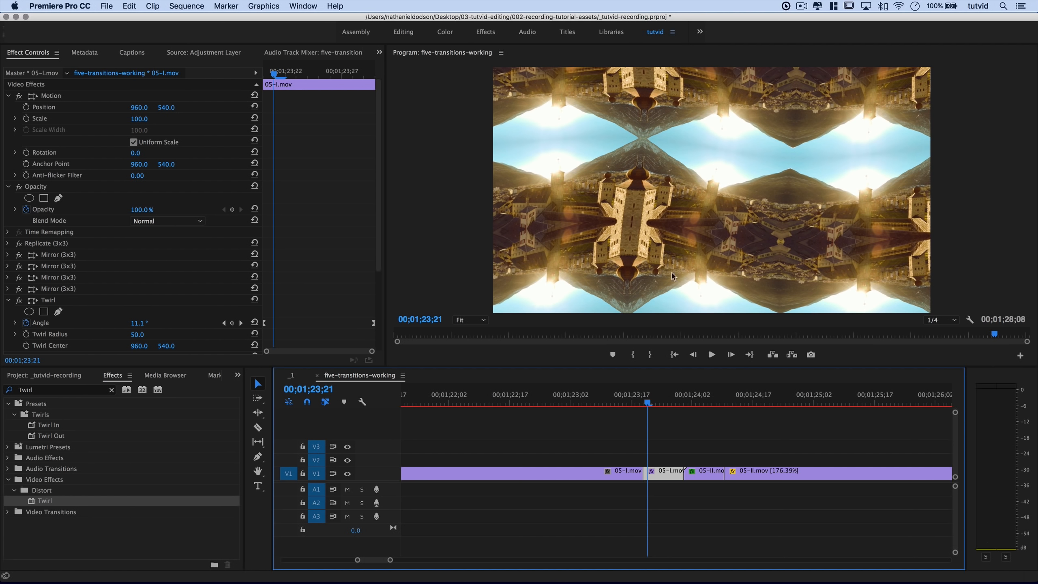
left_click_drag(646, 406, 710, 457)
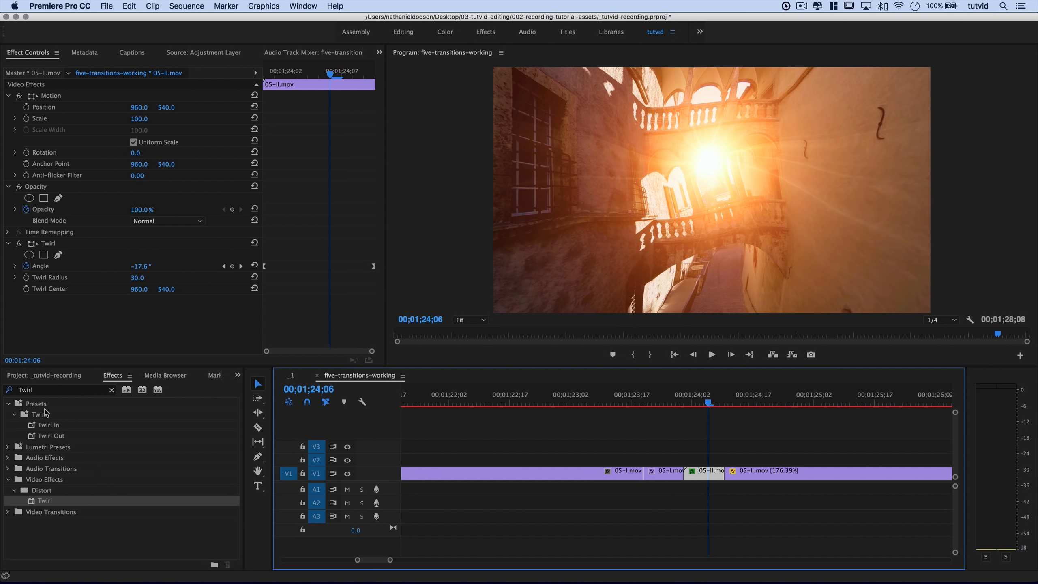
Apply Video Effects > Distort > Lens Distortion to the 05-II.mov clip.
left_click(111, 390)
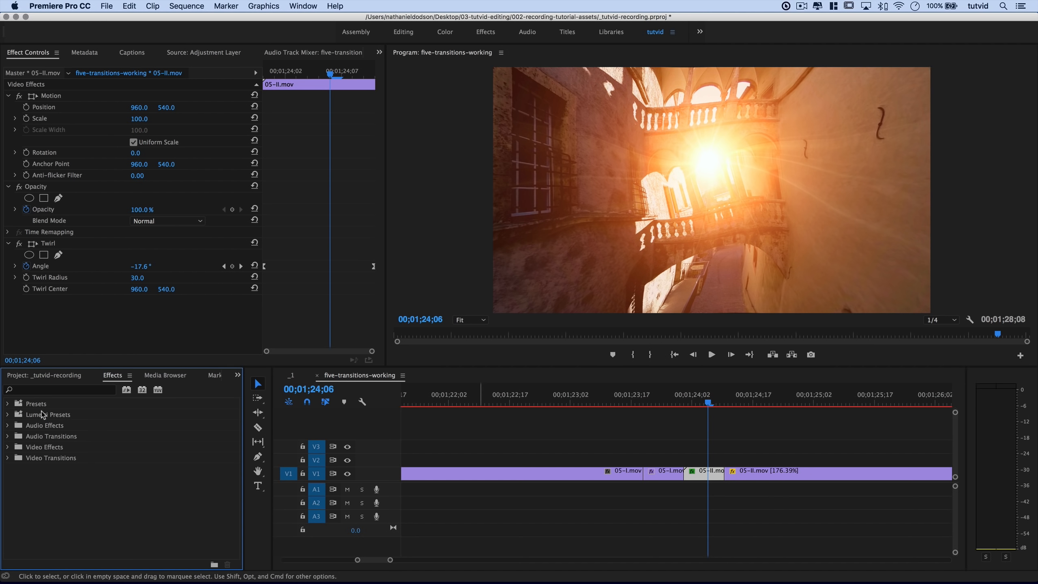
double_click(51, 449)
double_click(46, 502)
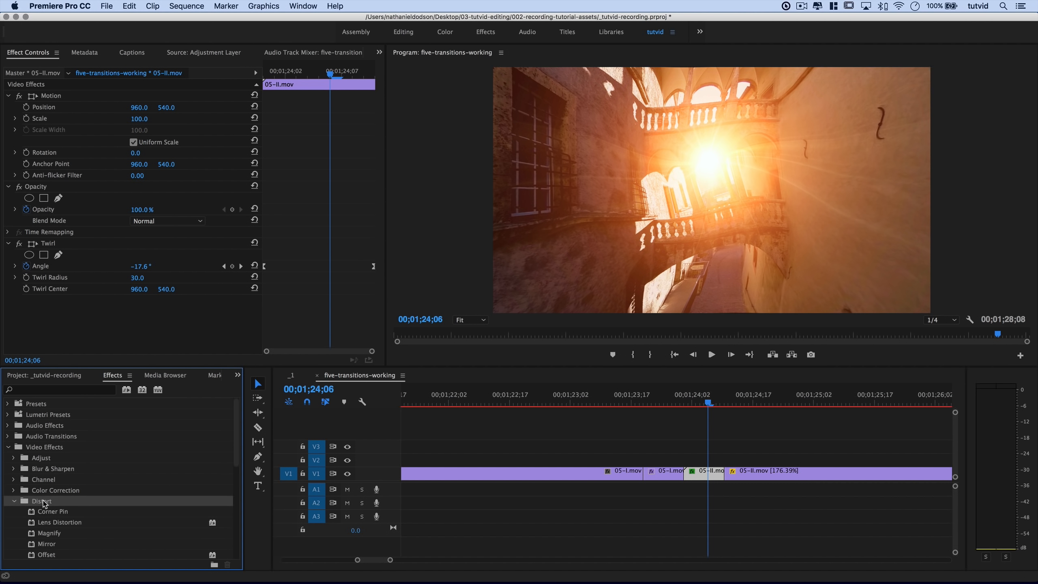
left_click_drag(99, 521, 708, 478)
Keyframe Lens Distortion Curvature from -70 at 00;01;24;02 to 0 at 00;01;24;08.
left_click(286, 74)
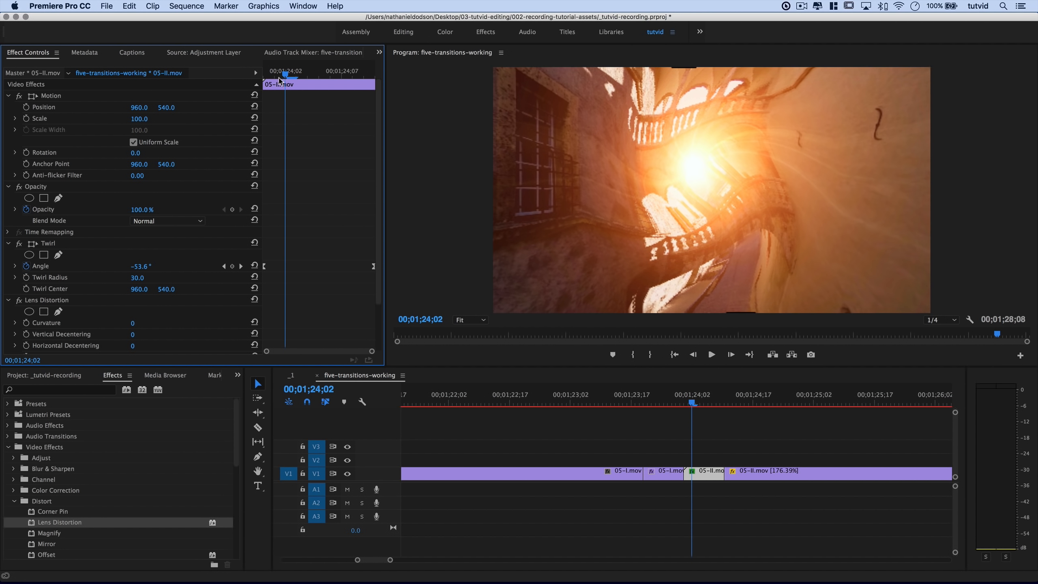
left_click(133, 323)
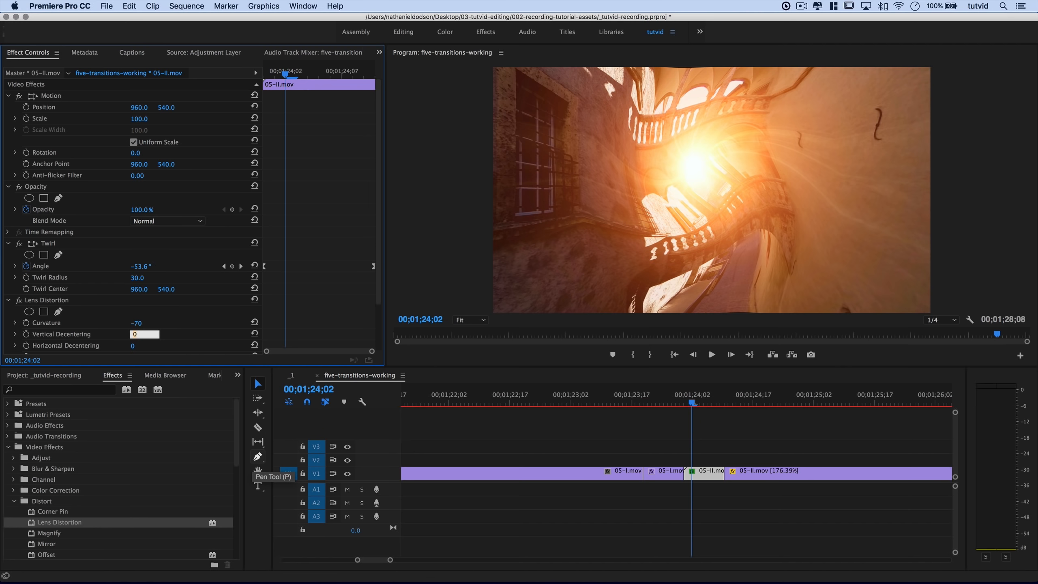
key("Return")
left_click(25, 322)
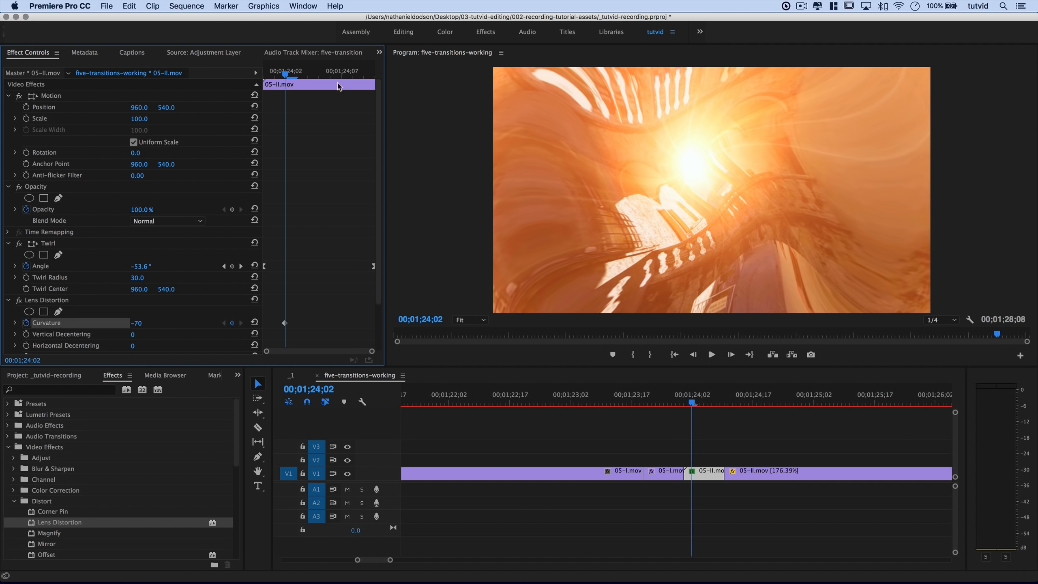
left_click_drag(330, 73, 352, 72)
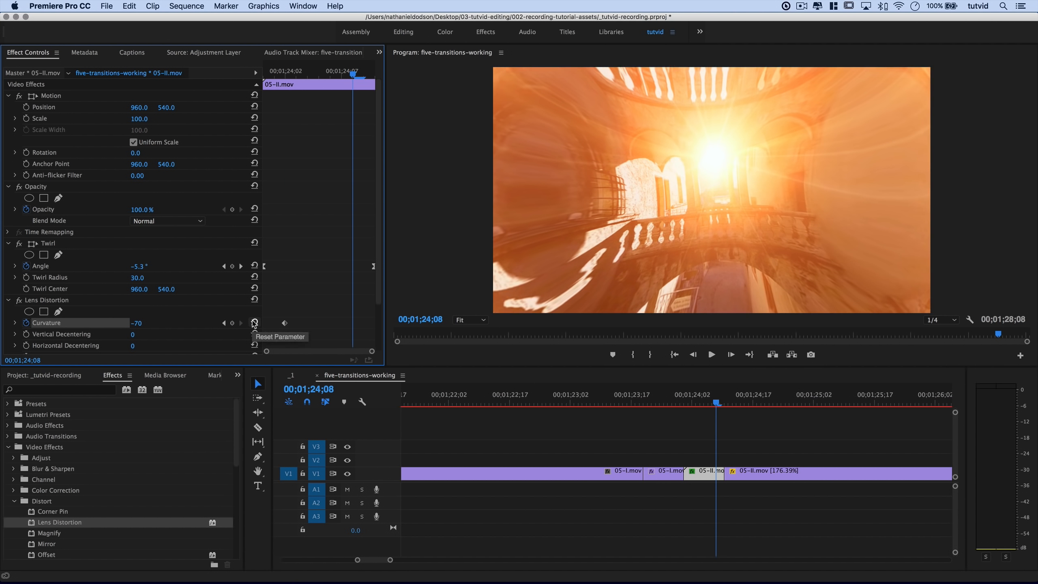
left_click(255, 323)
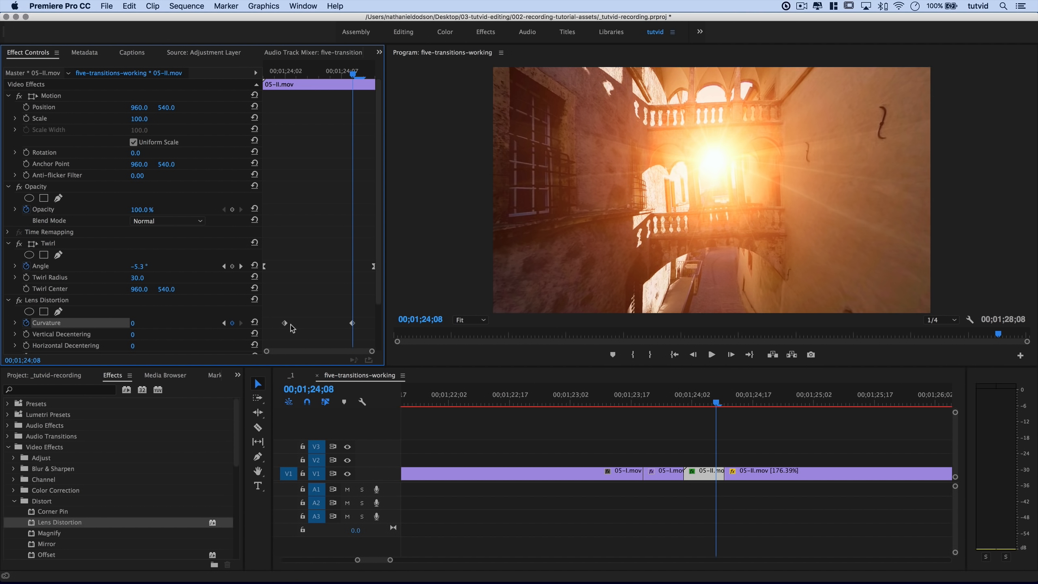
Ease both Curvature keyframes, stretch them to the clip's start and end, and preview the cut.
left_click_drag(273, 303, 367, 339)
right_click(352, 323)
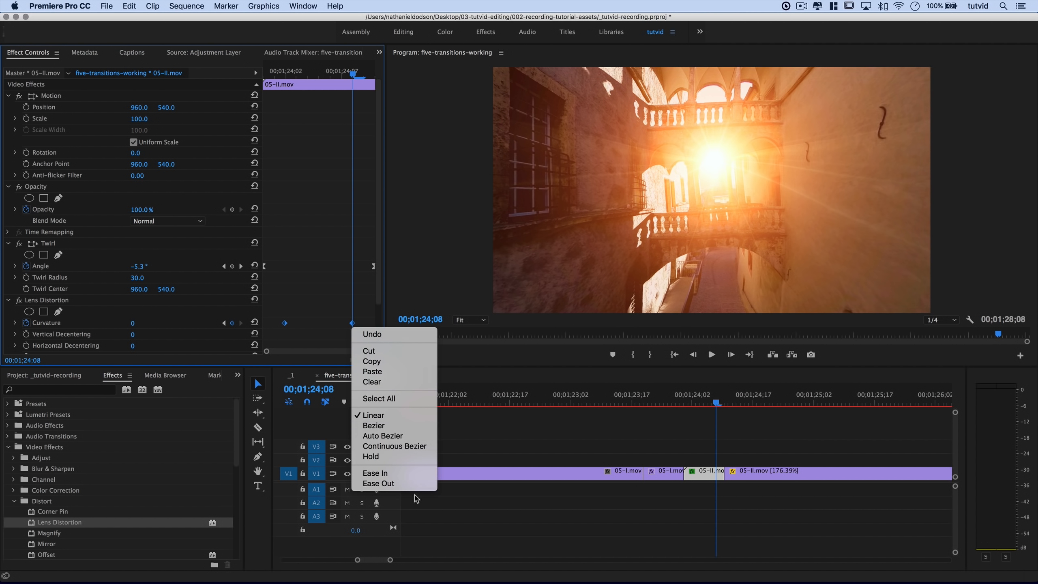
left_click(380, 473)
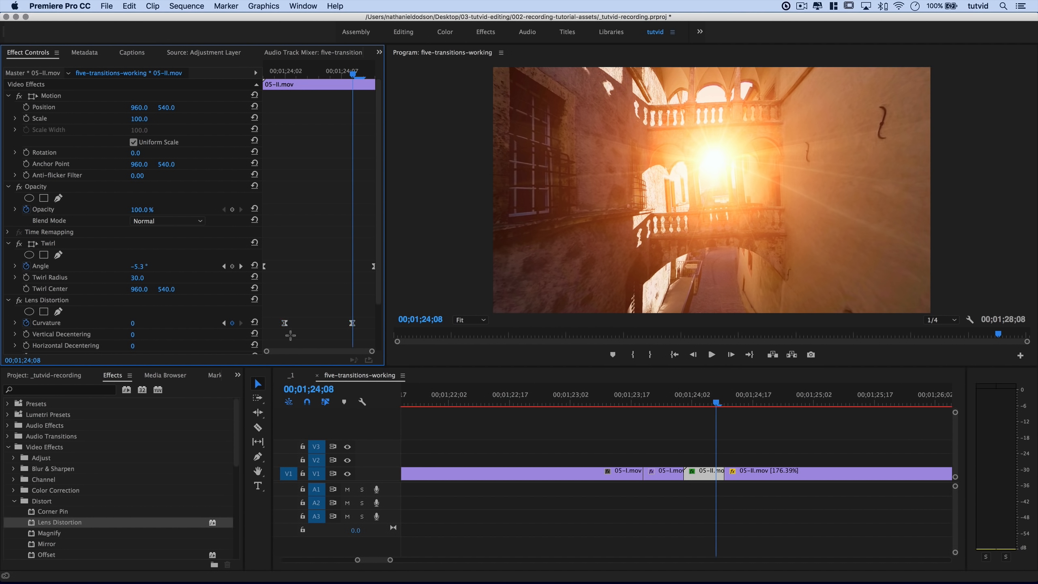
left_click_drag(285, 324, 264, 325)
left_click_drag(352, 323, 374, 325)
left_click_drag(709, 403, 661, 435)
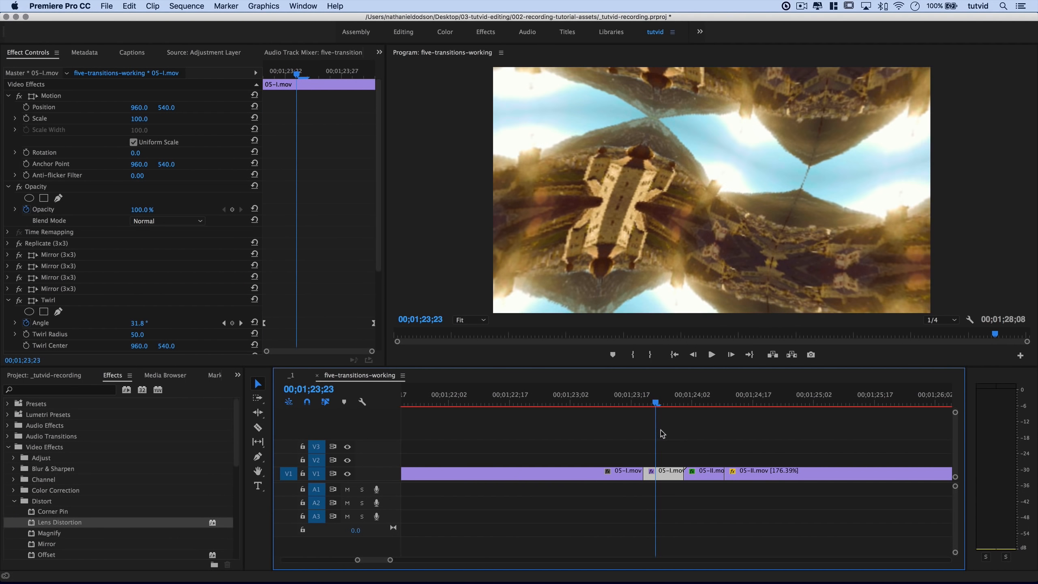
Collapse the Twirl and Lens Distortion settings and place an Adjustment Layer on V2 over the transition.
left_click(8, 300)
left_click(9, 312)
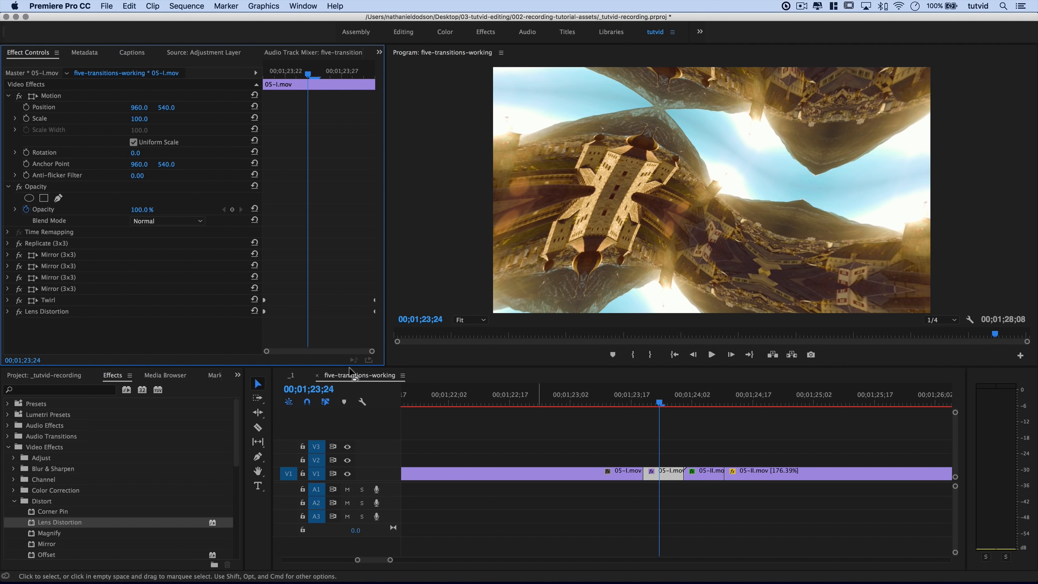
left_click(45, 377)
left_click_drag(205, 525, 646, 459)
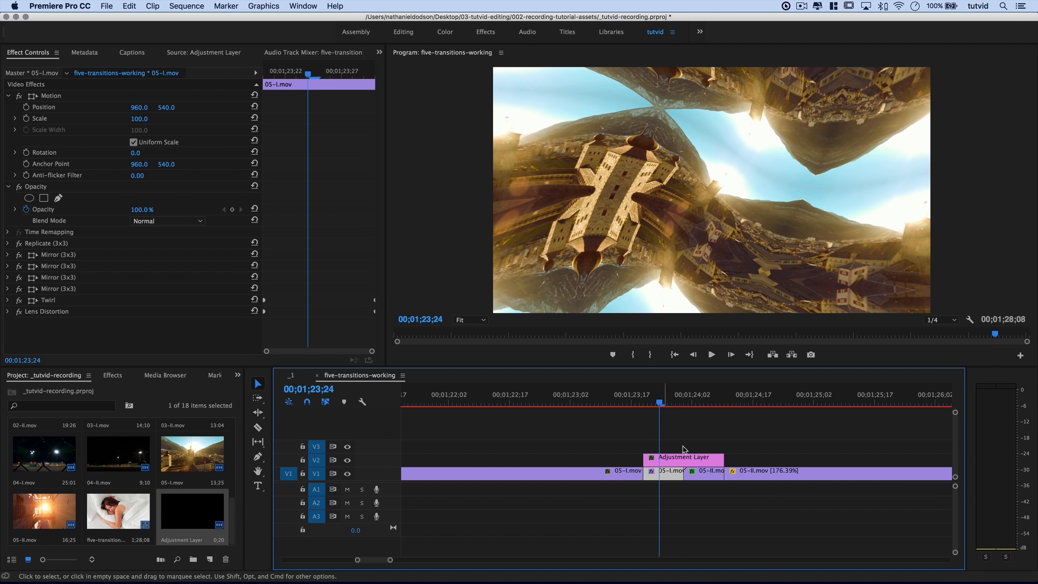
Apply Distort > Transform to the Adjustment Layer clip, then jump the playhead to the edit point.
left_click(687, 464)
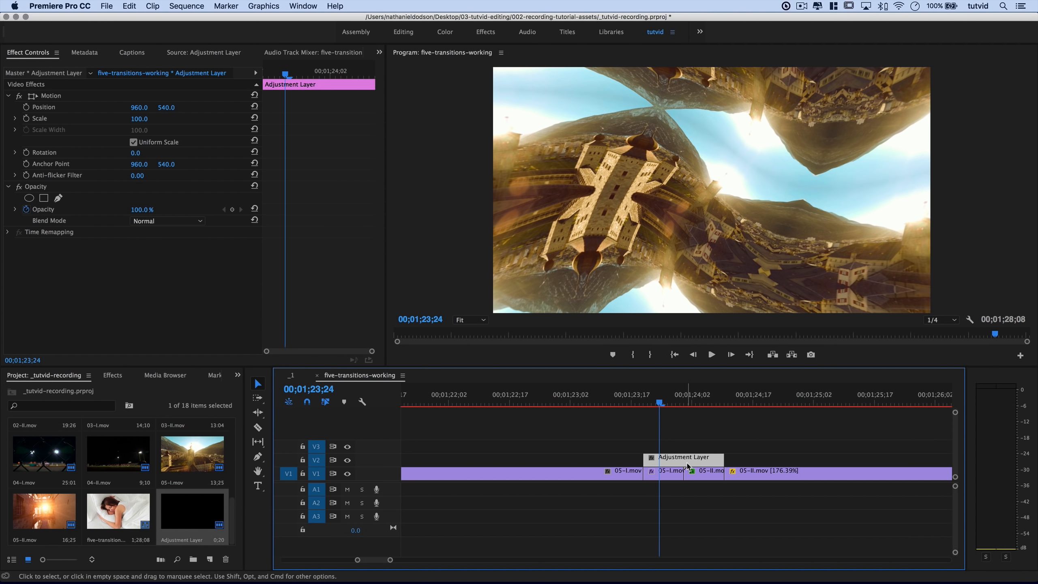
left_click(114, 376)
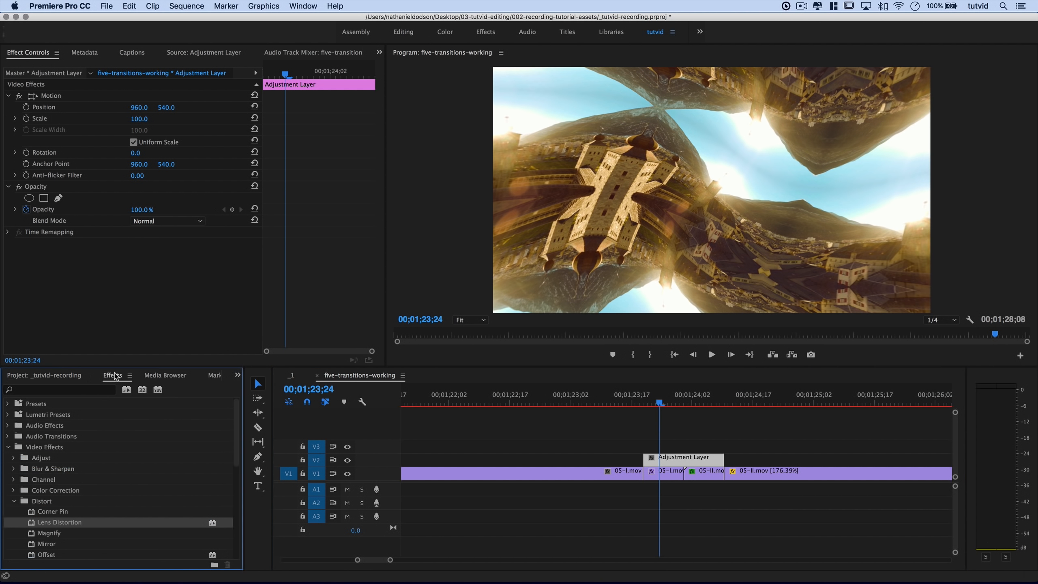
scroll(43, 507, "down", 5)
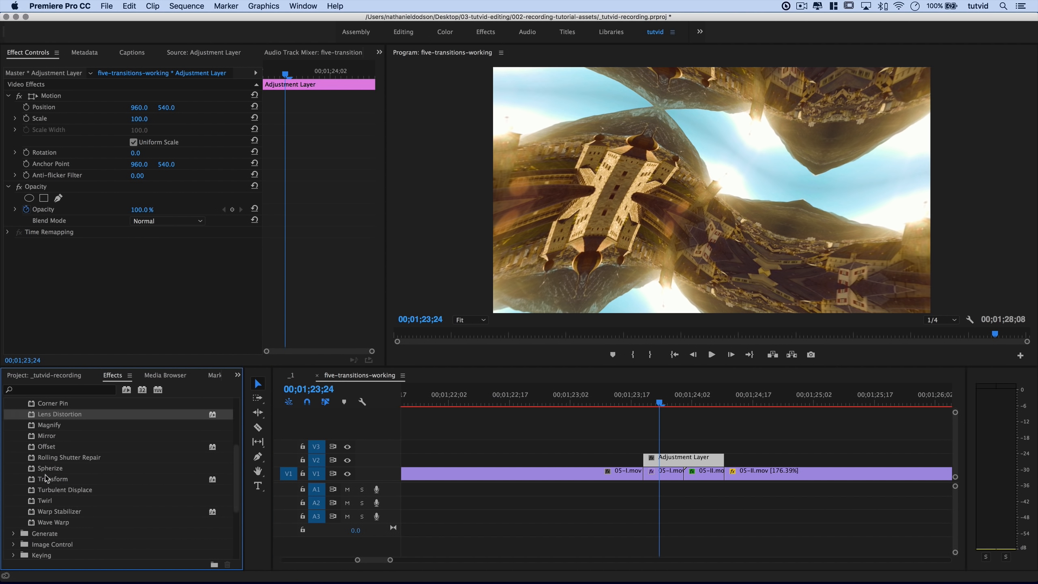
left_click_drag(46, 478, 680, 460)
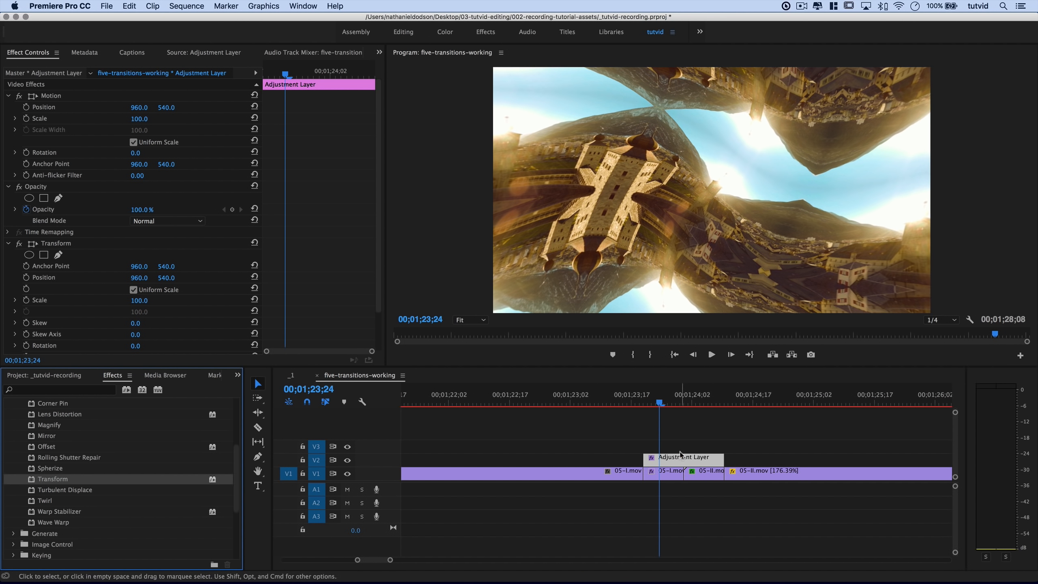
left_click(673, 420)
key("Down")
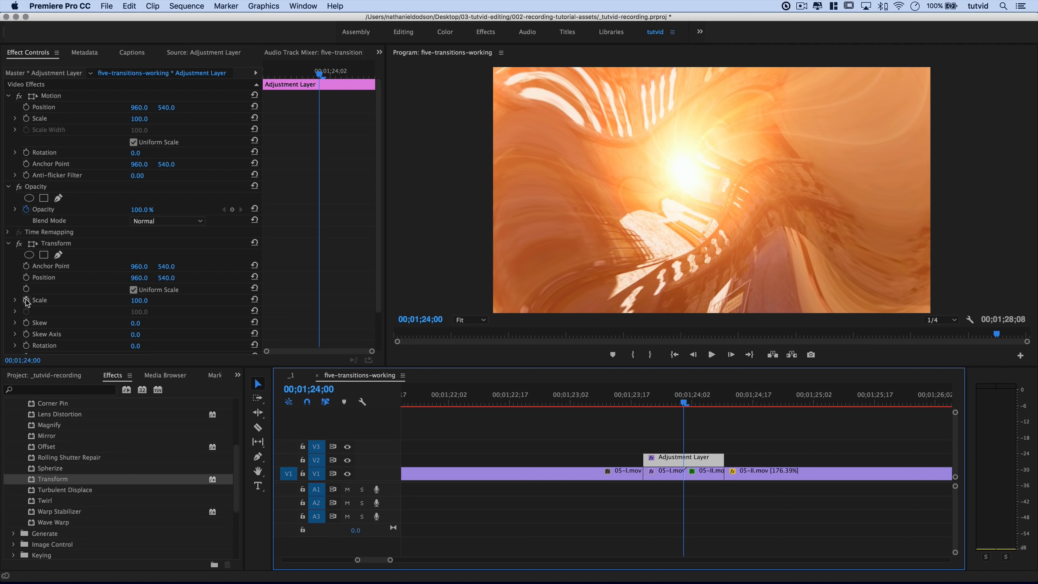
Keyframe Transform Scale at 200 on the cut and 300 a few frames earlier, then select the Scale keyframes.
left_click(139, 300)
type("200")
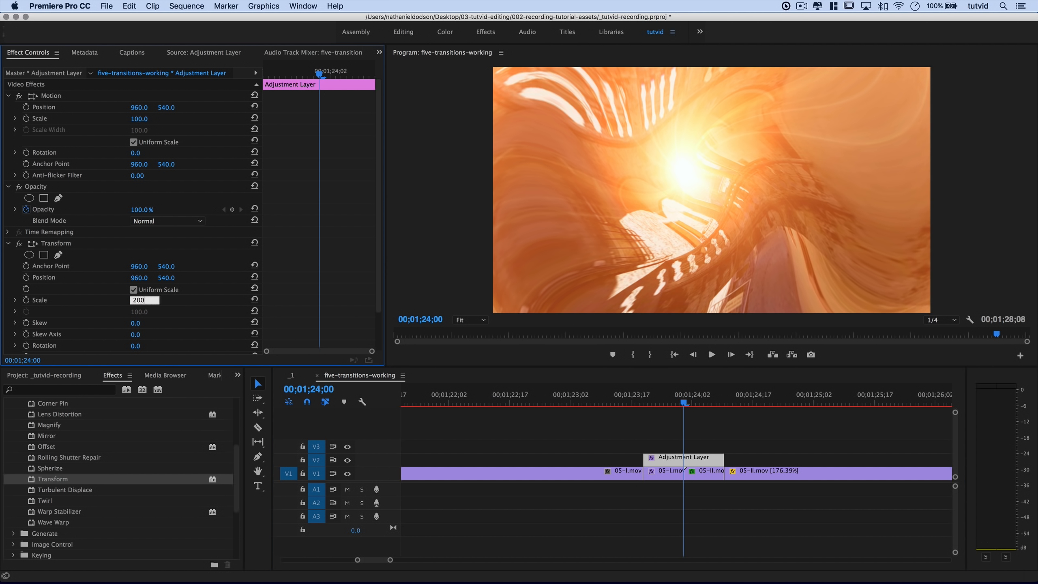
key("Tab")
left_click(27, 300)
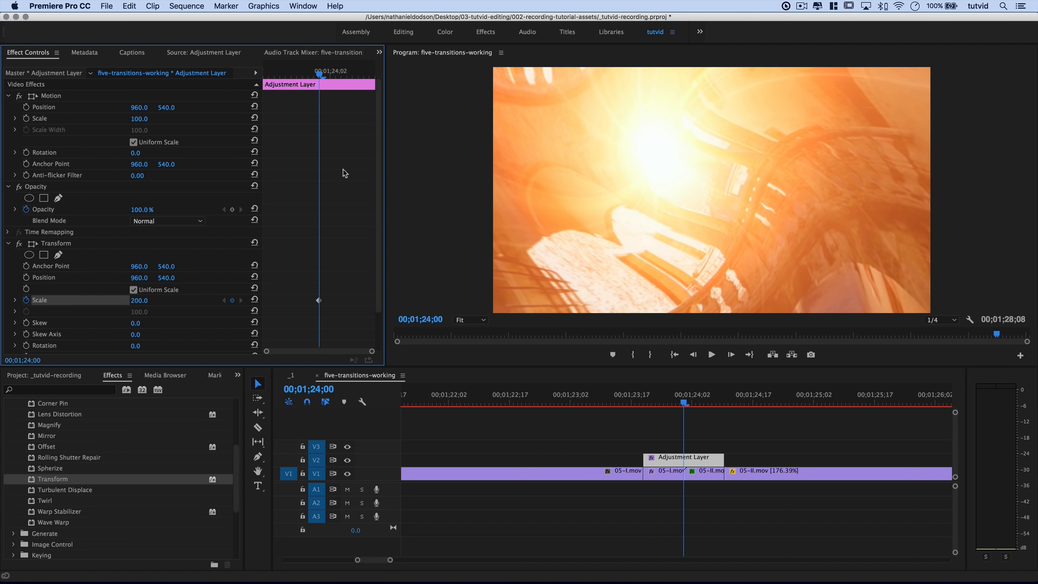
key("shift+Left")
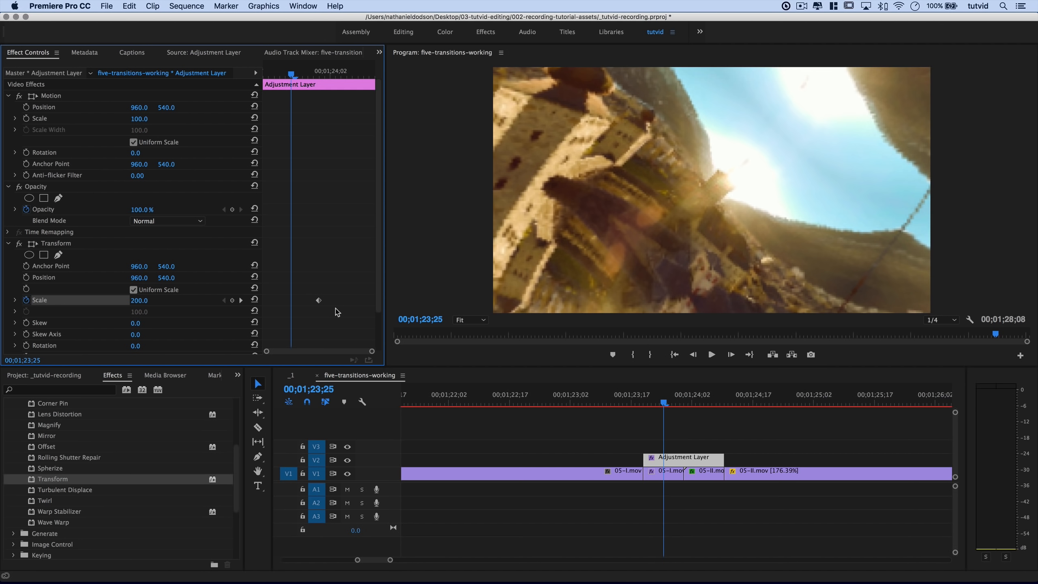
left_click(138, 302)
type("300")
key("Tab")
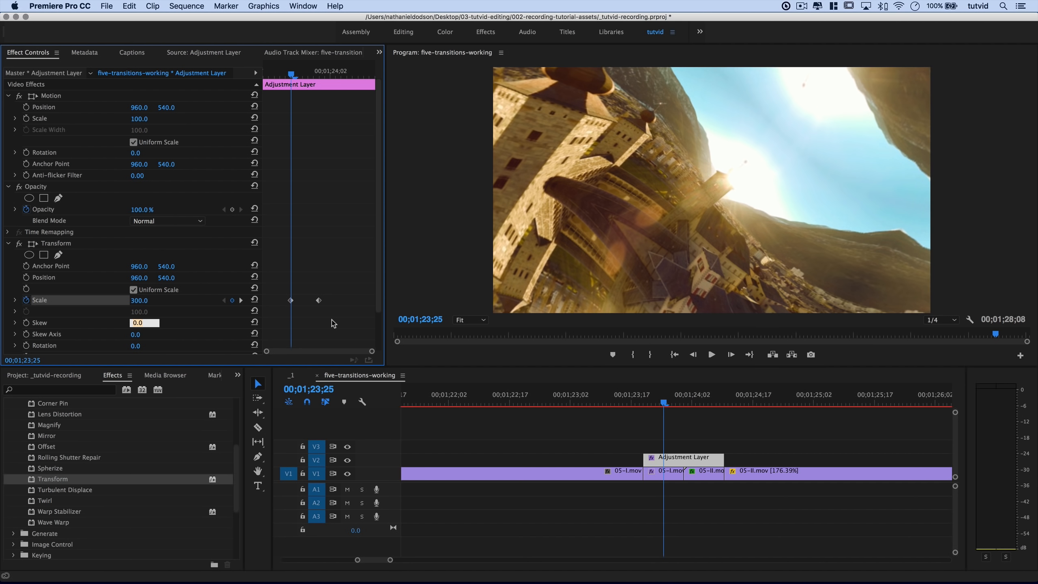
key("Return")
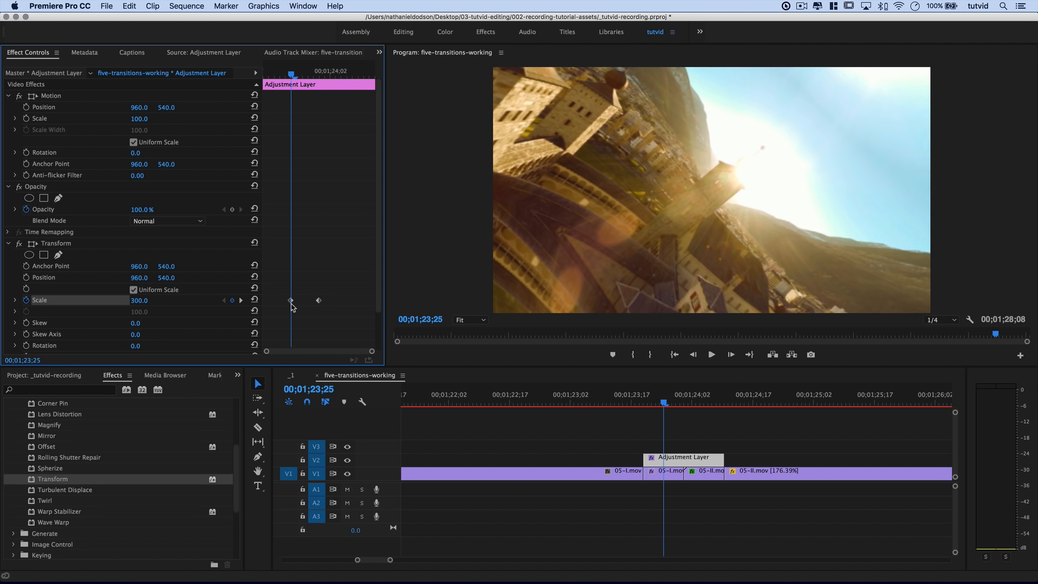
key("shift+Right")
key("shift+Right")
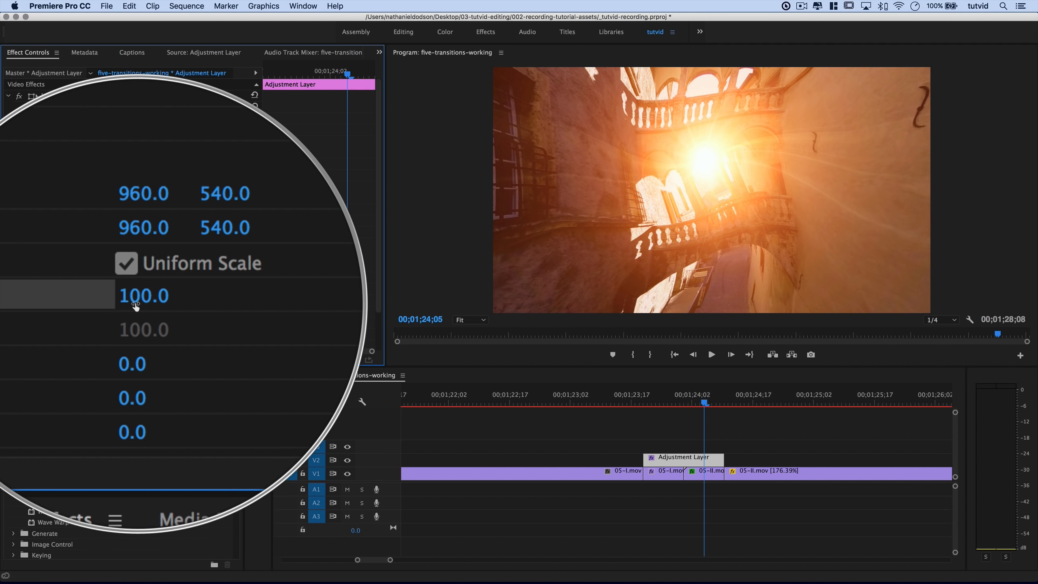
left_click_drag(281, 279, 354, 309)
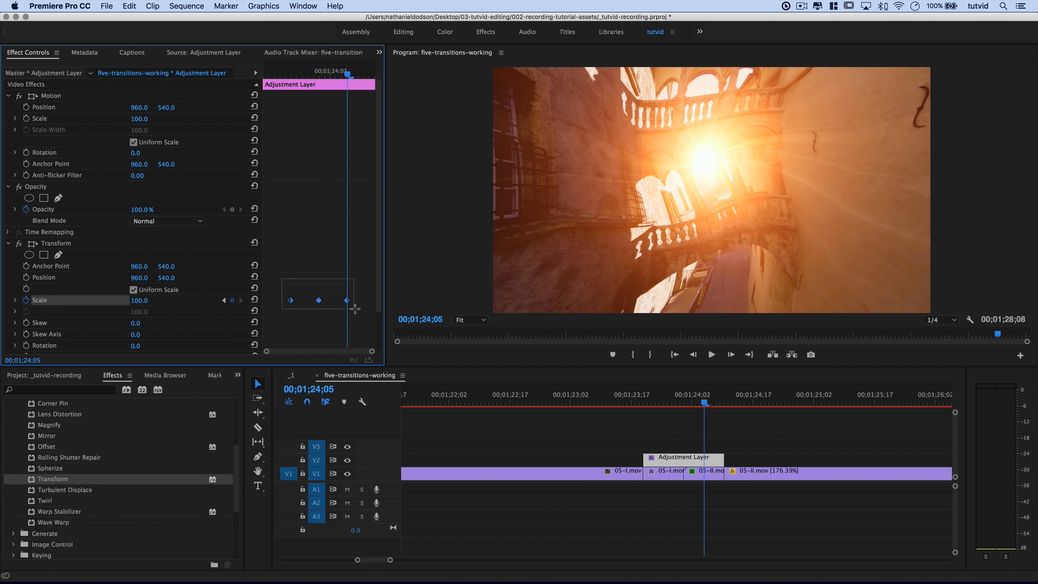
Apply Ease In to the Scale keyframes and set Transform Shutter Angle to 360, then preview the zoom.
right_click(323, 302)
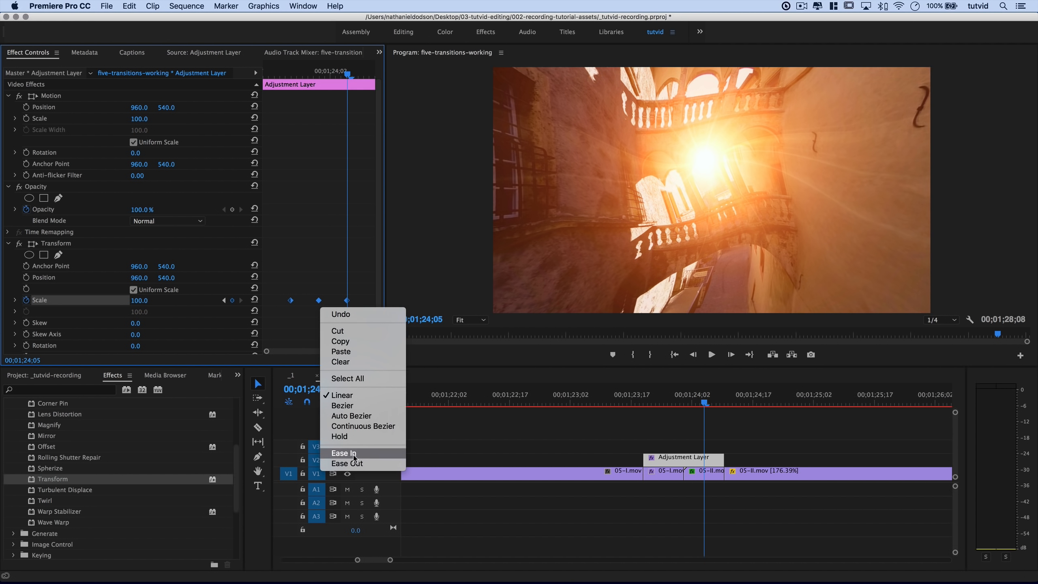
left_click(352, 453)
scroll(204, 326, "down", 2)
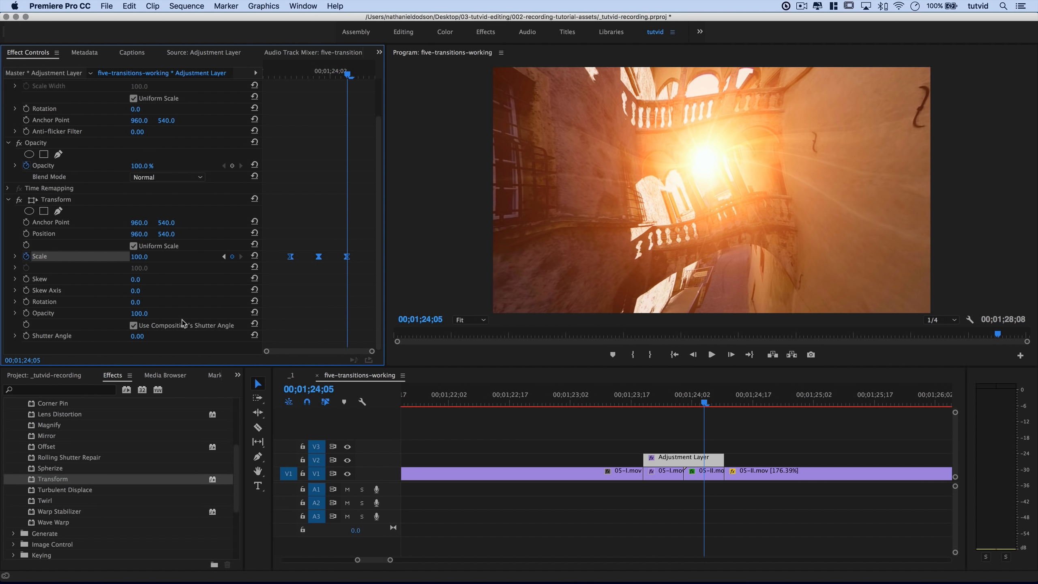
left_click(144, 336)
type("360")
key("Return")
mouse_move(667, 396)
left_mouse_down()
mouse_move(644, 399)
mouse_move(695, 403)
mouse_move(661, 404)
mouse_move(688, 407)
mouse_move(671, 410)
left_mouse_up()
Shift the middle Scale keyframe earlier and the last one slightly later, then preview the transition start.
left_click(316, 328)
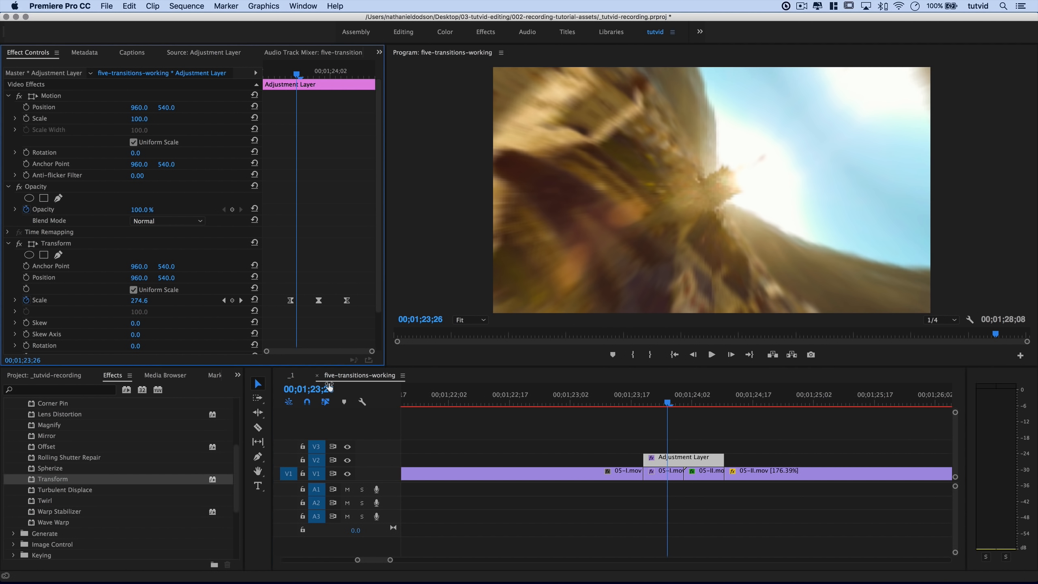
left_click_drag(289, 301, 275, 304)
left_click_drag(346, 305, 354, 302)
left_click_drag(667, 404, 634, 425)
Mark In and Out around the transition and render previews with Sequence > Render In to Out.
left_click(489, 405)
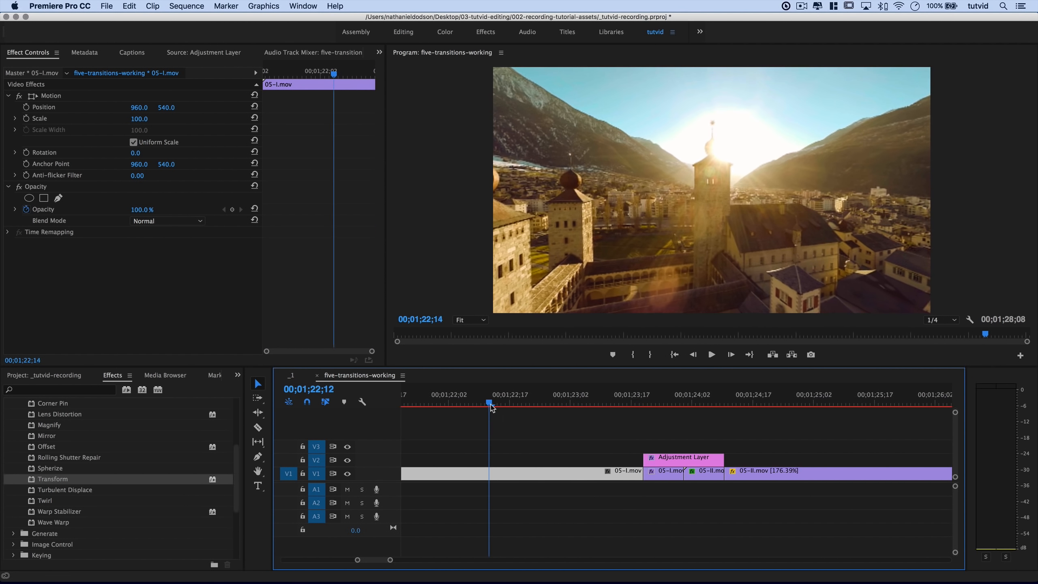
key("i")
left_click(878, 403)
left_click_drag(883, 404, 898, 404)
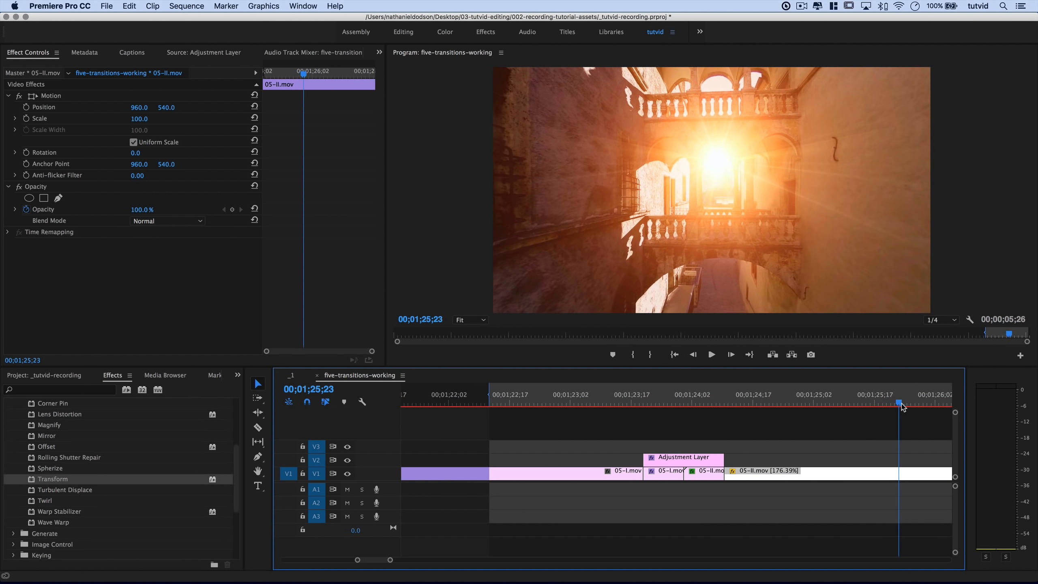
key("o")
left_click(183, 5)
left_click(192, 46)
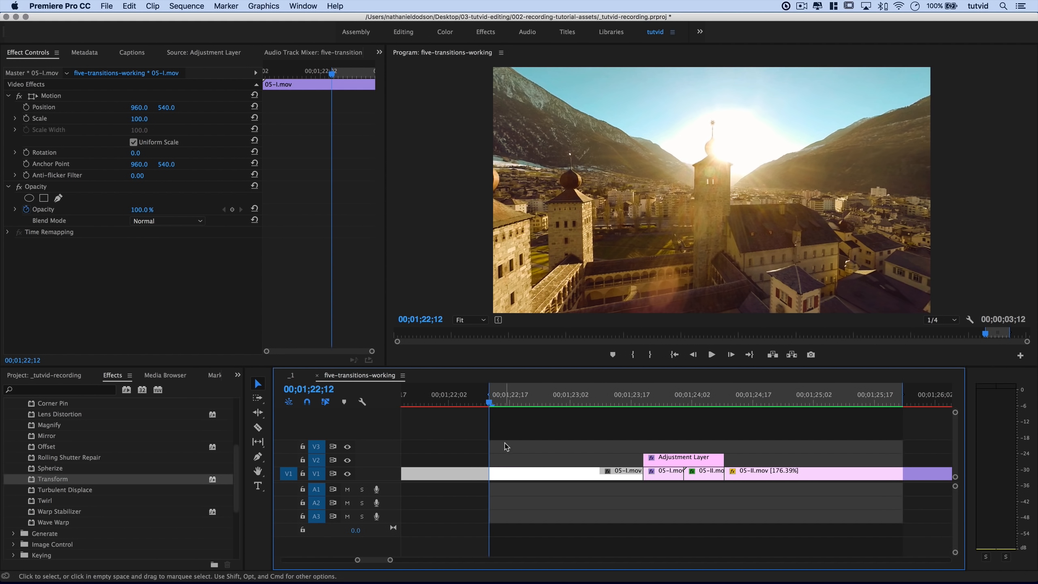
Clear the In/Out range, play the transition back, and inspect the Adjustment Layer and 05-I.mov.
left_click(508, 443)
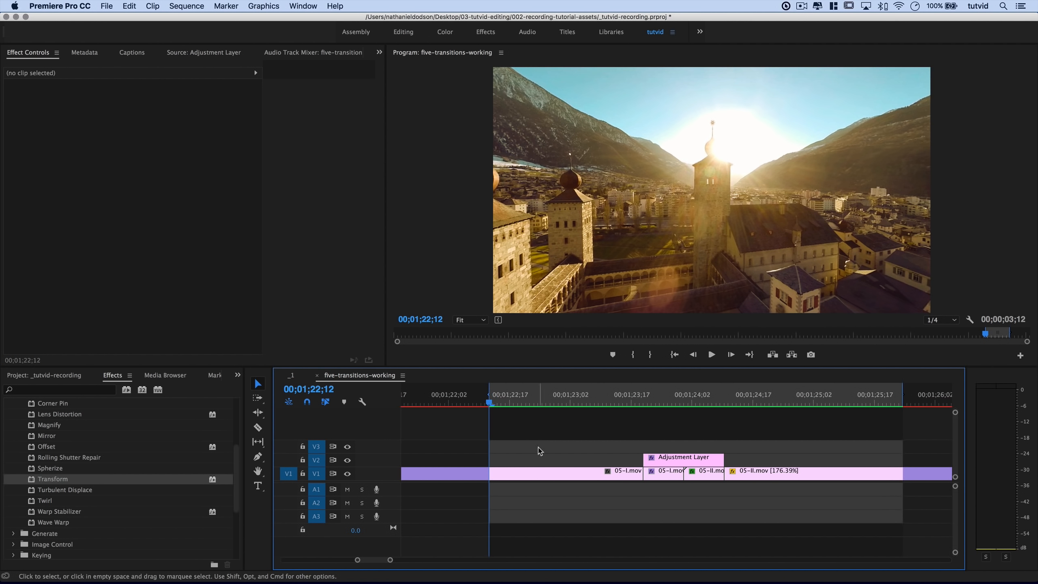
key("alt+x")
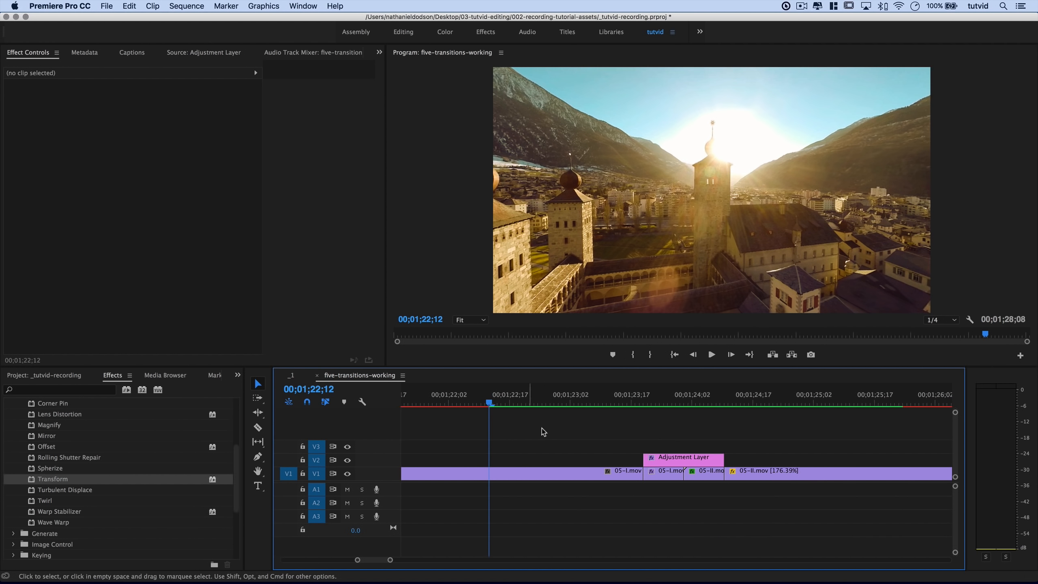
key("space")
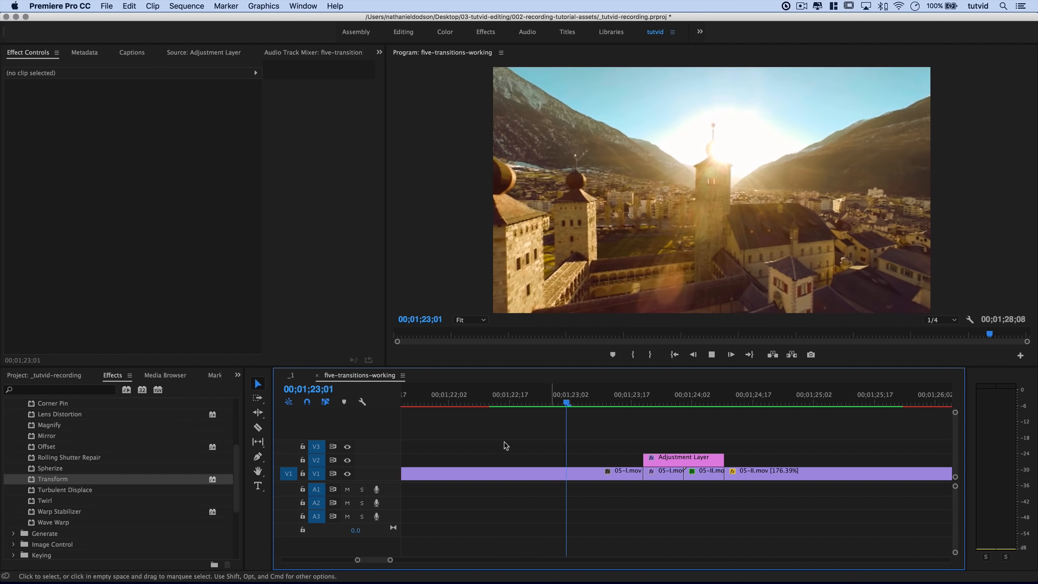
key("space")
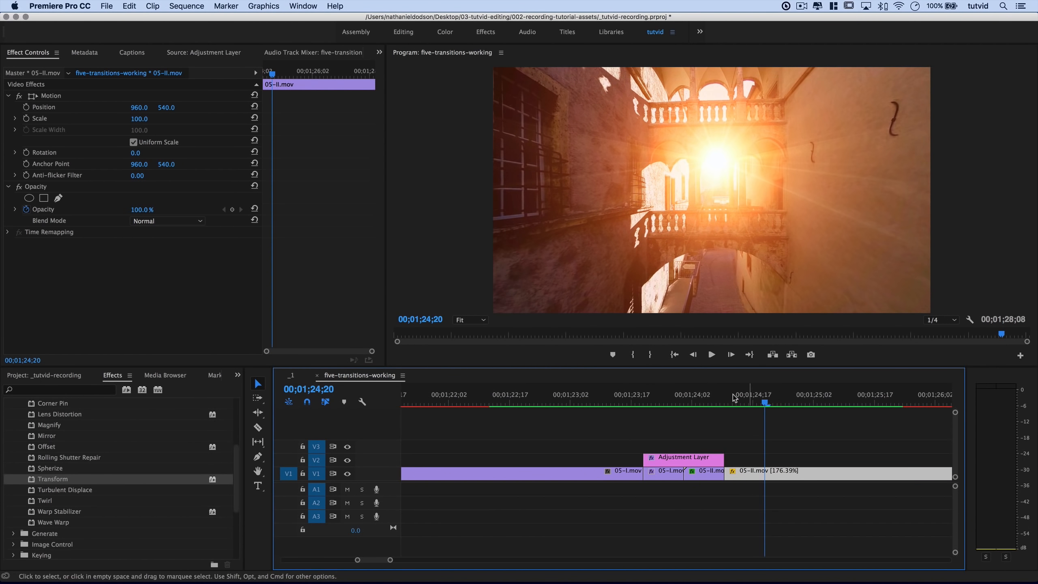
left_click(635, 402)
key("space")
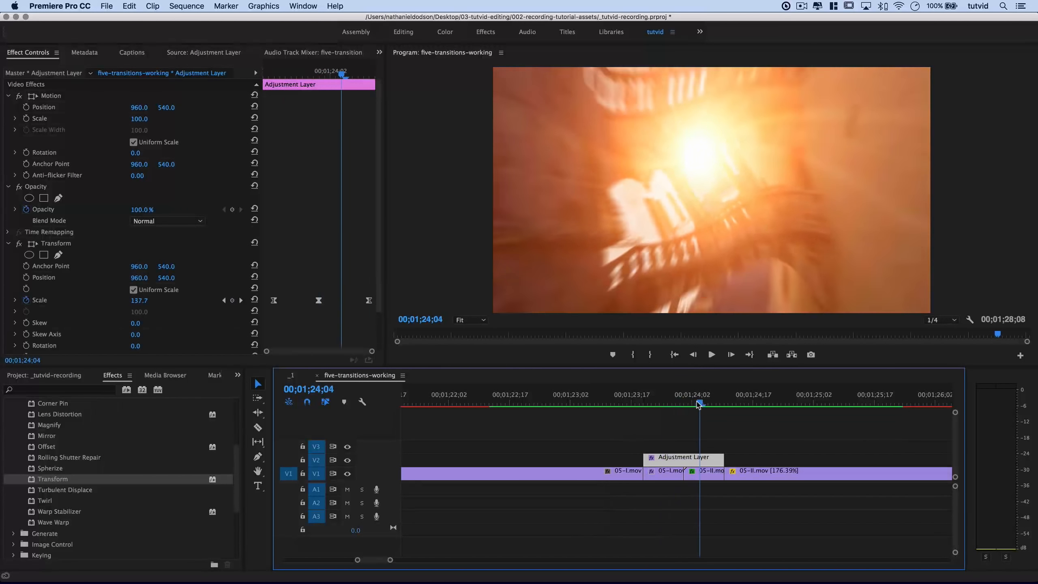
left_click(576, 402)
left_click(670, 457)
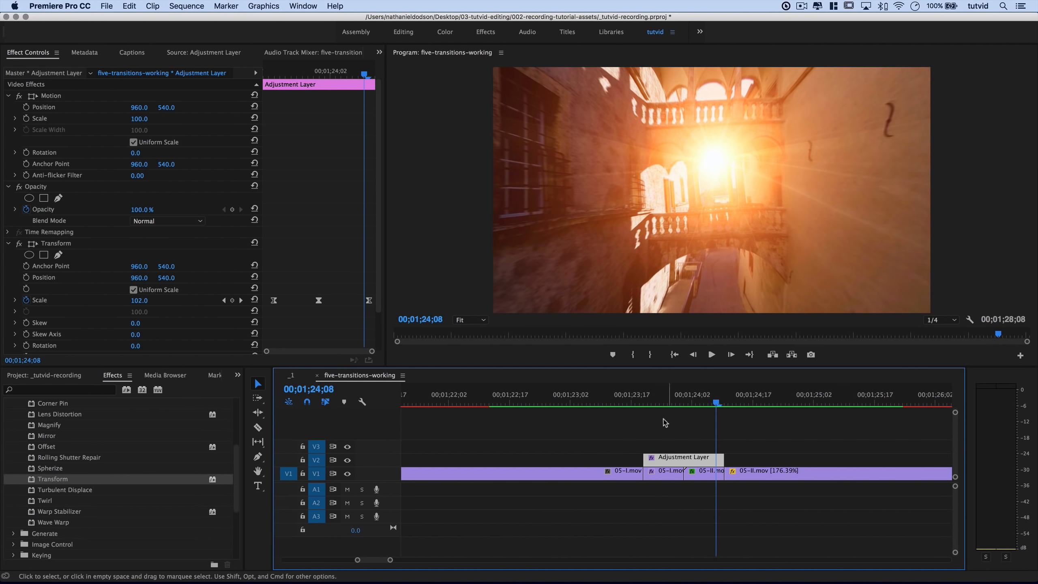
left_click(679, 471)
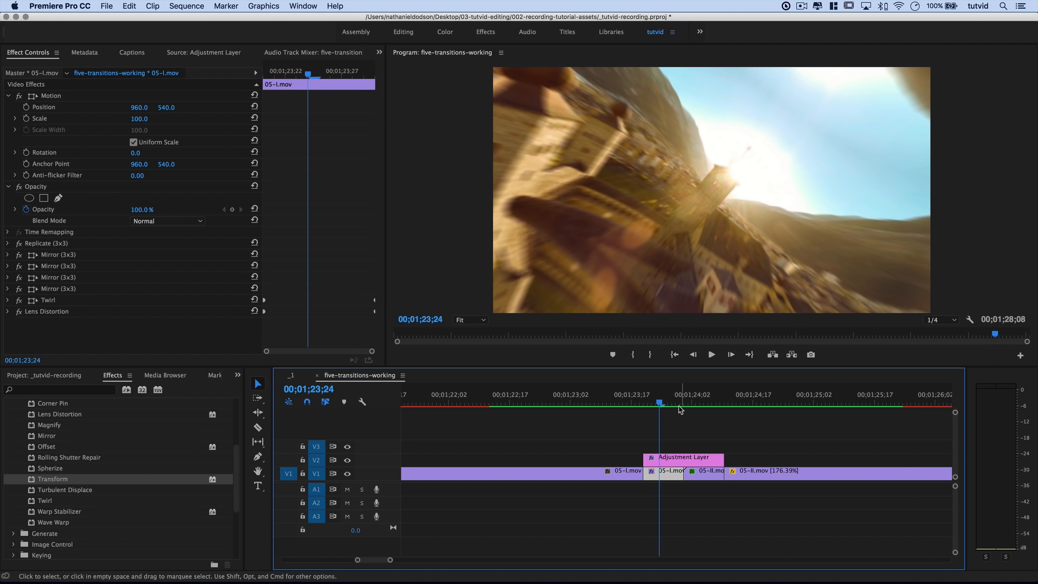
left_click_drag(662, 404, 671, 479)
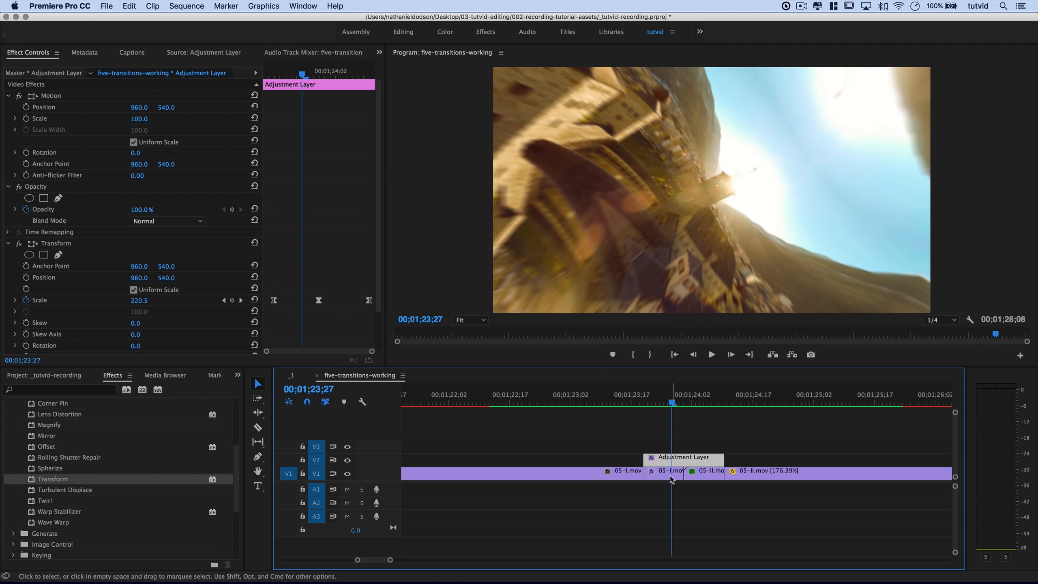
Set 05-I.mov's next Twirl Angle keyframe to 90° and shift it one frame later.
left_click(671, 479)
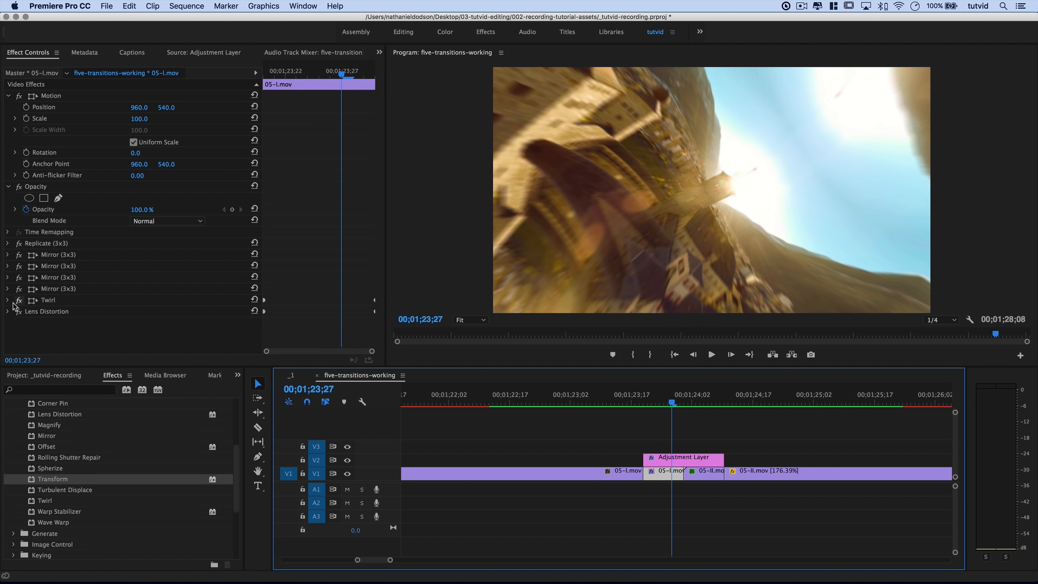
left_click(7, 300)
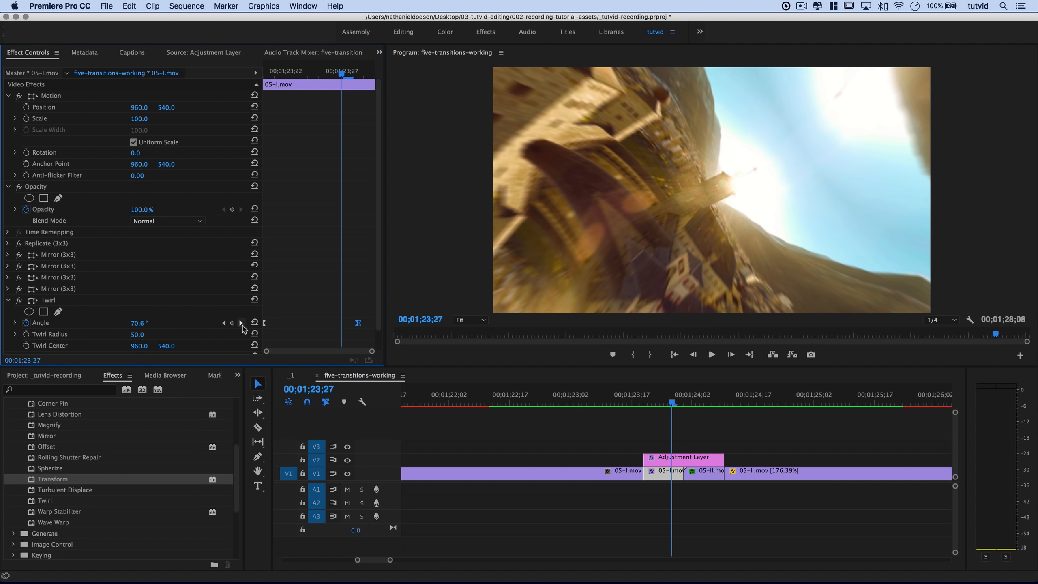
left_click(242, 323)
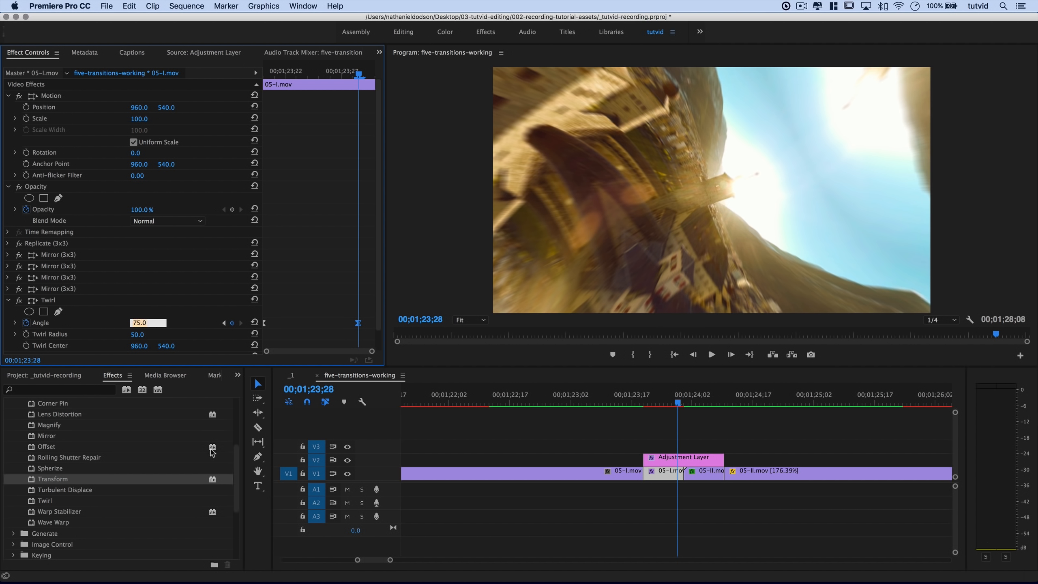
type("90")
key("Tab")
left_click_drag(361, 325, 369, 325)
Set 05-II.mov's first Twirl Angle keyframe to -90°.
left_click(711, 404)
left_click(706, 473)
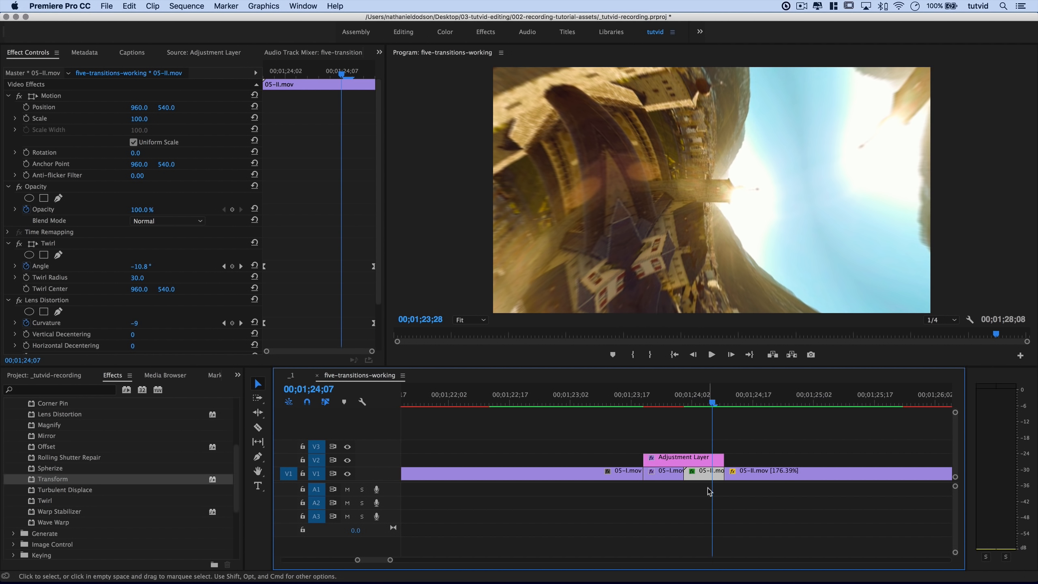
left_click(265, 266)
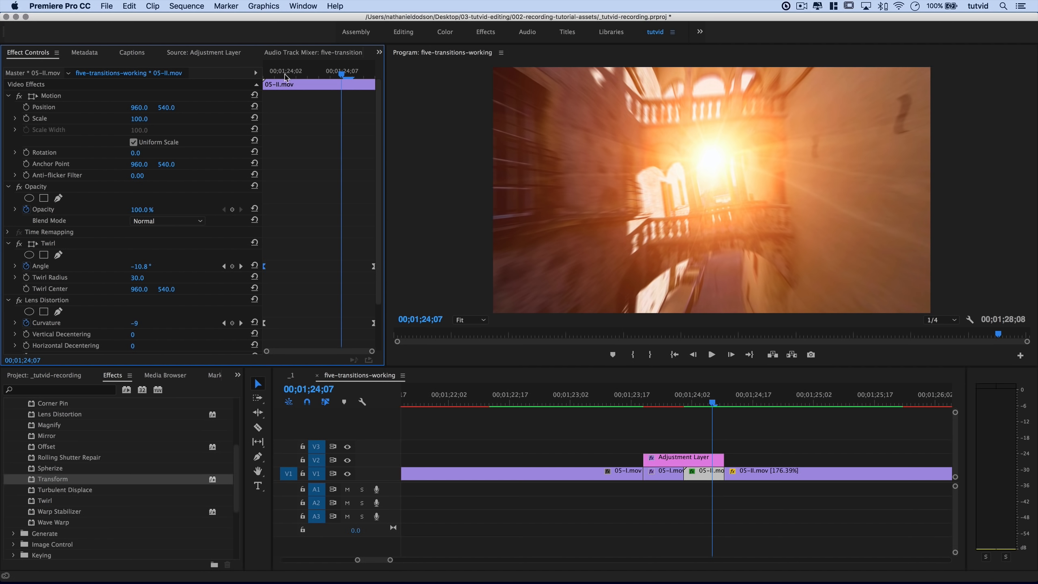
left_click_drag(285, 77, 272, 81)
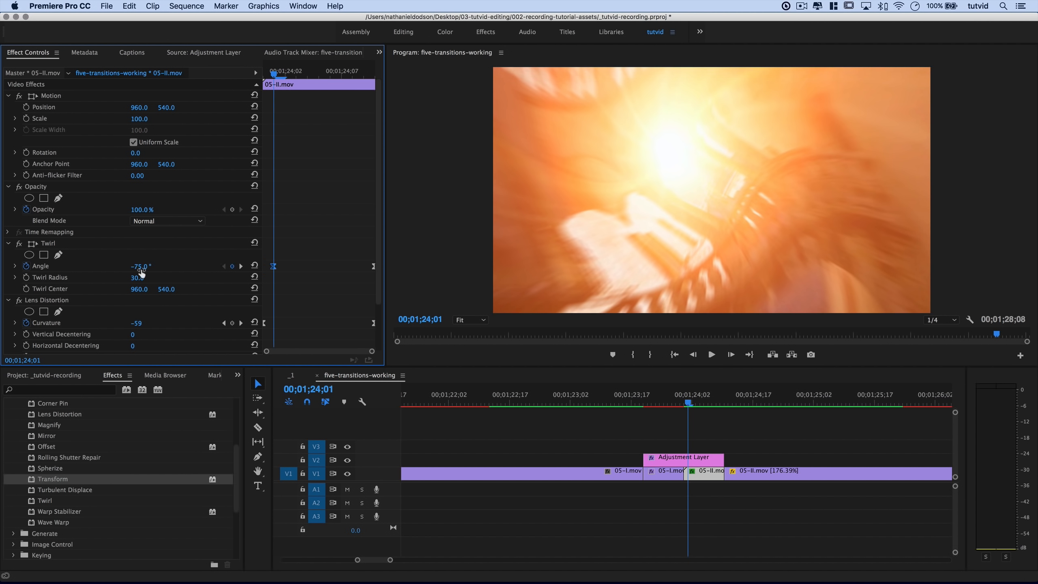
type("-90")
key("Tab")
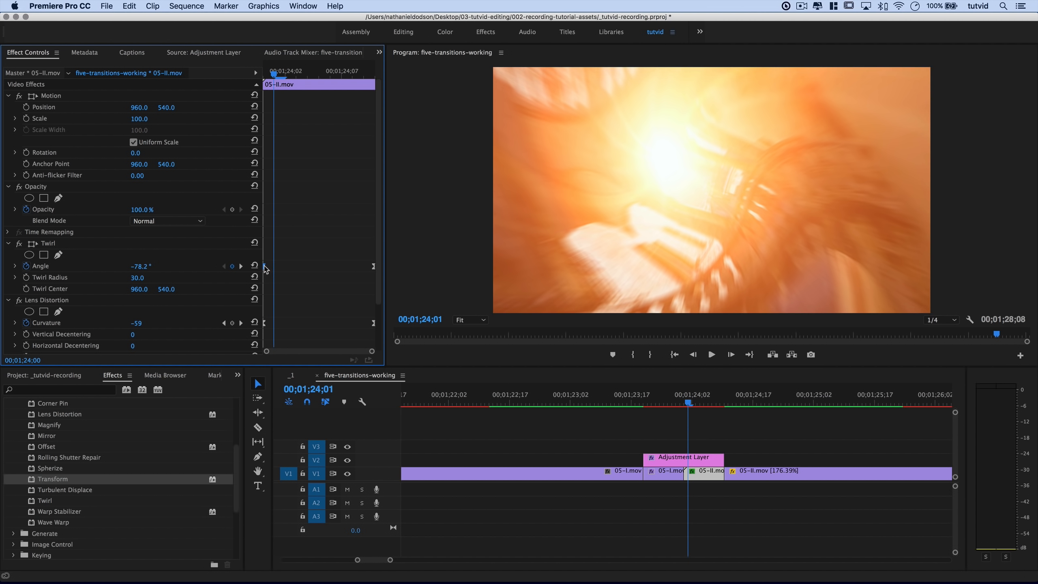
Mark an In point before the transition and move the playhead to its end.
left_click_drag(644, 396, 590, 397)
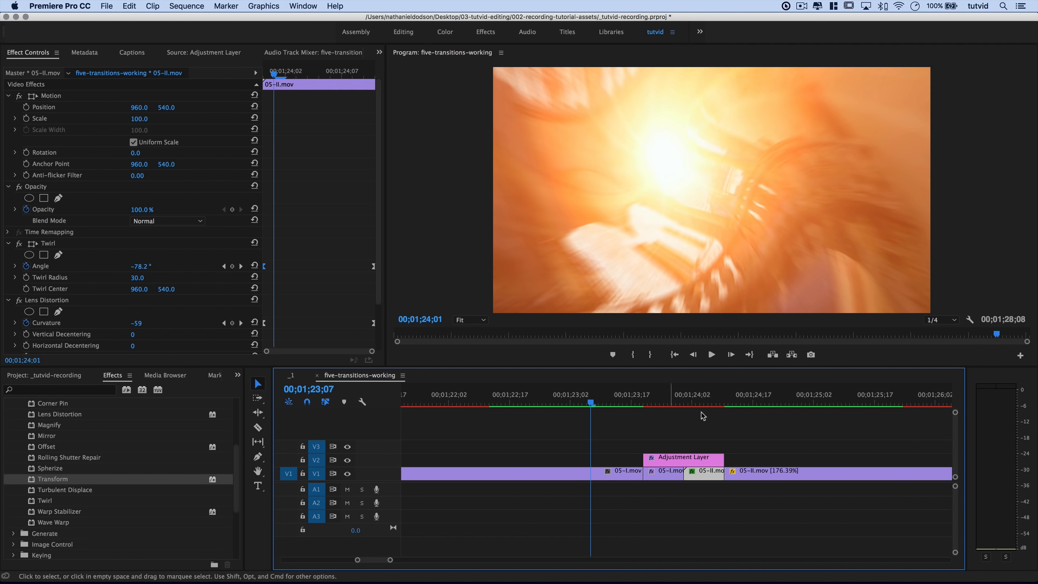
key("i")
left_click_drag(760, 397, 764, 396)
Mark the Out point and render previews with Sequence > Render In to Out.
key("o")
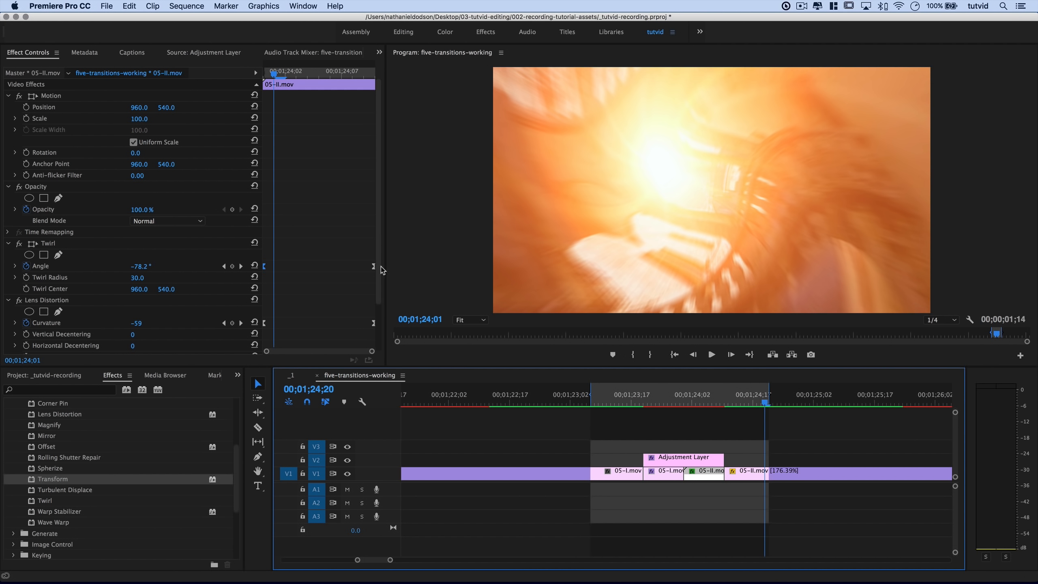
left_click(186, 6)
left_click(205, 49)
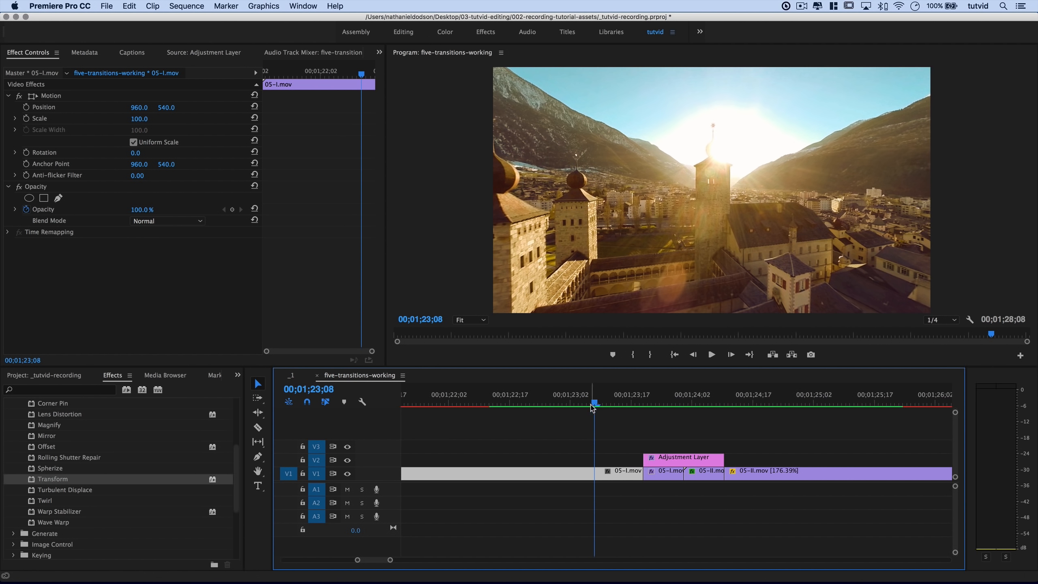
Play the rendered transition three times from just before the cut.
key("space")
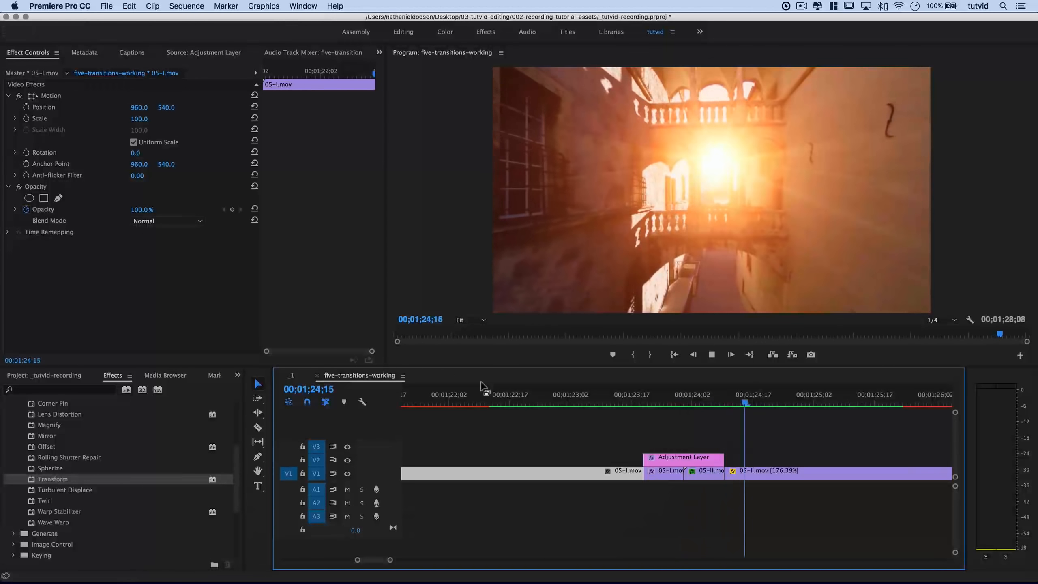
left_click(604, 396)
key("space")
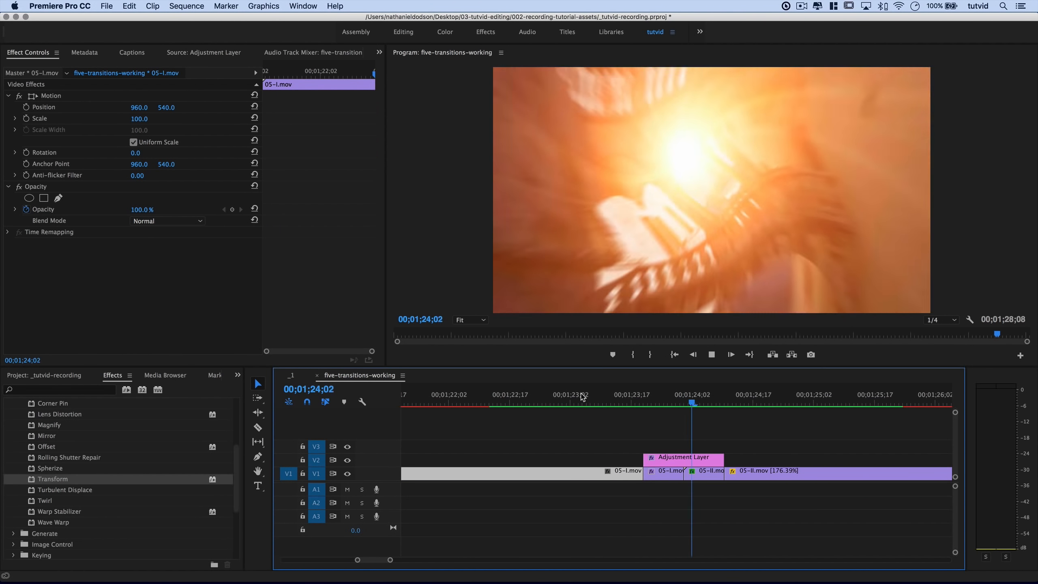
left_click(603, 395)
key("space")
key("space")
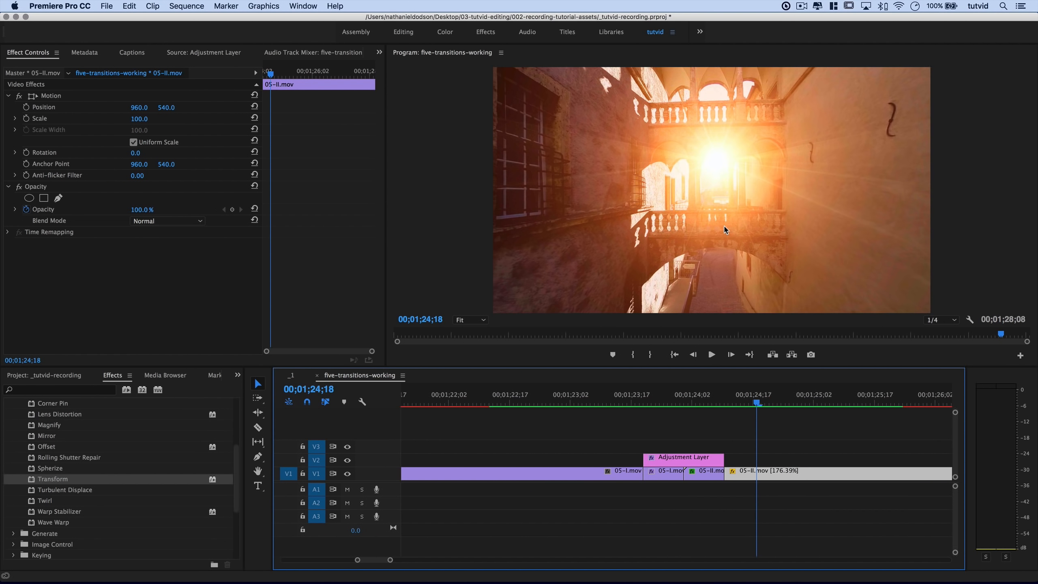